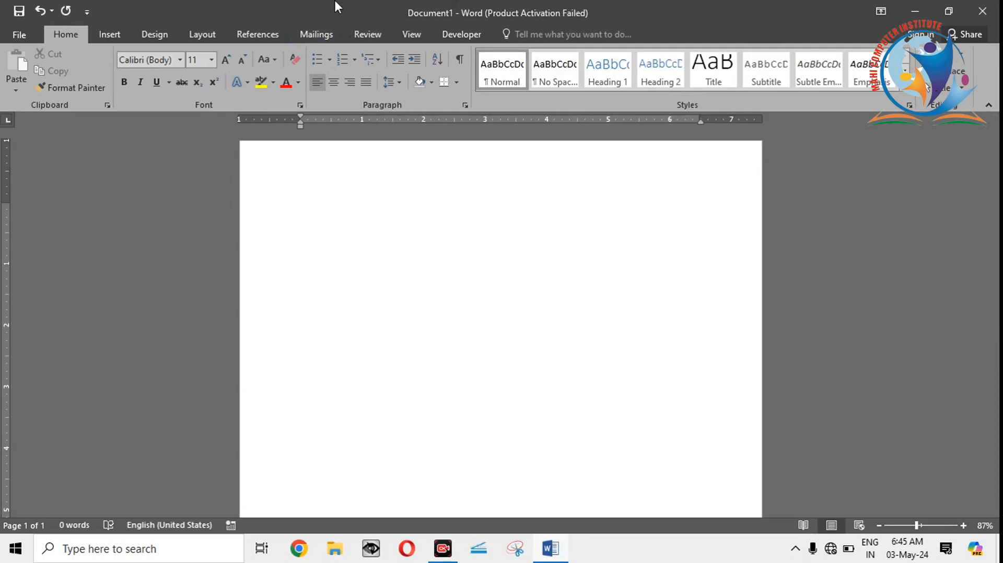
pyautogui.click(23, 33)
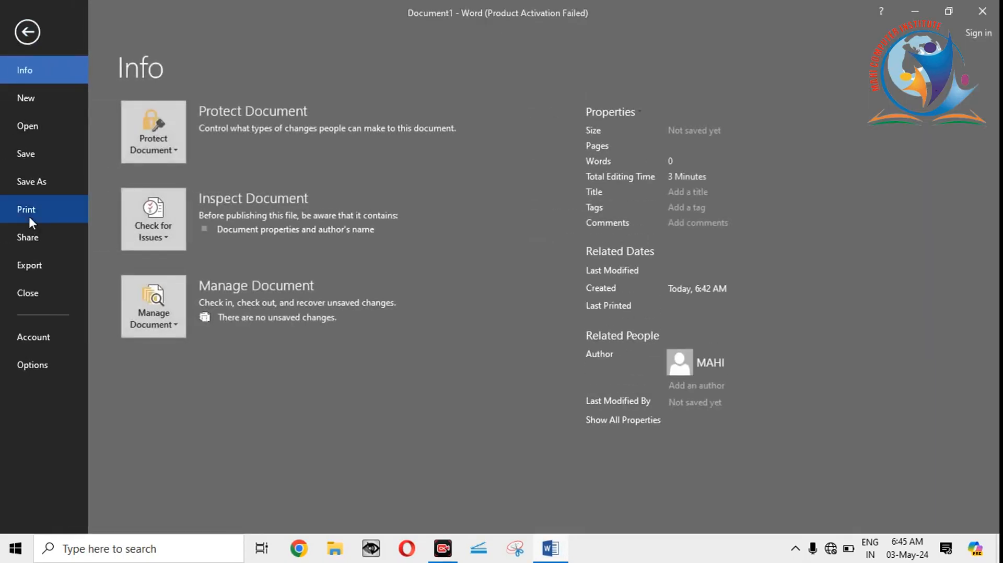
pyautogui.click(30, 35)
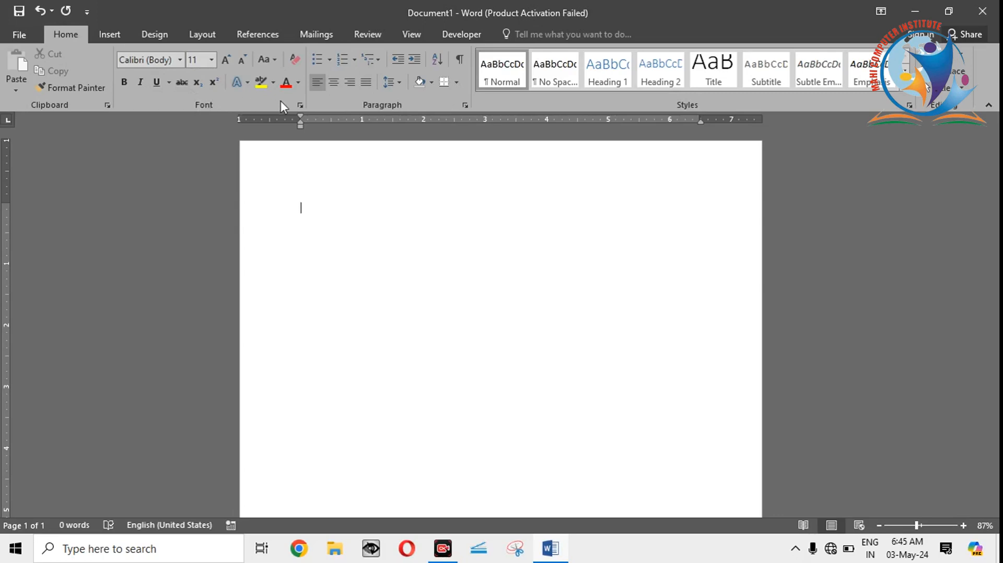
# Step: Examine the Font dialog's advanced character spacing, position and kerning options, and close it without applying changes
pyautogui.click(299, 105)
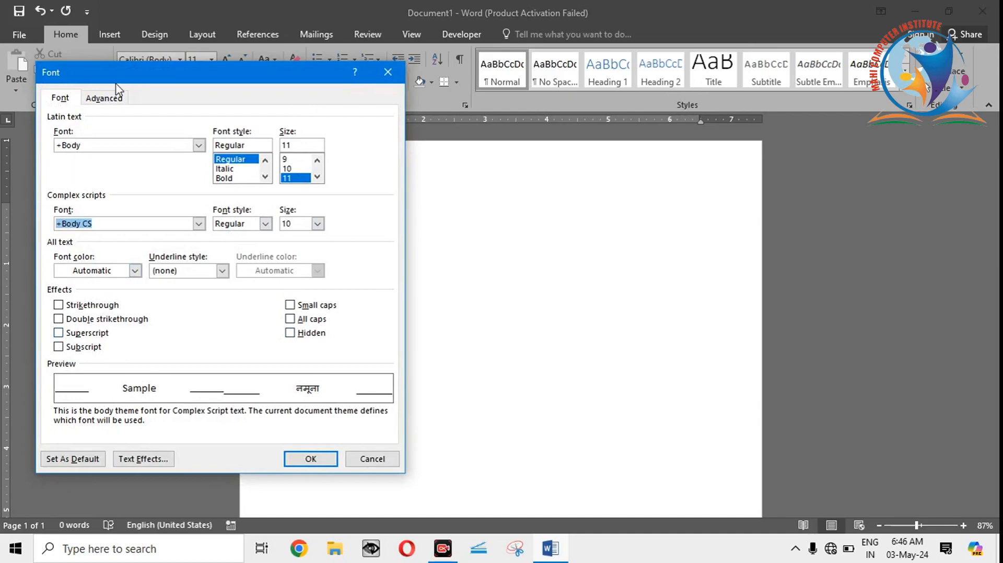
pyautogui.click(109, 98)
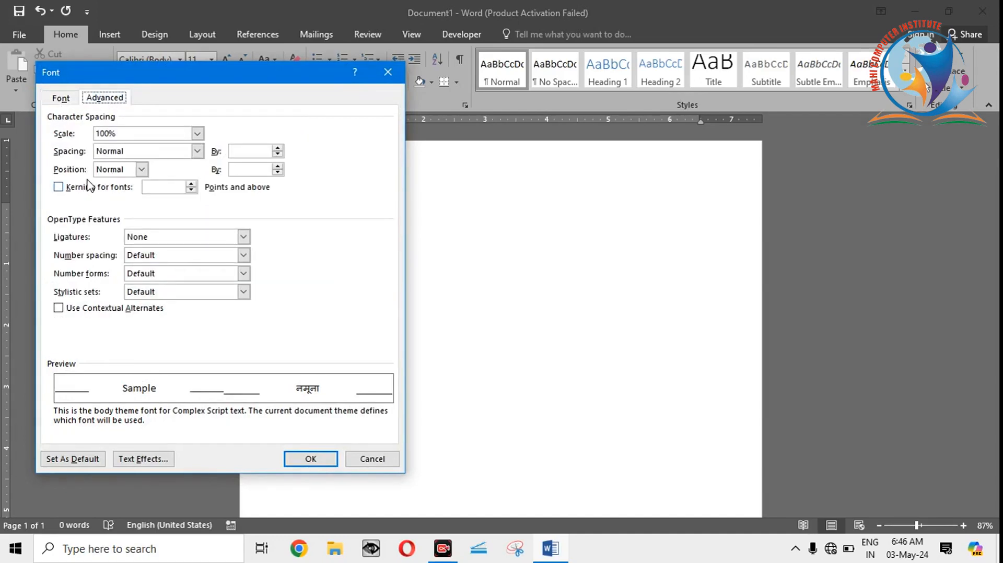
pyautogui.click(120, 156)
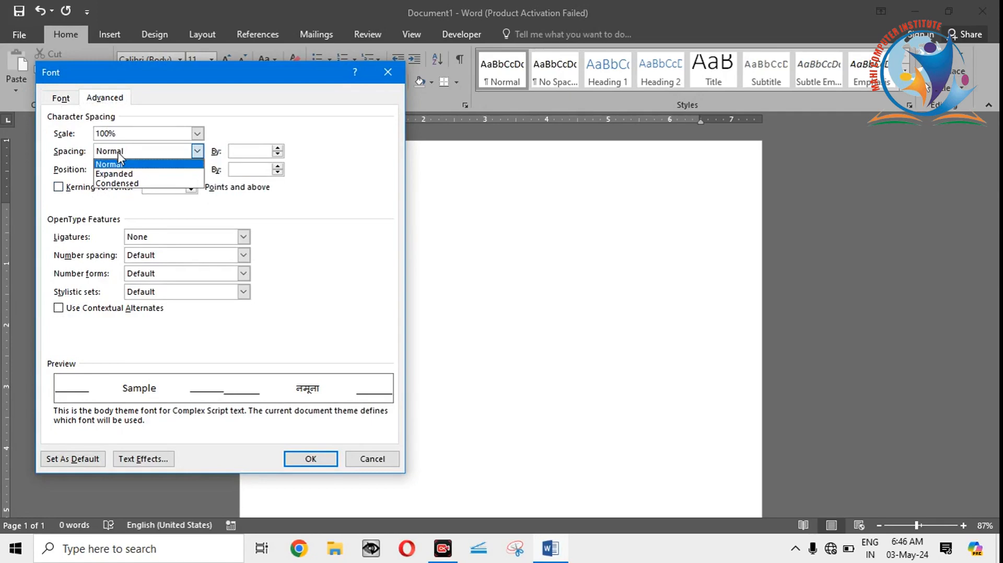
pyautogui.click(119, 165)
pyautogui.click(122, 171)
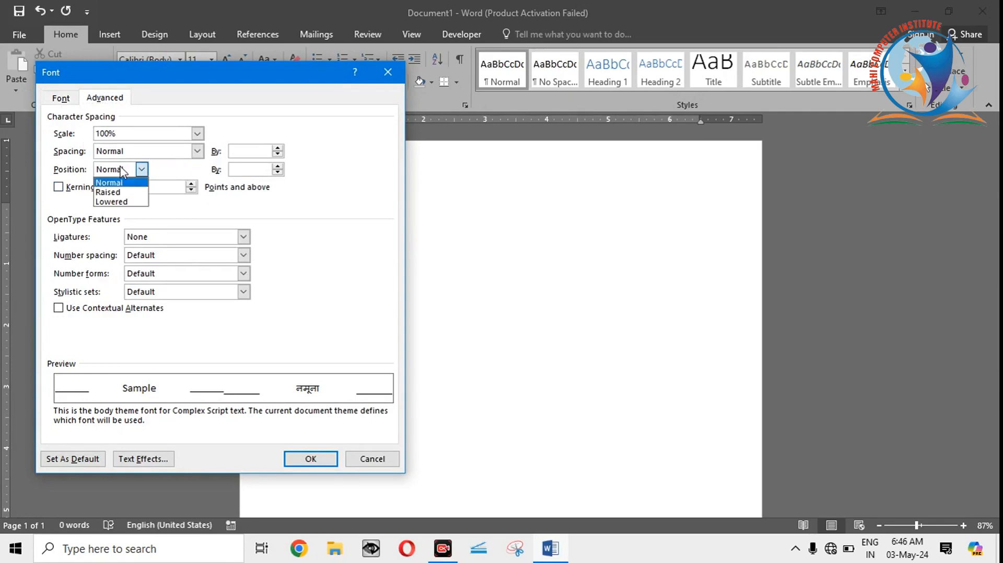
pyautogui.click(90, 188)
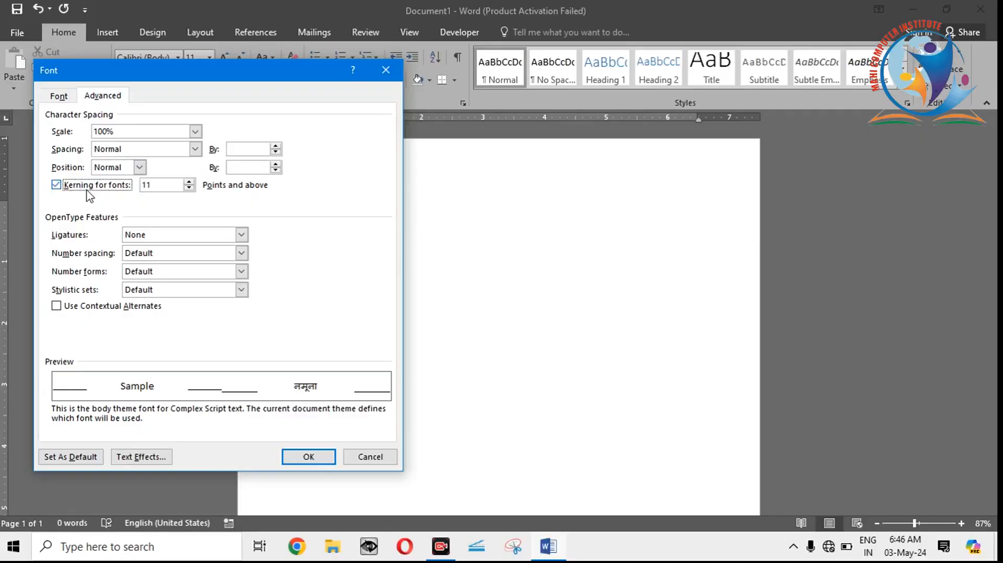
pyautogui.click(88, 191)
pyautogui.click(388, 74)
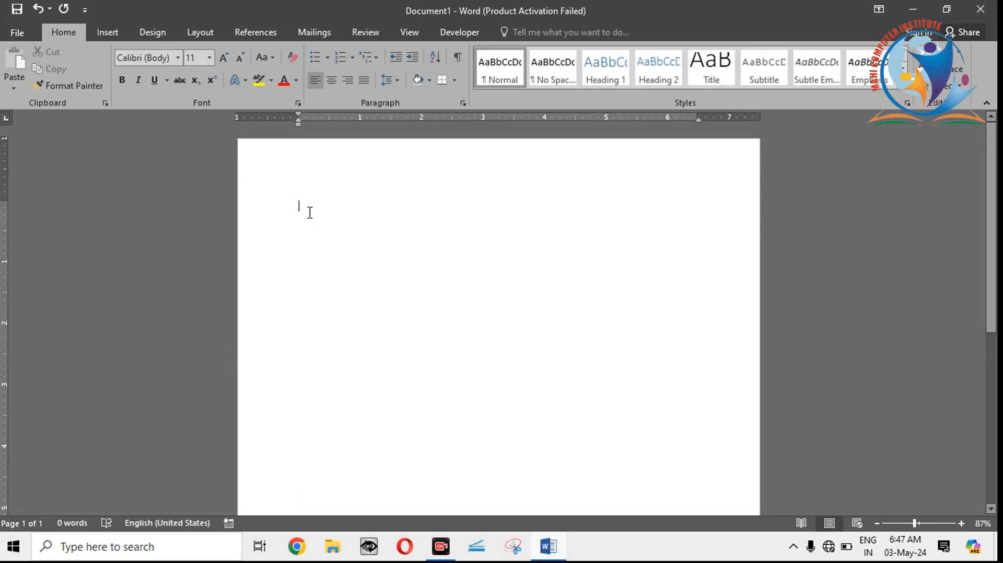
# Step: Generate sample paragraphs in the blank document with the formula =RAND()
pyautogui.write('=')
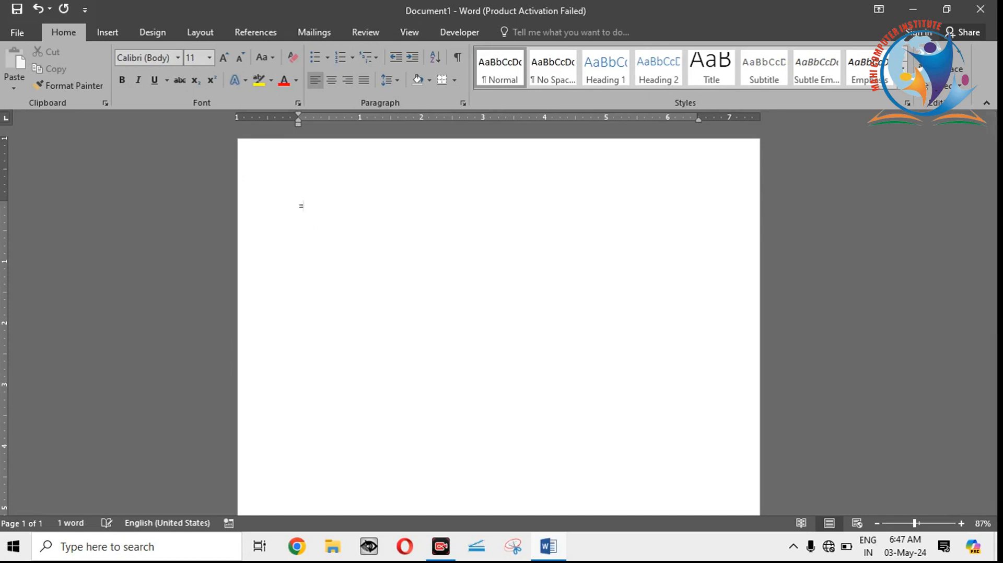
pyautogui.write('RAND()')
pyautogui.press('Return')
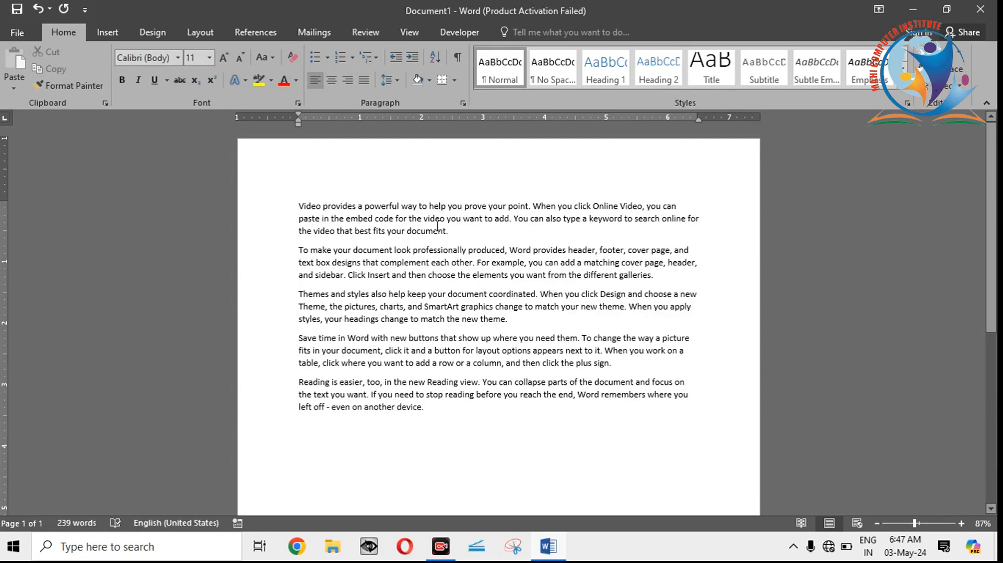
pyautogui.click(459, 230)
pyautogui.moveTo(298, 251); pyautogui.dragTo(491, 285)
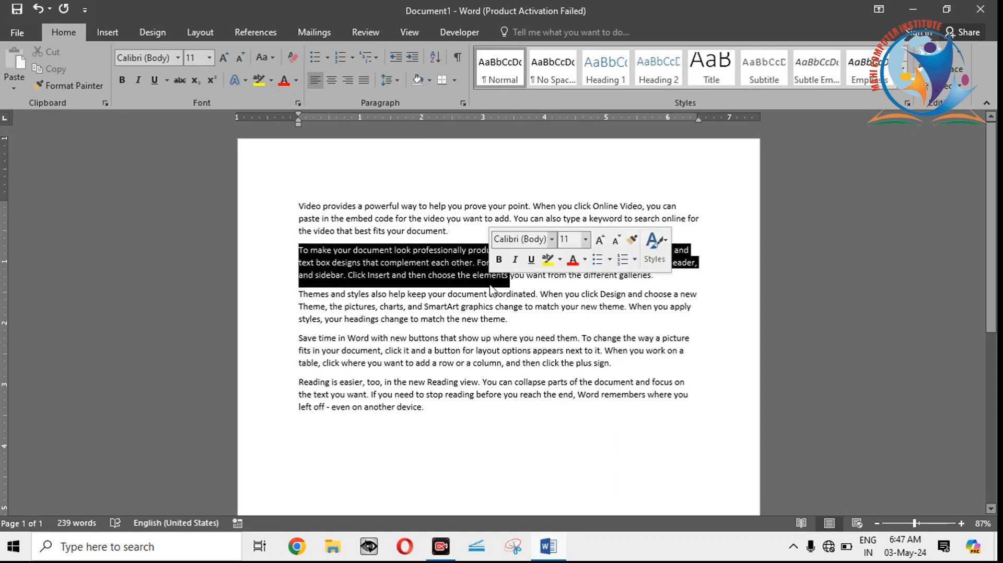
pyautogui.click(444, 271)
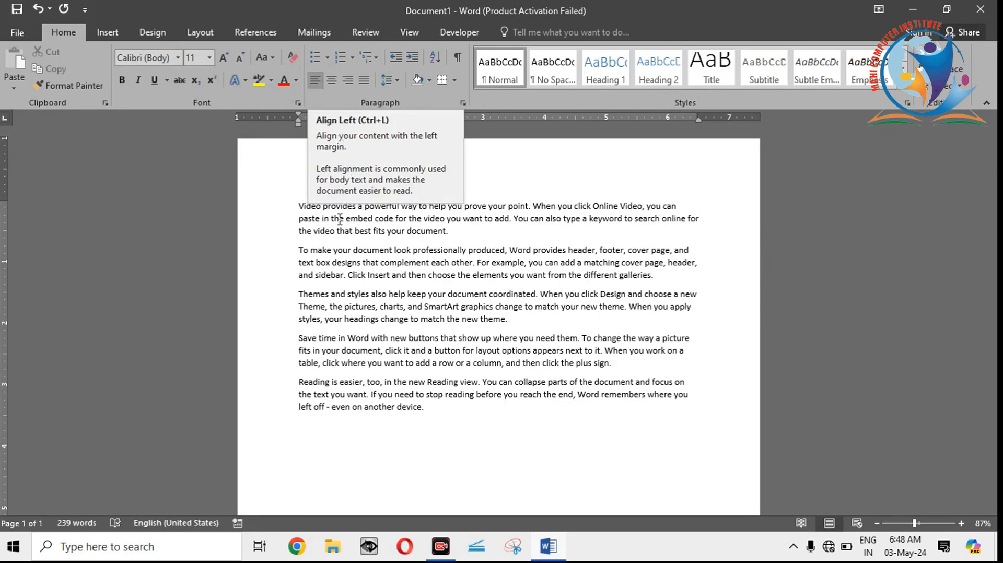
pyautogui.click(339, 235)
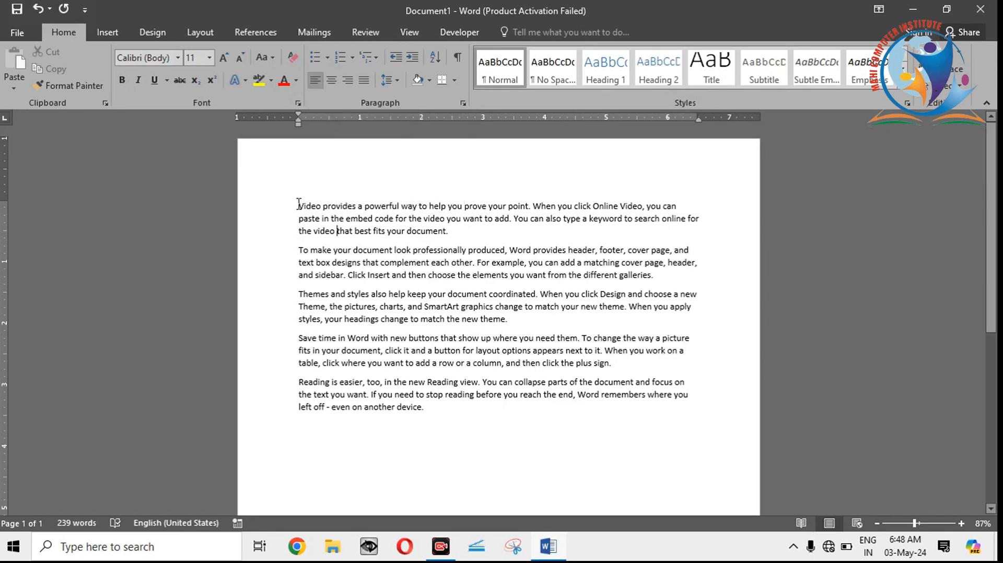
pyautogui.moveTo(298, 203); pyautogui.dragTo(473, 449)
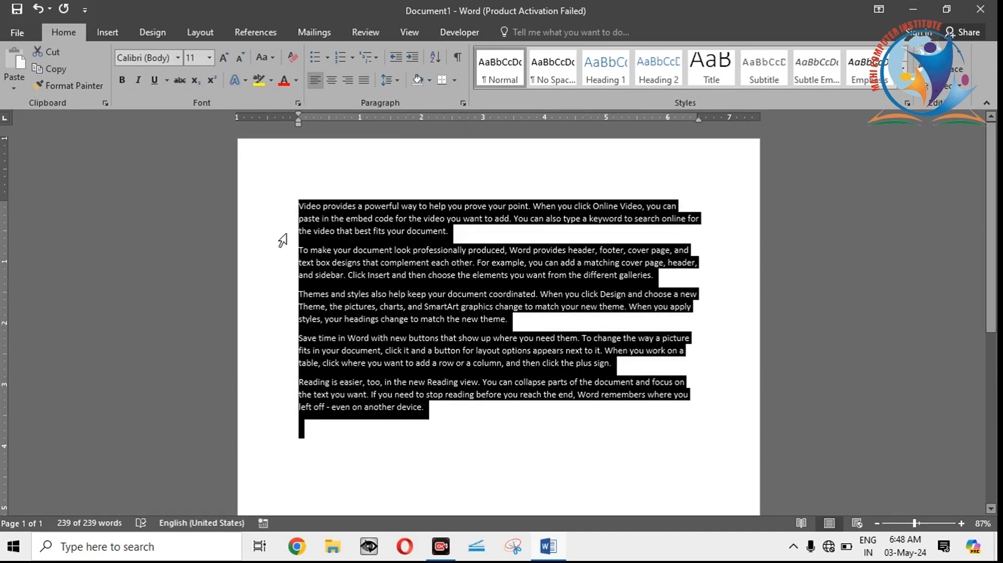
pyautogui.click(326, 221)
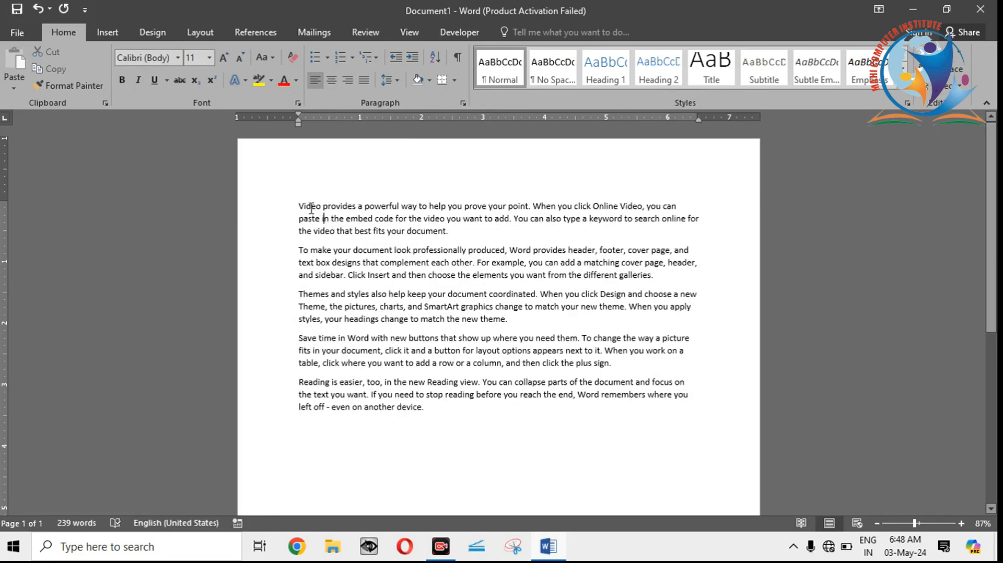
pyautogui.moveTo(299, 205); pyautogui.dragTo(427, 407)
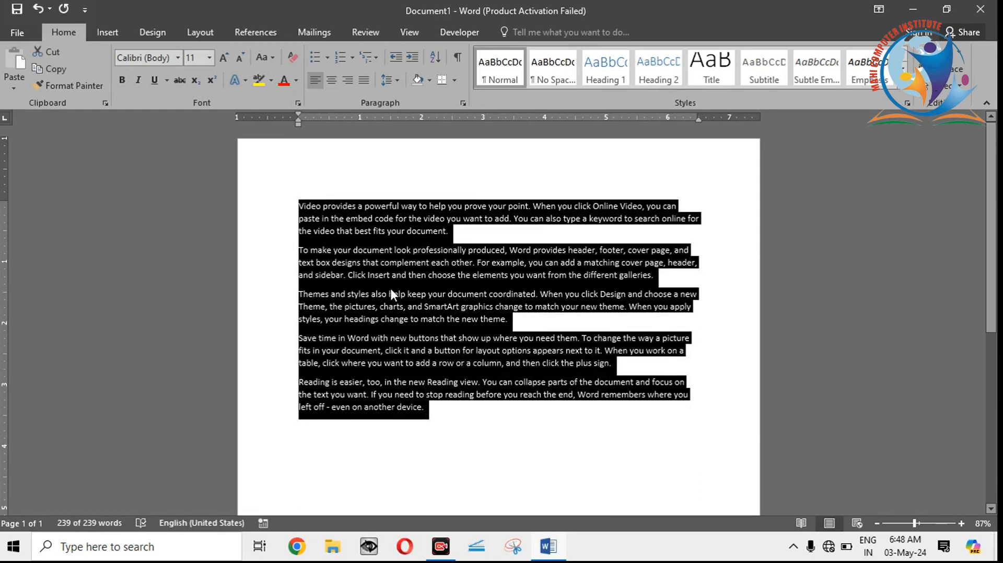
pyautogui.click(380, 237)
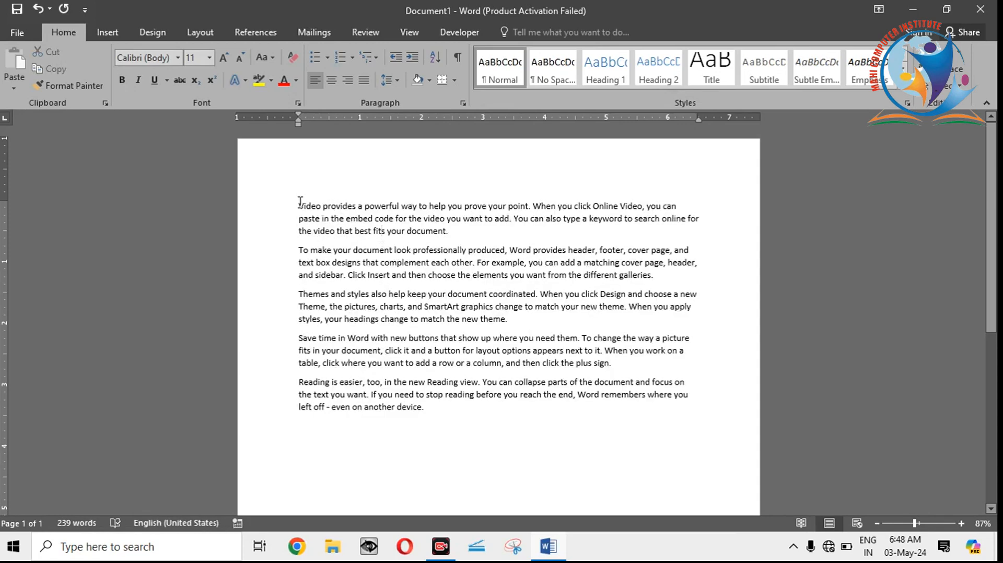
pyautogui.moveTo(299, 202); pyautogui.dragTo(422, 412)
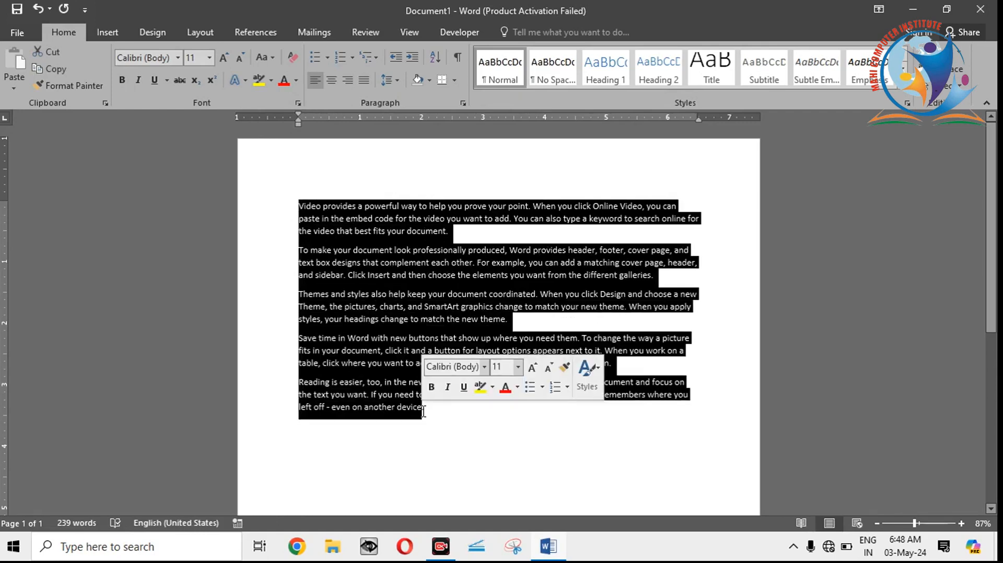
pyautogui.click(395, 330)
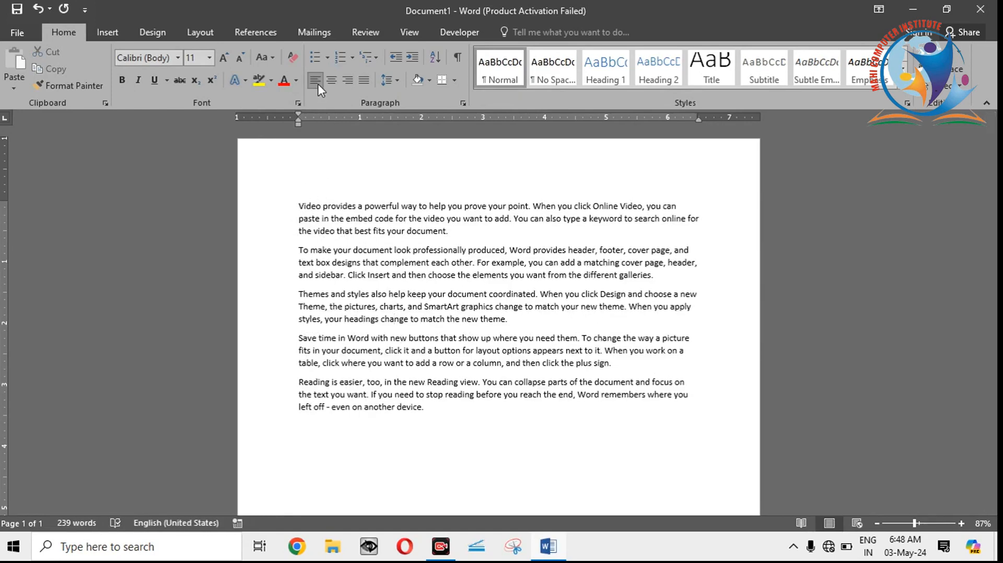
# Step: Write a left-aligned line below the sample paragraphs reading "MY NAME IS" followed by the person's first name
pyautogui.click(306, 422)
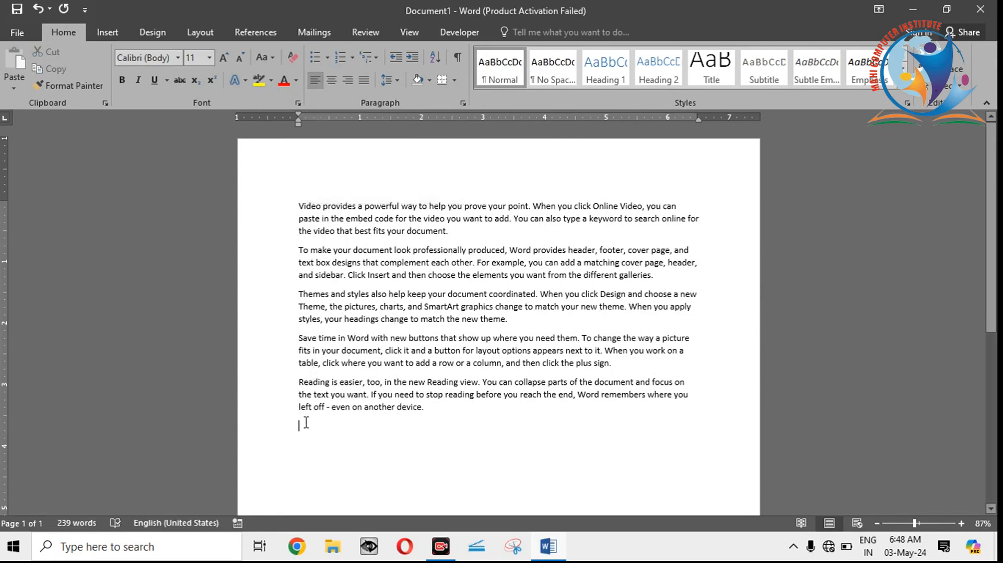
pyautogui.click(320, 83)
pyautogui.click(319, 83)
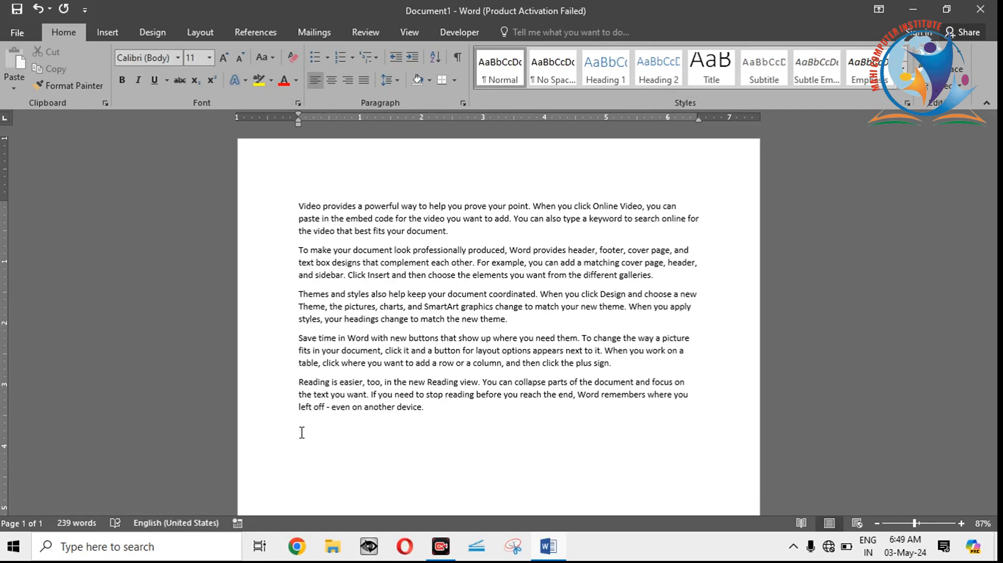
pyautogui.write('MY NAME Is RAMESH')
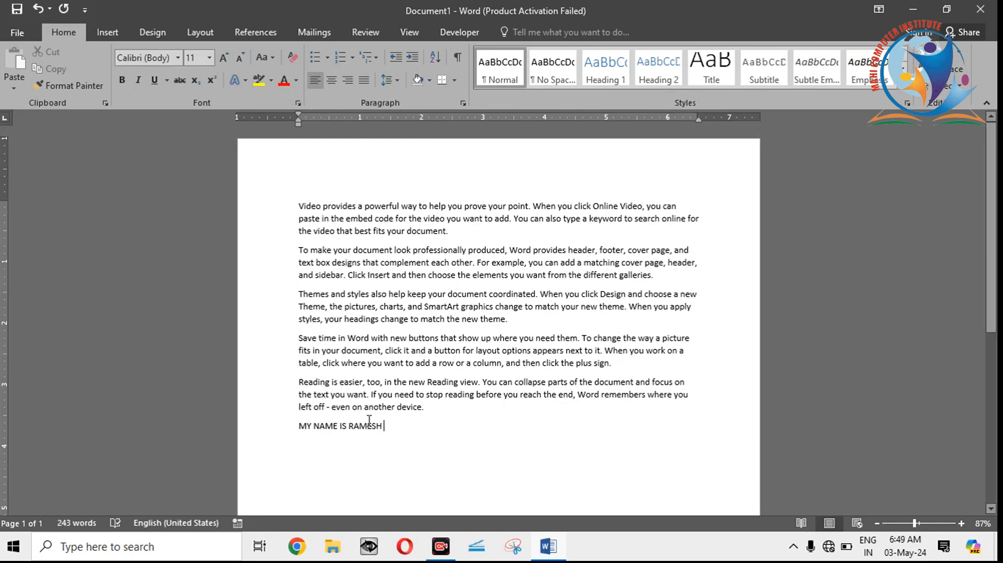
pyautogui.write('MNSH')
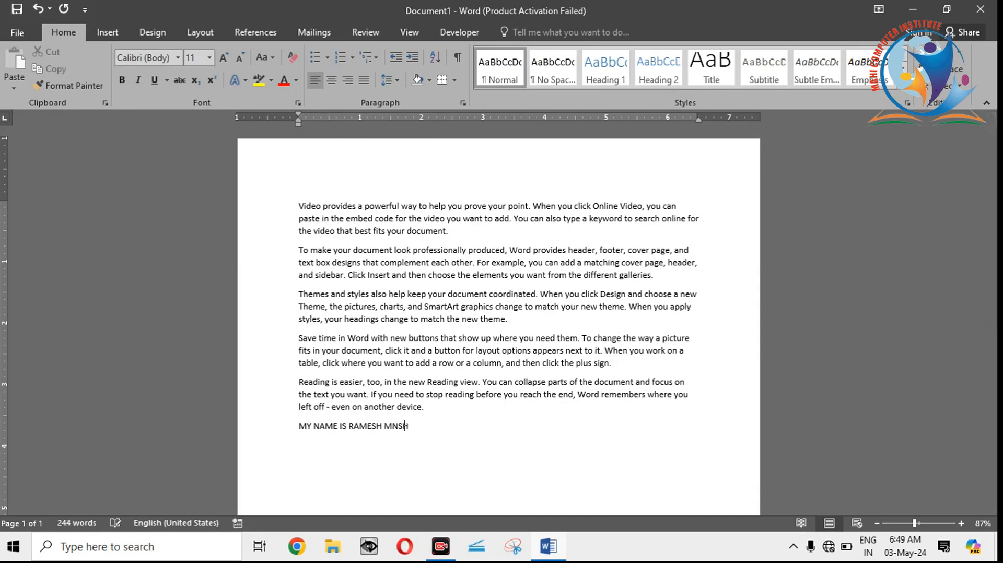
pyautogui.write('D BS DSHS DHS DH HDSD')
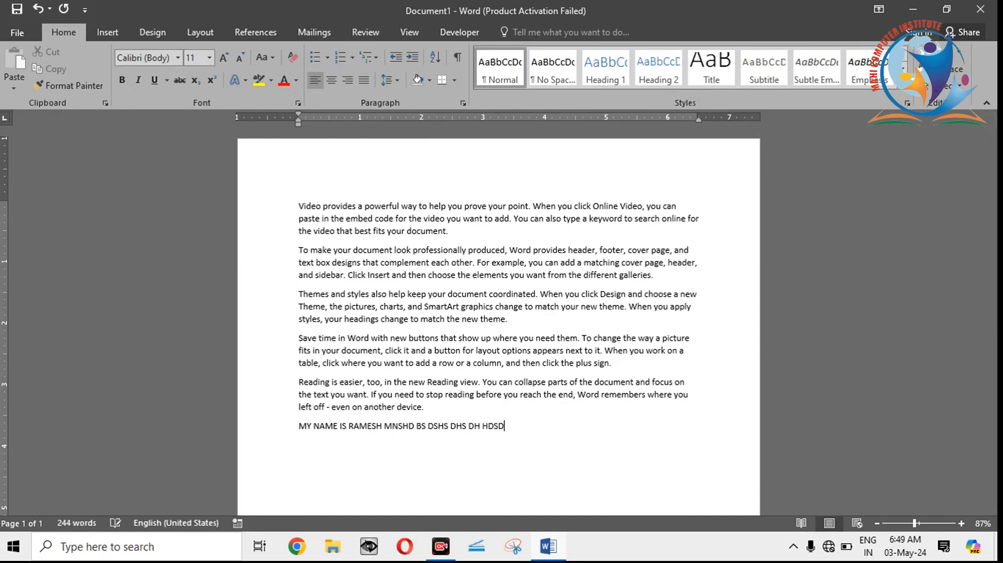
pyautogui.write(' SHDGHSDGYGHDHGFDHFDFD F')
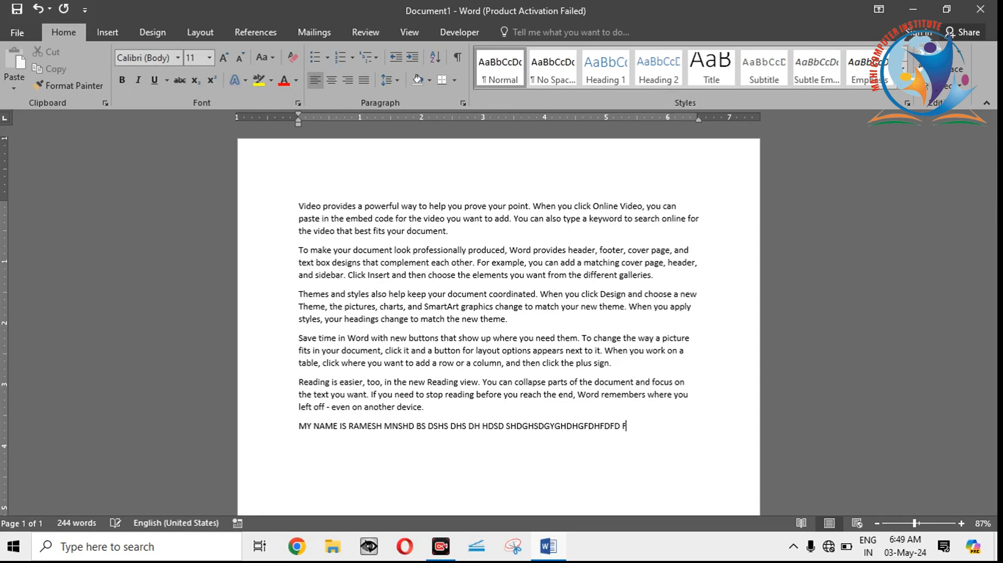
pyautogui.write('D HF DHFD FHHGS DSG H')
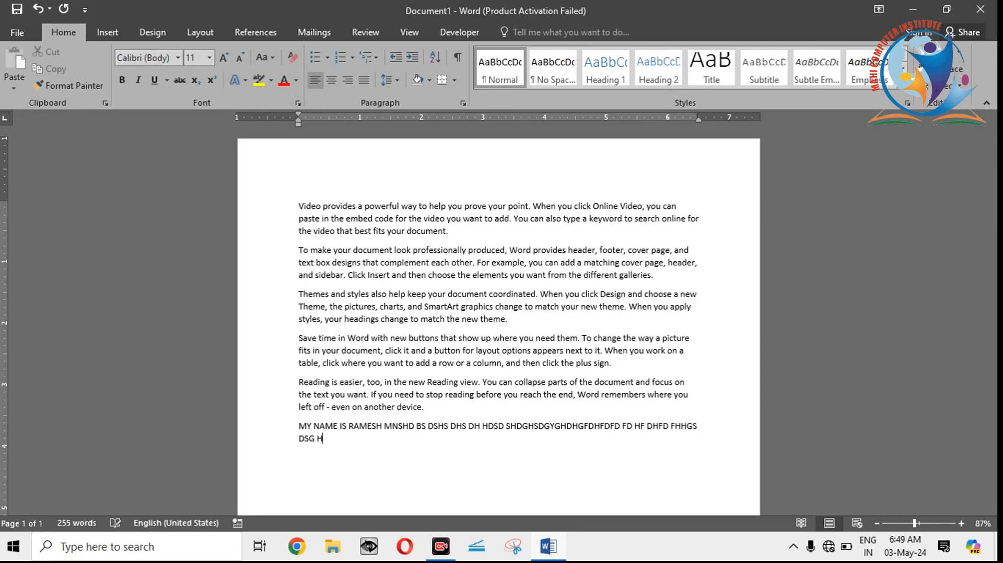
pyautogui.write(' HS GHDHSS GDSS DS  SD S S SS S')
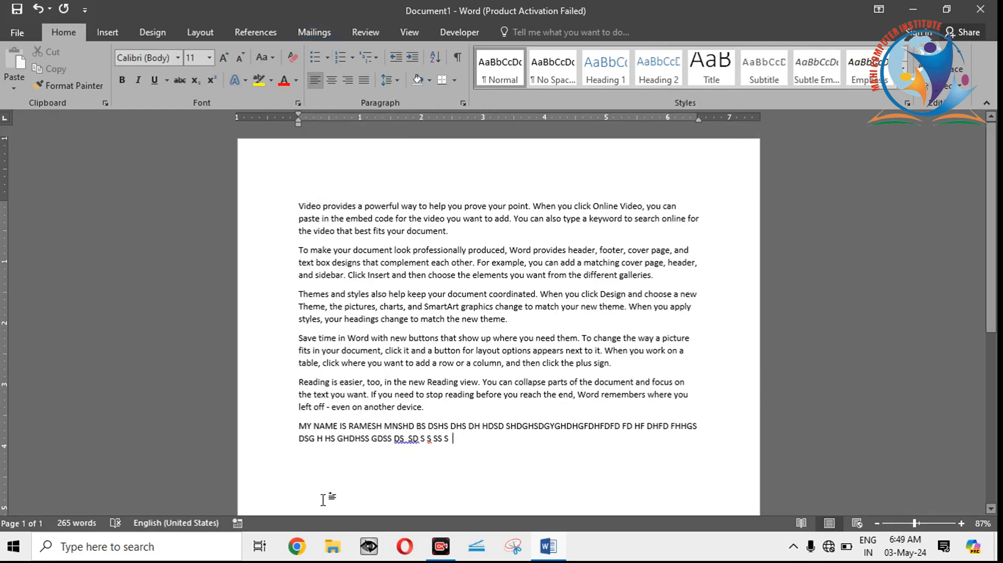
# Step: Extend the left-aligned name line with random capital-letter filler so that it wraps onto a second line
pyautogui.write('HGHSGHGDHSGHDGSHGHS')
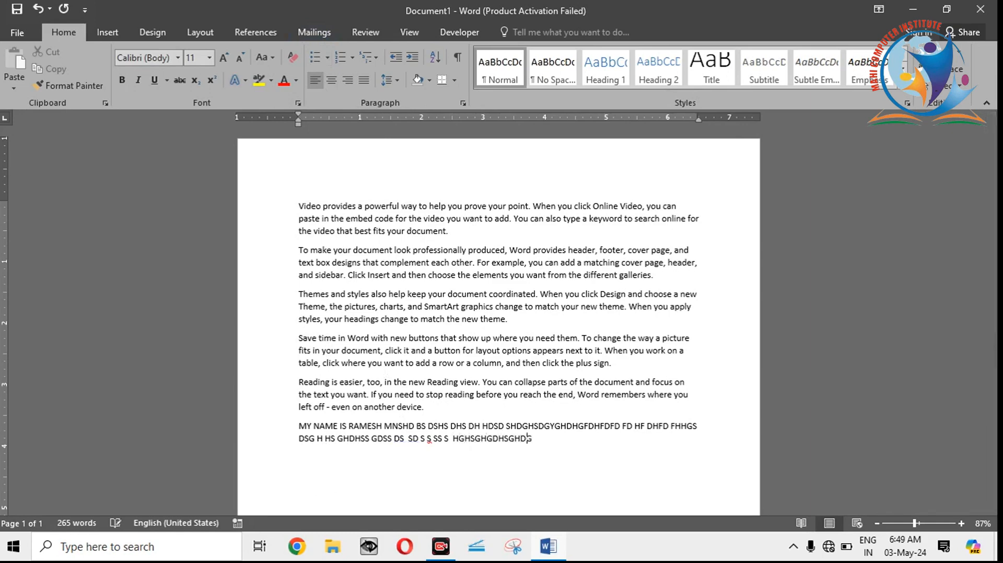
# Step: Add a new paragraph reading "GSHDGHSDSG" below the name line and center it
pyautogui.press('Return')
pyautogui.write('GSHDGHSDSG')
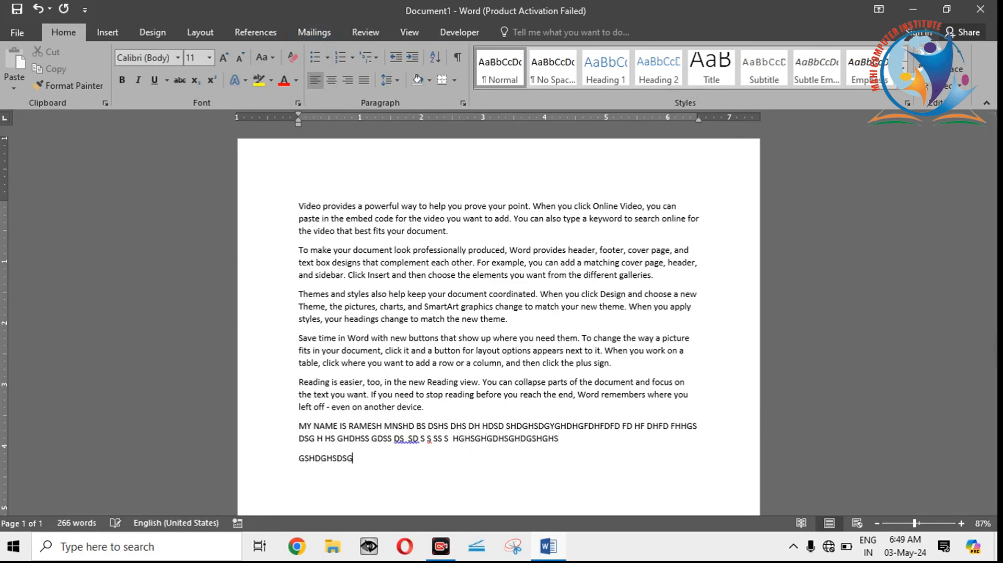
pyautogui.click(331, 80)
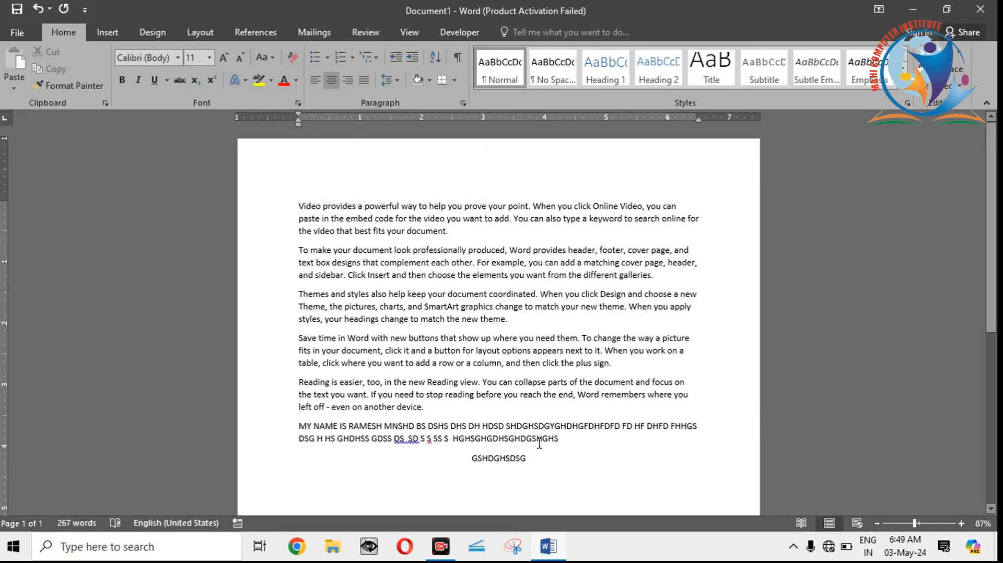
# Step: Continue the centered paragraph with random capital-letter filler, starting with "MHDJHF", until it wraps onto a second line
pyautogui.write('MH')
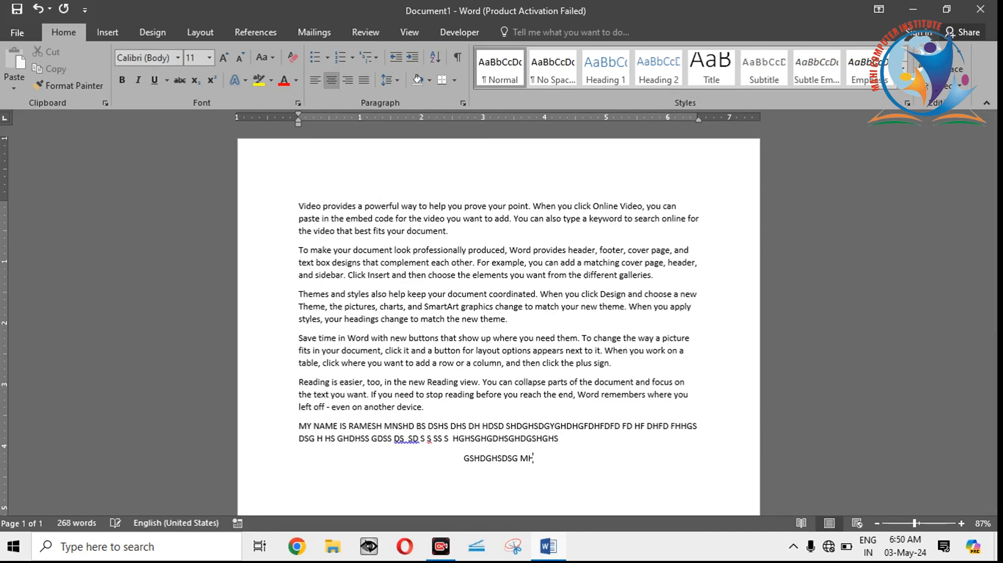
pyautogui.write('DJHF HDFHH FHD FG')
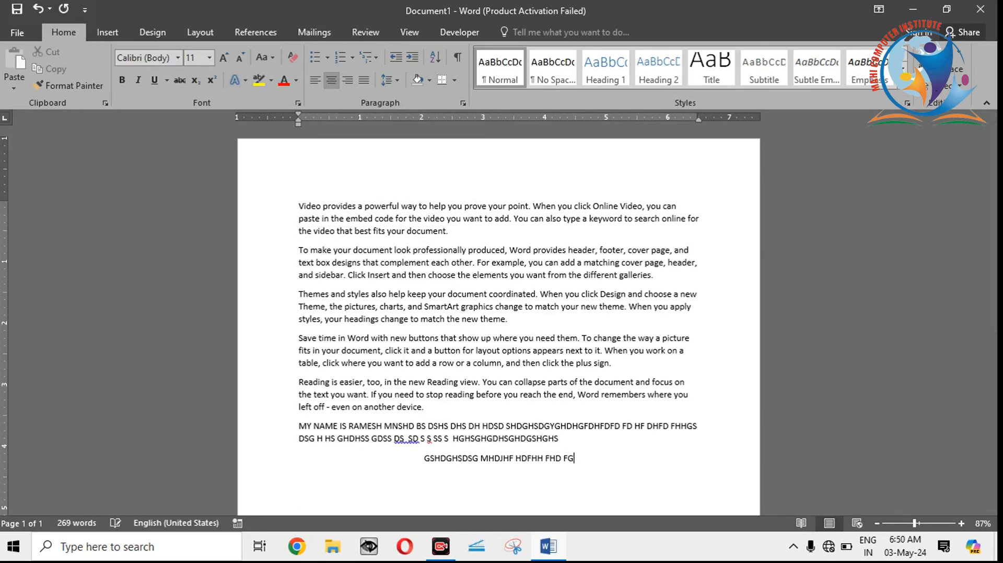
pyautogui.write(' HDFDGFHGDHHH')
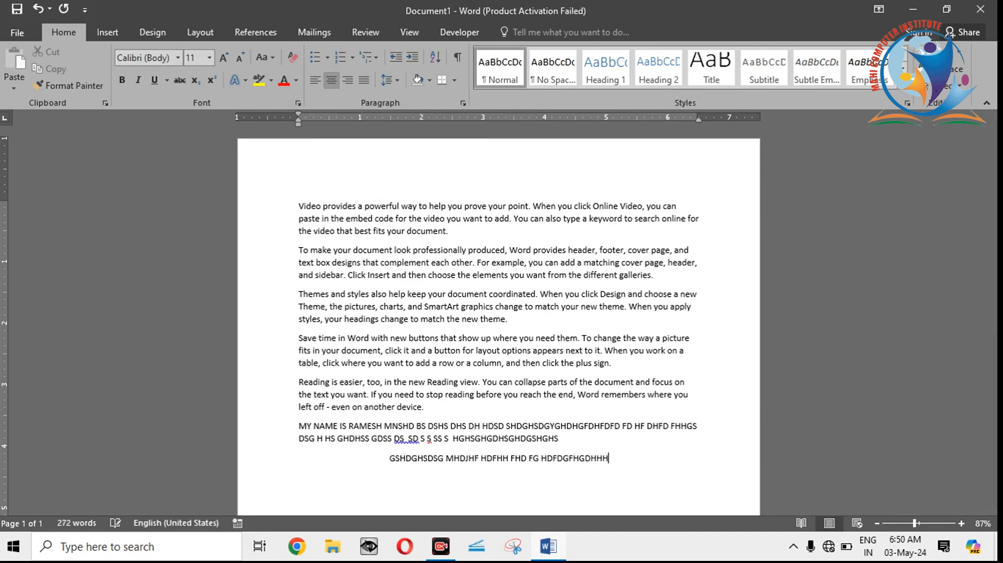
pyautogui.write(' DHHFDHD HDHFHDGFHGHD')
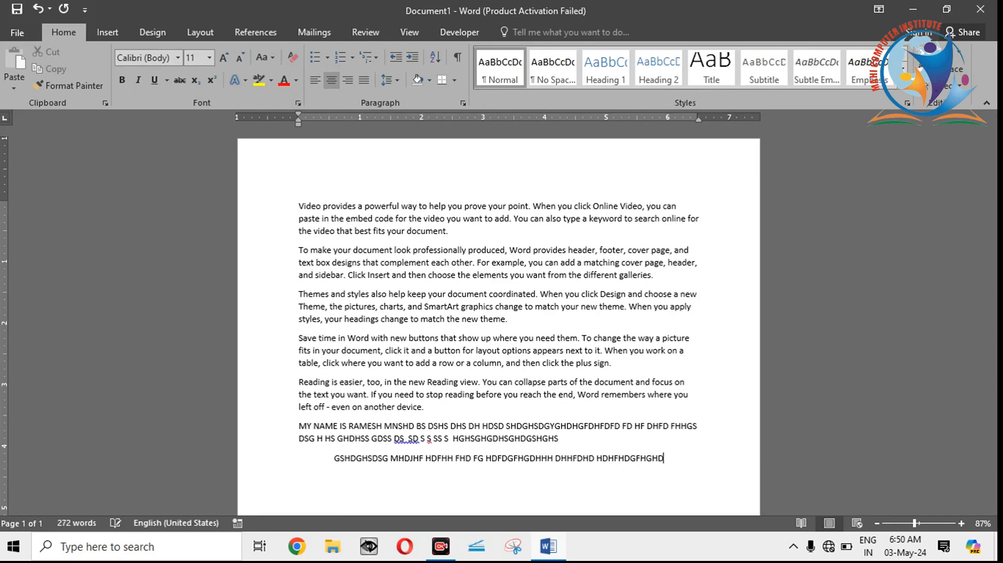
pyautogui.write('GHFDGHGHGHGFHGHH')
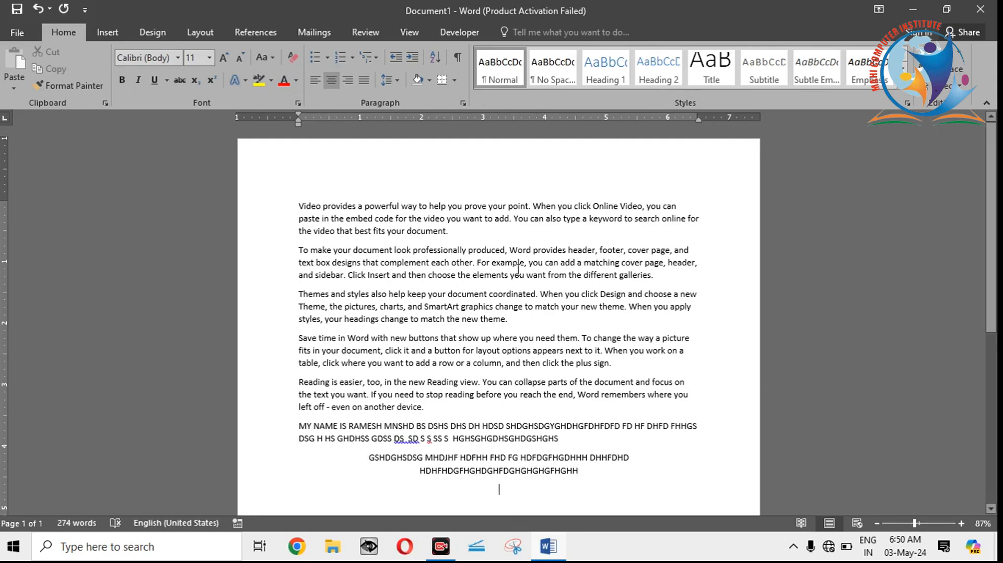
# Step: Add another centered paragraph of random capital-letter filler beginning with "HHFGF FGFGGFF"
pyautogui.write('HH')
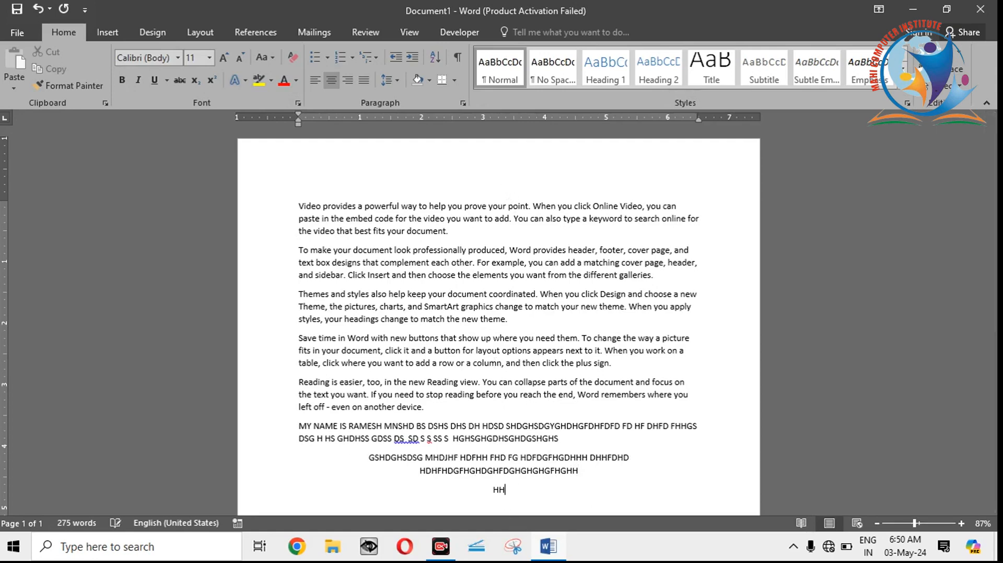
pyautogui.write('FGF FGFGGFF GDHGHFHDG FHDGFHDGHFGHGHGHG')
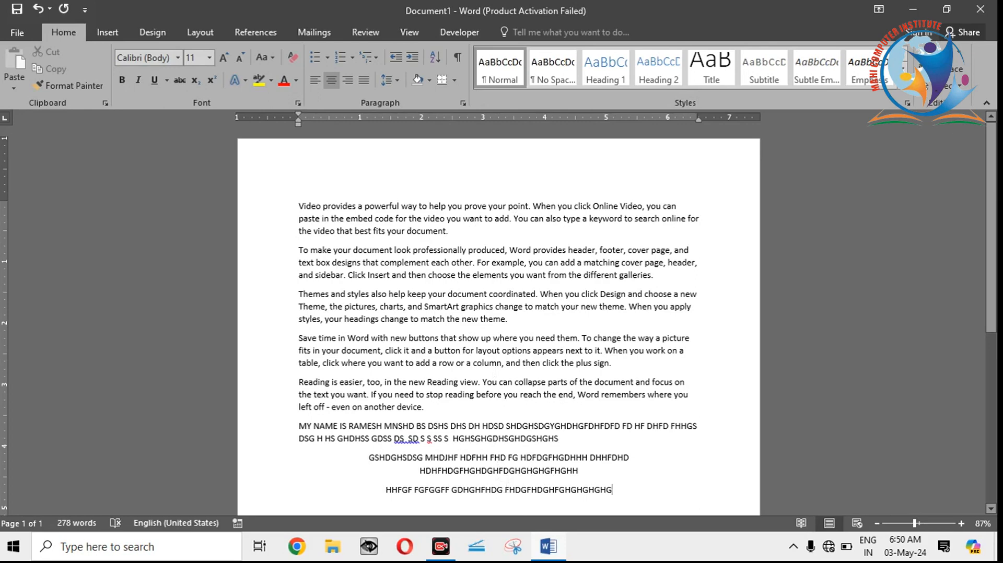
# Step: Continue the last centered filler paragraph and add another centered paragraph reading "FDFDFGDFGDFGD" below it
pyautogui.write('HGDGHGDGHFGDHFGHGHDGHGDF')
pyautogui.press('Return')
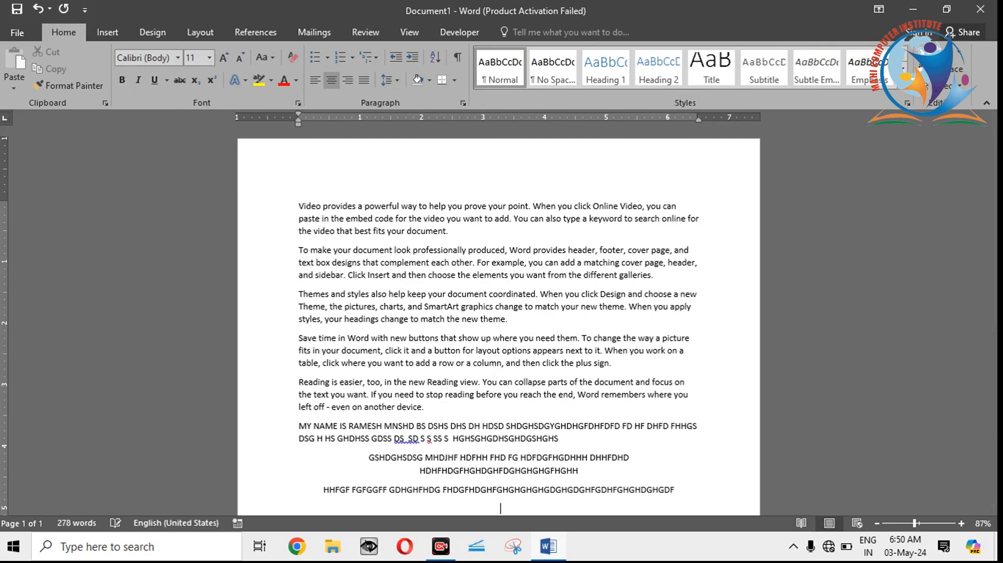
pyautogui.write('FDFDFGDFGDFGD')
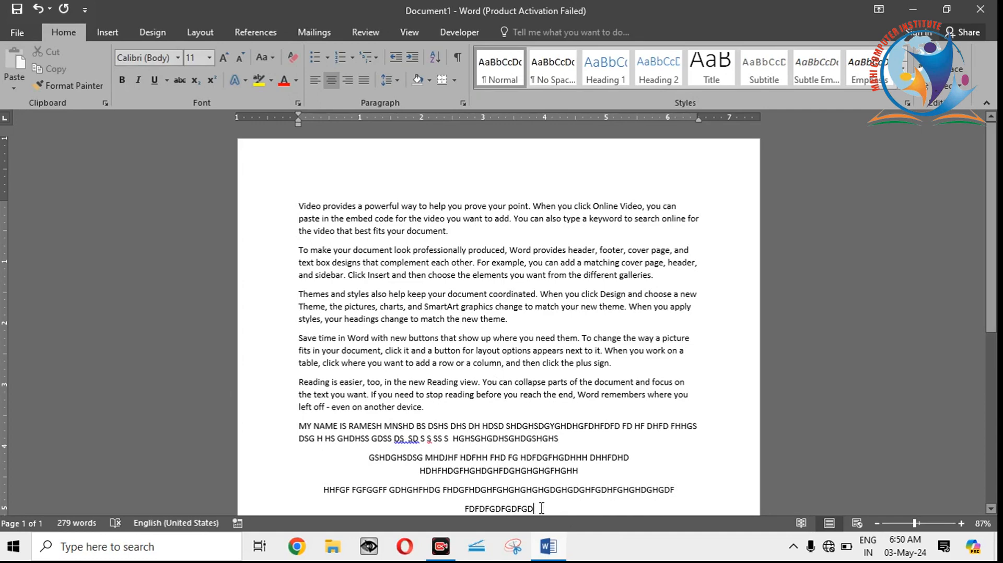
# Step: Delete the left-aligned name line together with all centered filler paragraphs below the sample text
pyautogui.moveTo(534, 509); pyautogui.dragTo(292, 434)
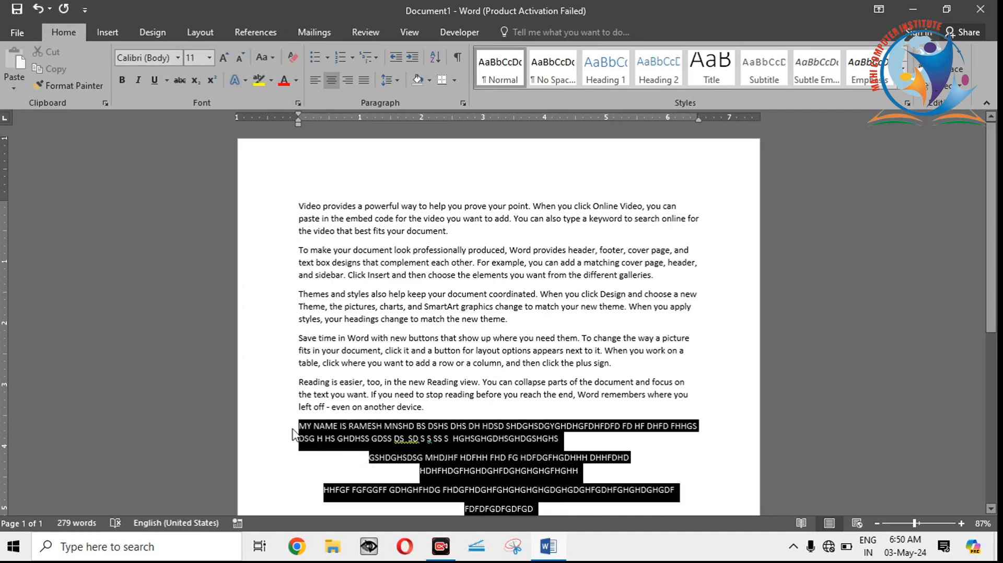
pyautogui.press('BackSpace')
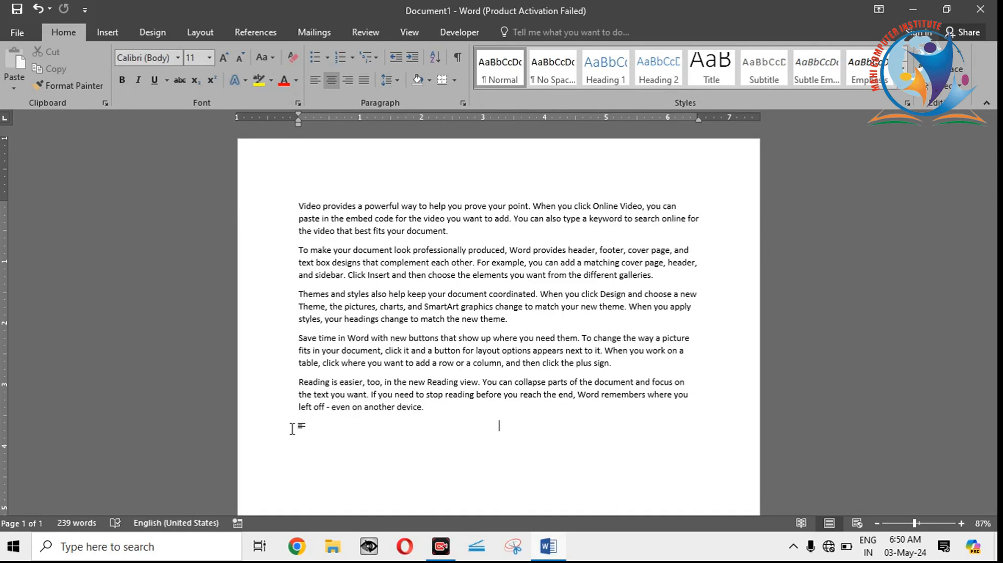
# Step: Right-align the empty line below the sample text and fill it with random capital letters starting with "KKSHJDHJSHDSJDHJ" until it wraps
pyautogui.click(350, 85)
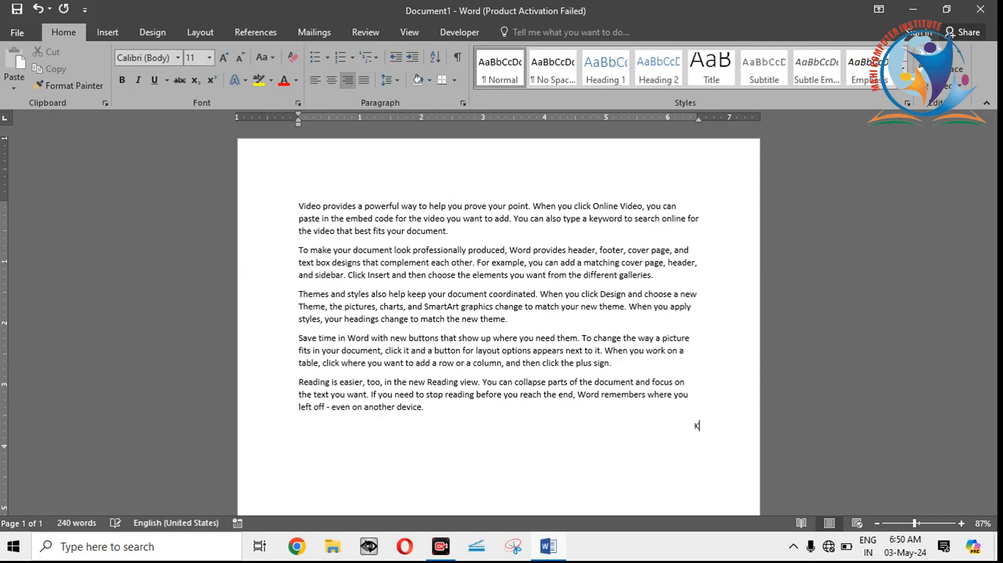
pyautogui.write('KKSHJDHJSHDSJDHJSHDJSHJDSD')
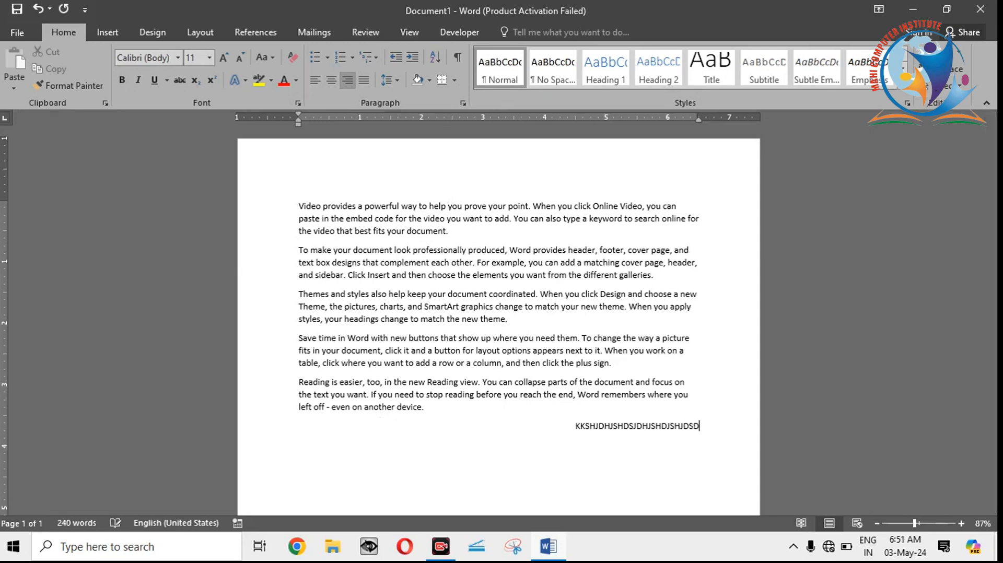
pyautogui.write('SHDJSHDJSHJSDS JSHDJ')
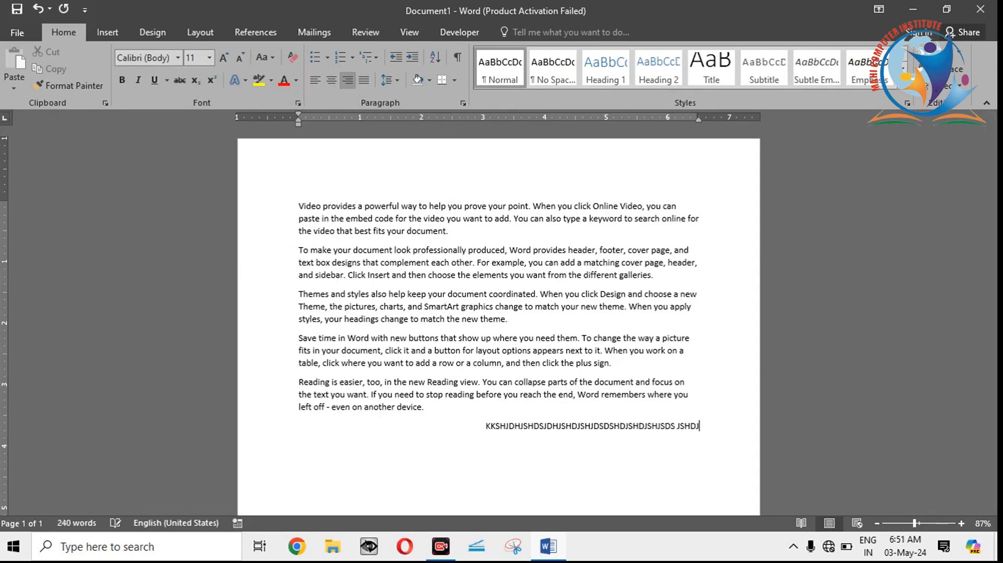
pyautogui.write('HJHDJFHJDHFDFHDGHFDGFHDGFHGDH')
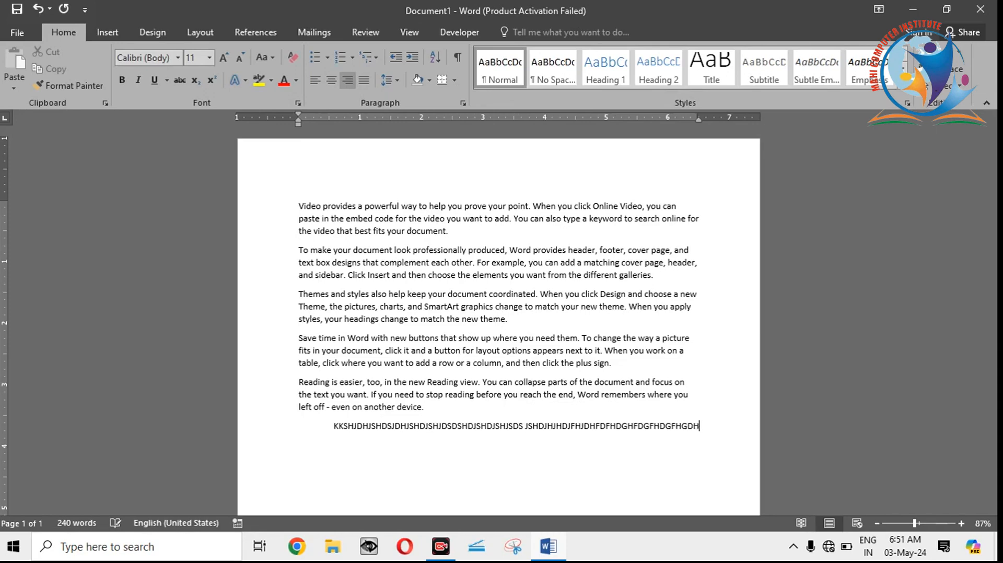
pyautogui.write('JDHGDGHGDGDGDF')
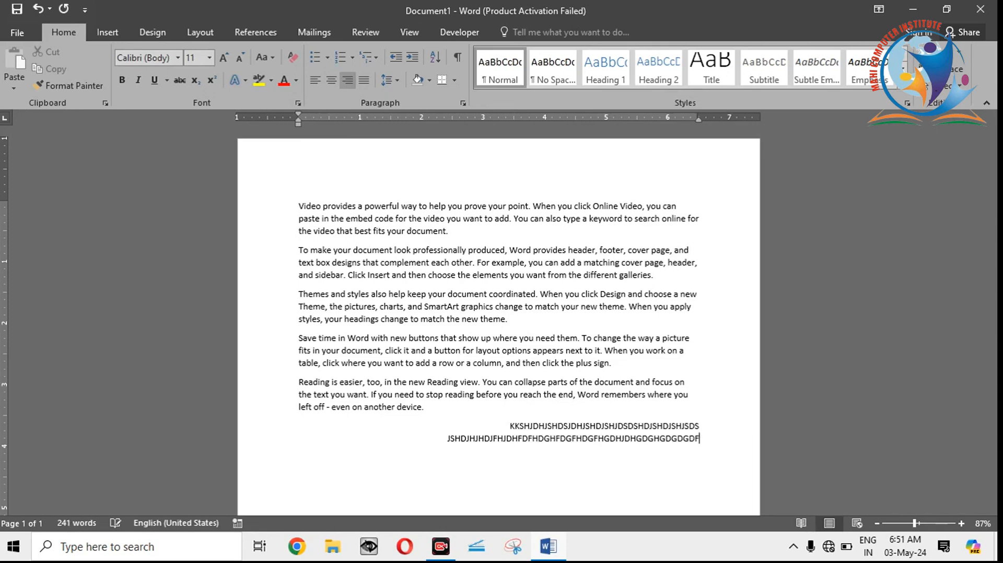
# Step: Add a second right-aligned paragraph of random capital letters starting with "FHDKHFJDGHFDFH" until it wraps onto another line
pyautogui.press('Return')
pyautogui.write('FHDKHFJDGHFDFHGDY')
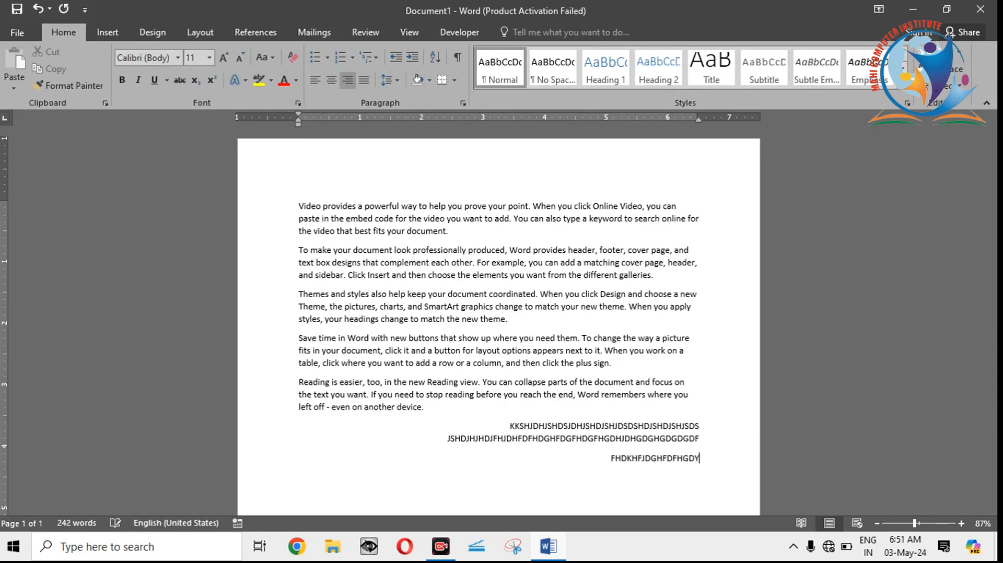
pyautogui.write('TEYRTYERERGHGHSGDHGSDGSDGHSGHGERGHEGHGDGF')
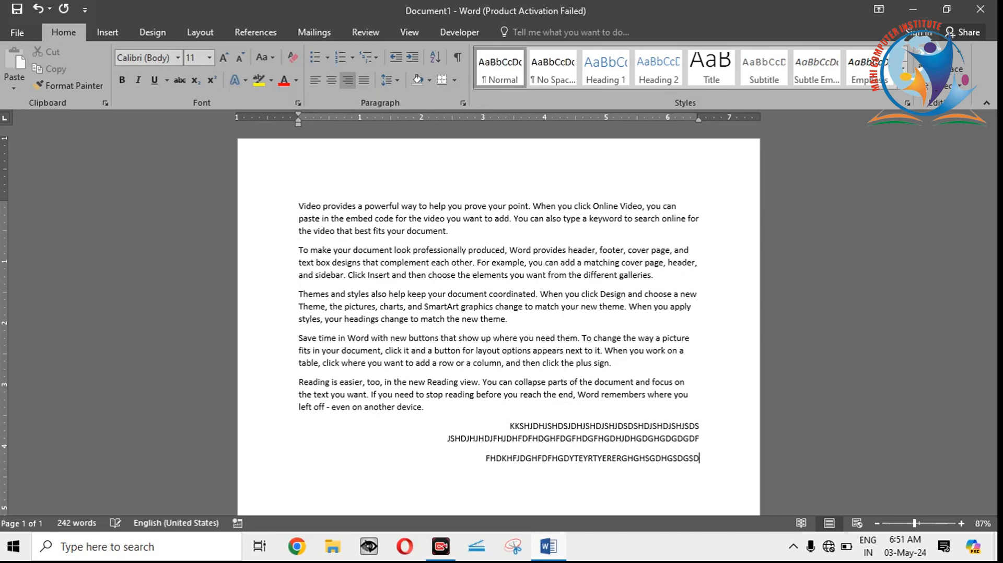
pyautogui.write('HDGFHDGH')
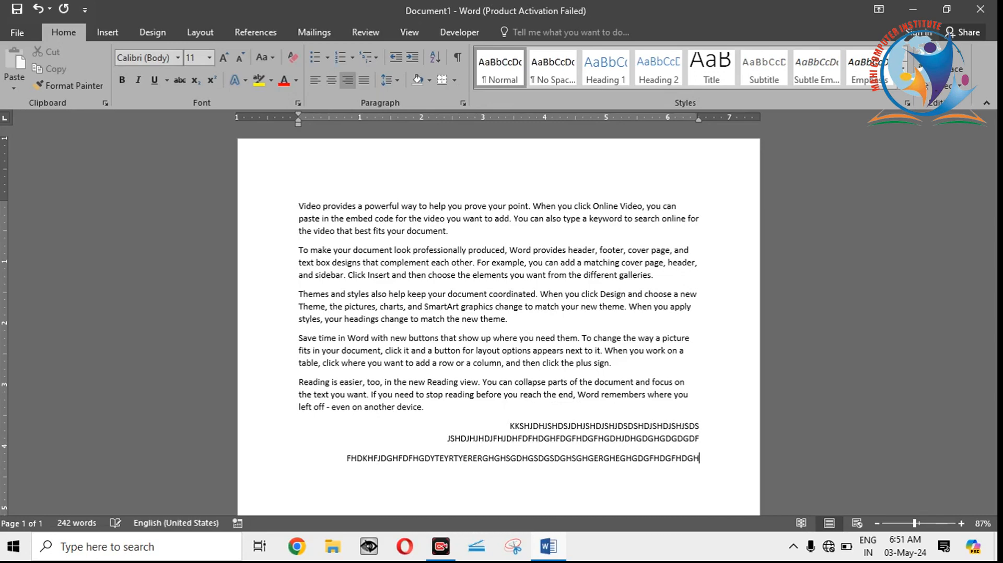
pyautogui.write('DGFHDJIEURIEUIUEIRU')
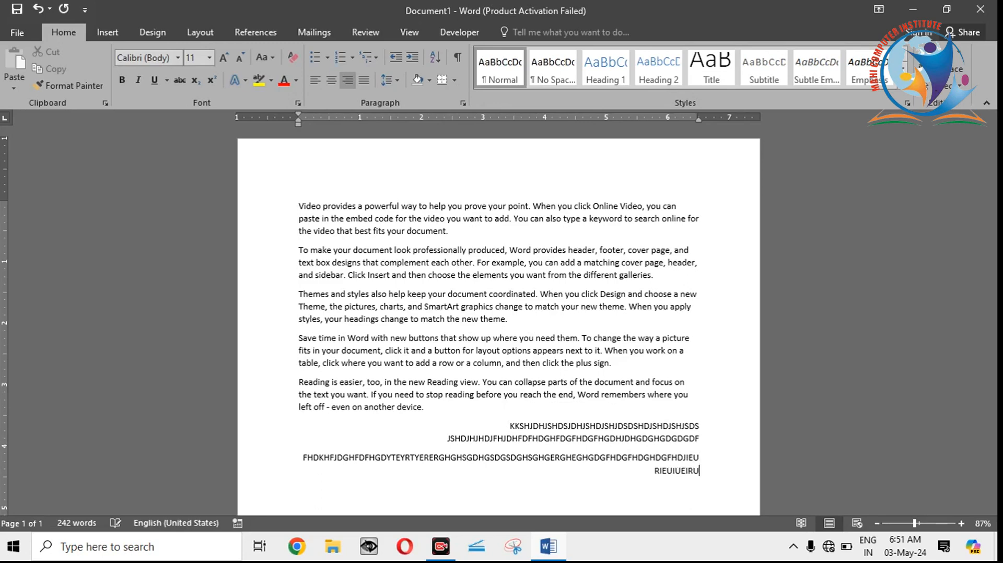
pyautogui.write('EURIEUSGHDGSHGDFGSFGSFGSFDGSDFGSFGSSS')
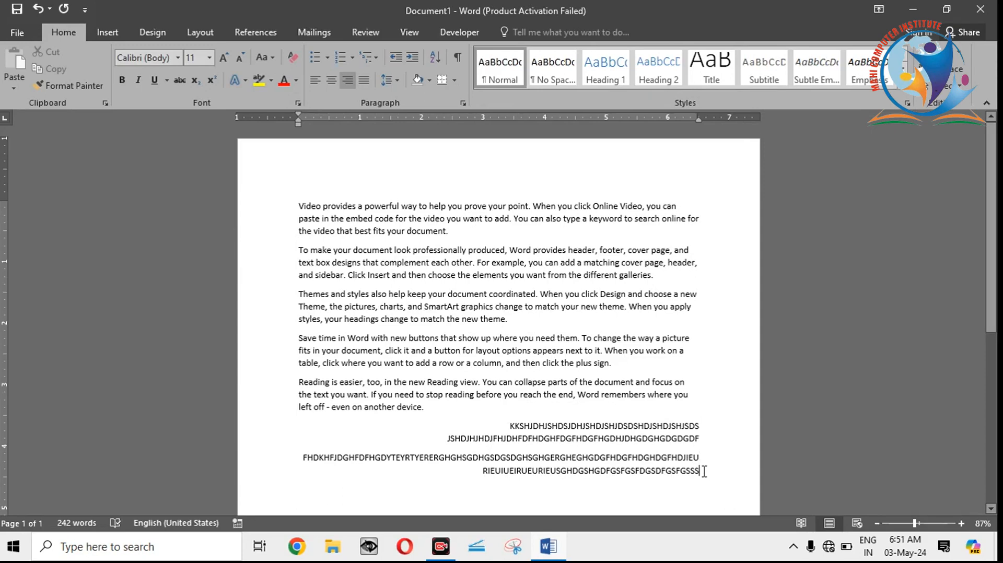
# Step: Delete both right-aligned filler paragraphs below the sample text
pyautogui.moveTo(703, 471); pyautogui.dragTo(424, 407)
pyautogui.press('Delete')
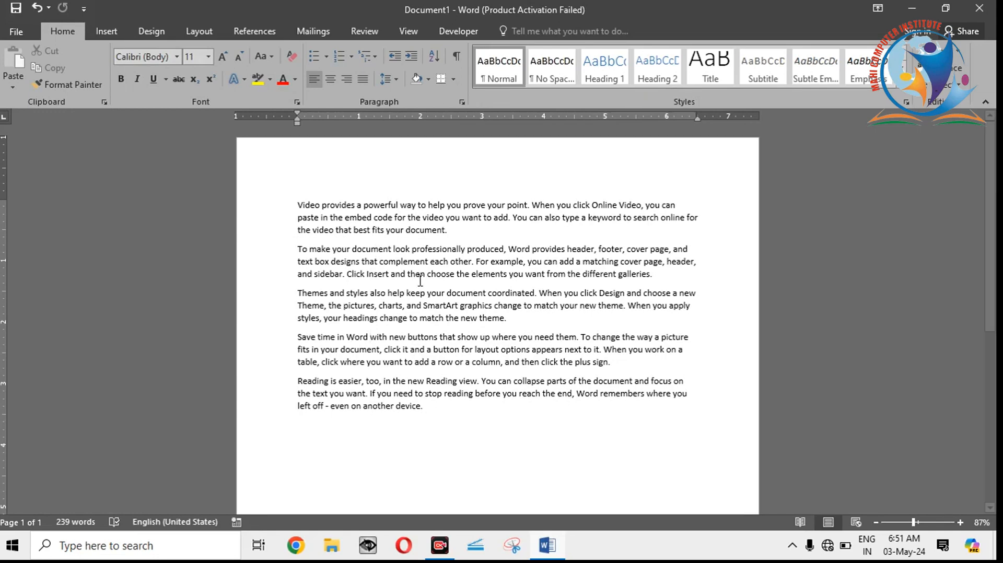
# Step: Select all five sample paragraphs and move their right indent slightly inward, to about 6.4 inches on the ruler
pyautogui.moveTo(297, 200); pyautogui.dragTo(448, 431)
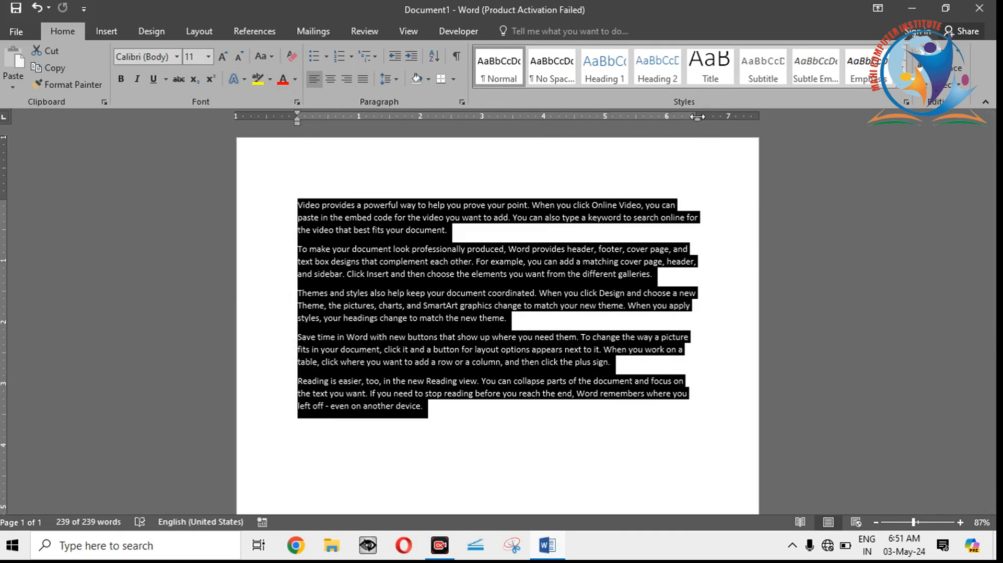
pyautogui.moveTo(698, 119); pyautogui.dragTo(697, 119)
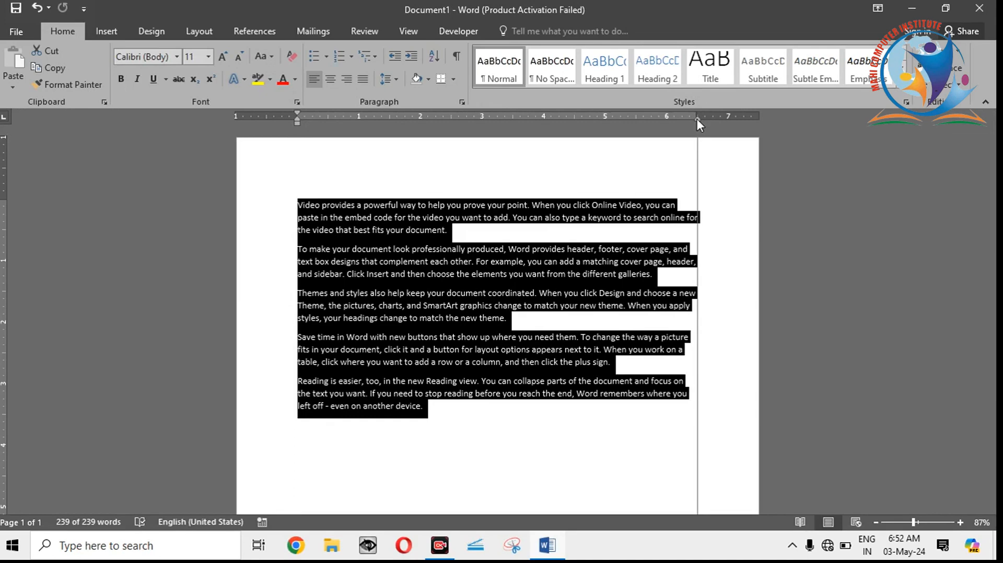
pyautogui.moveTo(697, 118); pyautogui.dragTo(692, 118)
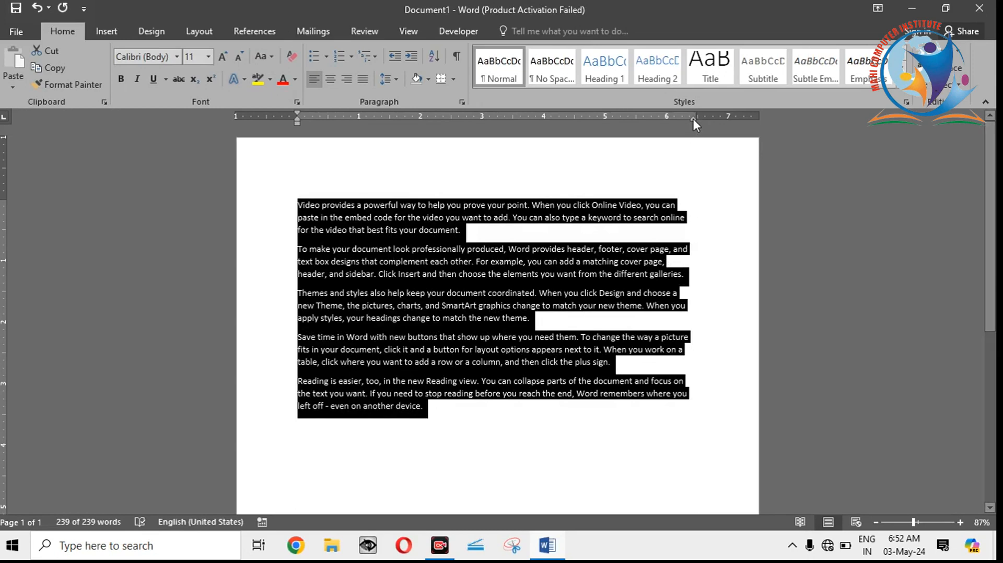
pyautogui.moveTo(694, 119); pyautogui.dragTo(693, 118)
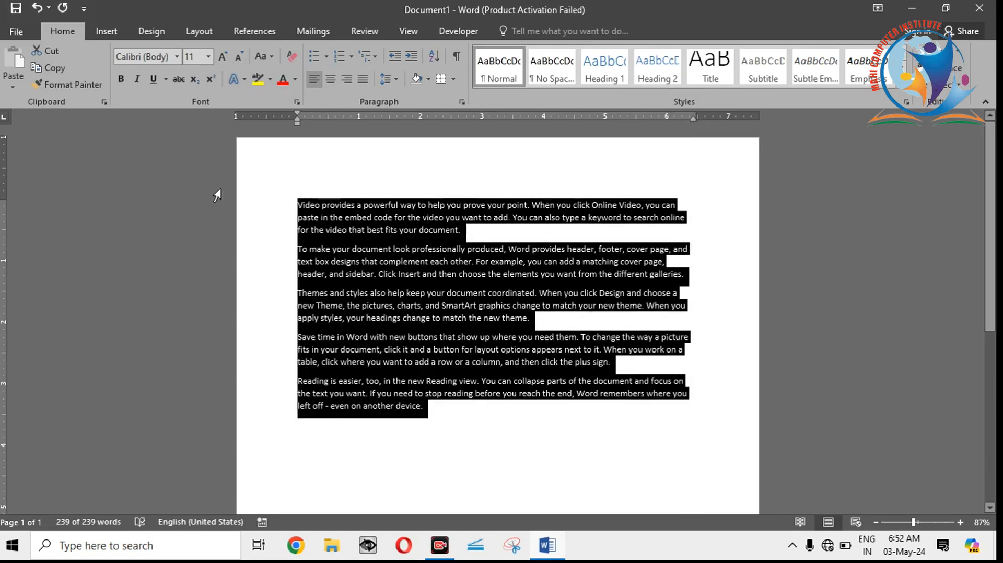
pyautogui.moveTo(297, 121); pyautogui.dragTo(297, 122)
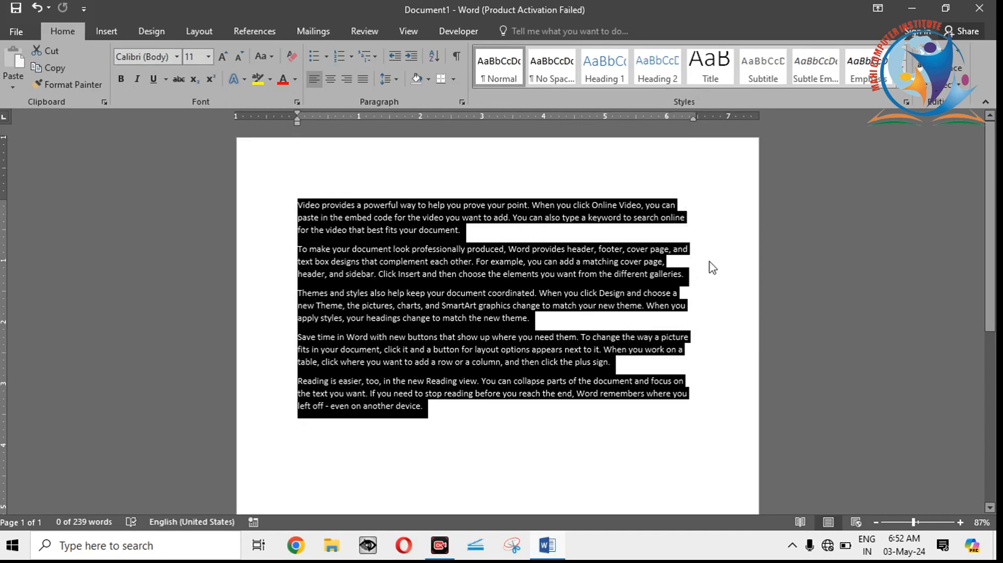
# Step: Justify all text in the document
pyautogui.hotkey('ctrl', 'a')
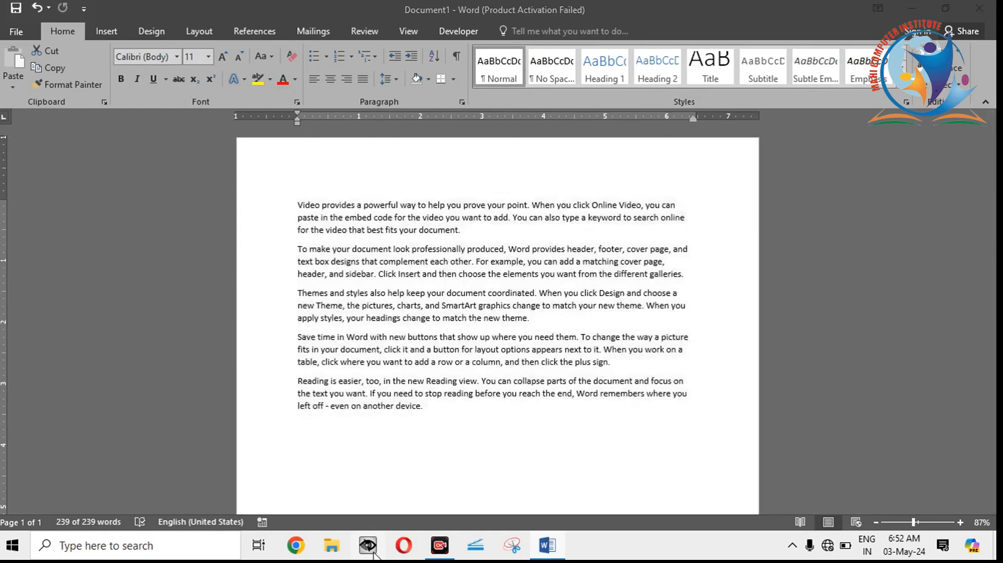
pyautogui.click(700, 428)
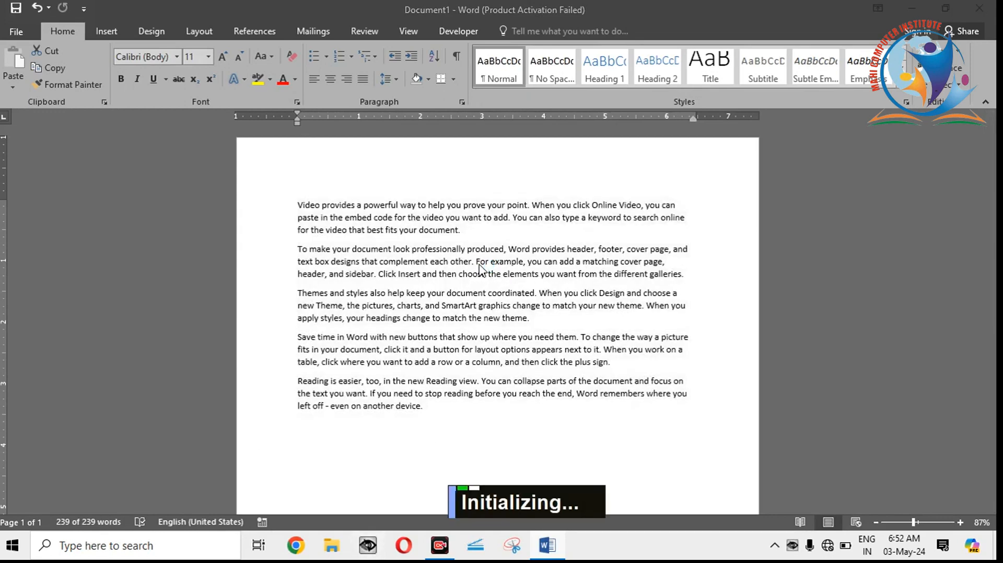
pyautogui.hotkey('ctrl', 'a')
pyautogui.hotkey('ctrl', 'a')
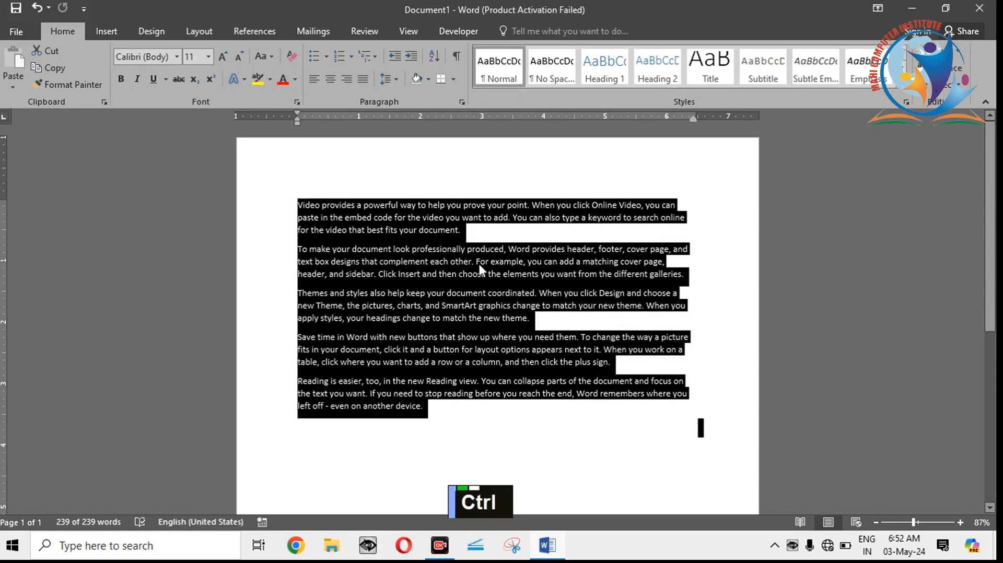
pyautogui.hotkey('ctrl', 'j')
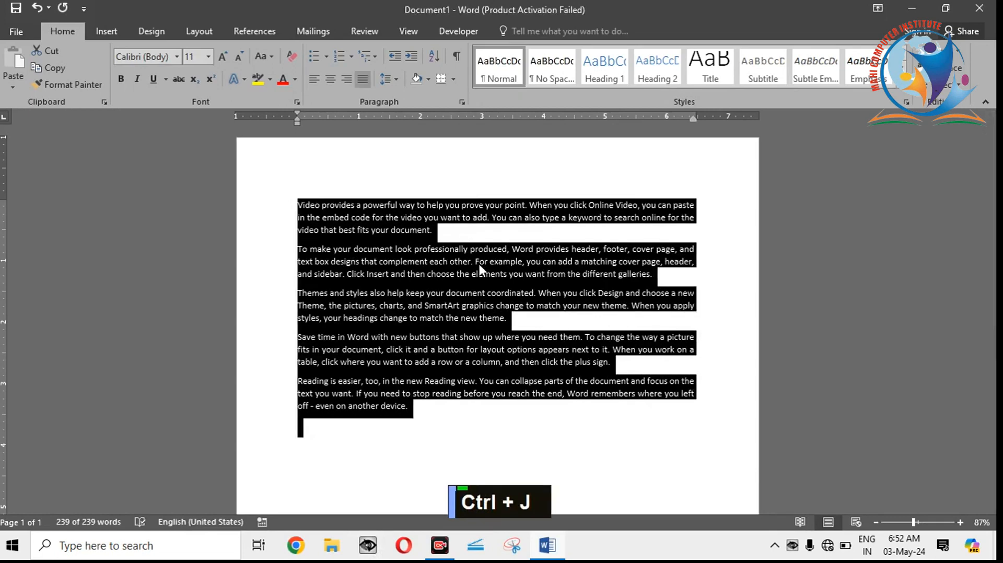
pyautogui.click(694, 120)
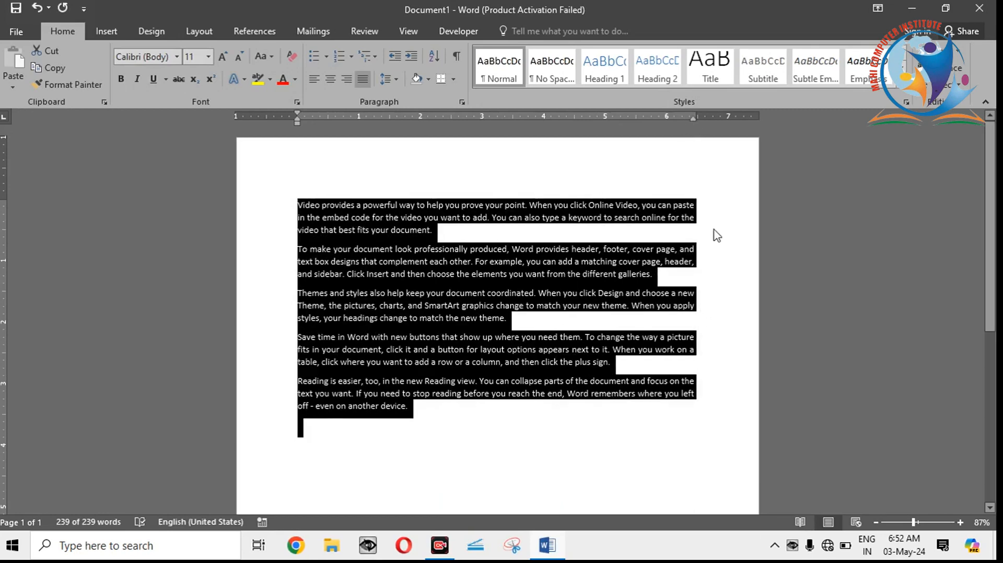
pyautogui.click(298, 120)
pyautogui.click(314, 420)
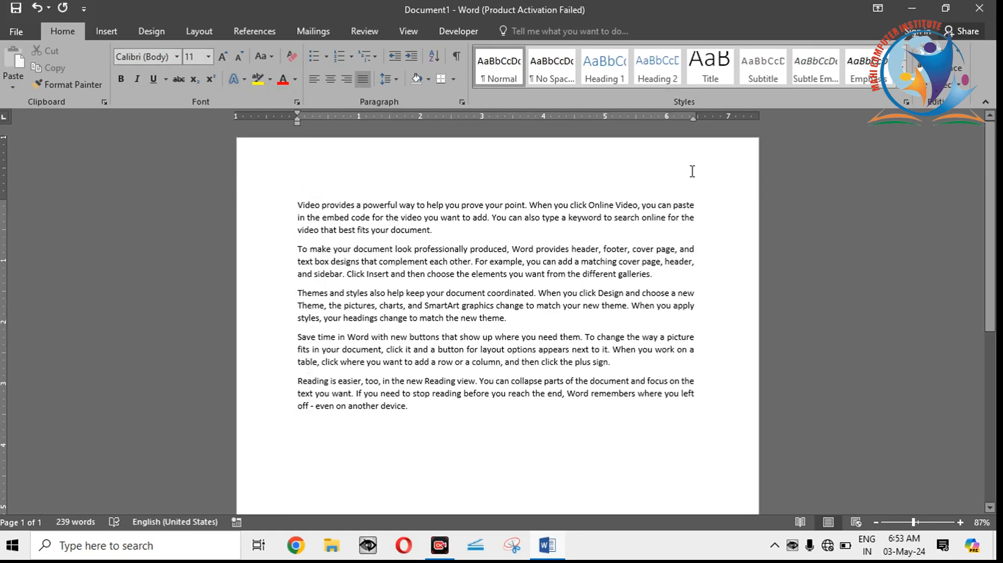
pyautogui.moveTo(694, 118); pyautogui.dragTo(694, 118)
pyautogui.click(295, 204)
pyautogui.keyDown('shift'); pyautogui.click(426, 441); pyautogui.keyUp('shift')
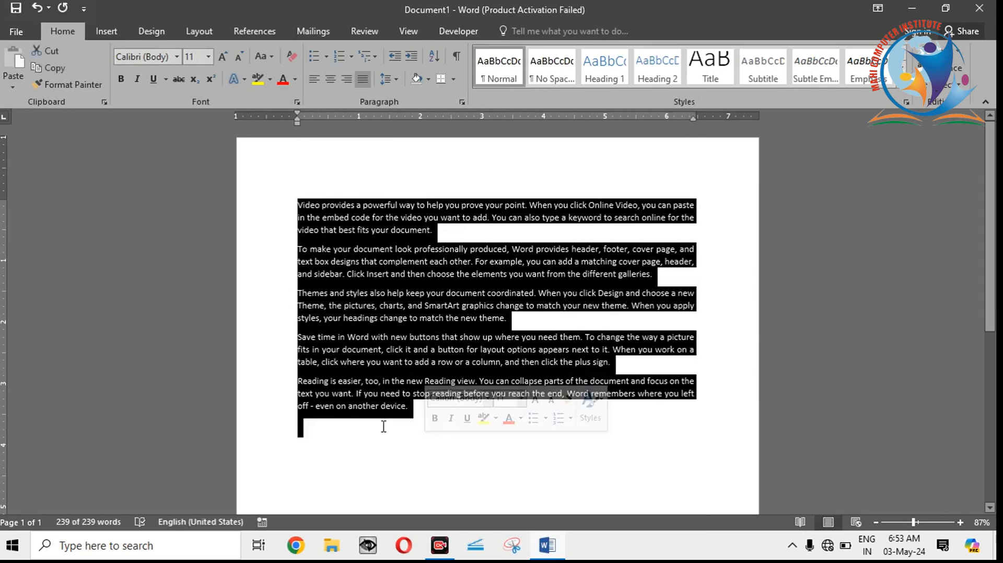
pyautogui.click(383, 426)
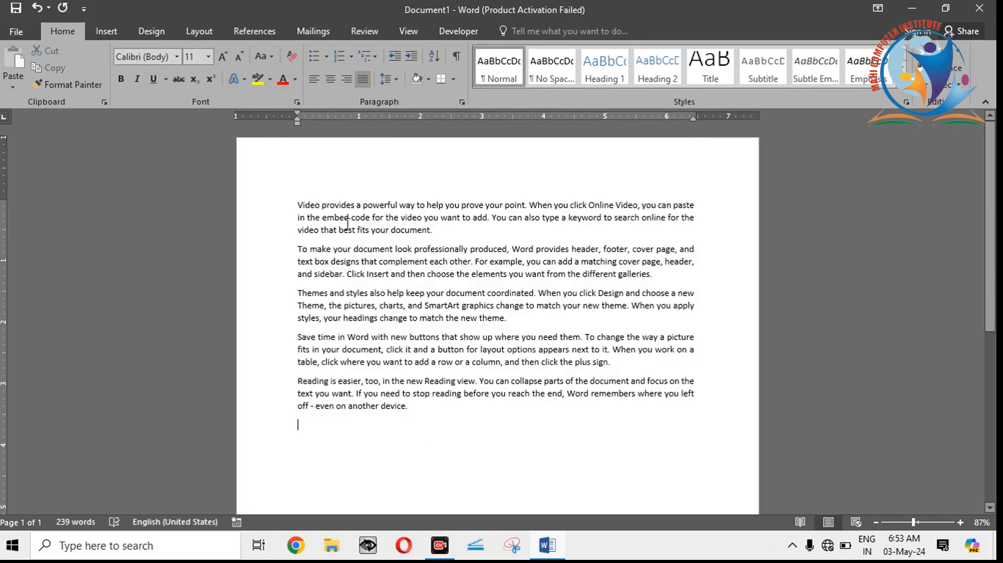
# Step: Set the whole document's text to left alignment and clear the selection
pyautogui.moveTo(297, 199); pyautogui.dragTo(405, 425)
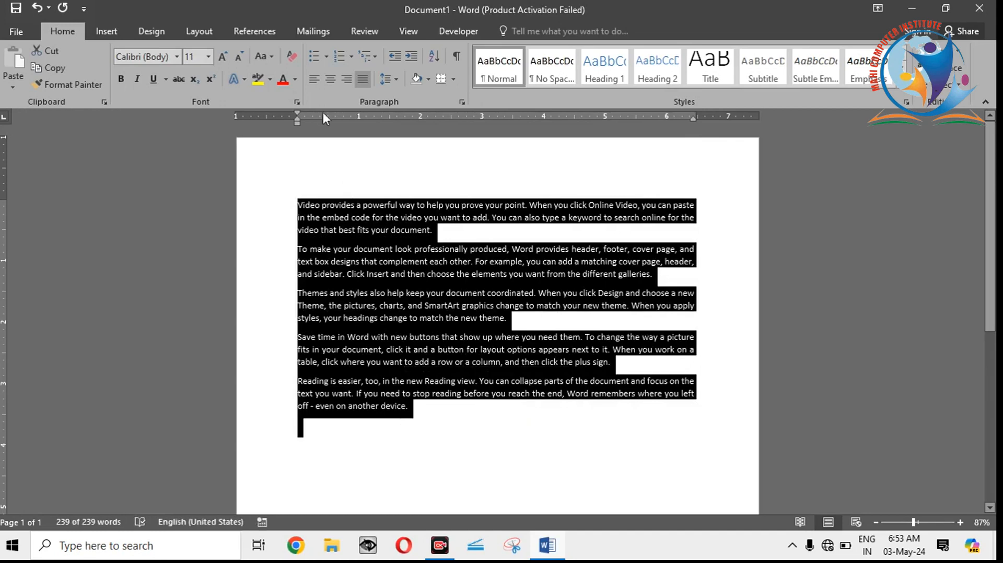
pyautogui.click(315, 82)
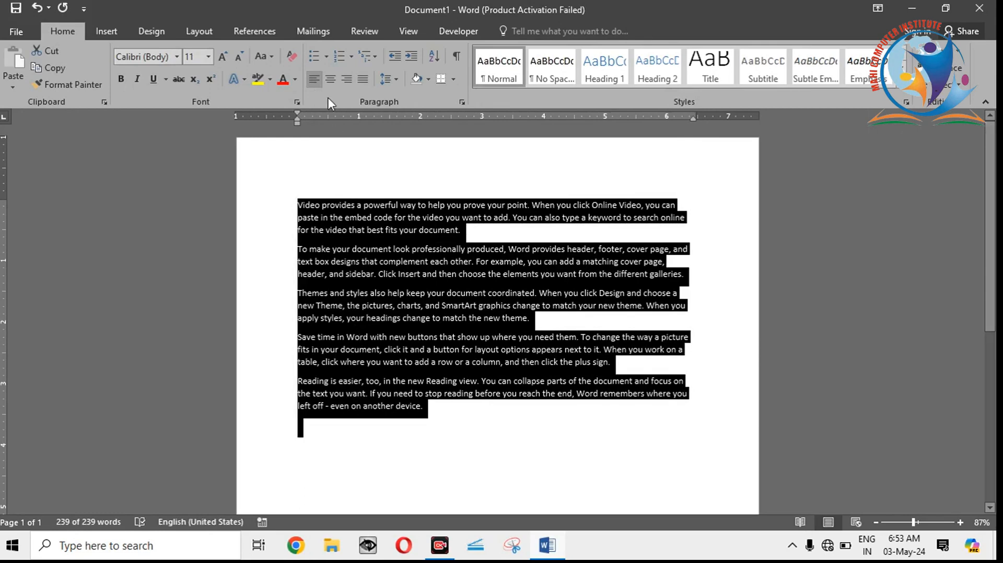
pyautogui.click(305, 418)
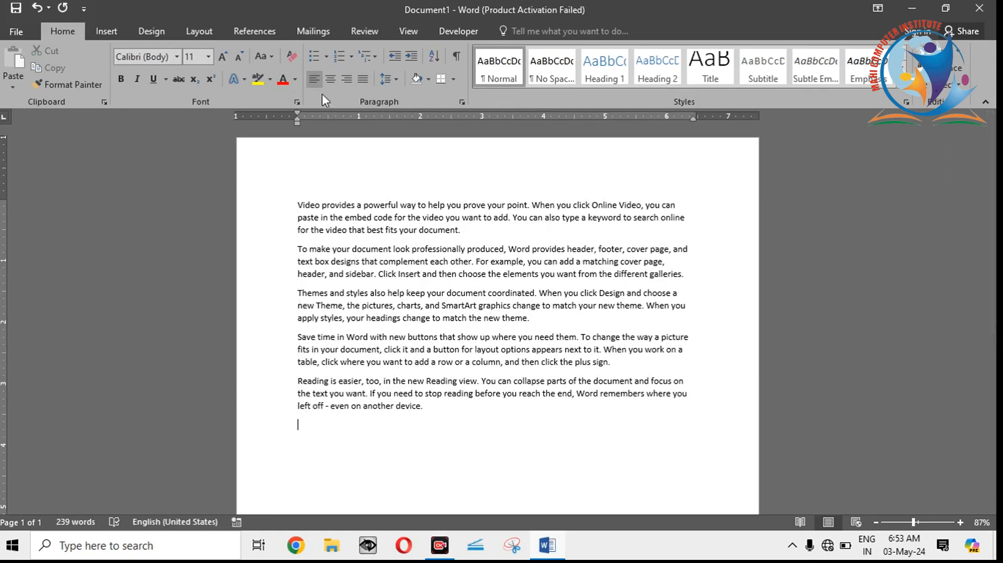
# Step: Apply yellow paragraph shading from the standard colors to the first sample paragraph, beginning "Video provides"
pyautogui.click(406, 318)
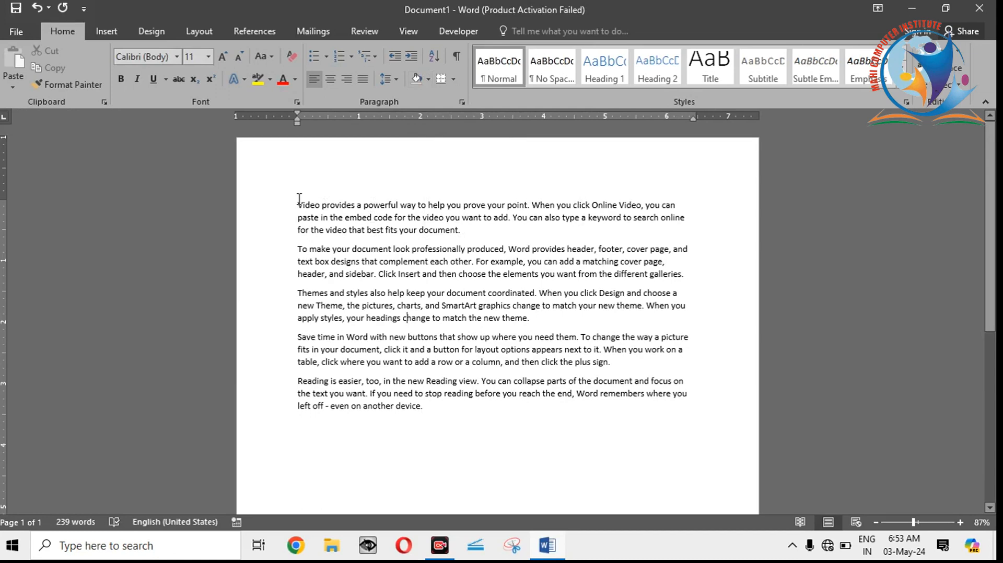
pyautogui.moveTo(299, 200); pyautogui.dragTo(695, 233)
pyautogui.click(506, 201)
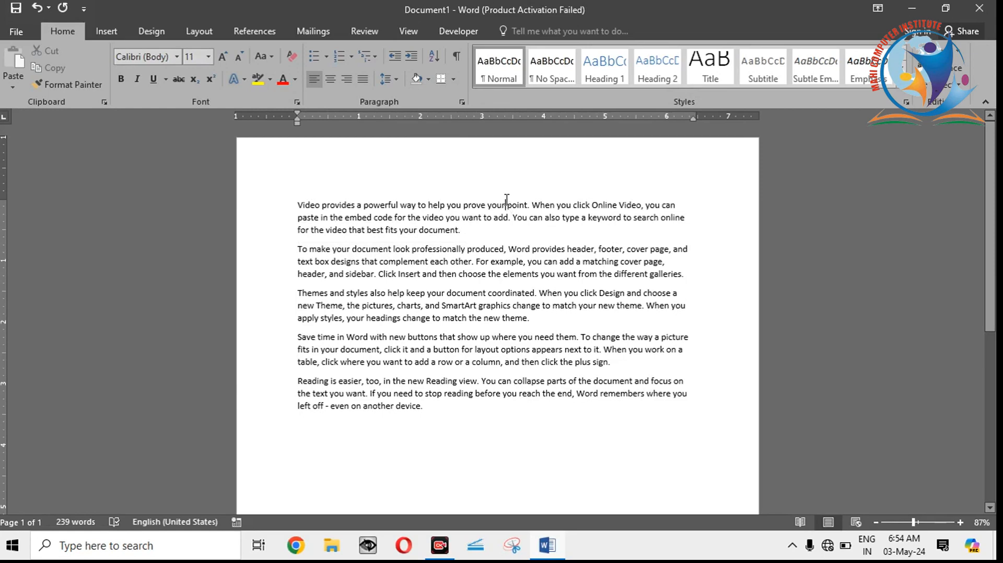
pyautogui.doubleClick(421, 231)
pyautogui.click(336, 205)
pyautogui.moveTo(297, 204); pyautogui.dragTo(464, 236)
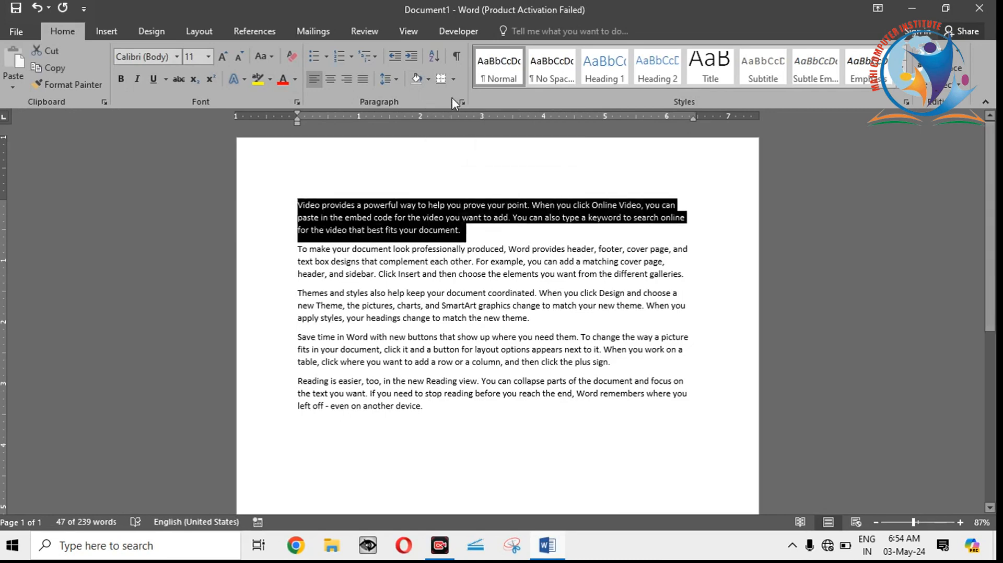
pyautogui.click(428, 78)
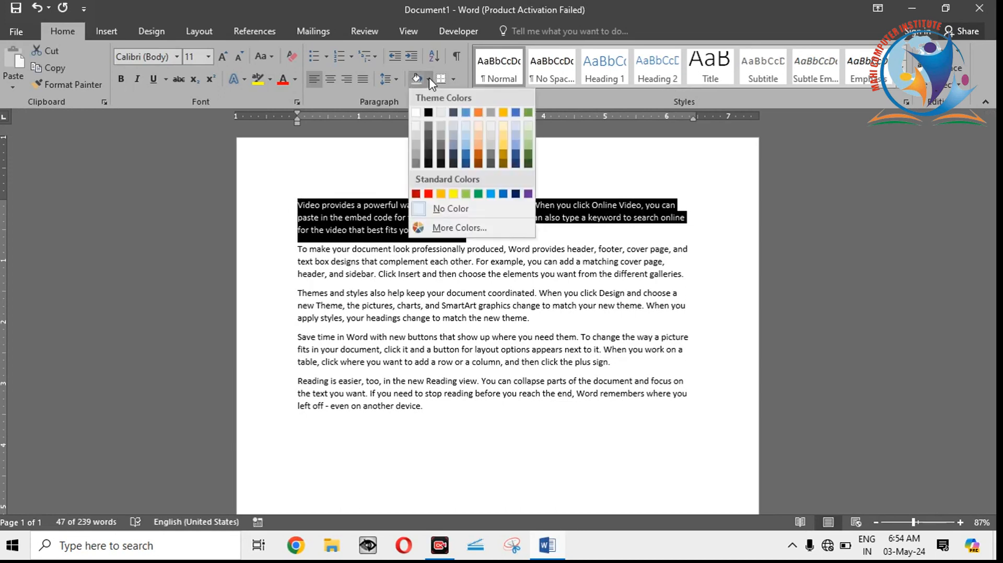
pyautogui.click(453, 195)
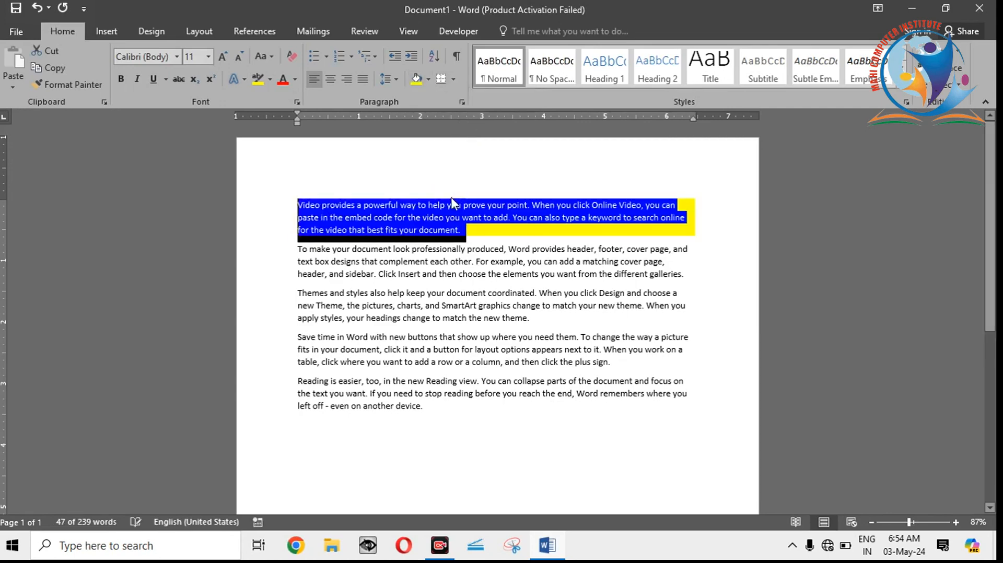
pyautogui.click(445, 233)
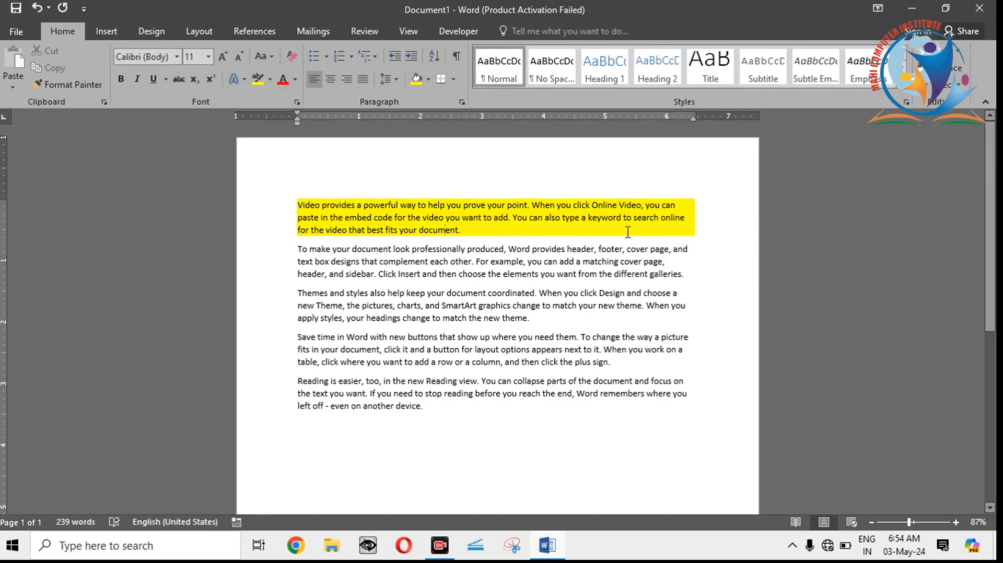
# Step: Apply light green paragraph shading from the standard colors to the second paragraph, beginning "To make your document"
pyautogui.click(691, 230)
pyautogui.moveTo(296, 251)
pyautogui.mouseDown()
pyautogui.moveTo(442, 278)
pyautogui.moveTo(689, 275)
pyautogui.mouseUp()
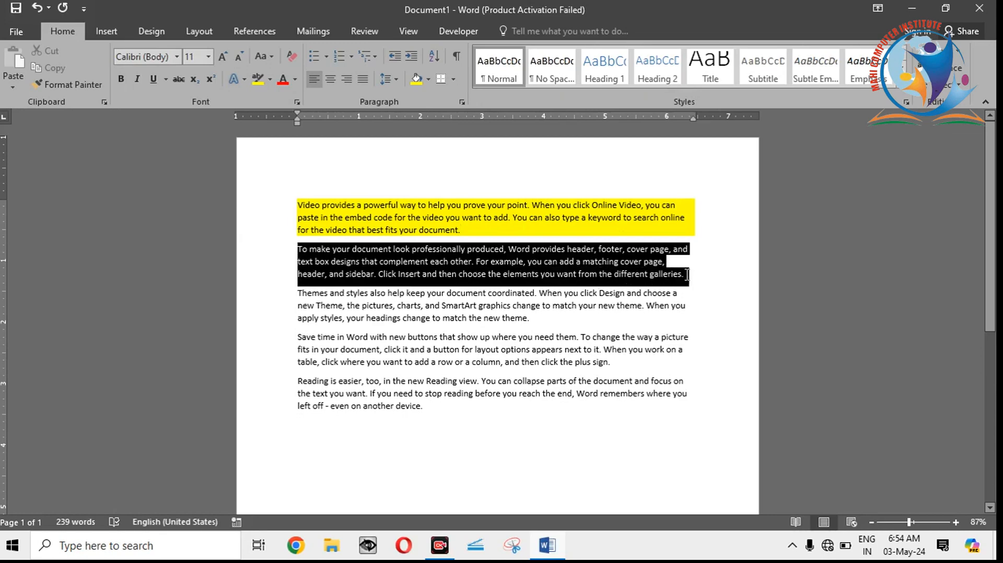
pyautogui.click(428, 78)
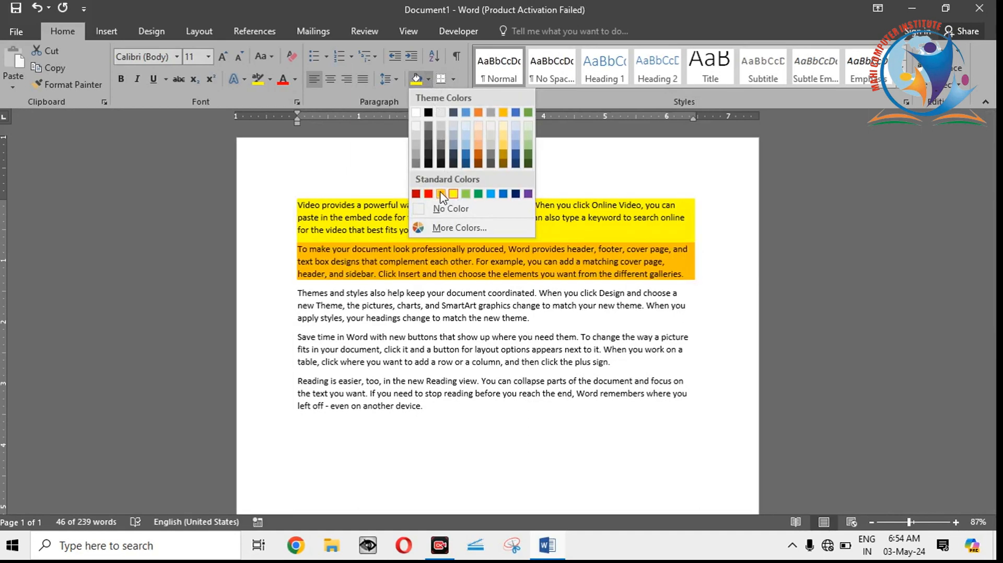
pyautogui.click(465, 194)
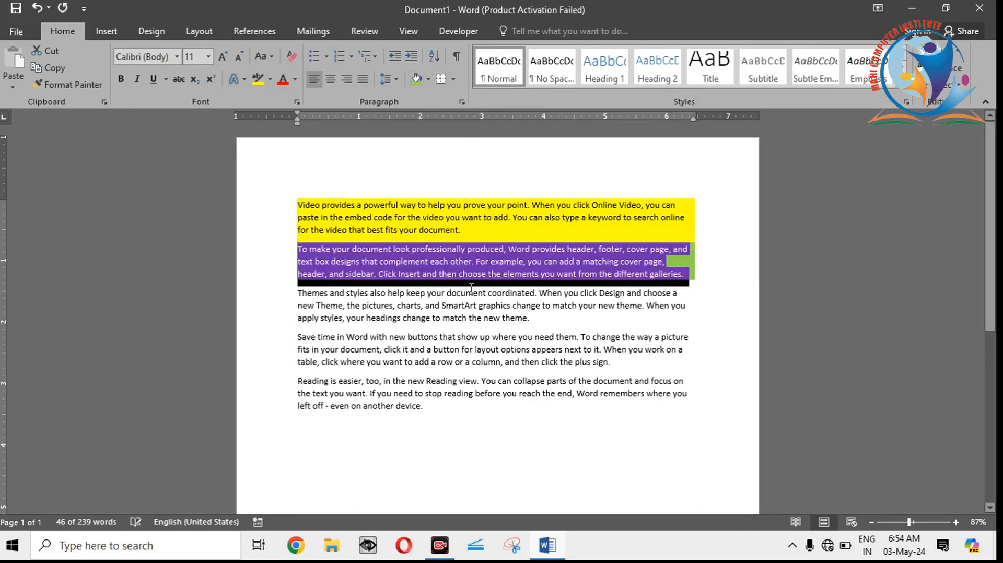
pyautogui.click(472, 316)
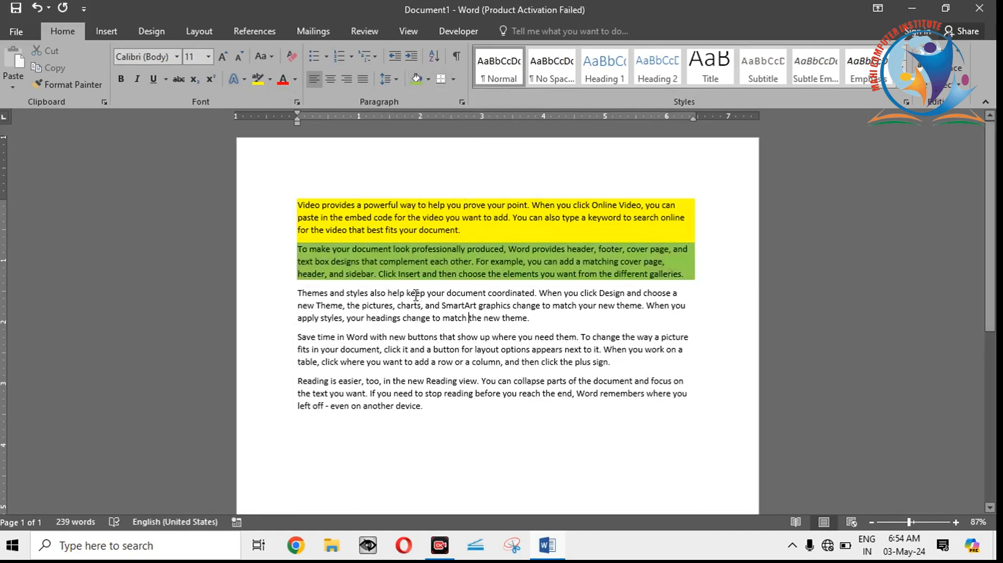
# Step: Apply a light gold theme color as paragraph shading to the third paragraph, beginning "Themes and styles"
pyautogui.moveTo(295, 286); pyautogui.dragTo(558, 326)
pyautogui.doubleClick(547, 325)
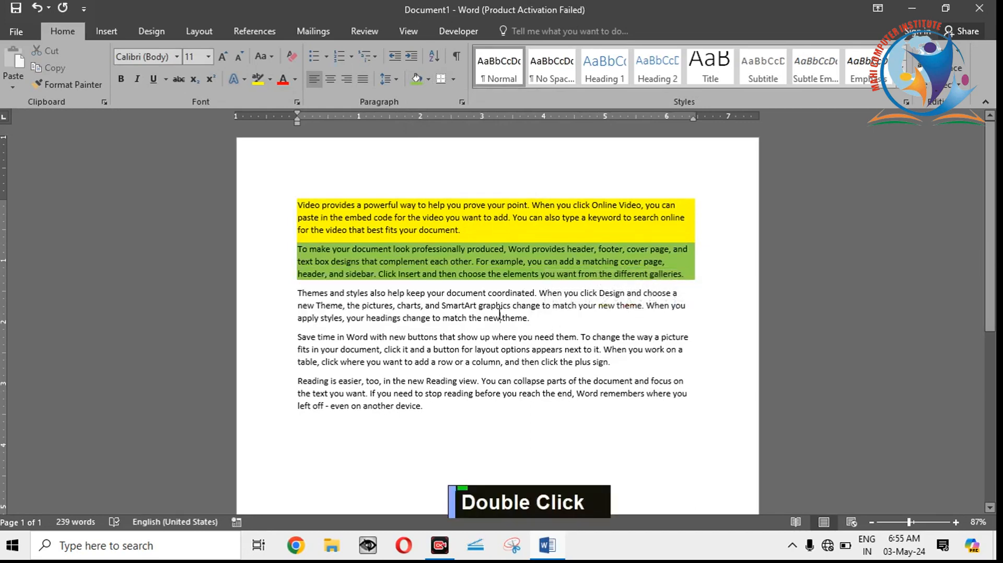
pyautogui.tripleClick(498, 316)
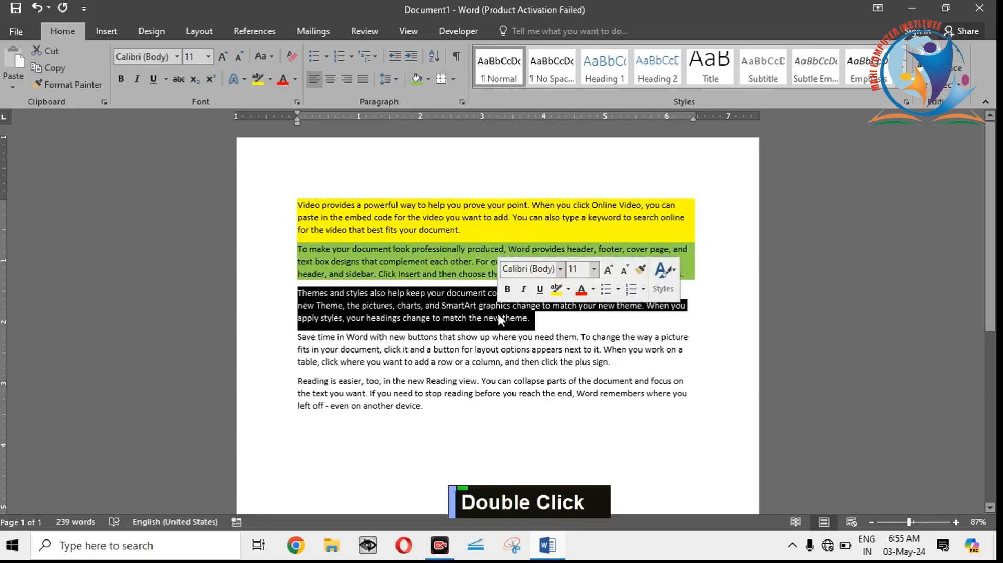
pyautogui.click(428, 79)
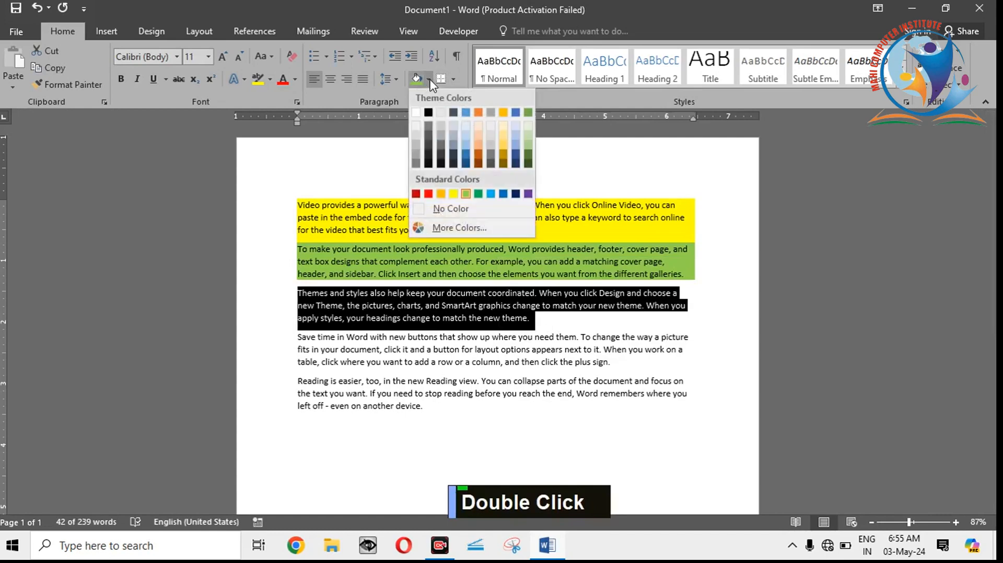
pyautogui.click(503, 133)
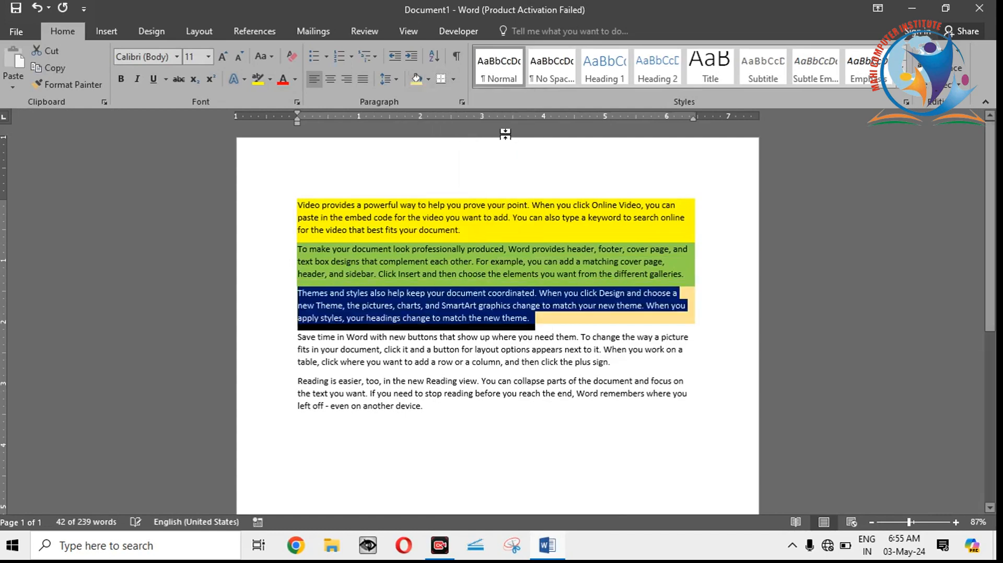
pyautogui.click(489, 273)
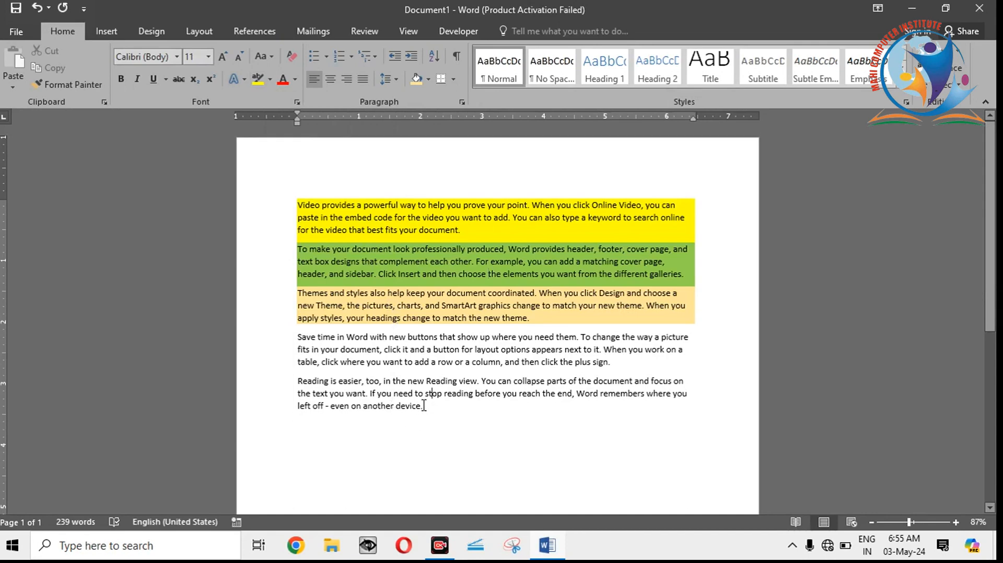
# Step: Change the font color of the last paragraph, beginning "Reading is easier", to red
pyautogui.moveTo(424, 405); pyautogui.dragTo(308, 390)
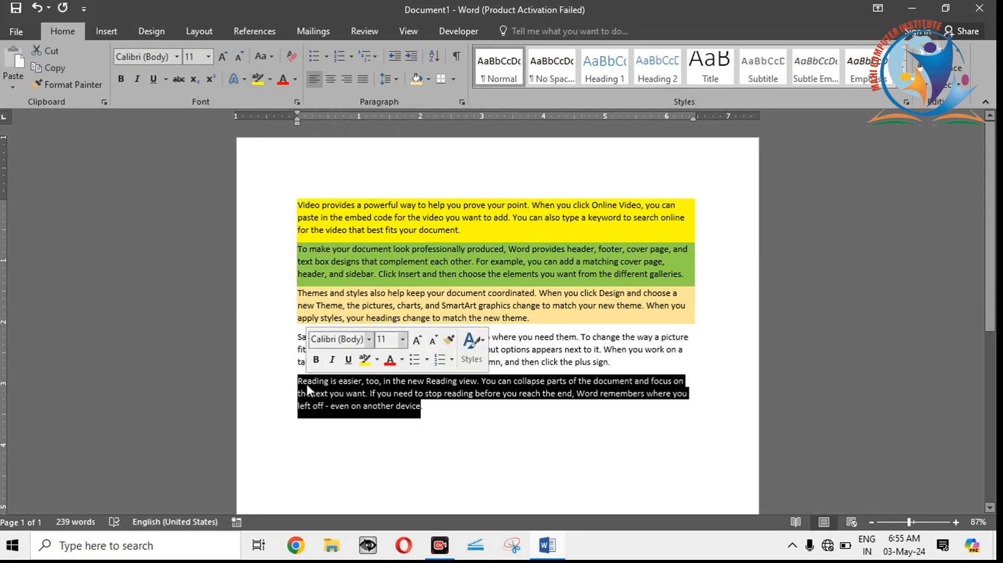
pyautogui.click(285, 83)
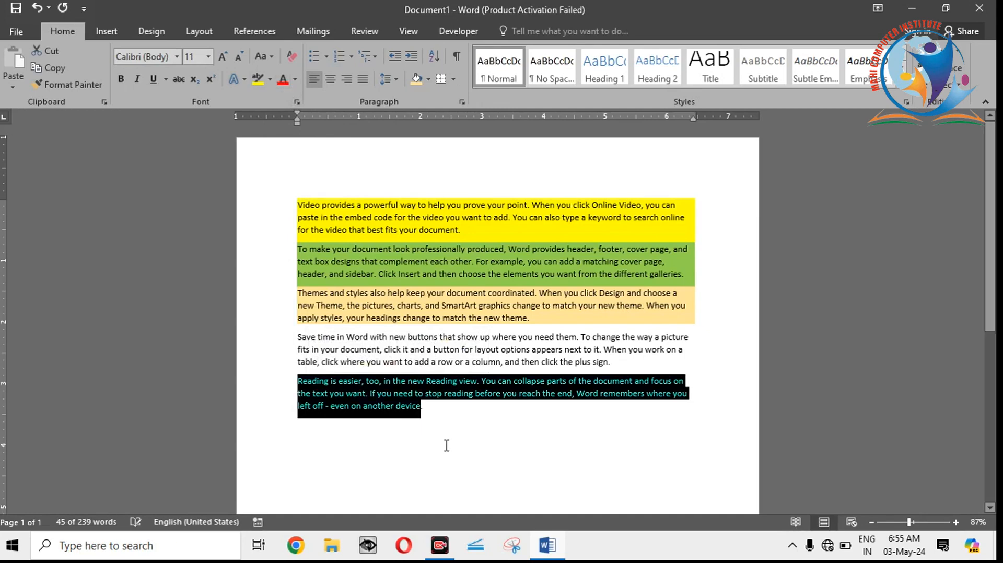
pyautogui.click(447, 445)
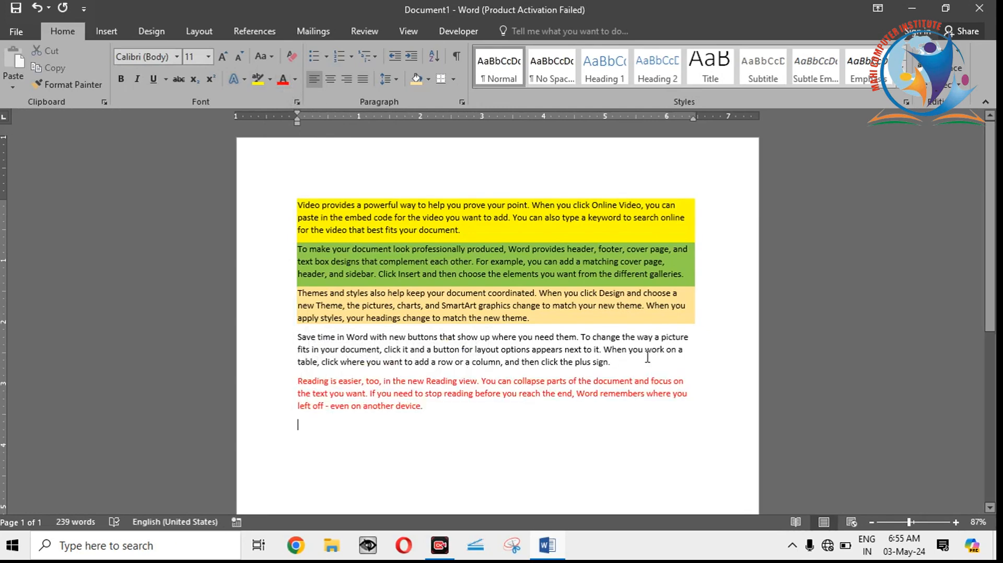
# Step: Highlight the text of the fourth paragraph, beginning "Save time in Word", in turquoise
pyautogui.moveTo(613, 363); pyautogui.dragTo(283, 340)
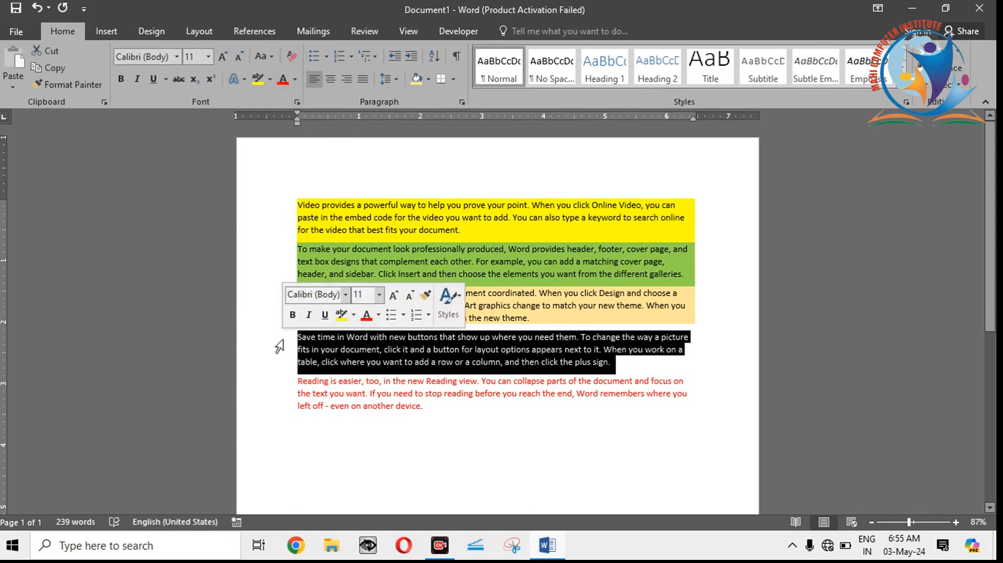
pyautogui.click(270, 80)
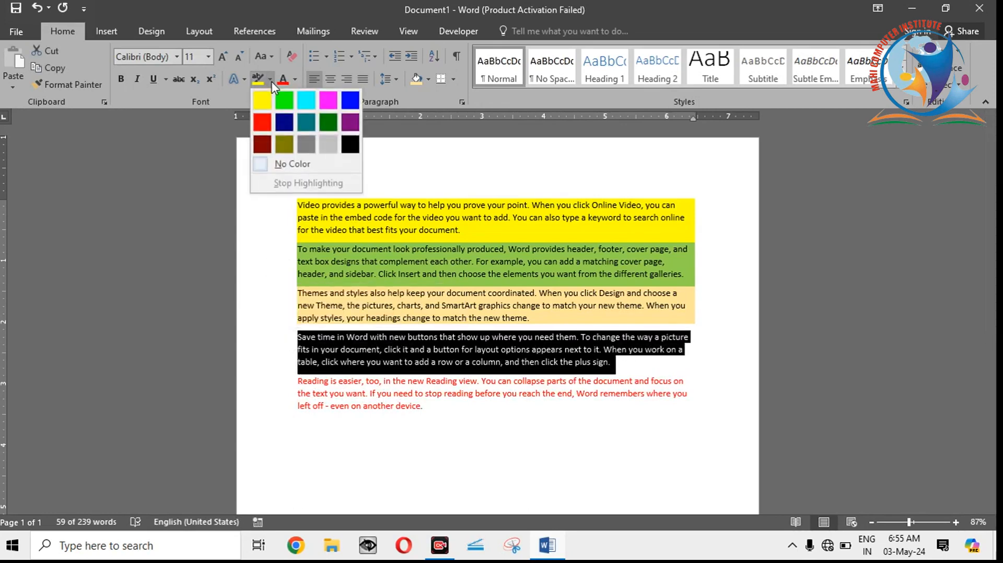
pyautogui.click(310, 104)
pyautogui.press('Left')
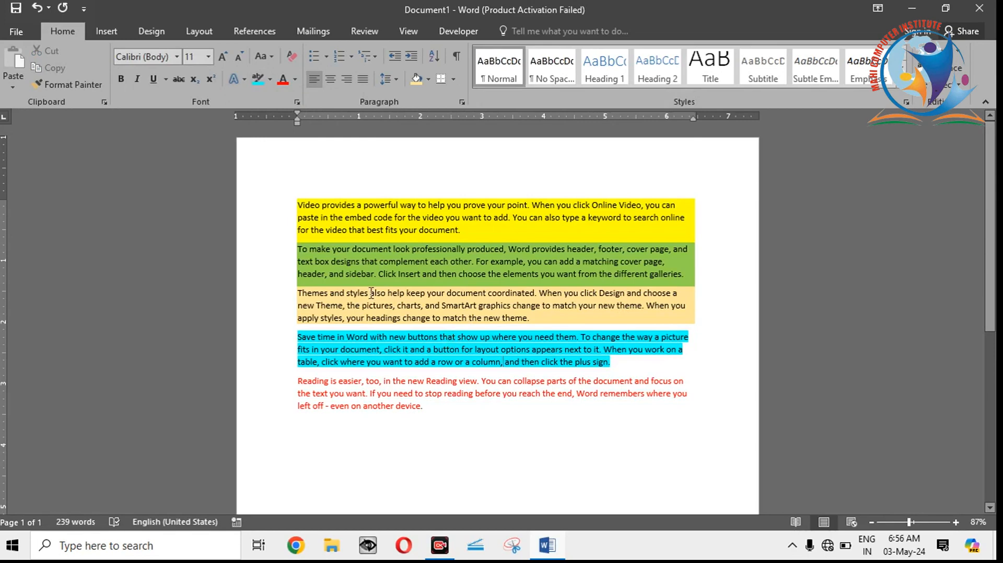
# Step: Set the line spacing of all five paragraphs to 2.0 and clear the selection
pyautogui.moveTo(297, 201); pyautogui.dragTo(410, 430)
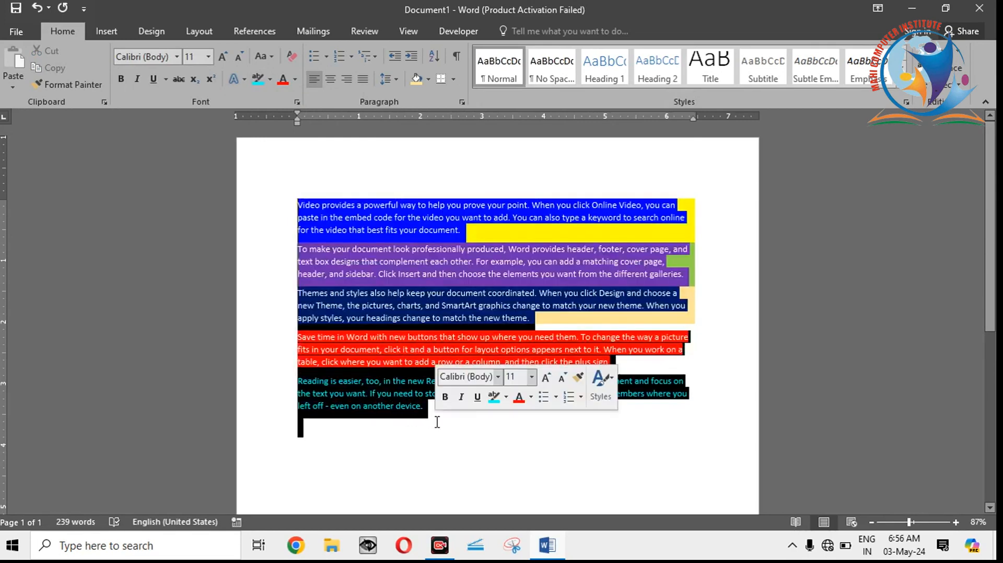
pyautogui.click(396, 77)
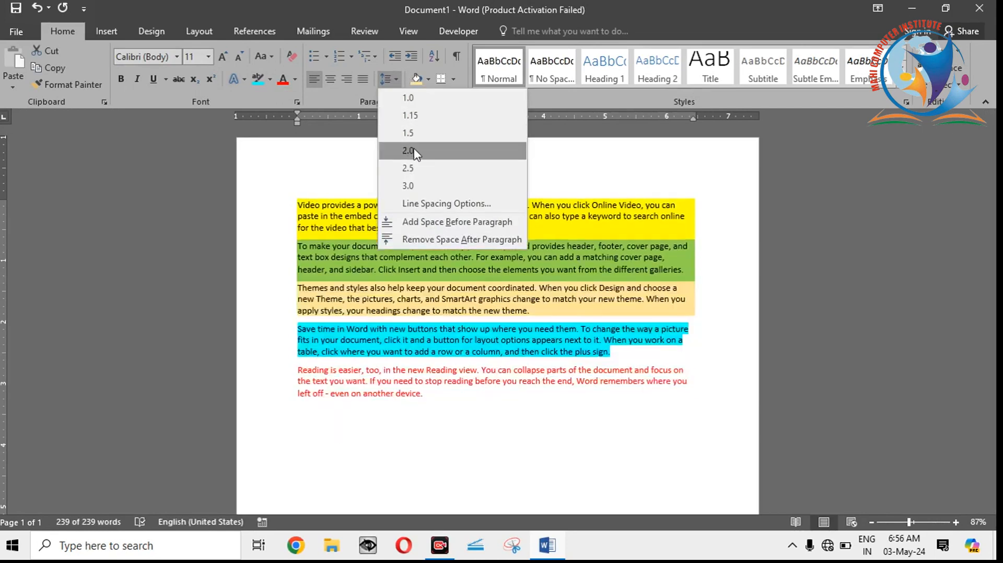
pyautogui.click(413, 152)
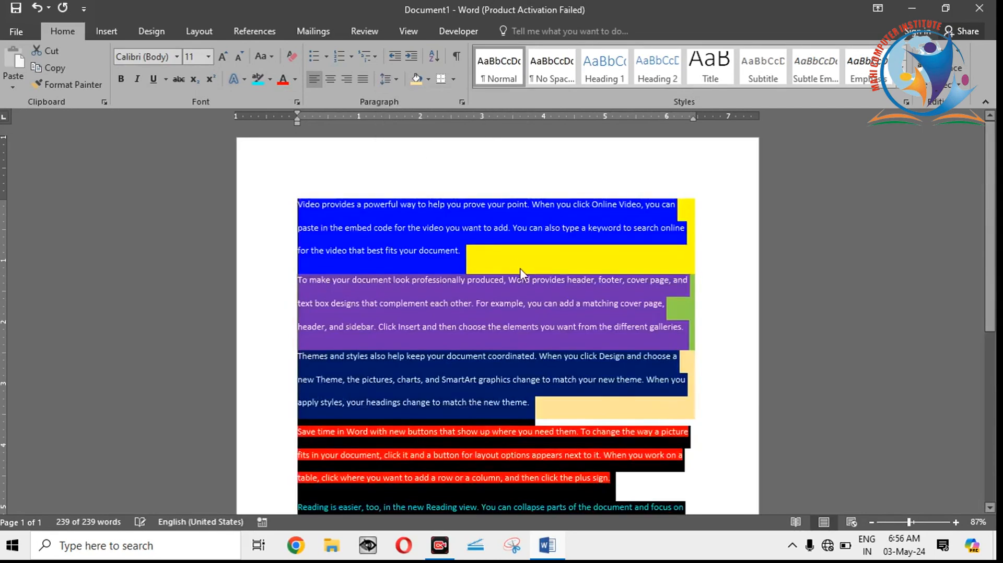
pyautogui.click(461, 249)
# Step: Examine the line spacing and coloring throughout the paragraphs, and view the available border options without applying any
pyautogui.moveTo(994, 218); pyautogui.dragTo(989, 294)
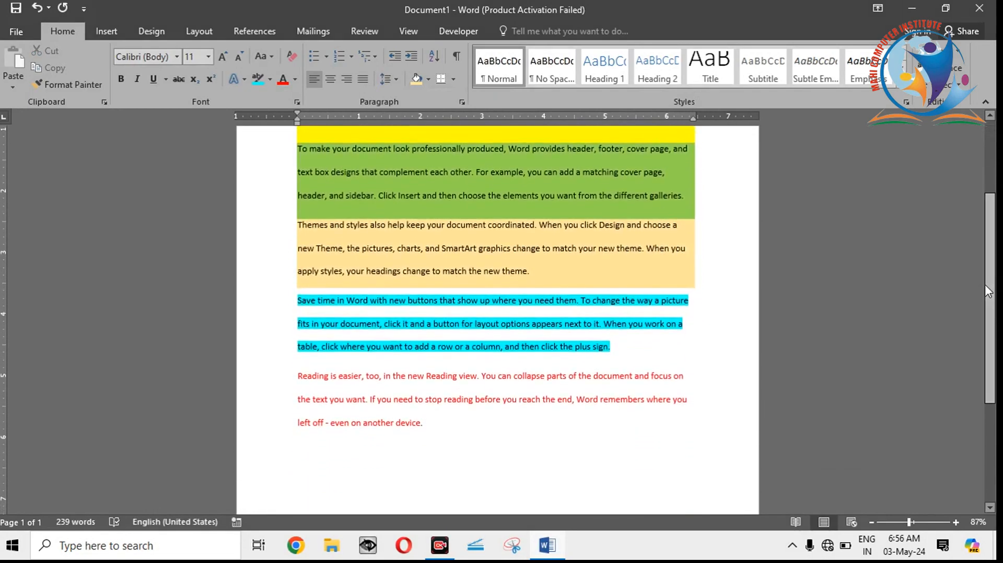
pyautogui.click(438, 400)
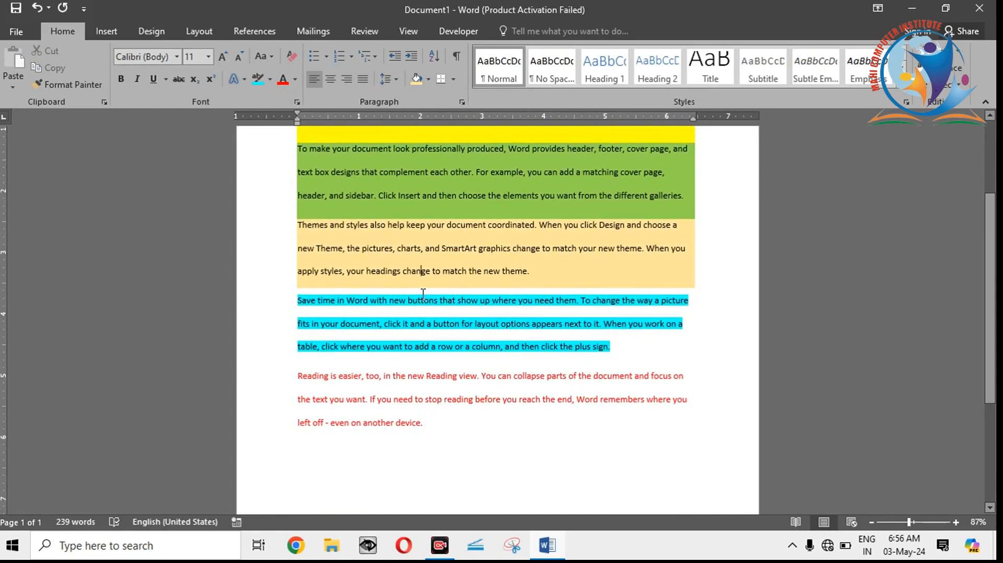
pyautogui.click(421, 271)
pyautogui.moveTo(298, 299); pyautogui.dragTo(301, 311)
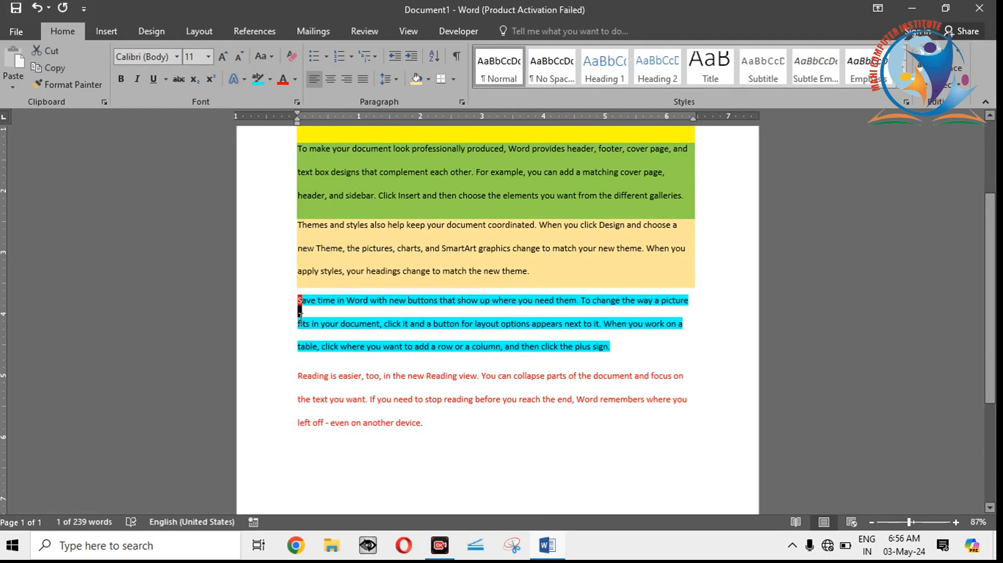
pyautogui.click(301, 317)
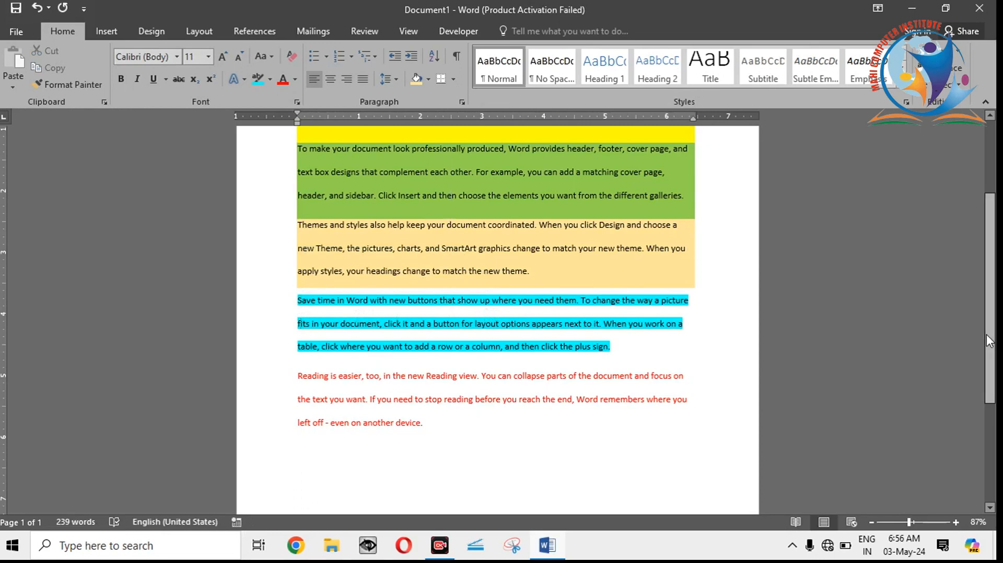
pyautogui.scroll(3, 989, 337)
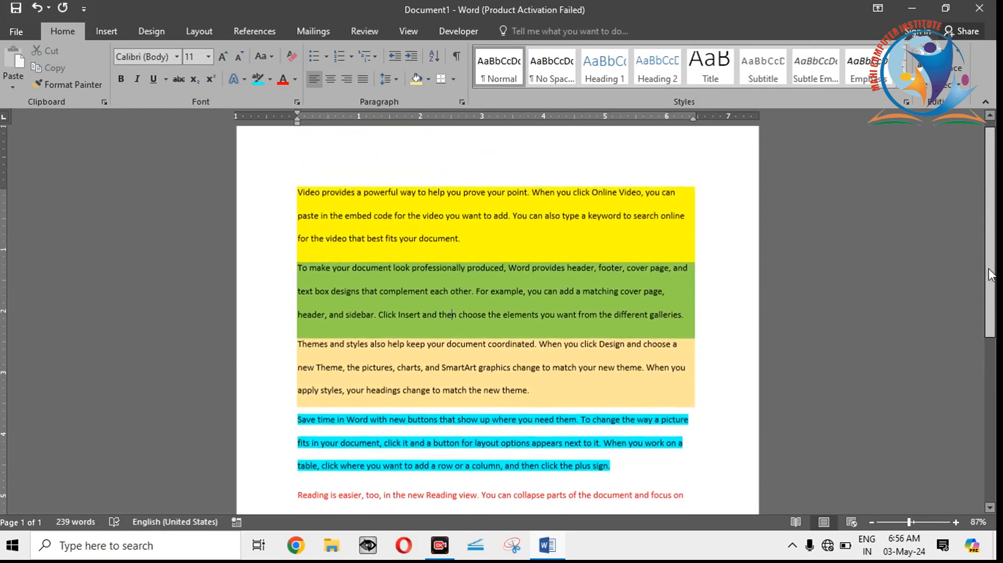
pyautogui.click(528, 216)
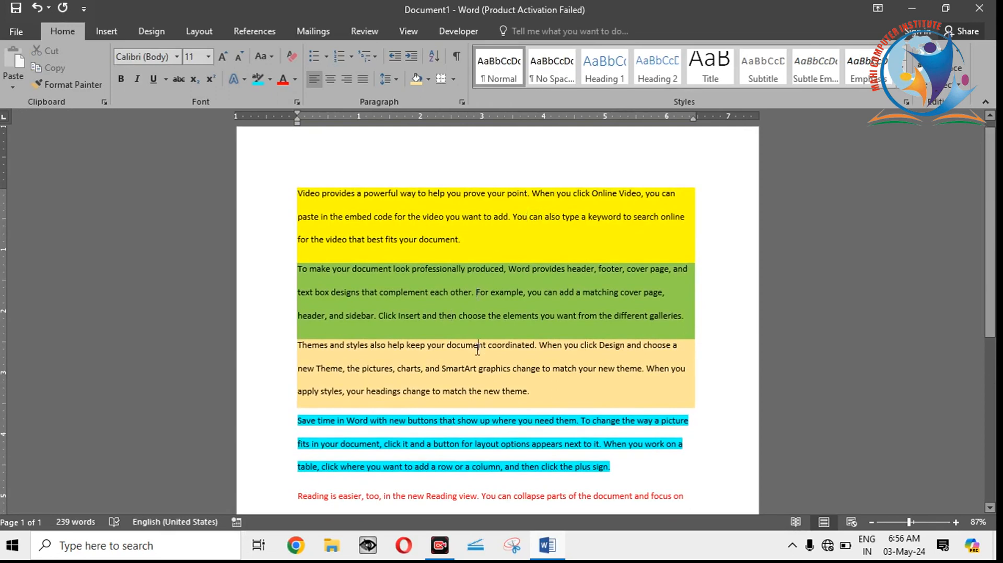
pyautogui.click(459, 241)
pyautogui.moveTo(992, 258); pyautogui.dragTo(991, 314)
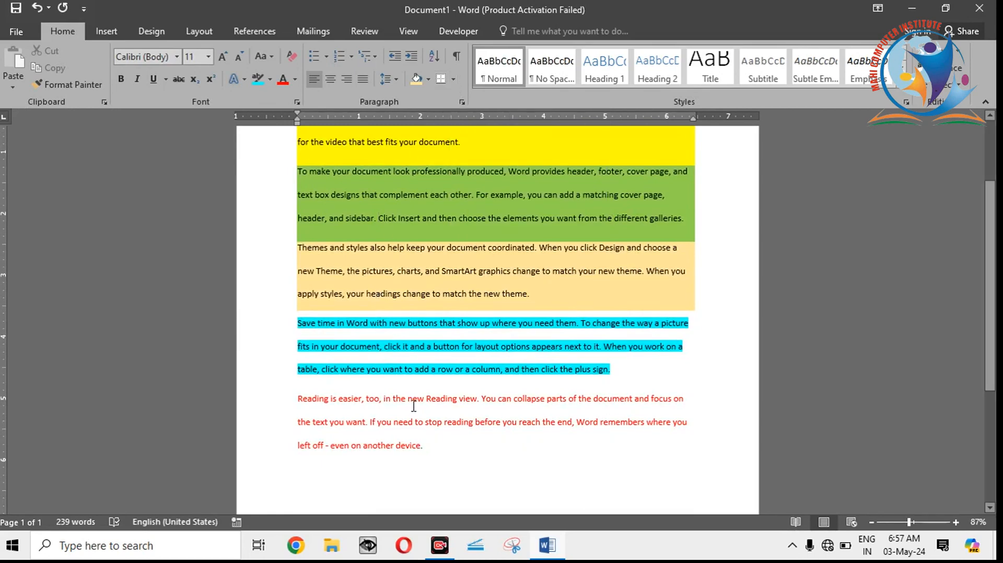
pyautogui.click(453, 80)
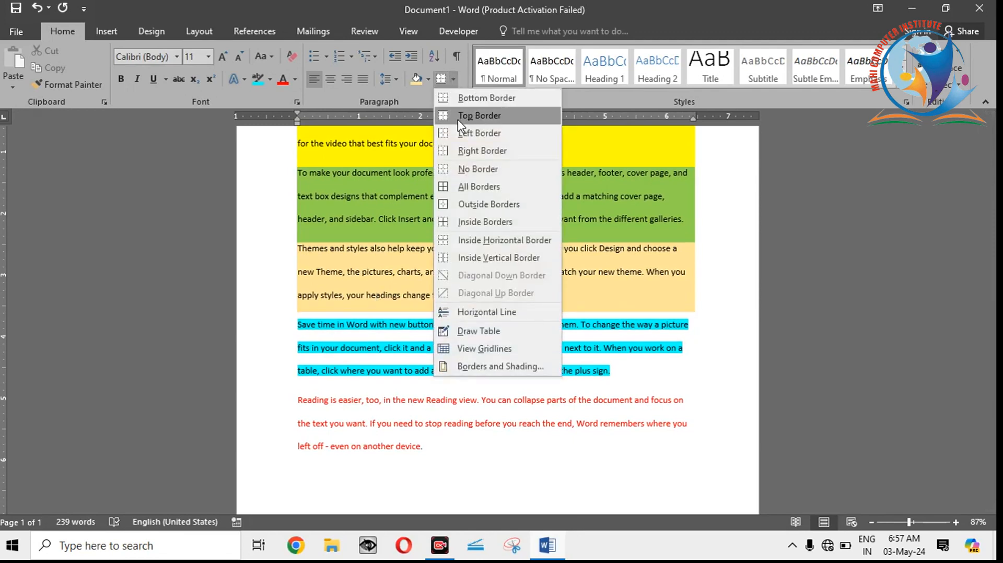
pyautogui.click(385, 246)
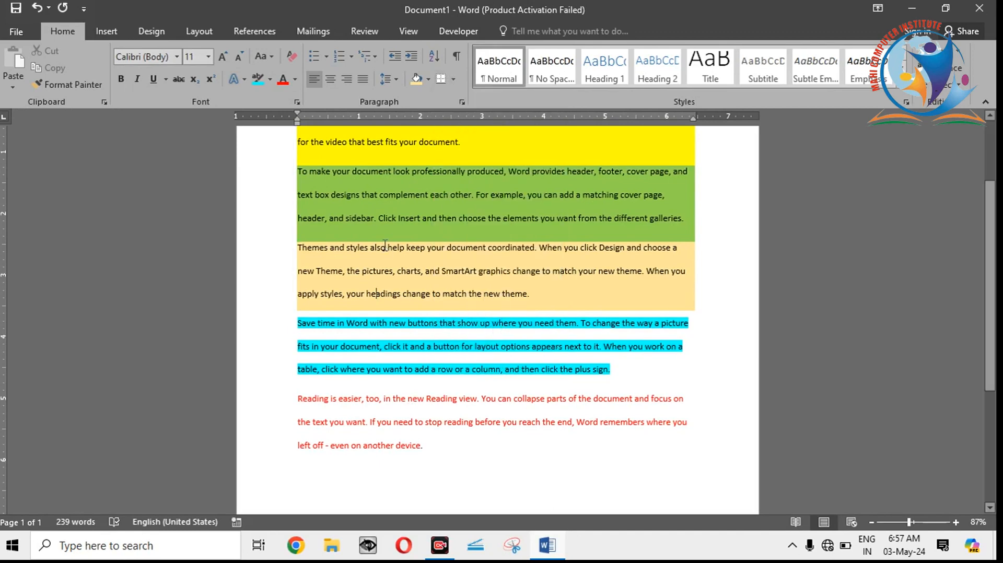
# Step: Create a new blank document
pyautogui.hotkey('ctrl', 'n')
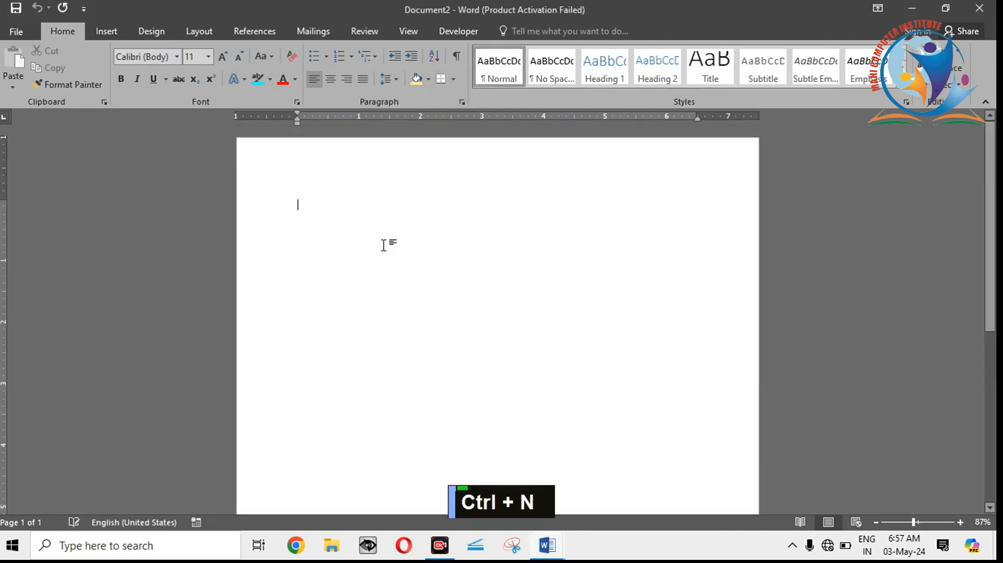
pyautogui.write('RAM')
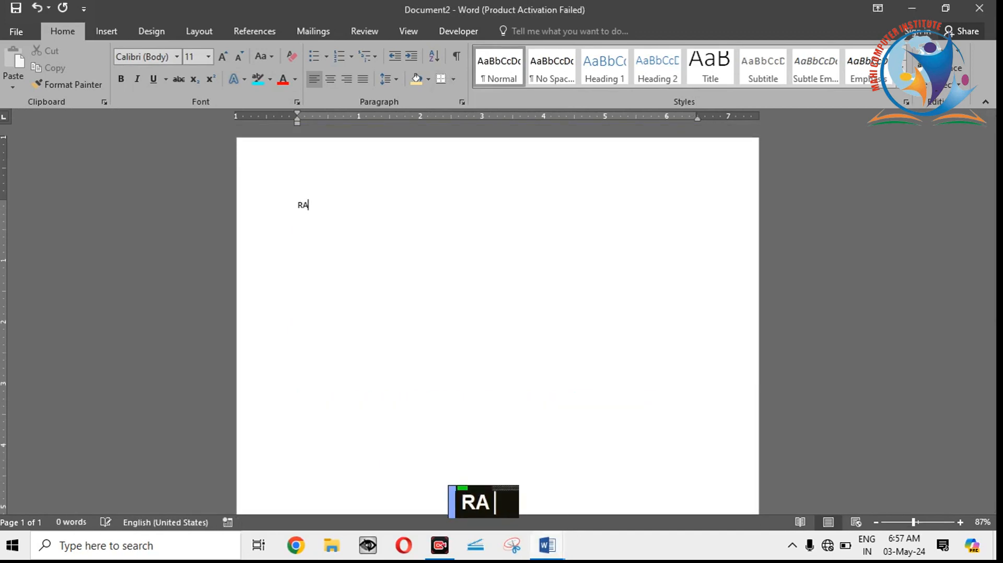
pyautogui.press('BackSpace')
pyautogui.press('BackSpace')
pyautogui.press('BackSpace')
pyautogui.press('BackSpace')
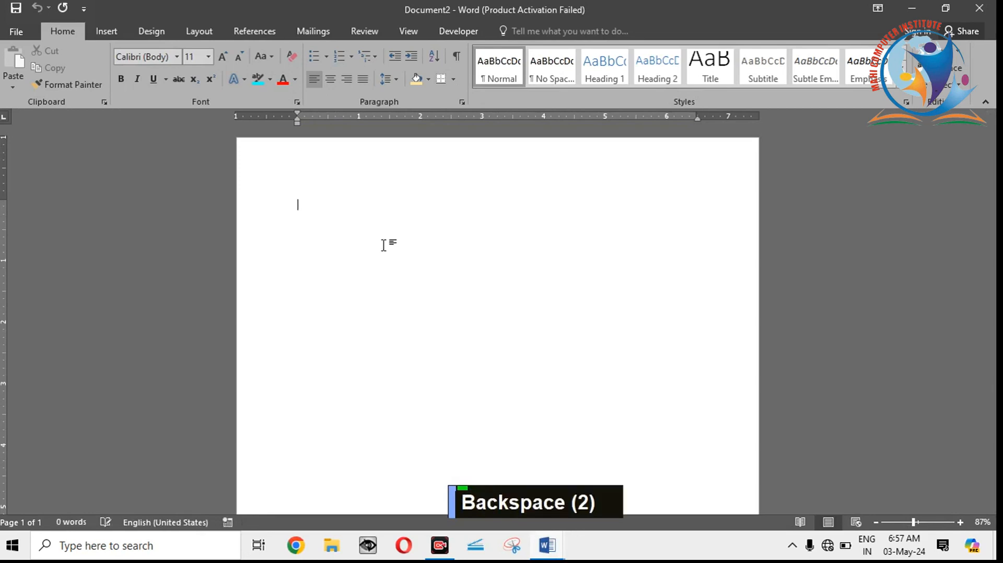
# Step: Set the font size to 30 in the empty document
pyautogui.click(202, 56)
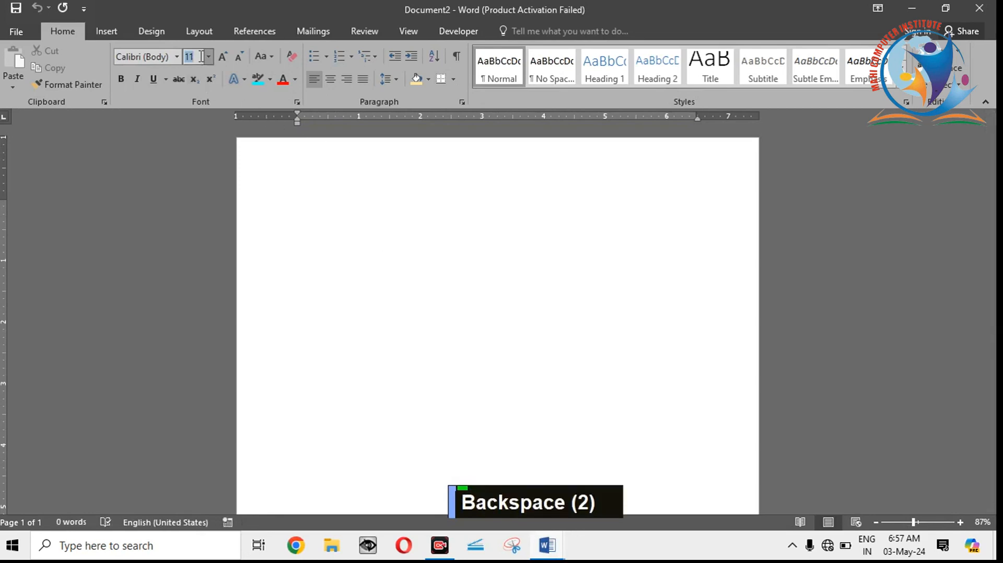
pyautogui.write('30')
pyautogui.press('Return')
pyautogui.write('SD')
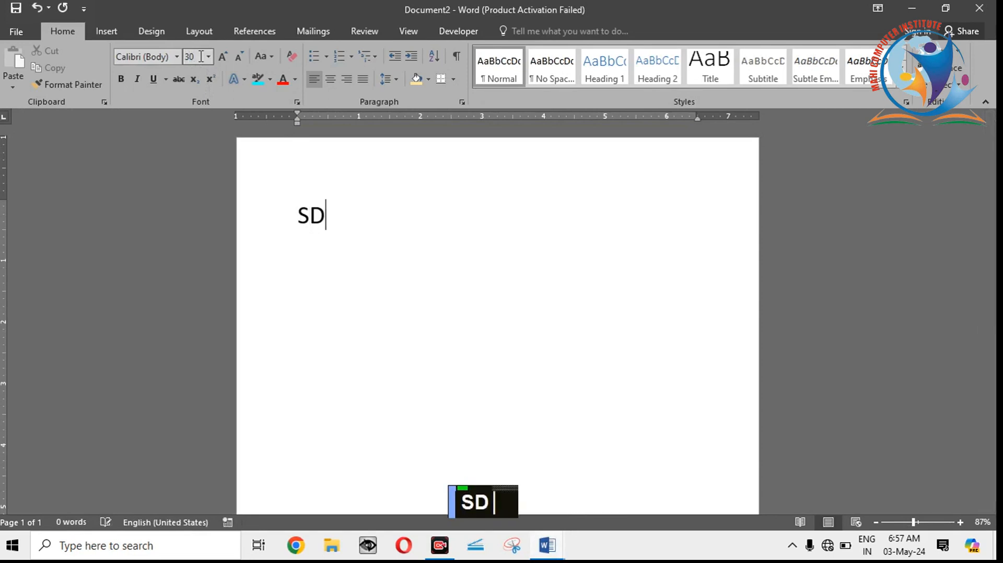
pyautogui.press('BackSpace')
pyautogui.press('BackSpace')
# Step: Enter a list of five sample first names in capitals, each on its own line
pyautogui.write('RAM')
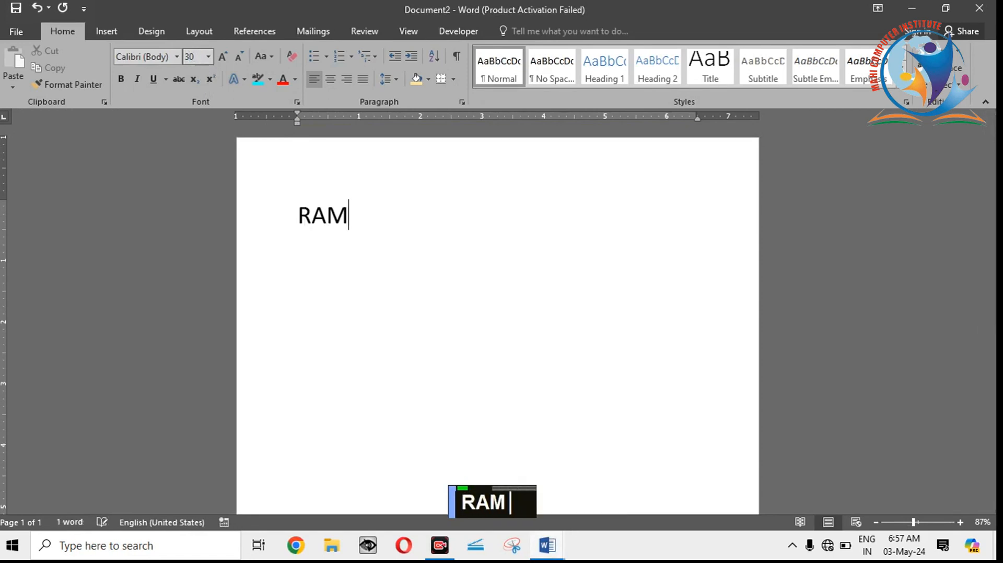
pyautogui.press('Return')
pyautogui.write('SHYAM')
pyautogui.press('Return')
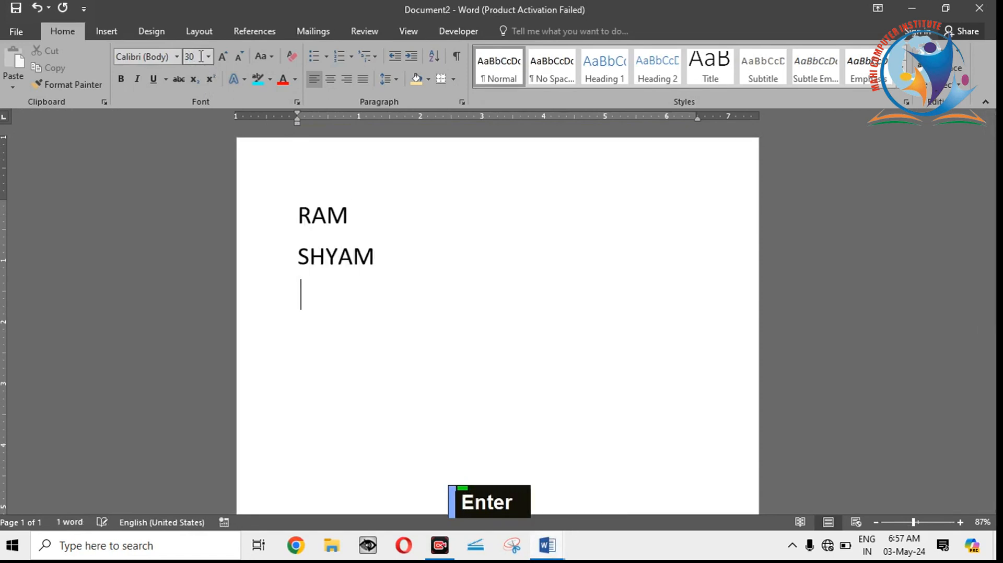
pyautogui.write('RAH')
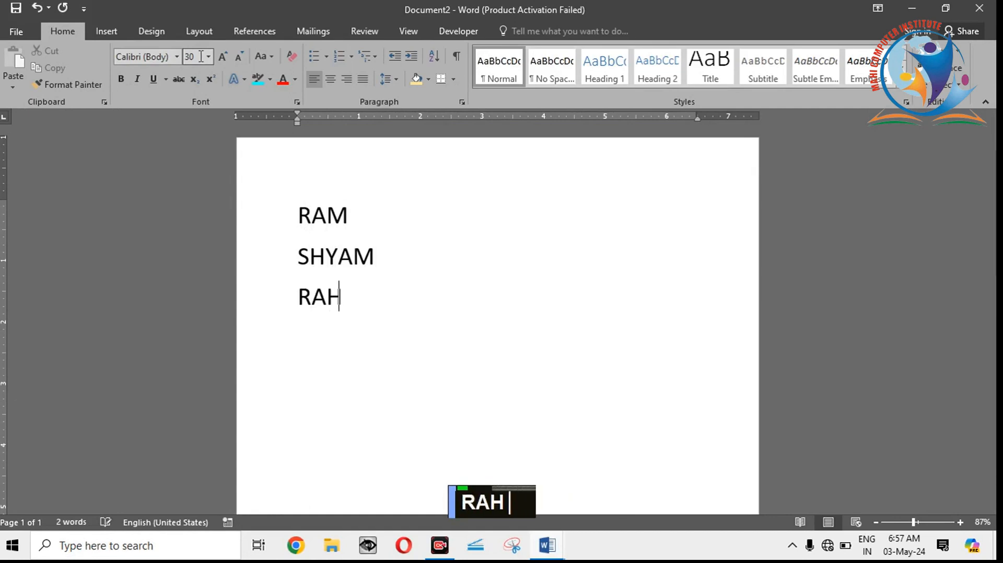
pyautogui.write('IM')
pyautogui.press('Return')
pyautogui.write('SH')
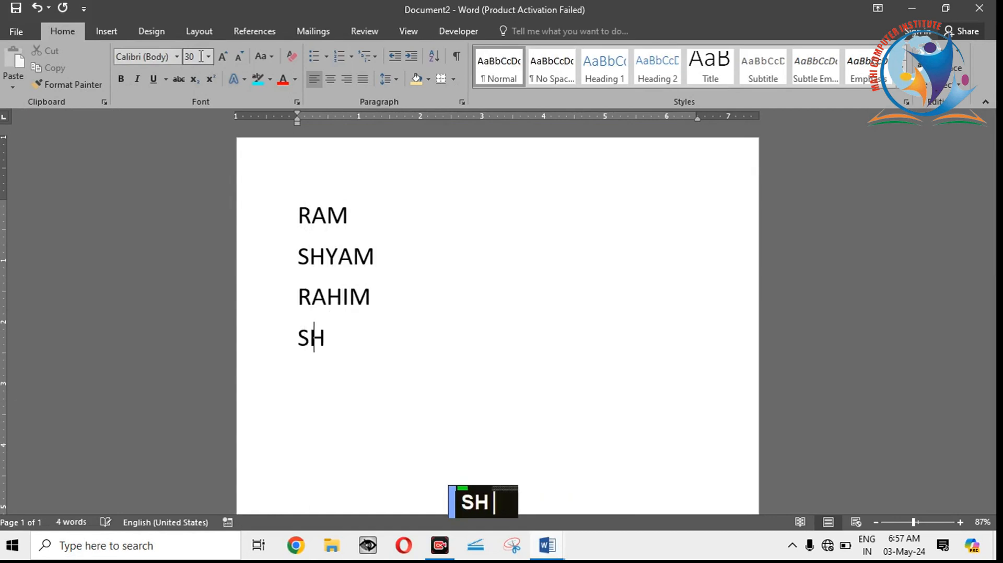
pyautogui.write('IV')
pyautogui.press('Return')
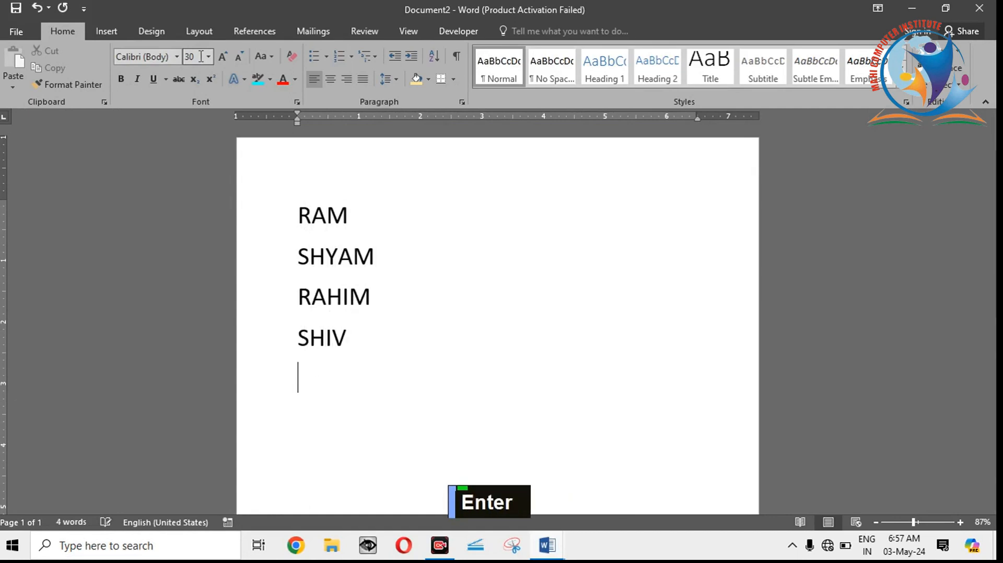
pyautogui.write('MATA')
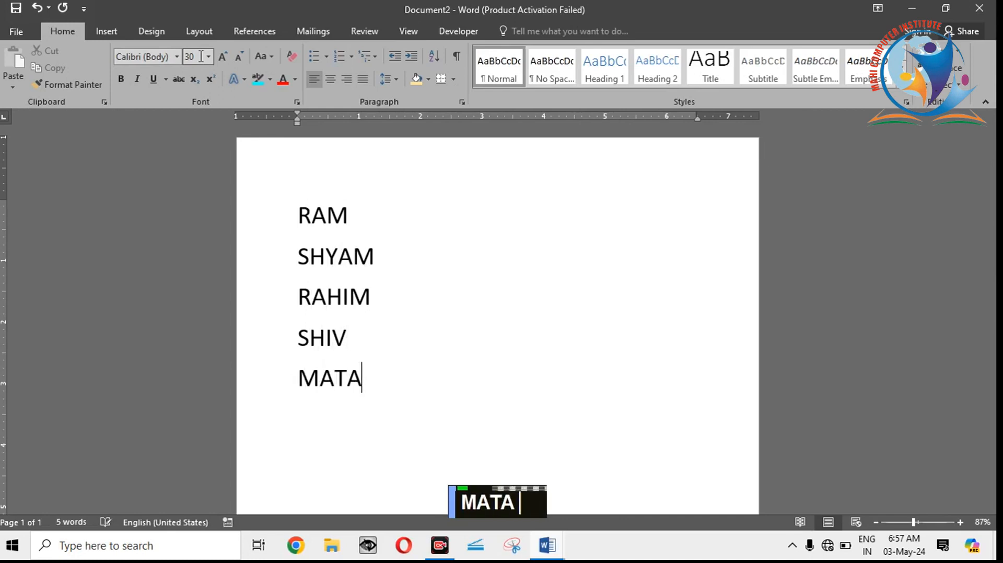
pyautogui.press('Return')
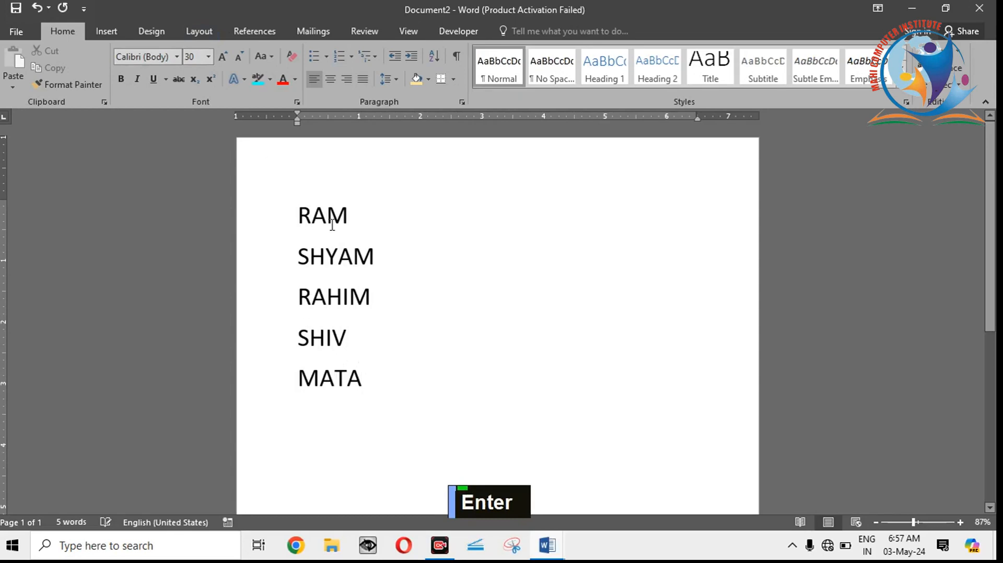
# Step: Apply a bottom border to the first name in the list and clear the selection
pyautogui.moveTo(297, 215); pyautogui.dragTo(363, 216)
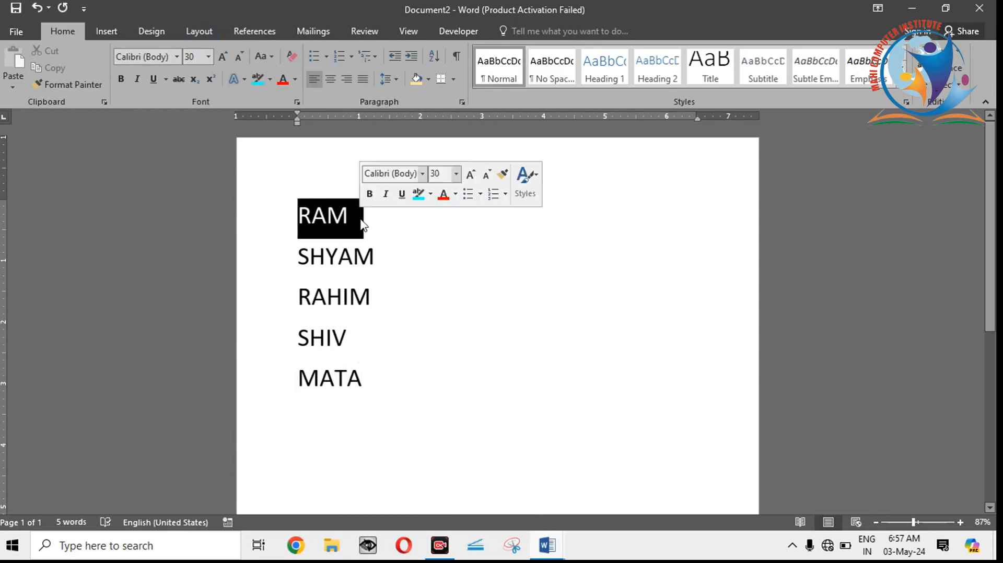
pyautogui.click(455, 79)
pyautogui.click(456, 79)
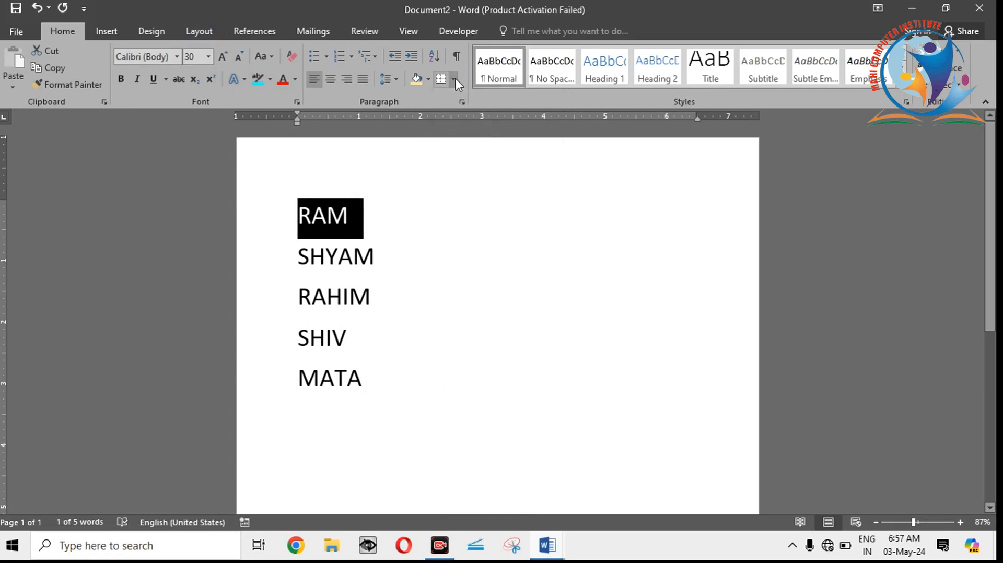
pyautogui.click(456, 78)
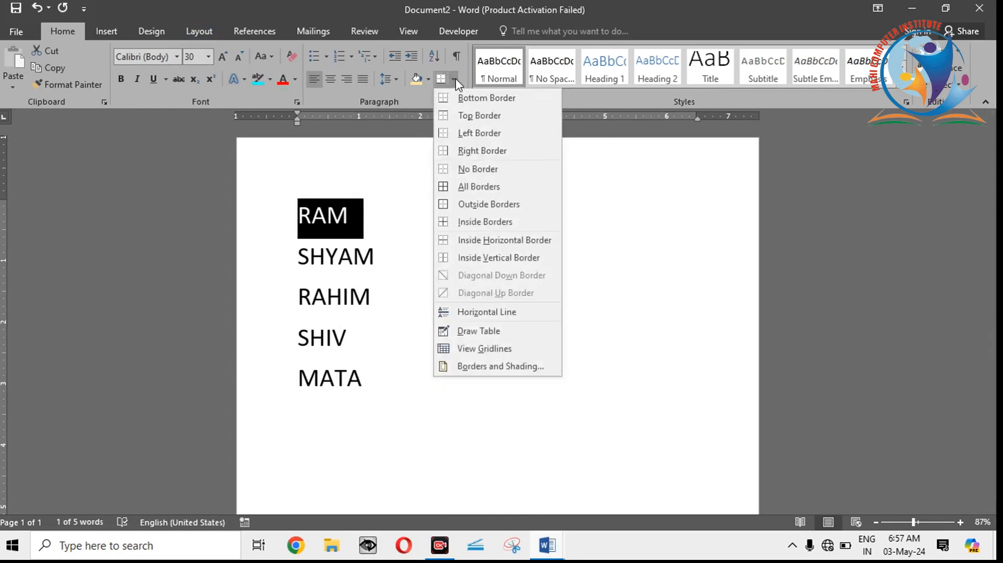
pyautogui.click(474, 102)
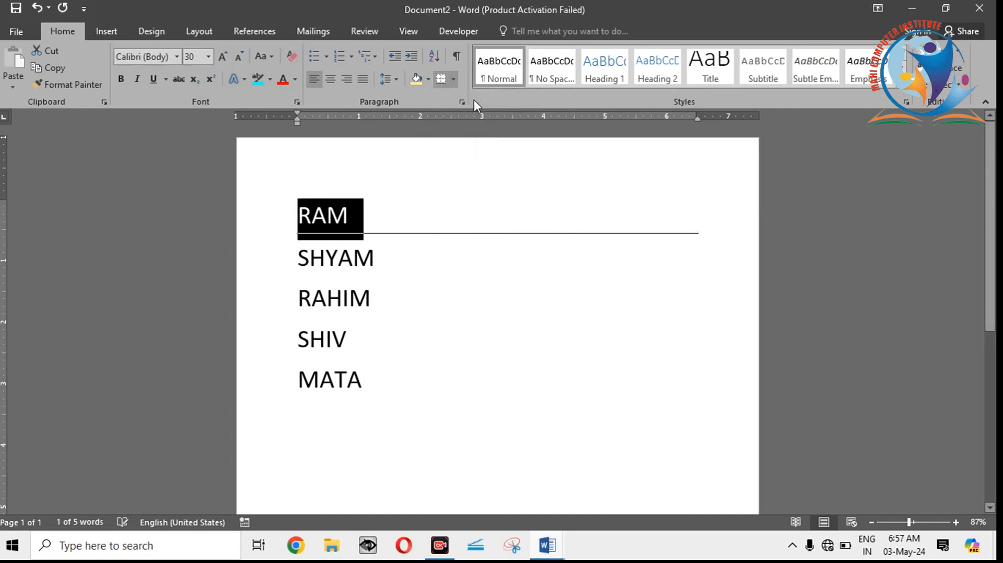
pyautogui.click(512, 291)
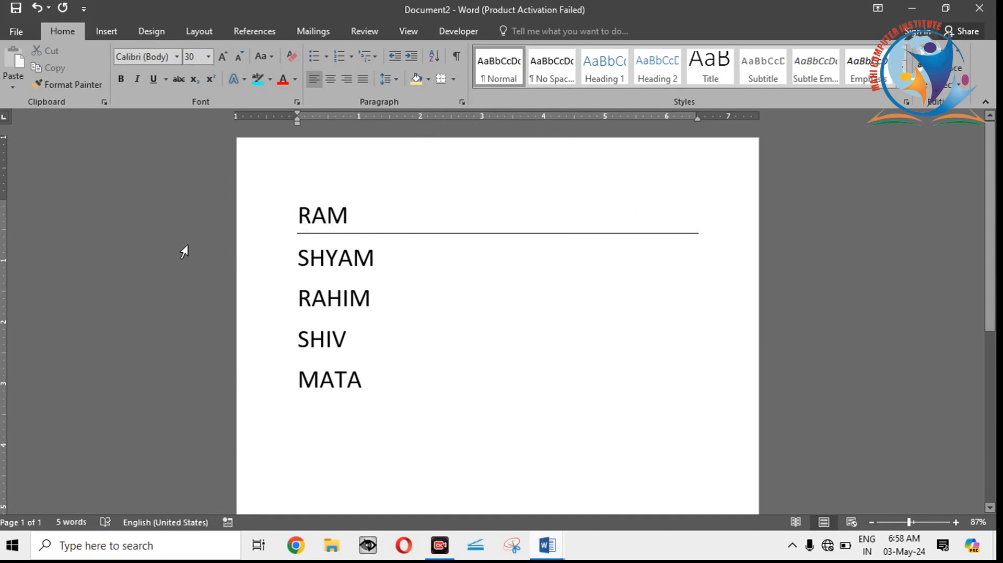
# Step: Add a top border to the first name's paragraph
pyautogui.doubleClick(315, 218)
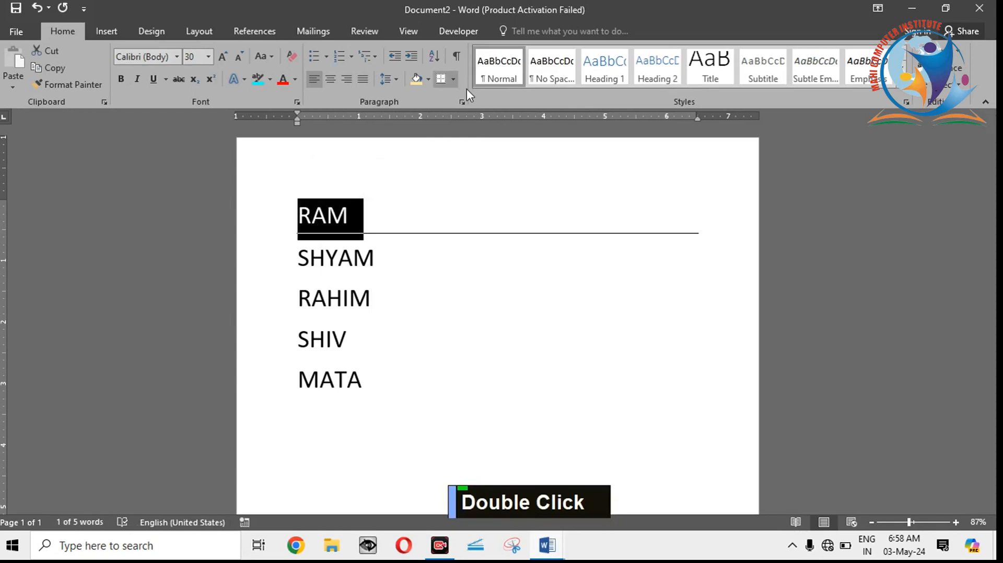
pyautogui.click(455, 78)
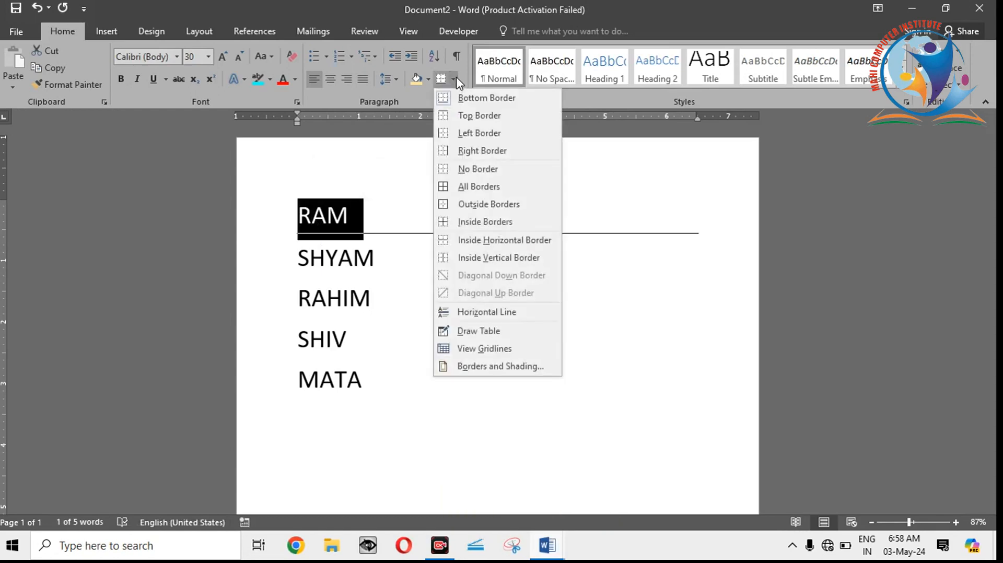
pyautogui.click(464, 116)
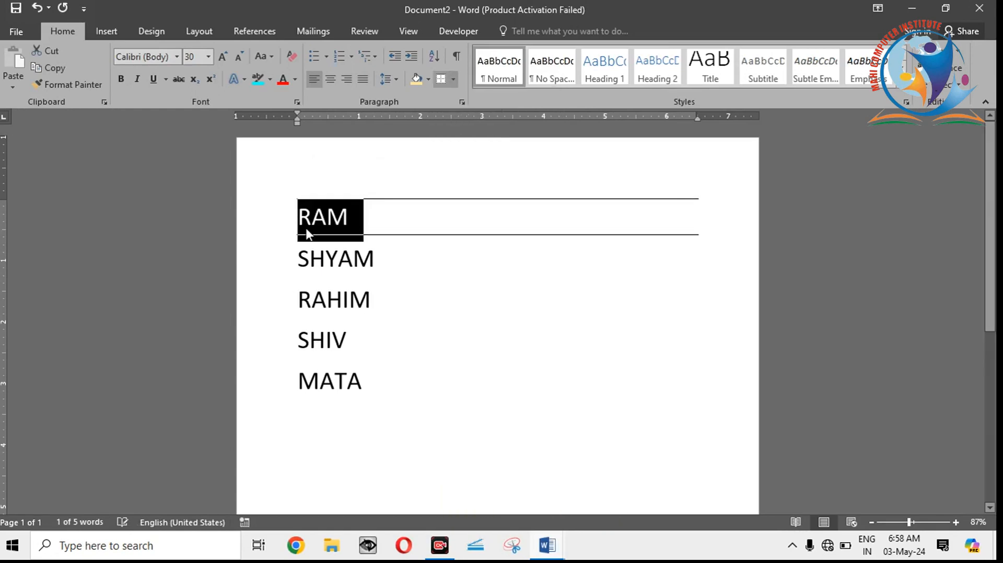
pyautogui.click(327, 217)
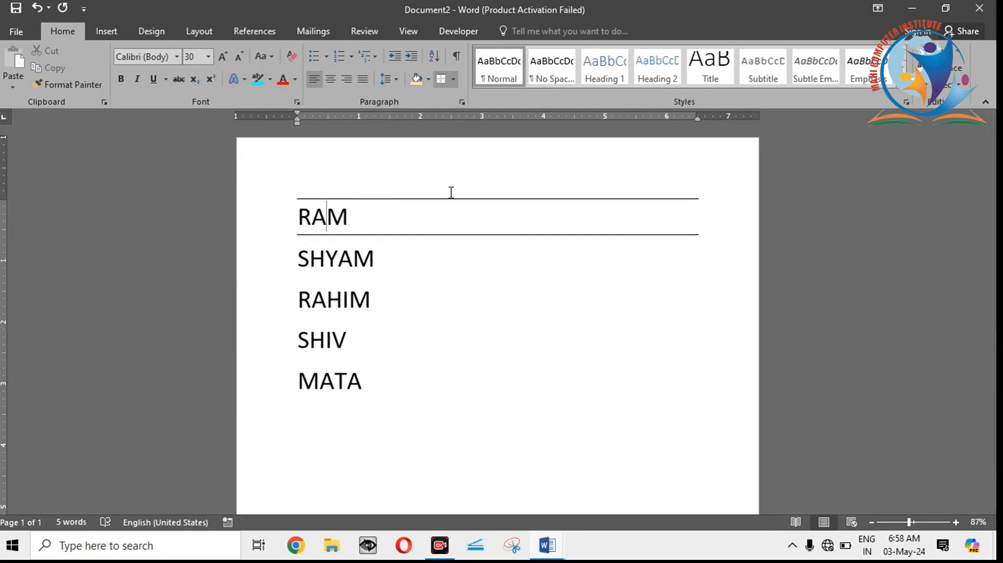
# Step: Add a left border to the first name's paragraph and deselect it
pyautogui.doubleClick(325, 218)
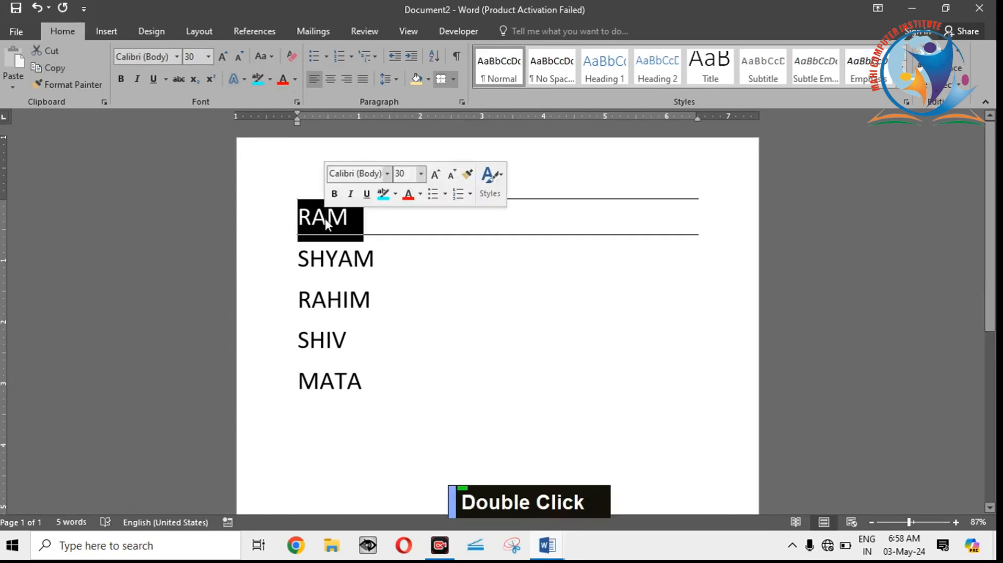
pyautogui.click(454, 80)
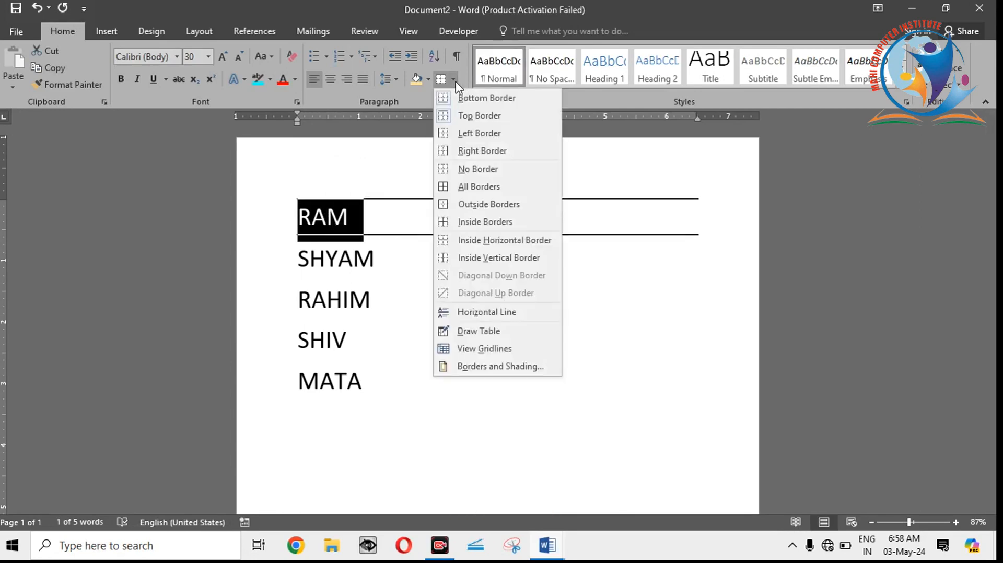
pyautogui.click(467, 134)
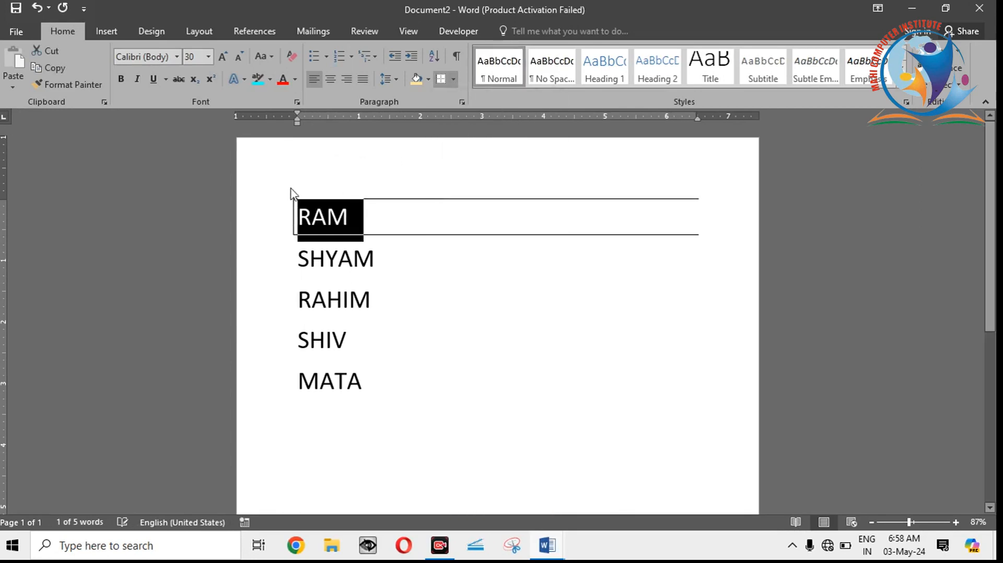
pyautogui.click(295, 221)
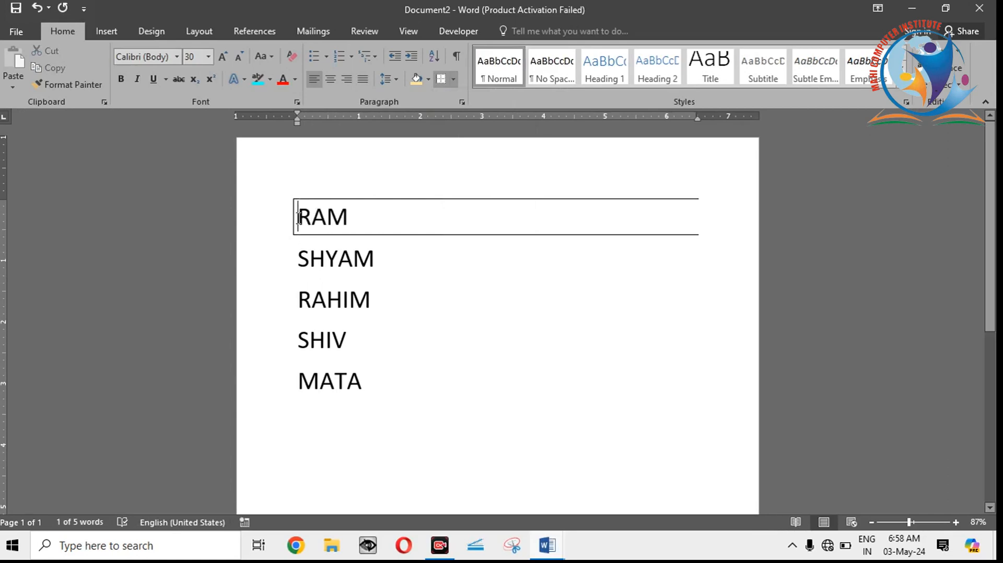
# Step: Add a right border to the first name's paragraph to complete the box around it
pyautogui.click(327, 219)
pyautogui.doubleClick(327, 219)
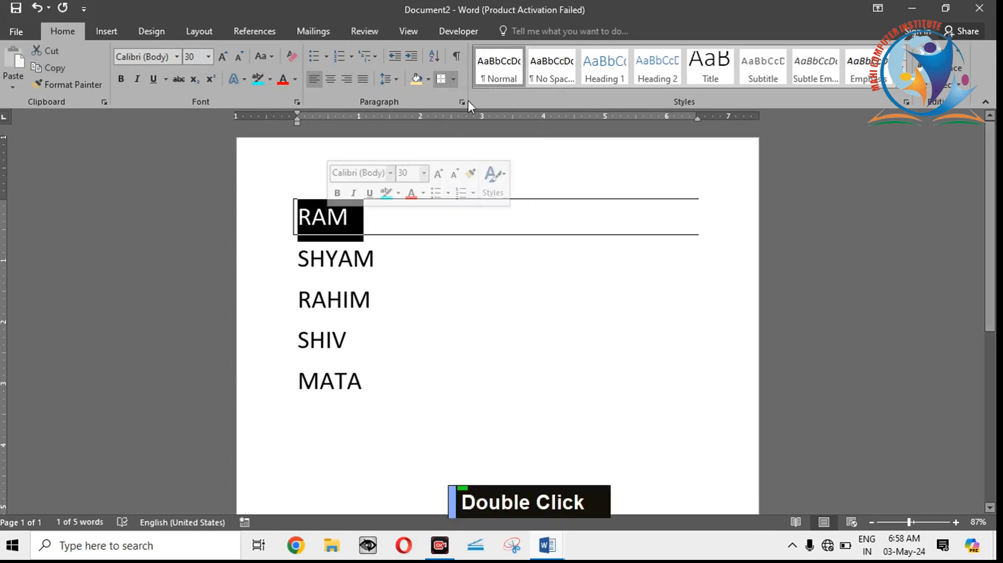
pyautogui.click(453, 79)
pyautogui.click(472, 151)
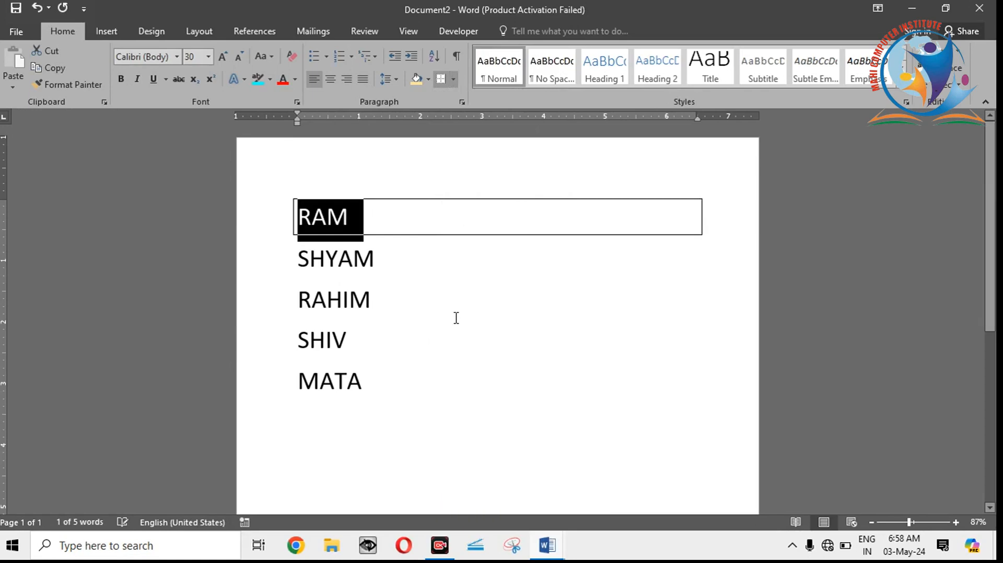
pyautogui.click(454, 313)
# Step: Remove every border from the first name with the No Border option and clear the selection
pyautogui.doubleClick(323, 218)
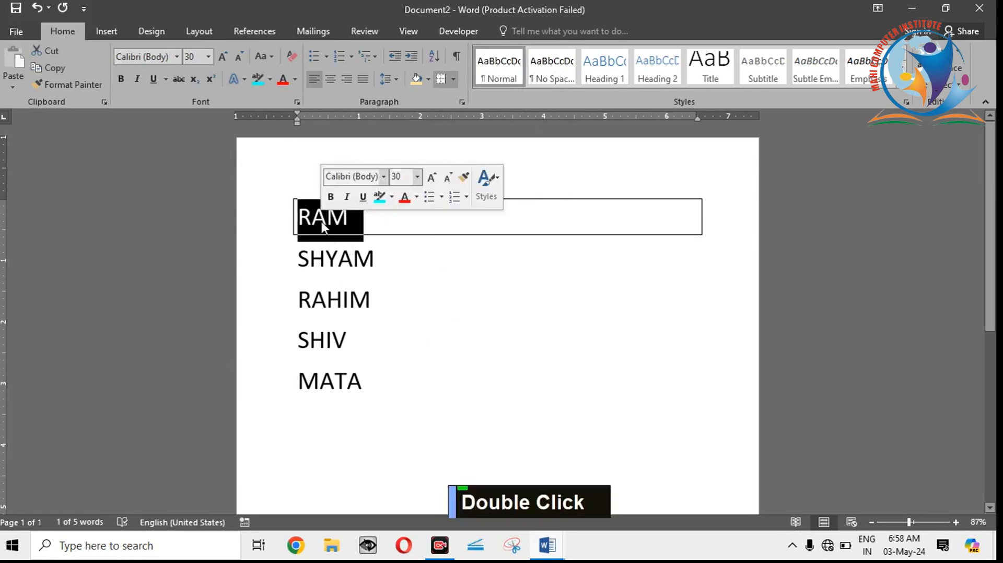
pyautogui.click(322, 222)
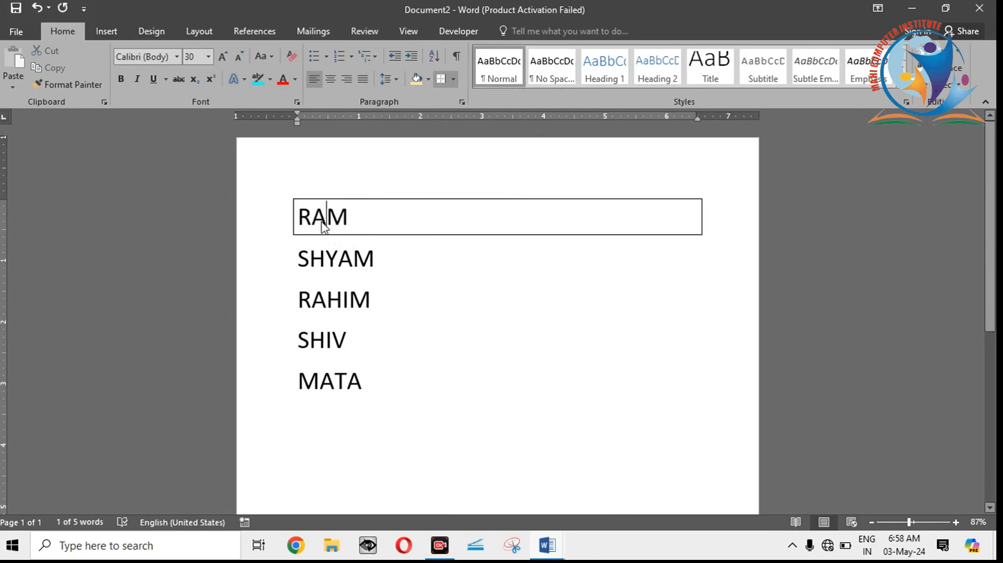
pyautogui.doubleClick(322, 224)
pyautogui.click(453, 79)
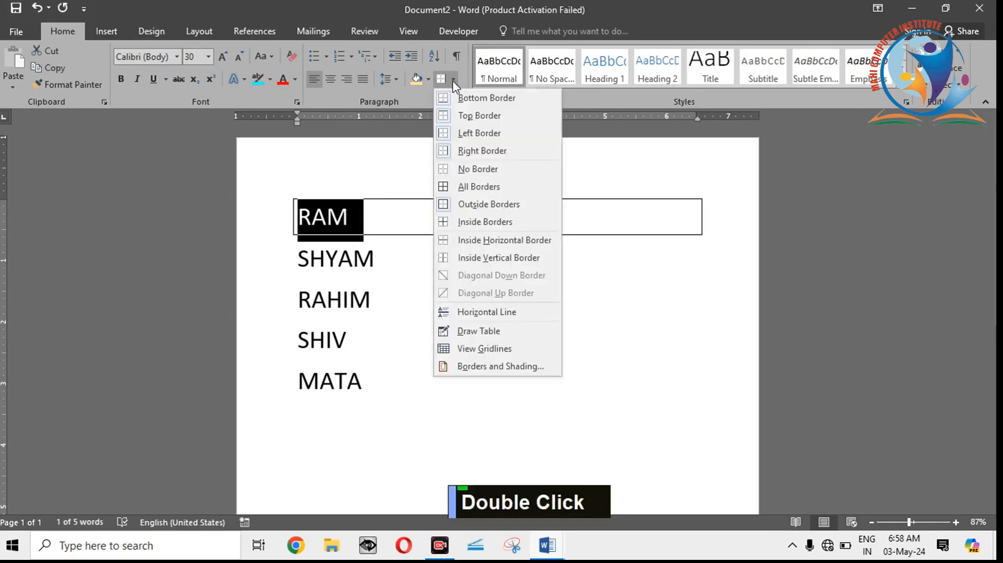
pyautogui.click(477, 170)
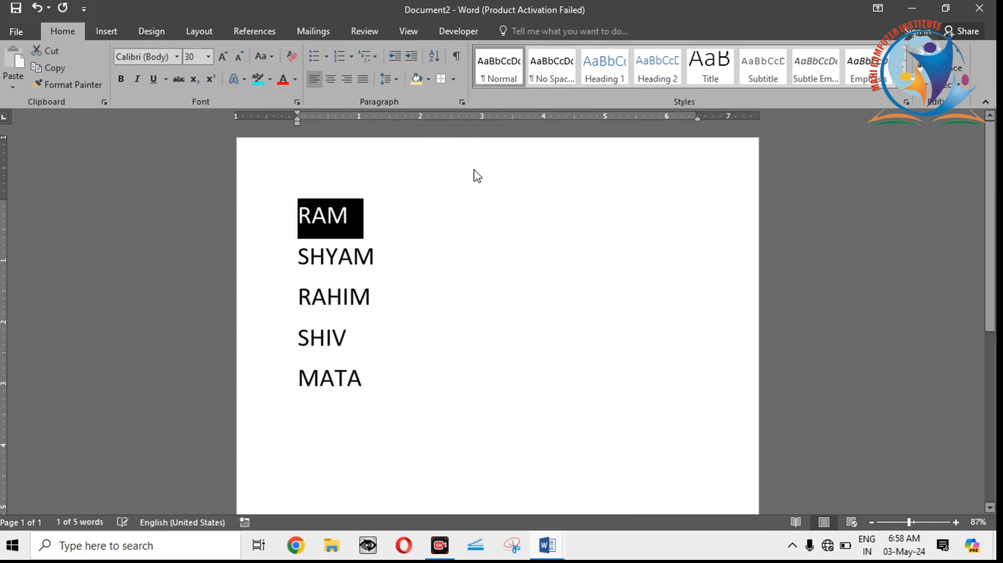
pyautogui.click(406, 267)
# Step: Apply All Borders to the first name's paragraph and clear the selection
pyautogui.doubleClick(319, 214)
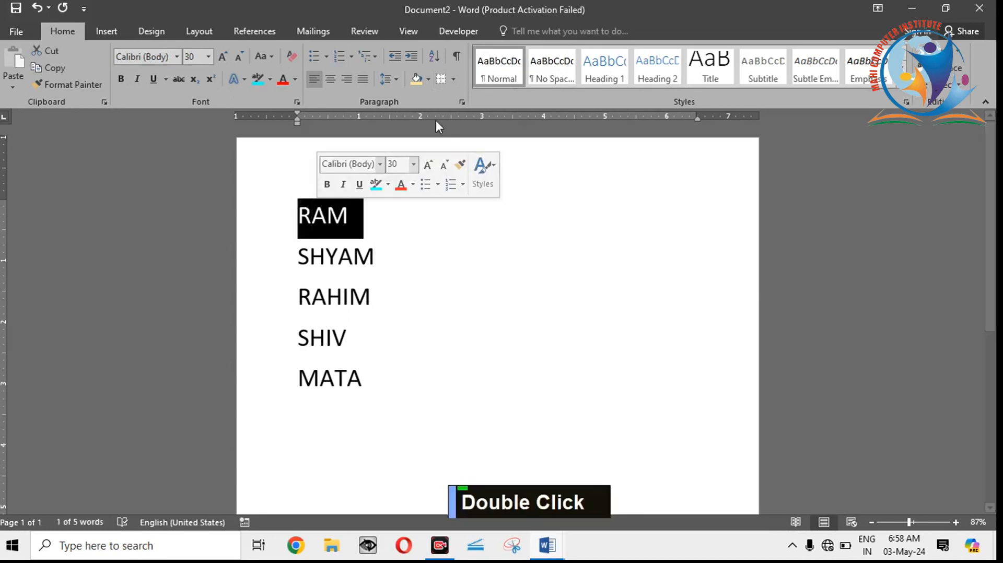
pyautogui.click(455, 79)
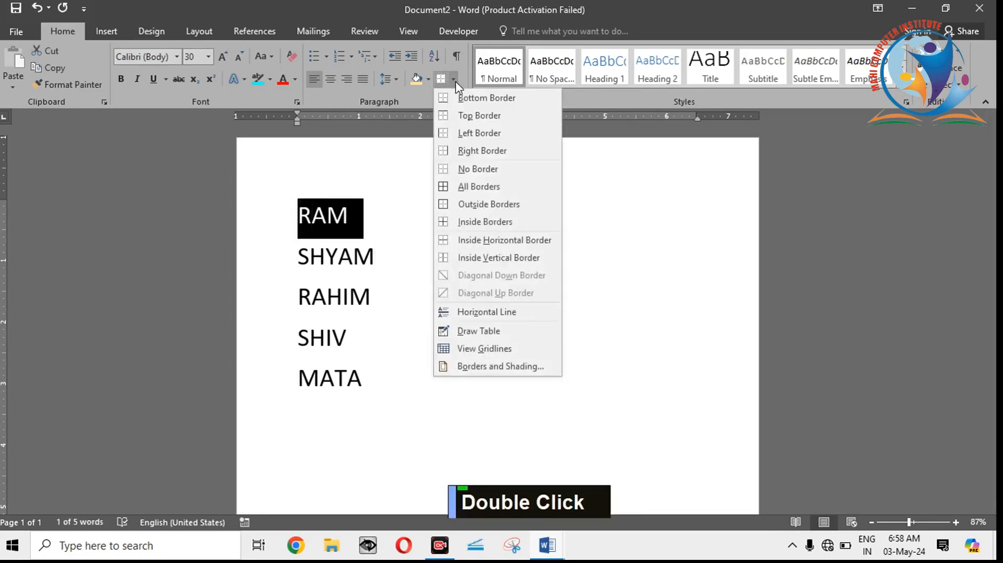
pyautogui.click(484, 189)
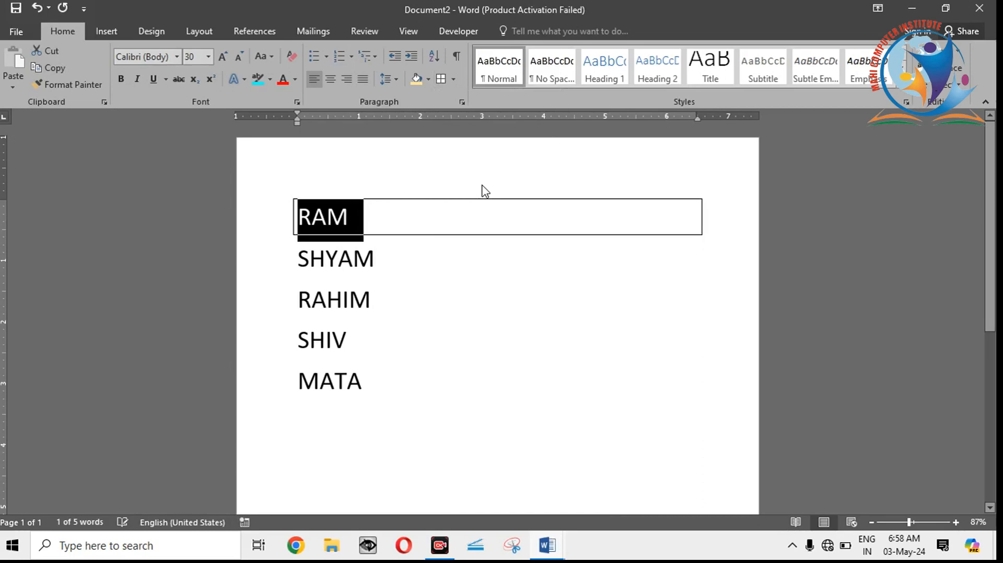
pyautogui.click(369, 202)
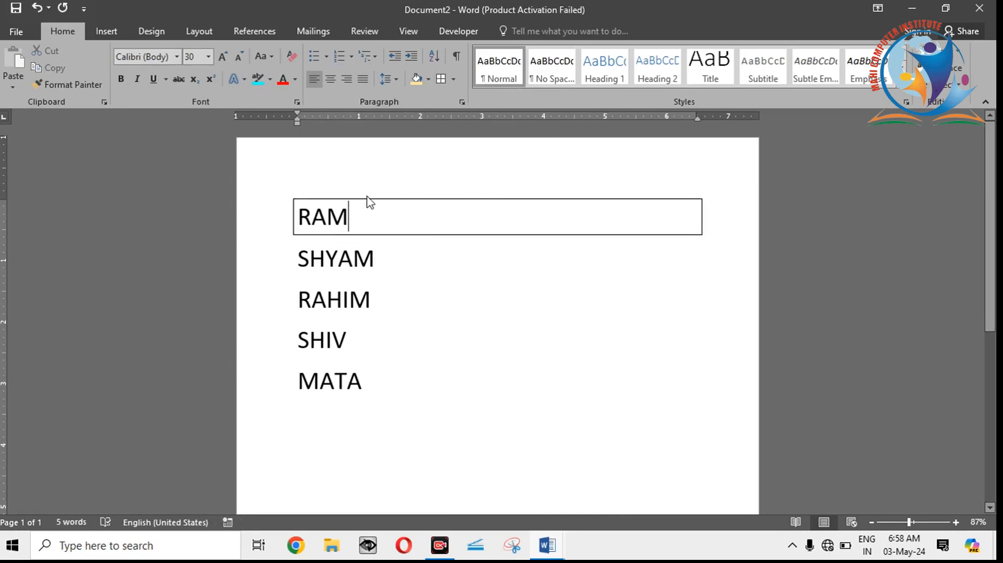
# Step: Apply Outside Borders to the first name's paragraph, and clear its borders with No Border
pyautogui.click(451, 79)
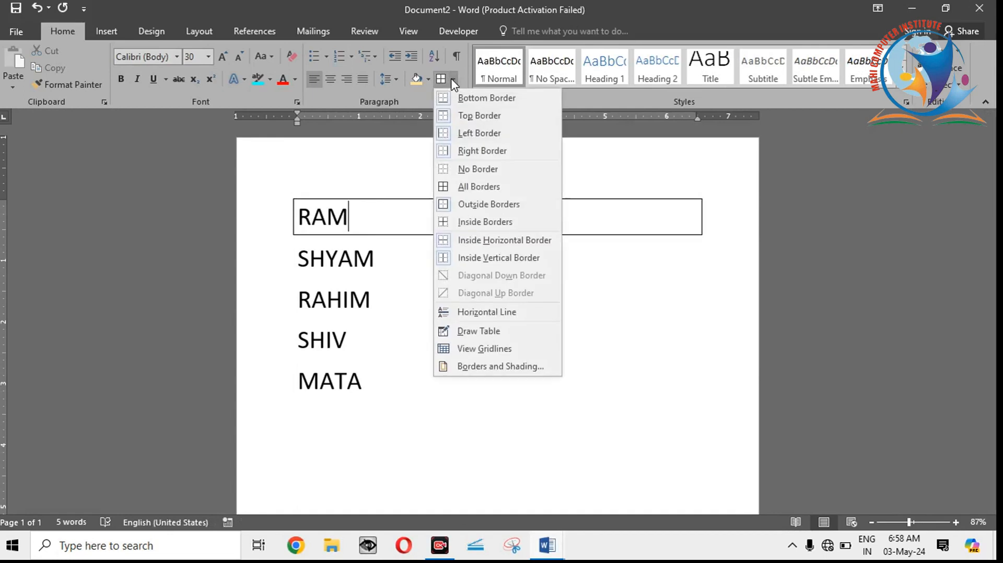
pyautogui.click(478, 203)
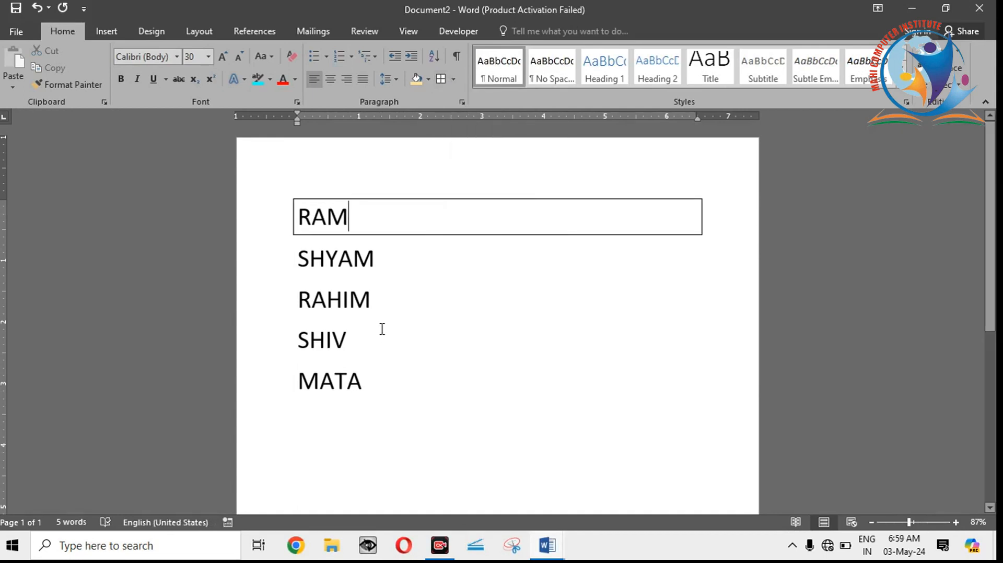
pyautogui.click(453, 79)
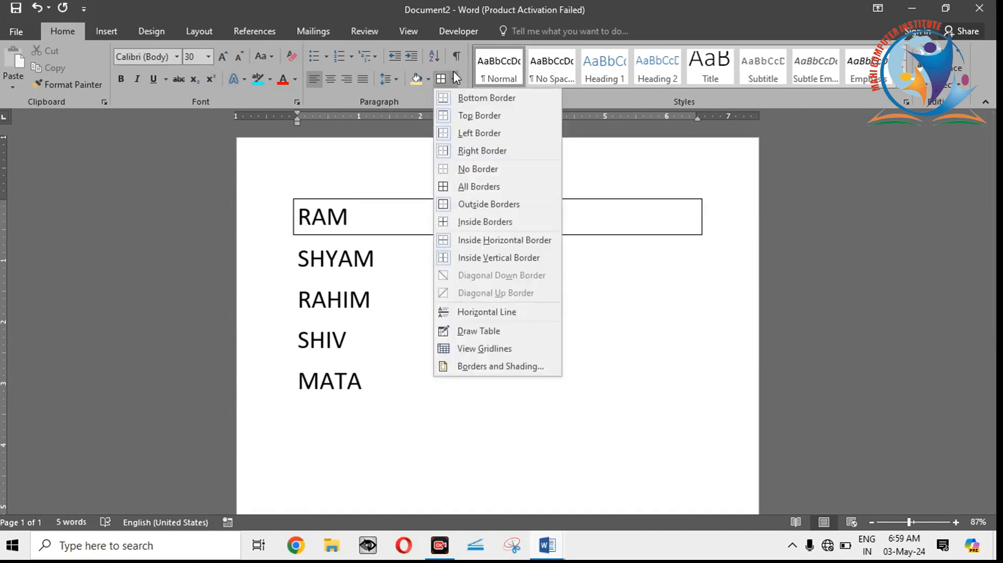
pyautogui.click(455, 165)
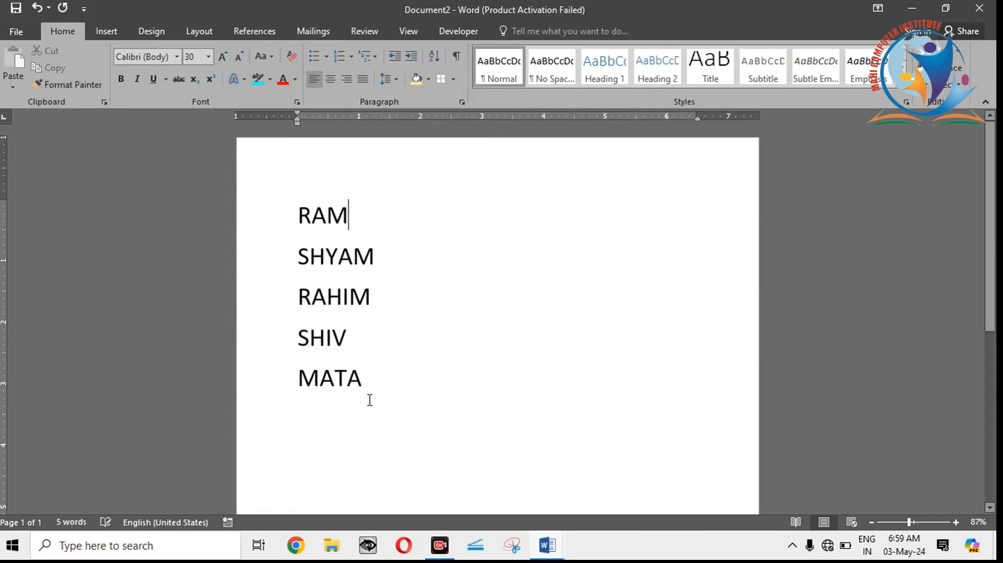
# Step: Apply Outside Borders to all five names as one block and clear the selection
pyautogui.moveTo(370, 383); pyautogui.dragTo(305, 227)
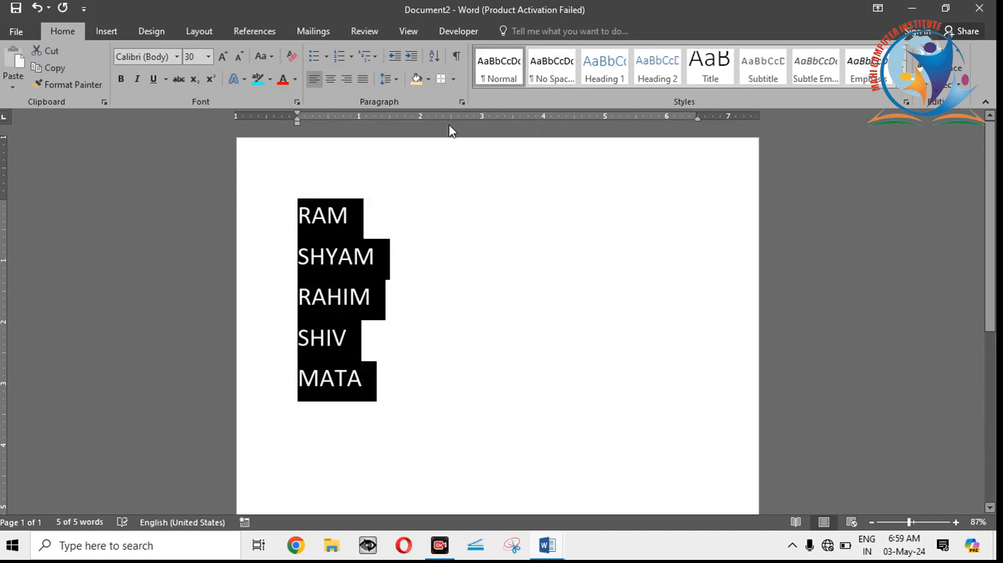
pyautogui.click(455, 80)
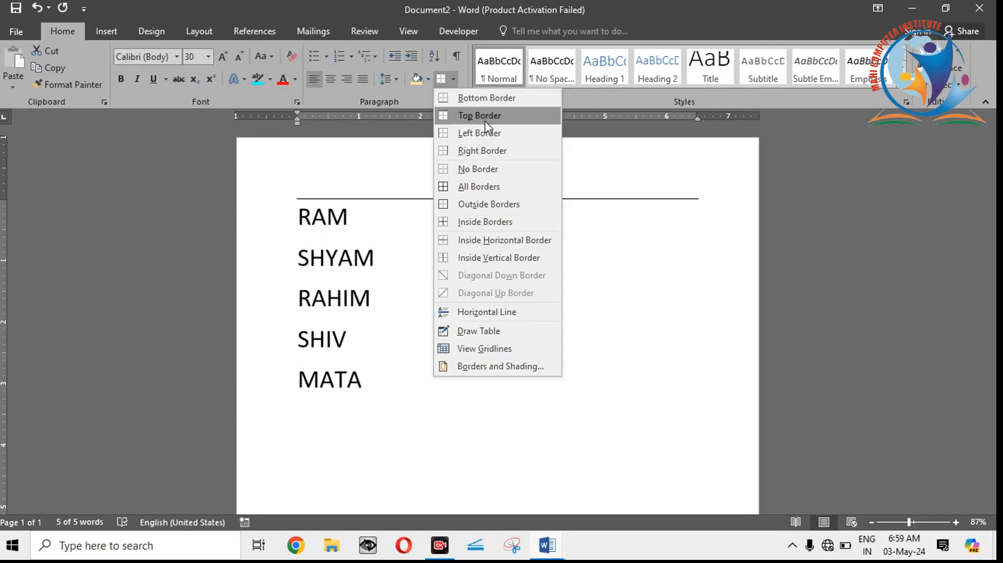
pyautogui.click(489, 206)
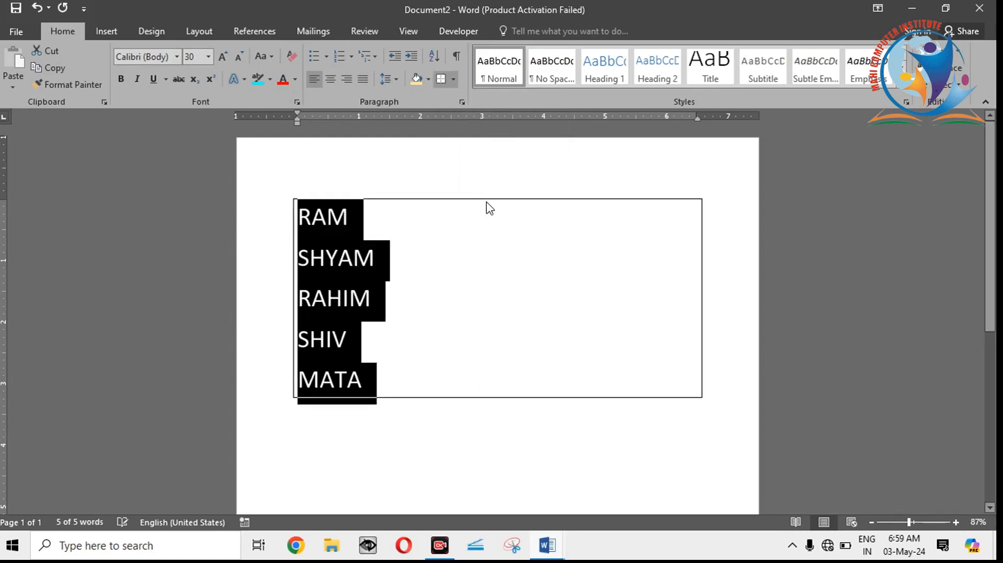
pyautogui.click(387, 309)
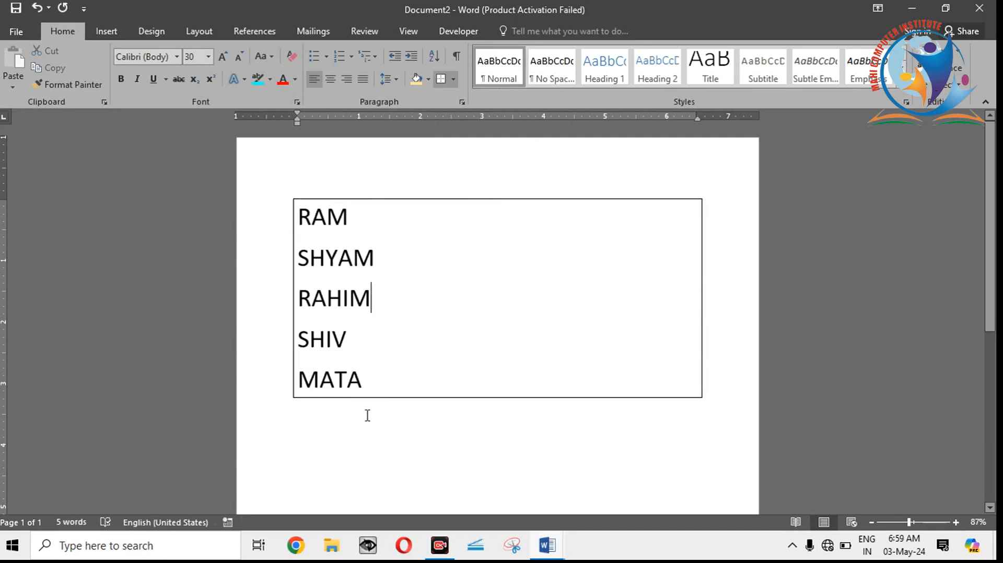
# Step: Apply All Borders to the five names so each has its own box, and clear the selection
pyautogui.moveTo(366, 377); pyautogui.dragTo(348, 378)
pyautogui.moveTo(305, 273); pyautogui.dragTo(297, 209)
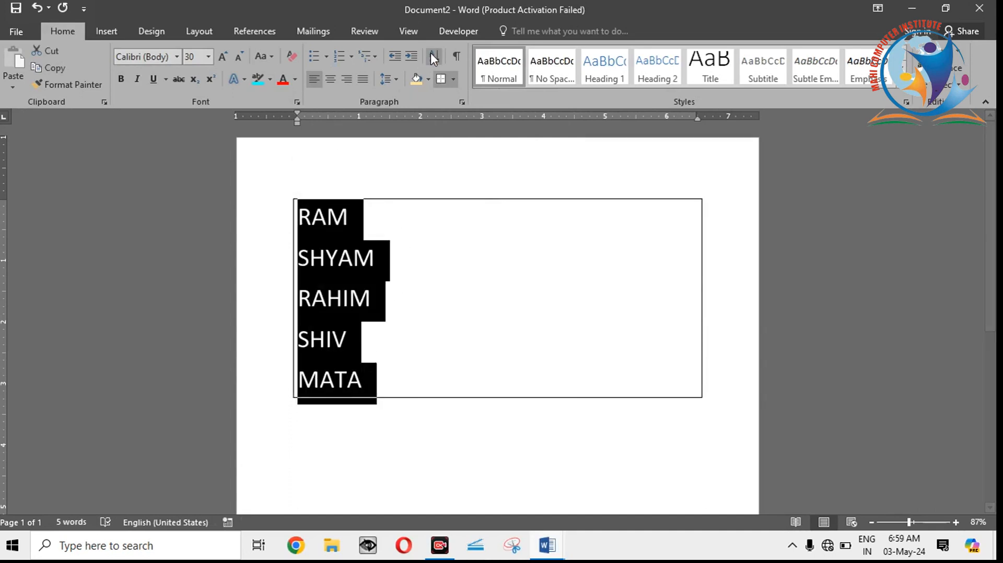
pyautogui.click(453, 79)
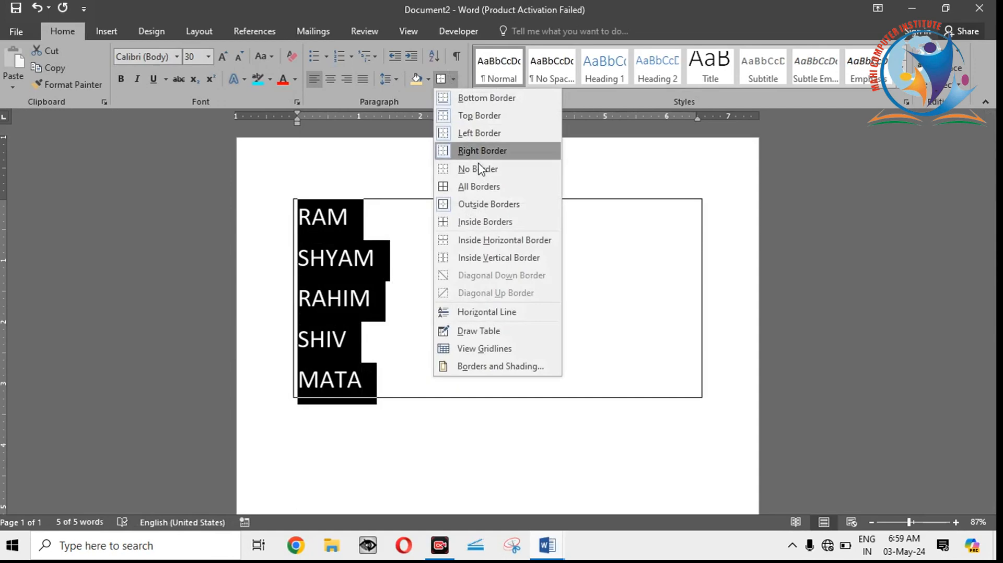
pyautogui.click(493, 192)
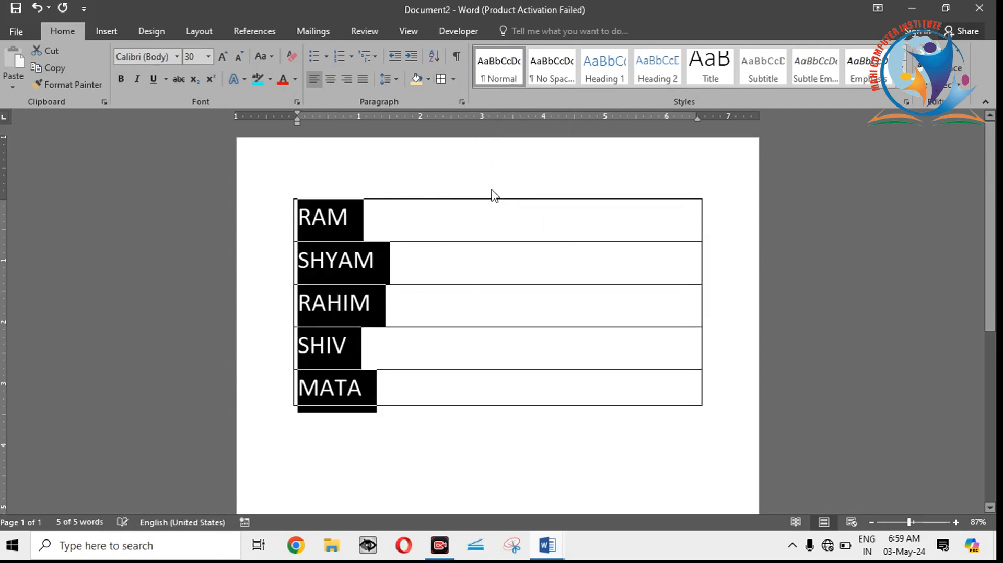
pyautogui.click(441, 238)
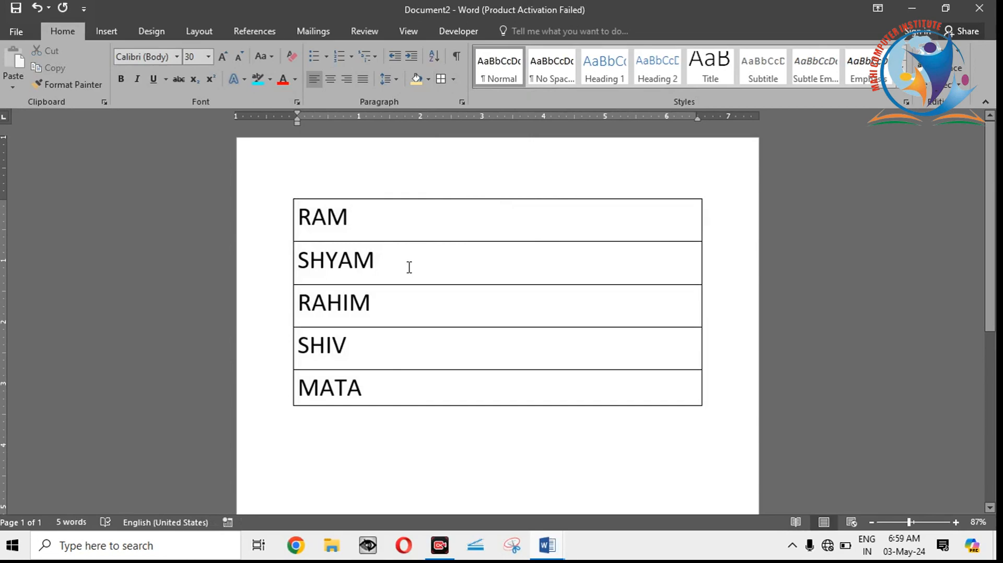
# Step: Apply the Inside Horizontal Border to the entire document content and clear the selection
pyautogui.hotkey('ctrl', 'a')
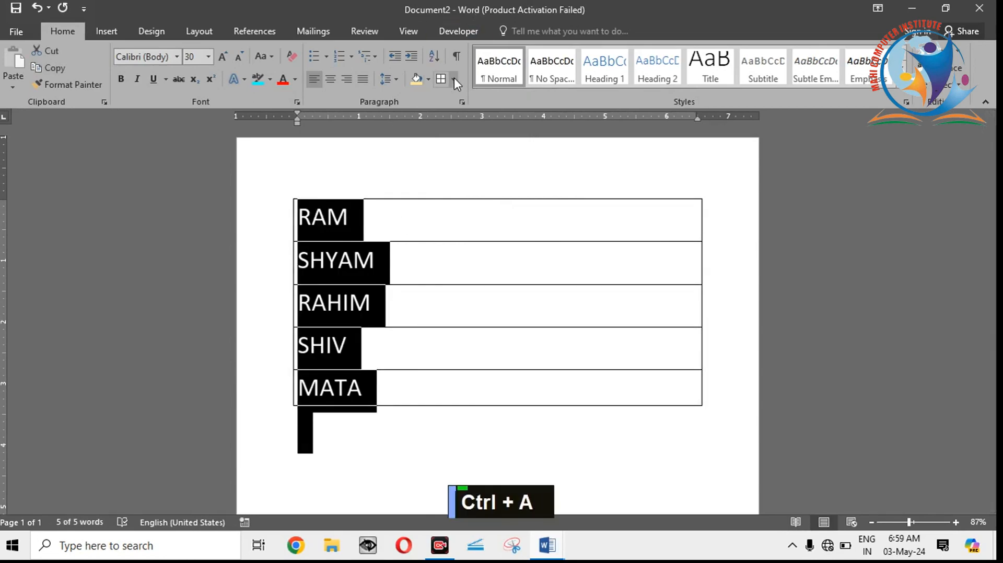
pyautogui.click(452, 79)
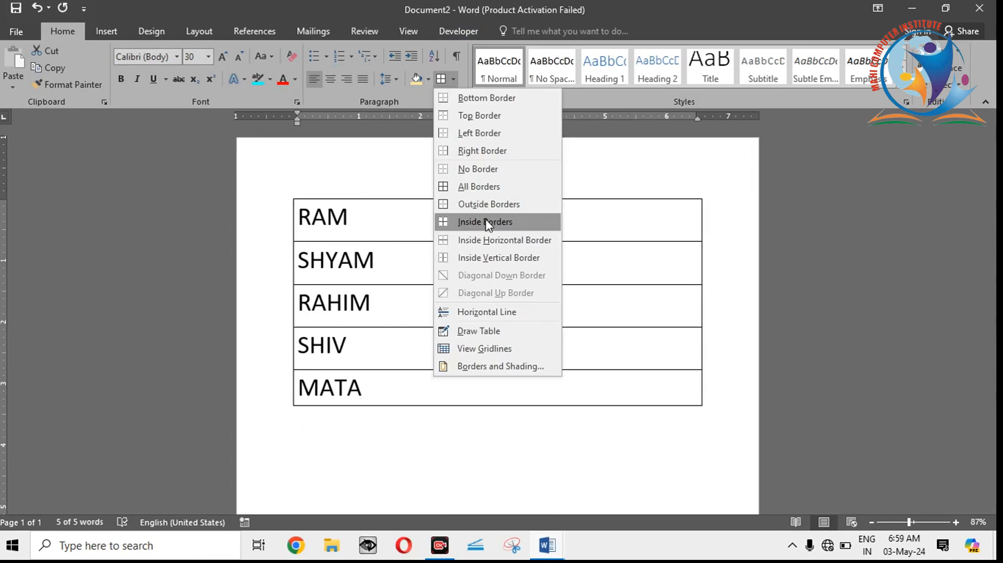
pyautogui.click(485, 243)
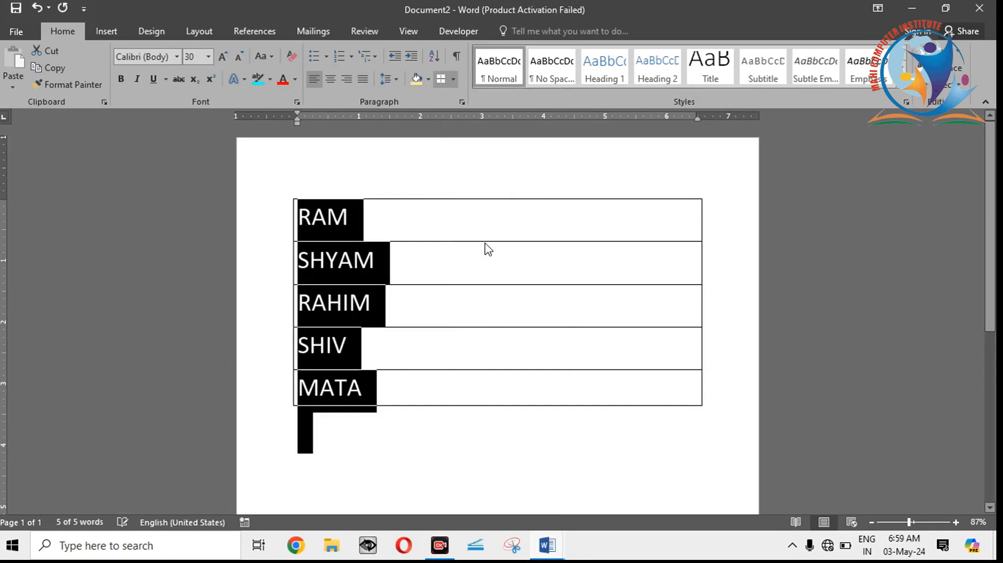
pyautogui.click(486, 245)
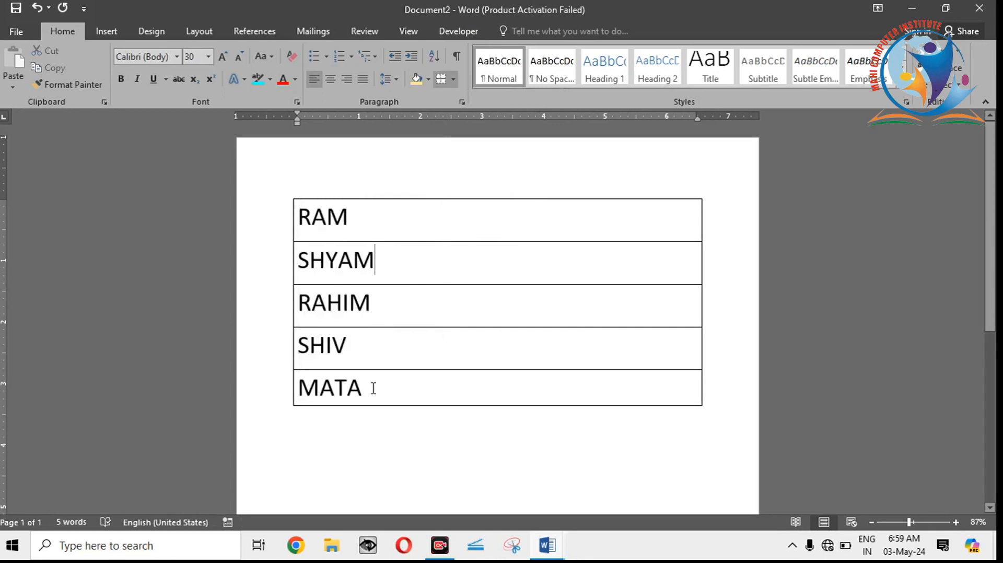
# Step: Insert a horizontal line in place of the five selected names, and undo the insertion
pyautogui.moveTo(374, 389); pyautogui.dragTo(311, 224)
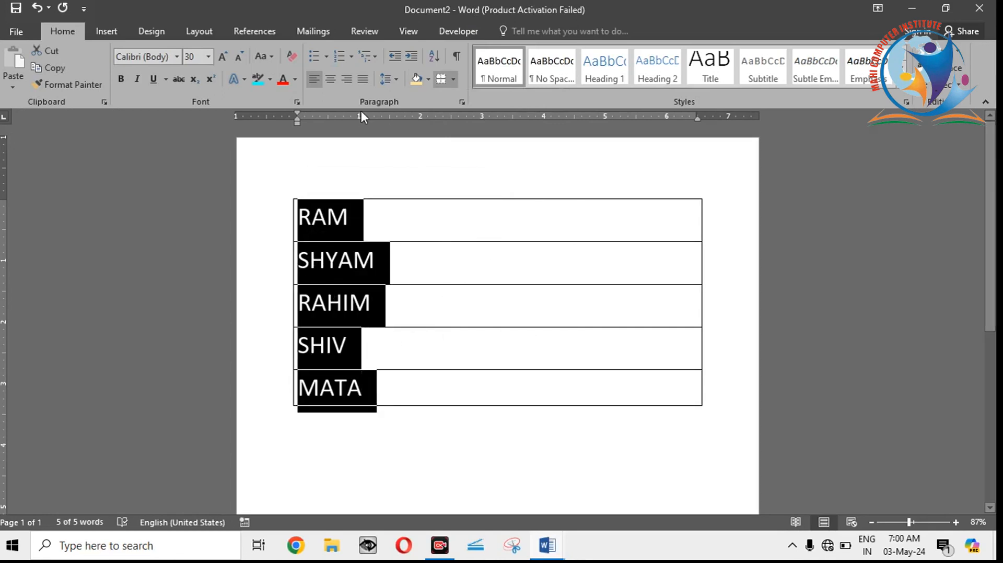
pyautogui.click(454, 80)
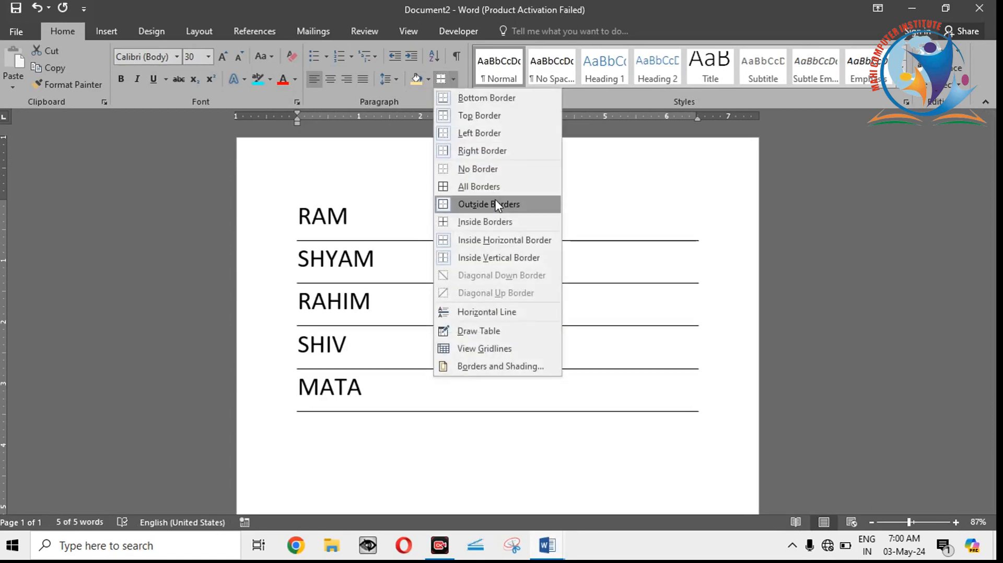
pyautogui.click(486, 313)
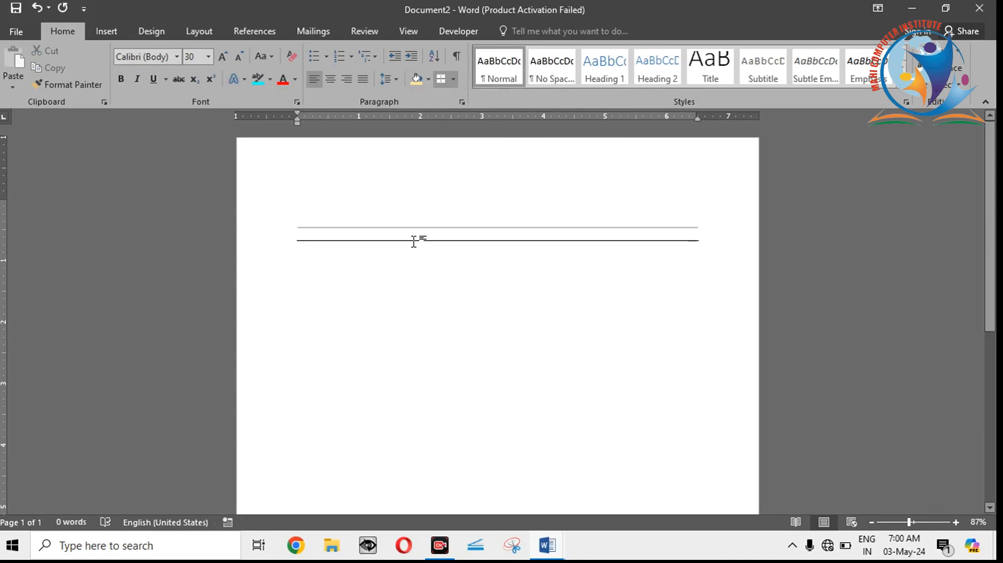
pyautogui.press('ctrl')
pyautogui.hotkey('ctrl', 'z')
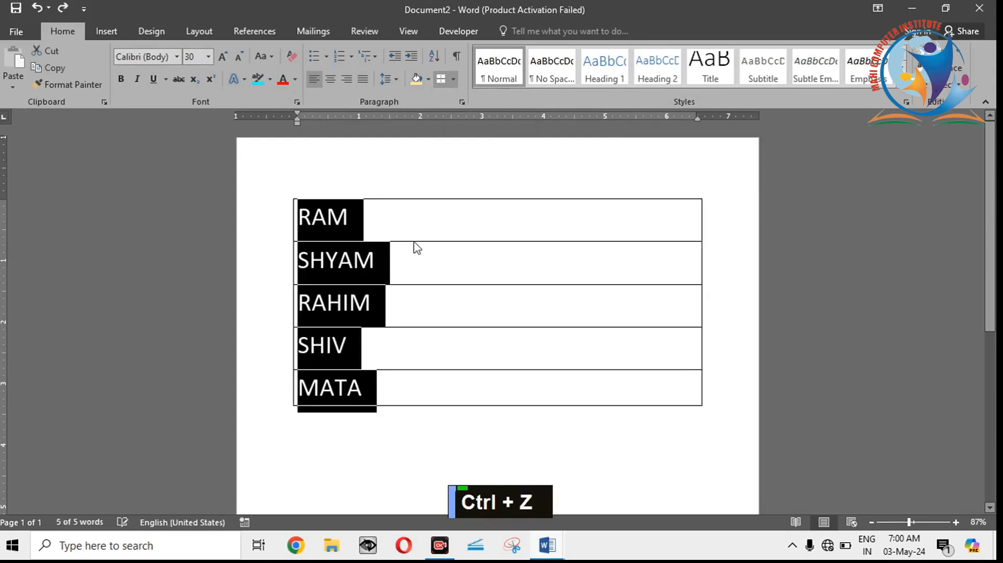
# Step: Draw three tall single-cell tables about 3.4" high beside the names and one about 6.14" by 0.47" below them, containing DGFHS
pyautogui.click(456, 83)
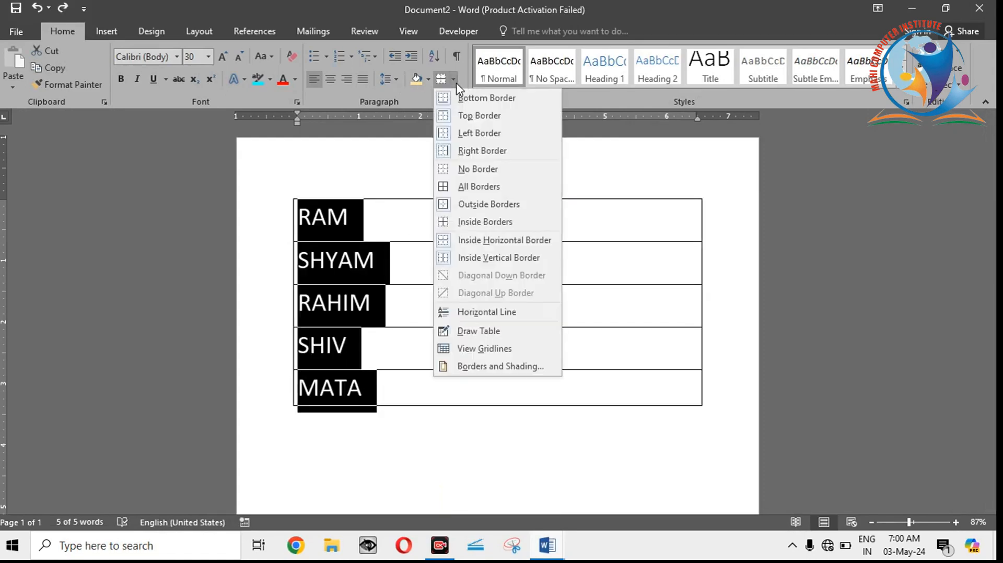
pyautogui.click(506, 333)
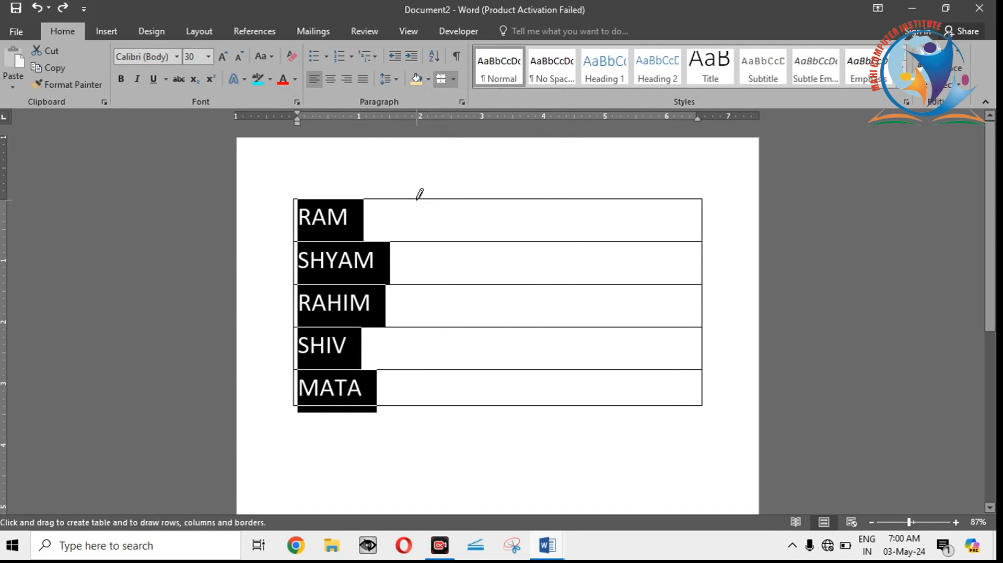
pyautogui.moveTo(418, 200)
pyautogui.mouseDown()
pyautogui.moveTo(415, 398)
pyautogui.moveTo(455, 407)
pyautogui.mouseUp()
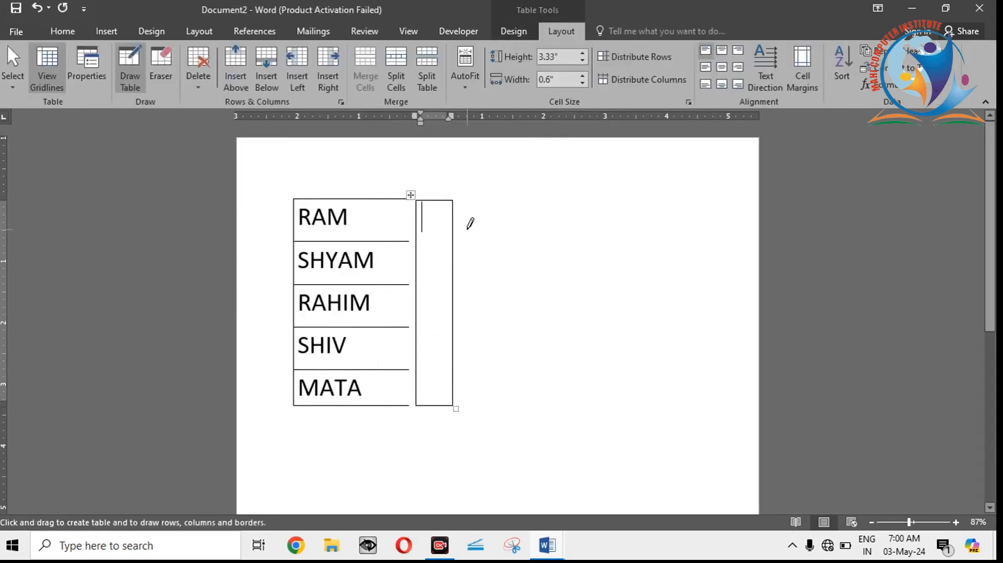
pyautogui.moveTo(475, 196); pyautogui.dragTo(556, 406)
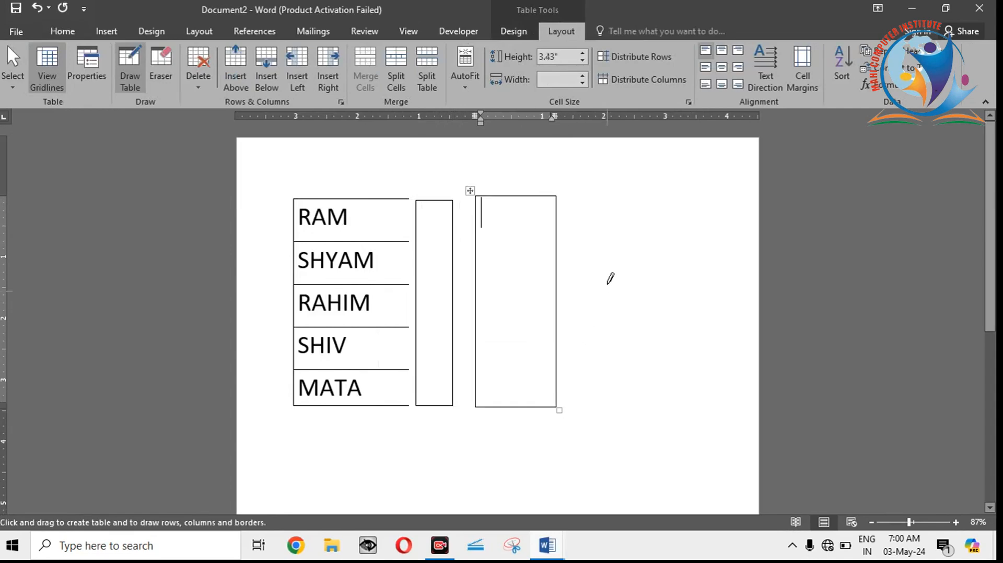
pyautogui.moveTo(592, 198)
pyautogui.mouseDown()
pyautogui.moveTo(662, 433)
pyautogui.moveTo(668, 406)
pyautogui.mouseUp()
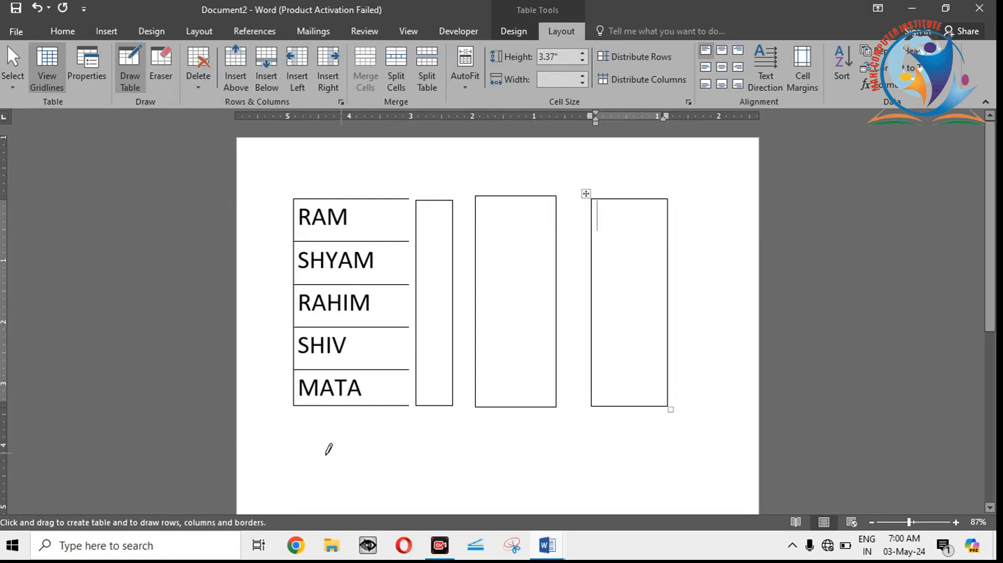
pyautogui.moveTo(305, 413); pyautogui.dragTo(684, 455)
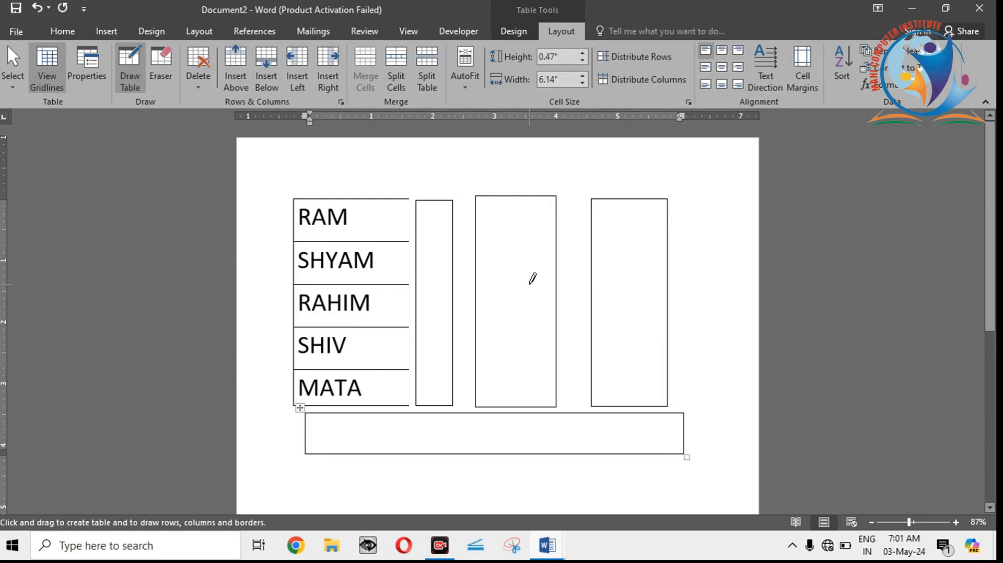
pyautogui.write('DGFHS')
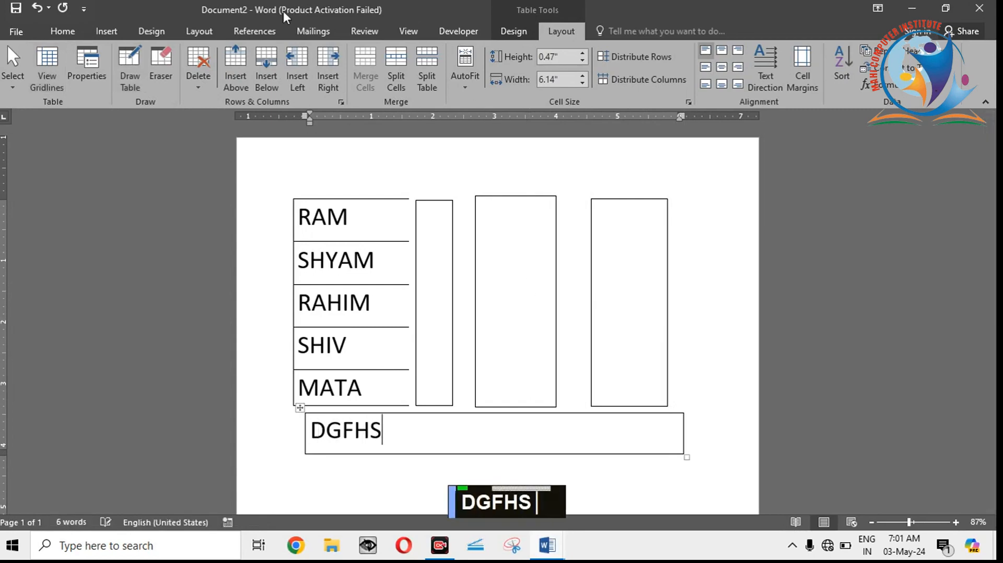
pyautogui.click(63, 31)
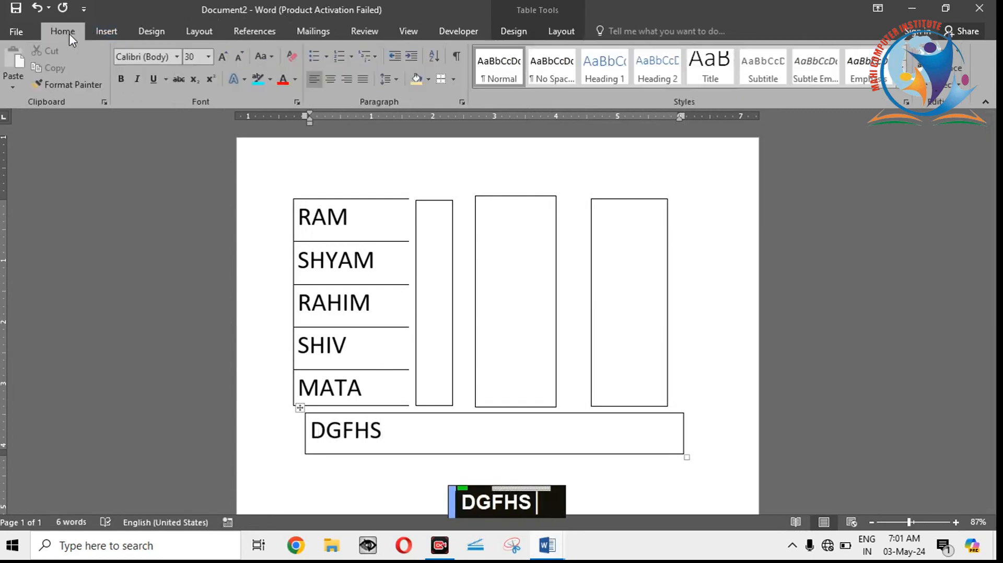
pyautogui.click(453, 80)
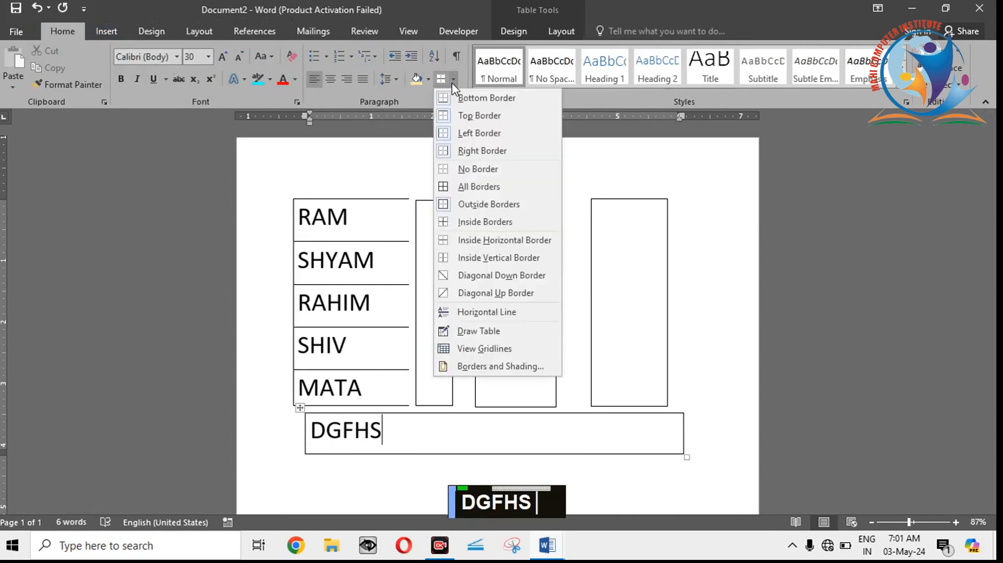
pyautogui.click(632, 305)
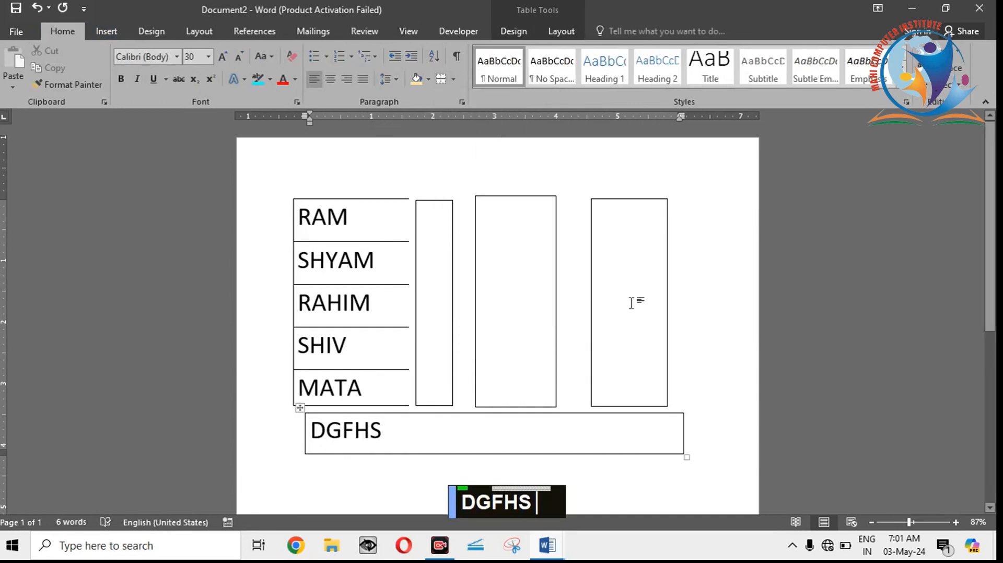
pyautogui.click(560, 30)
pyautogui.click(505, 29)
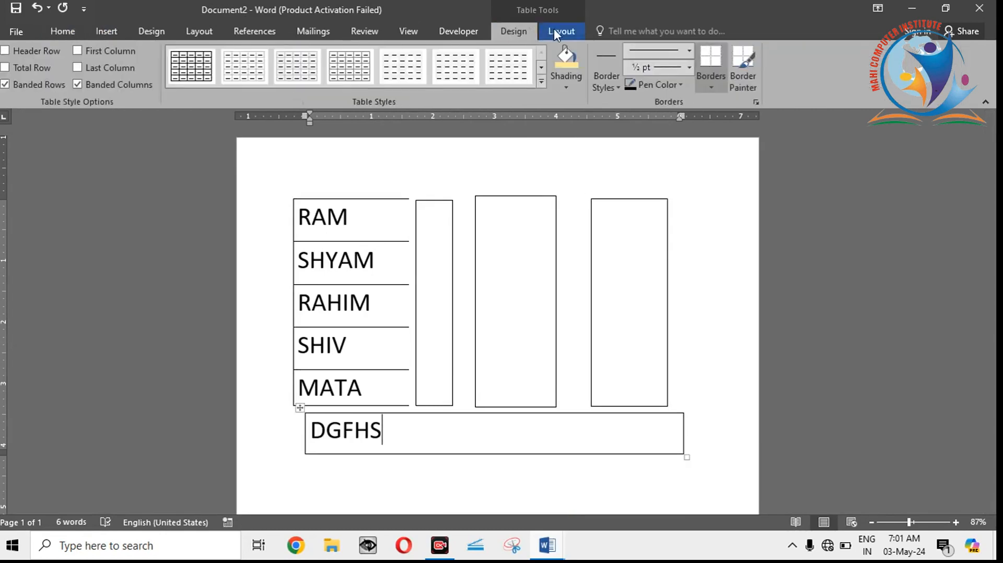
pyautogui.click(554, 30)
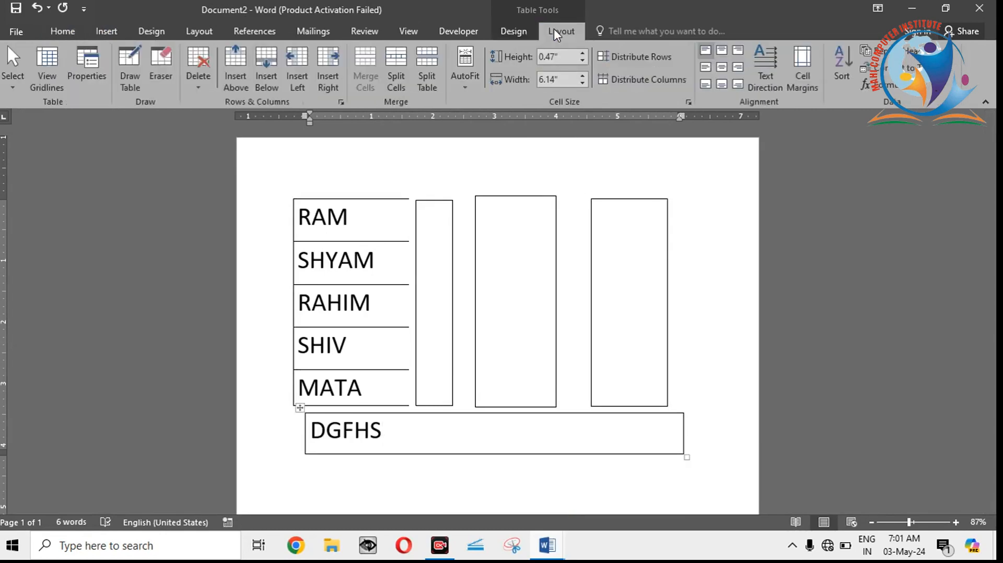
pyautogui.click(111, 31)
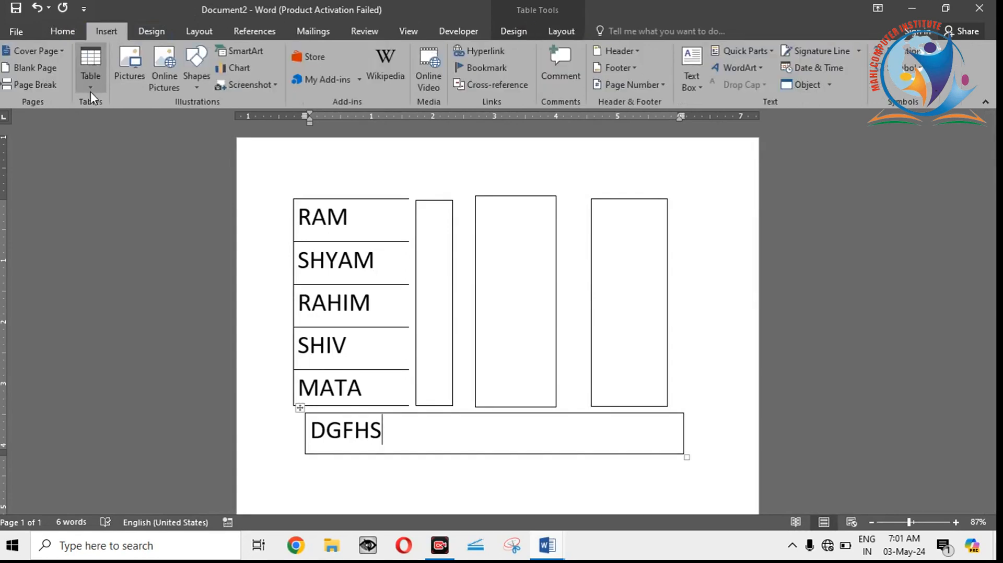
# Step: Turn on View Gridlines from the paragraph border options
pyautogui.click(63, 31)
pyautogui.click(453, 79)
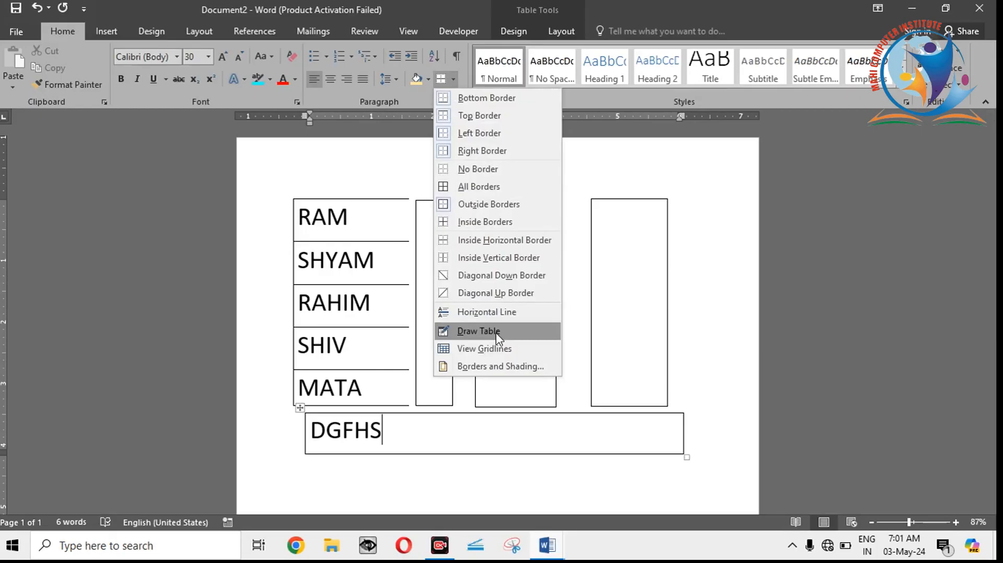
pyautogui.click(498, 350)
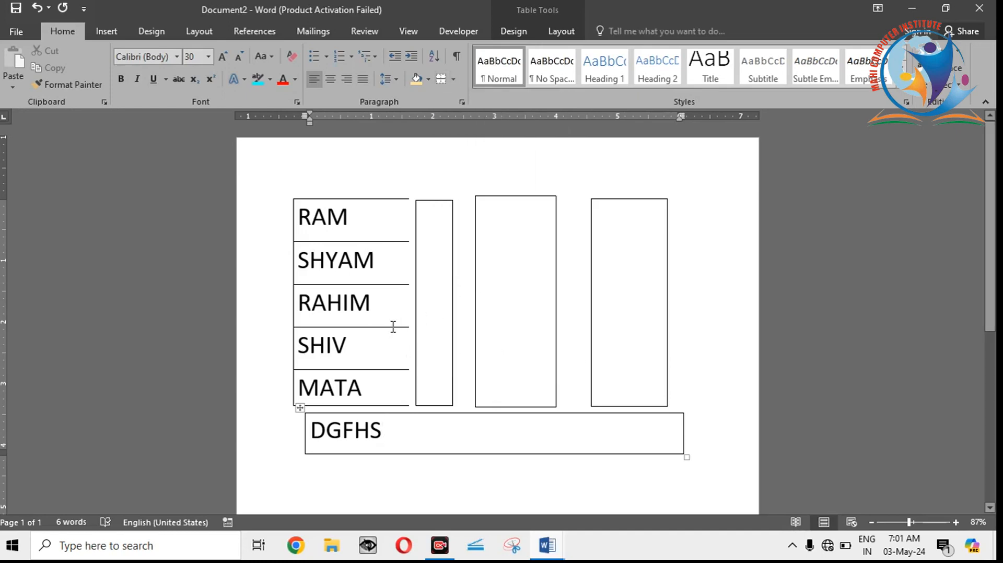
# Step: View the Borders and Shading settings for the second name's paragraph and close them without changes
pyautogui.click(396, 257)
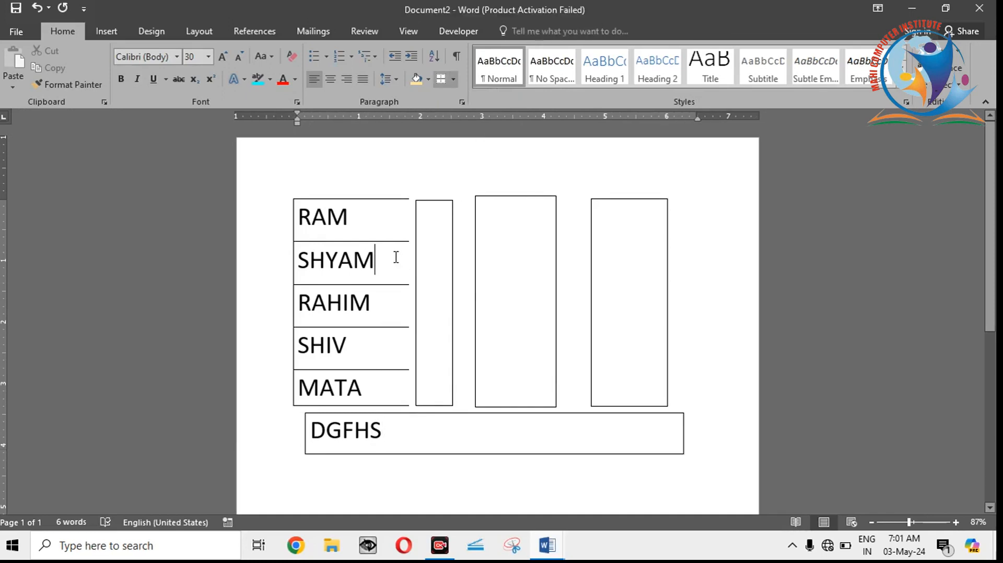
pyautogui.click(453, 79)
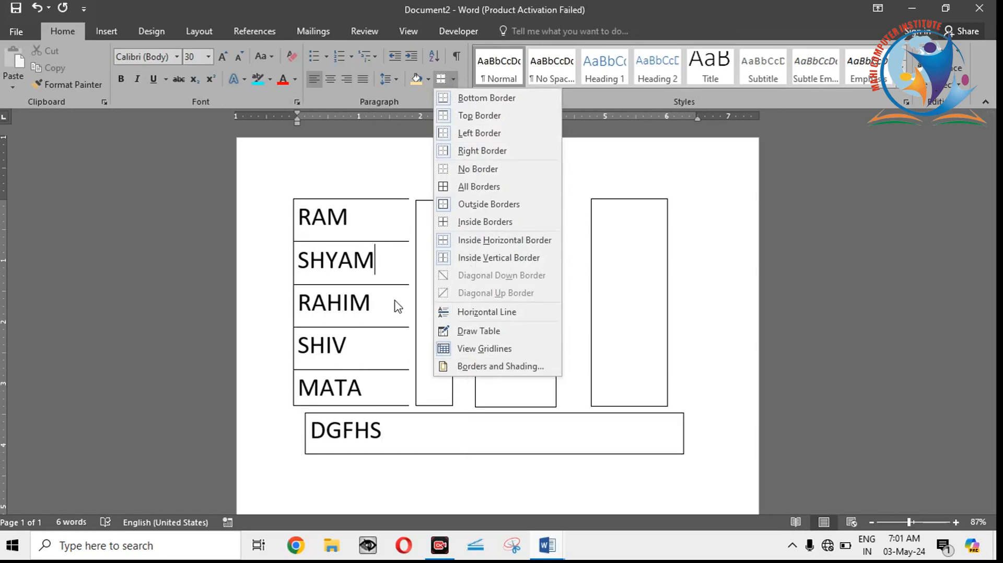
pyautogui.click(468, 371)
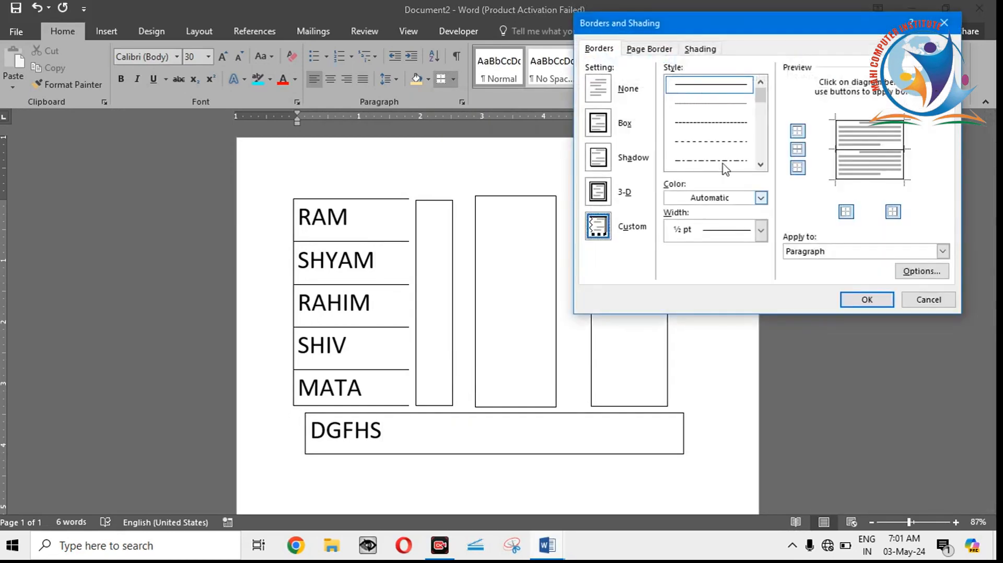
pyautogui.click(929, 299)
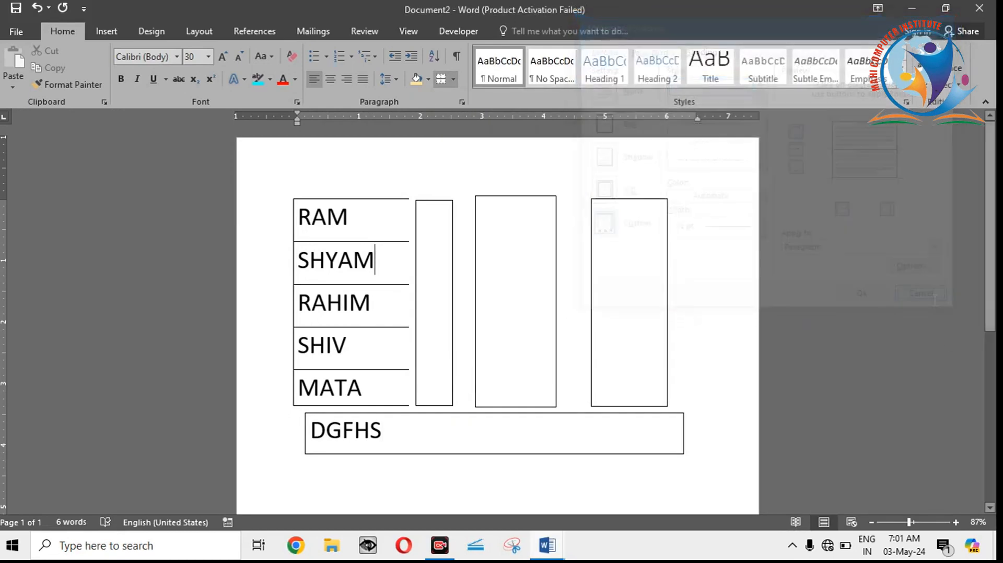
# Step: Create a new blank document and fill it with sample paragraphs using =RAND()
pyautogui.hotkey('ctrl', 'n')
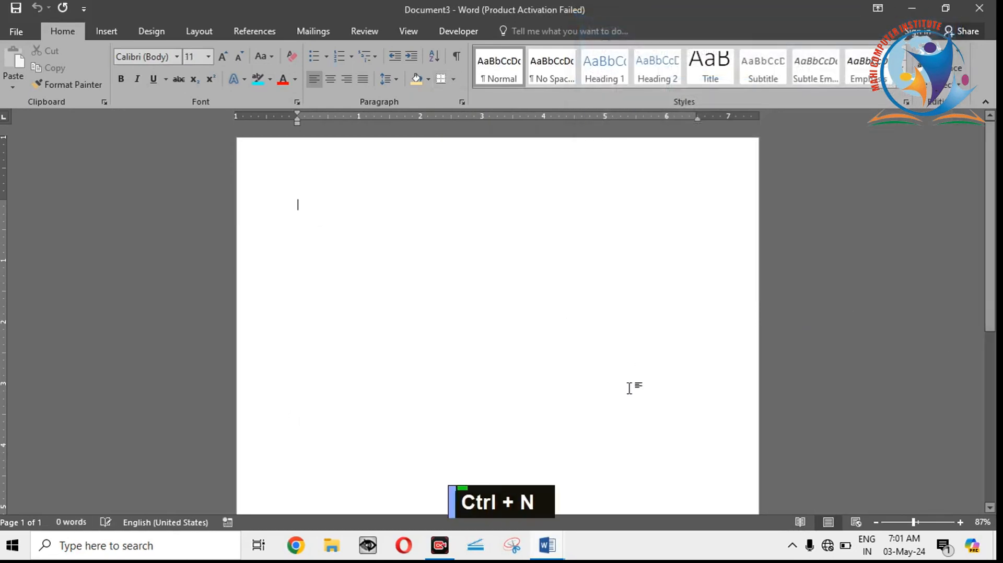
pyautogui.write('=RA')
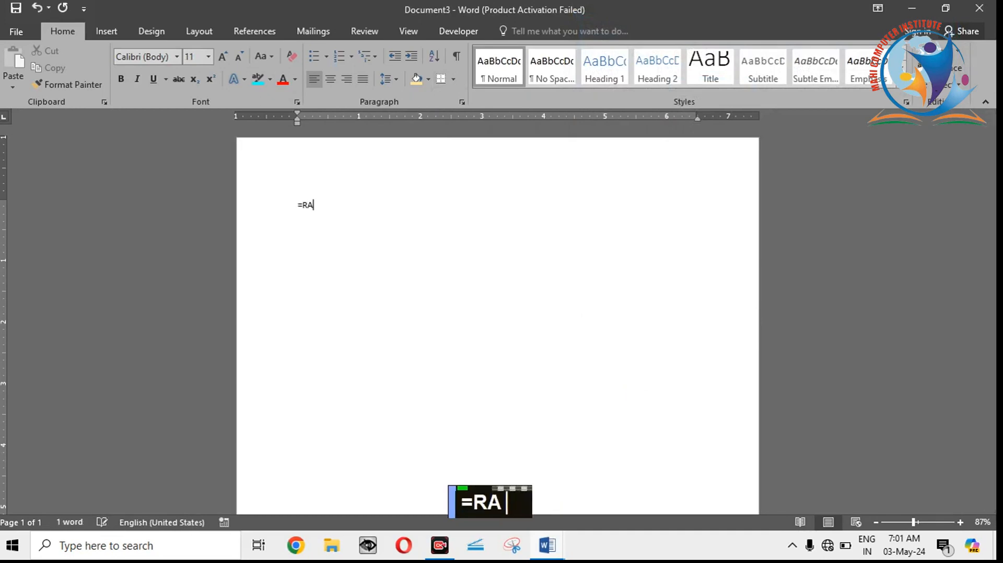
pyautogui.write('ND()')
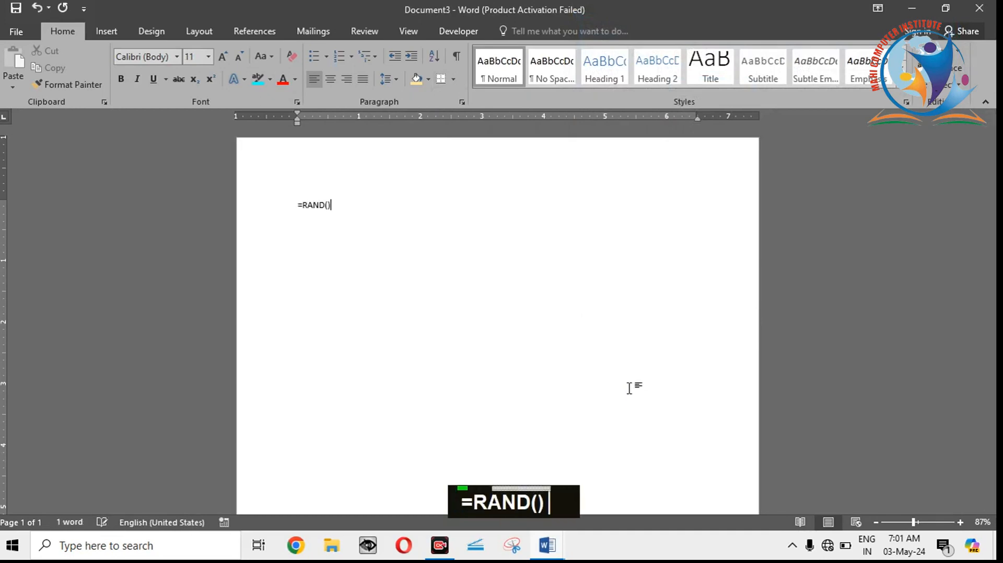
pyautogui.press('Return')
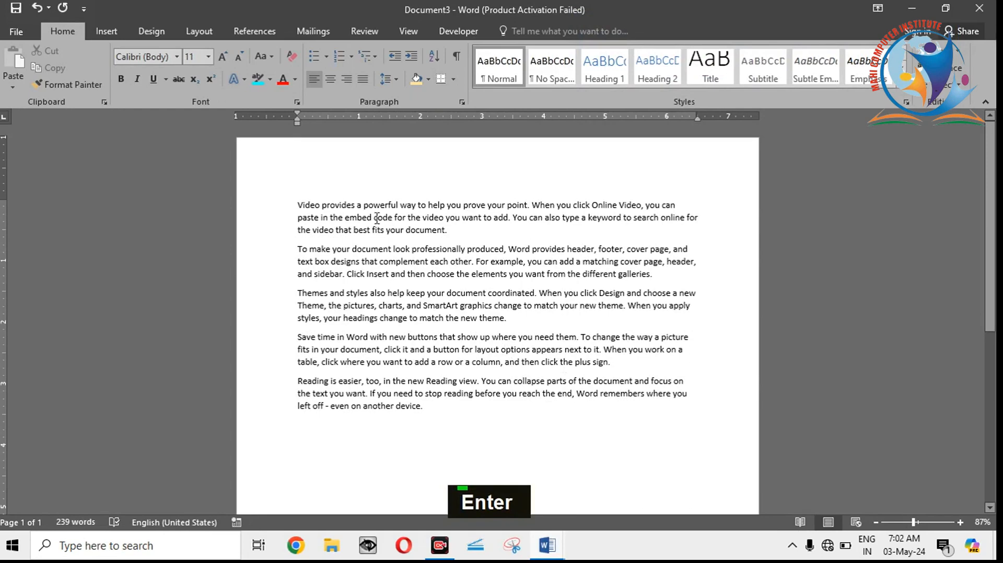
# Step: Apply a 3 pt thick-and-thin line box border to the first paragraph through the Borders and Shading settings
pyautogui.doubleClick(376, 217)
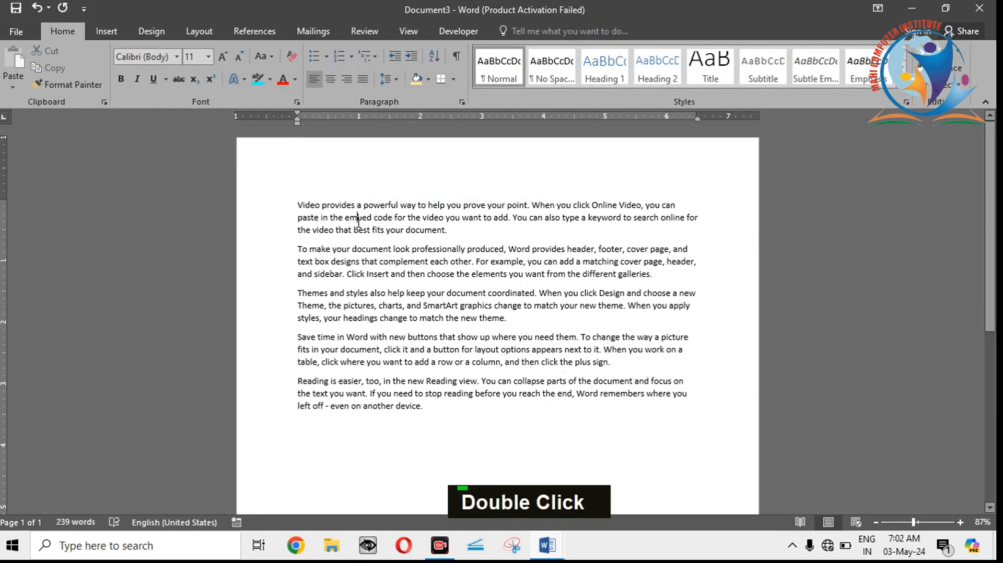
pyautogui.tripleClick(358, 223)
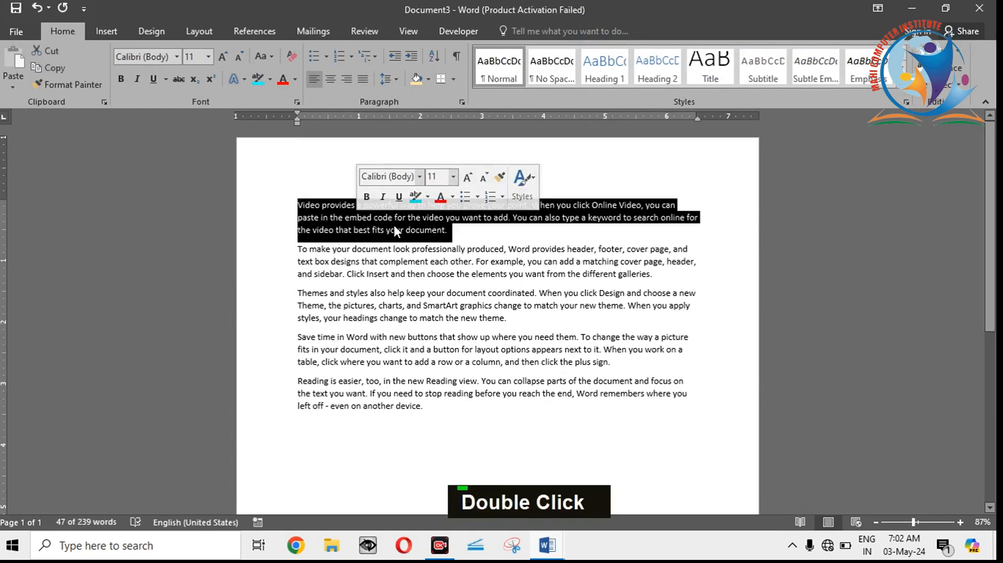
pyautogui.click(454, 78)
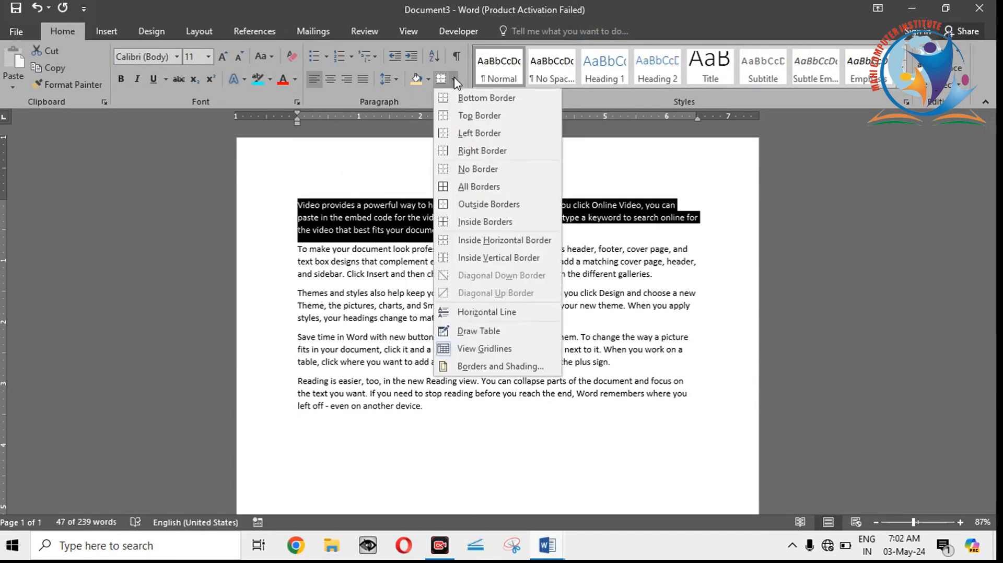
pyautogui.click(478, 366)
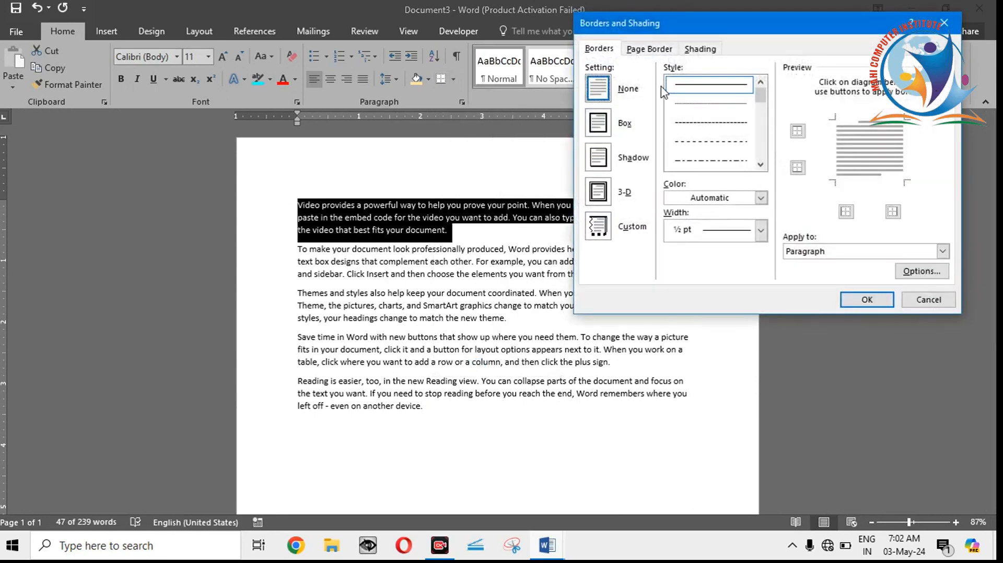
pyautogui.click(644, 49)
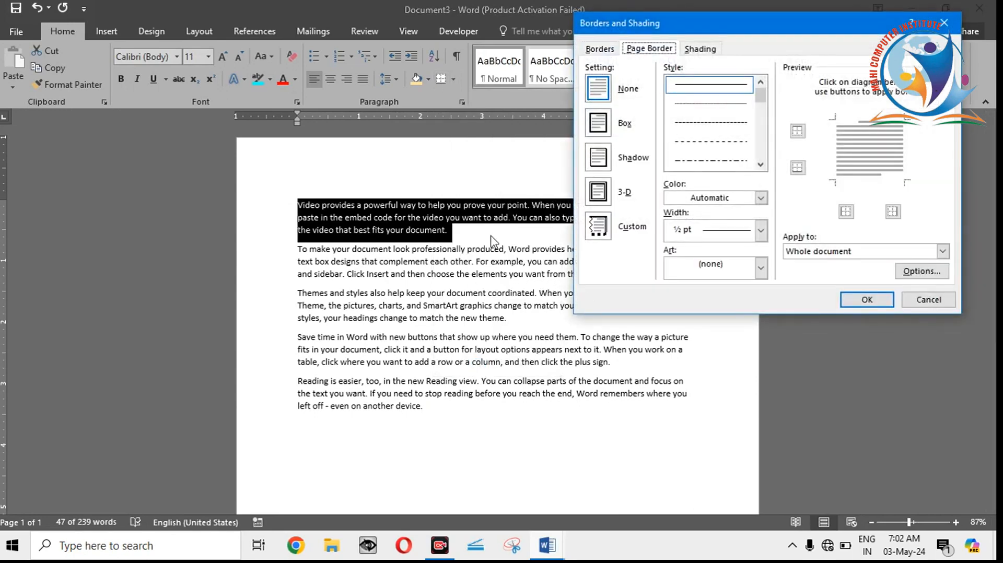
pyautogui.click(599, 49)
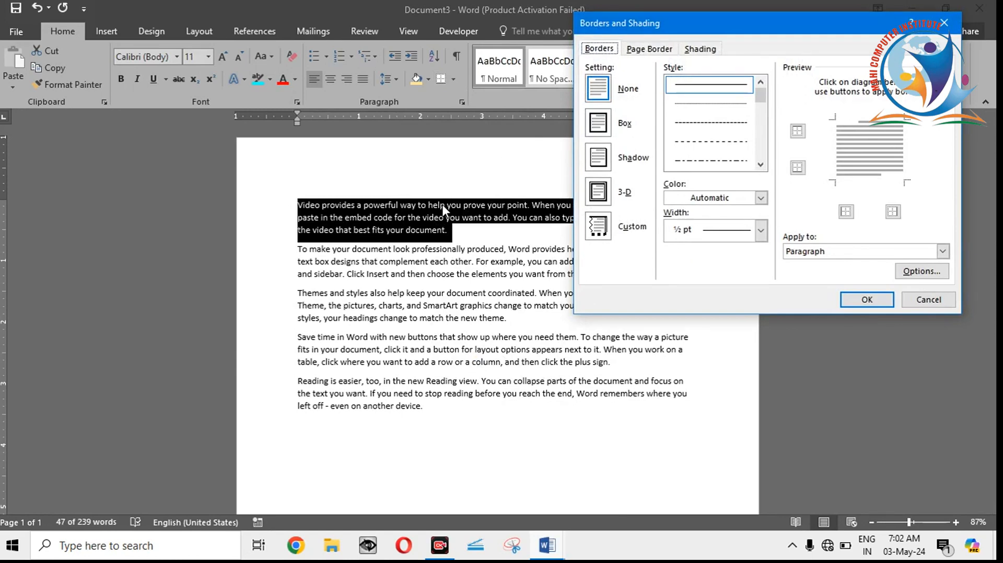
pyautogui.click(764, 139)
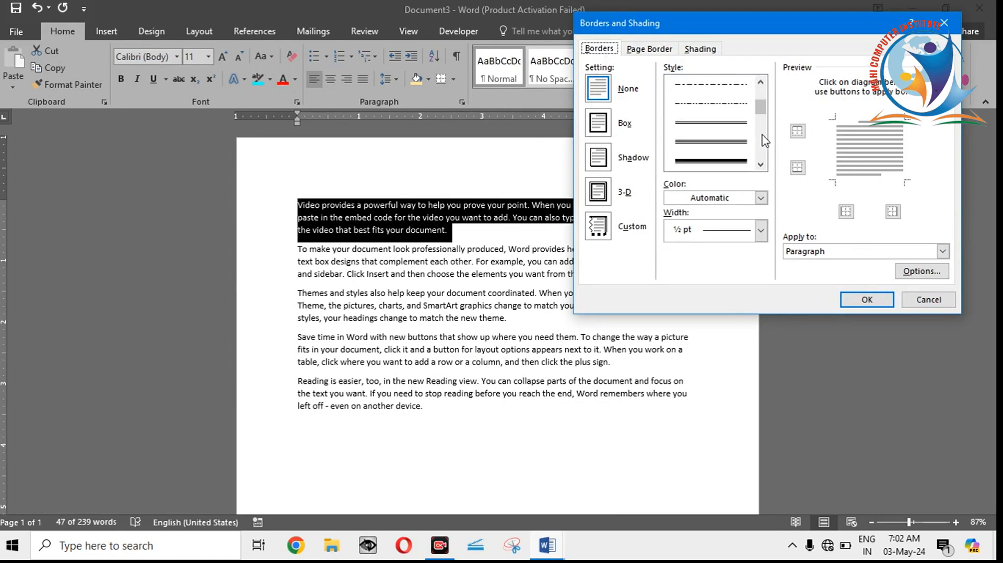
pyautogui.click(732, 162)
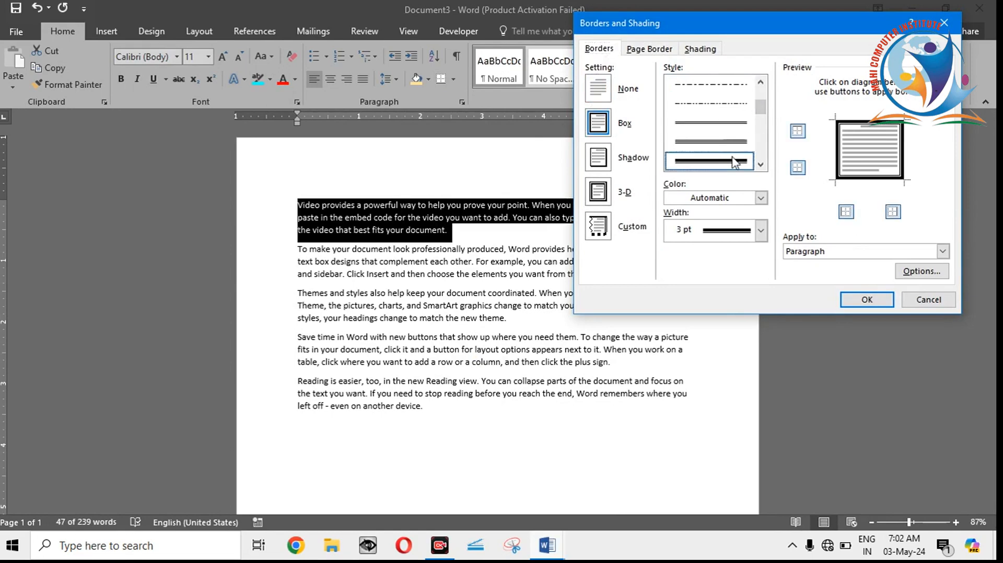
pyautogui.click(863, 299)
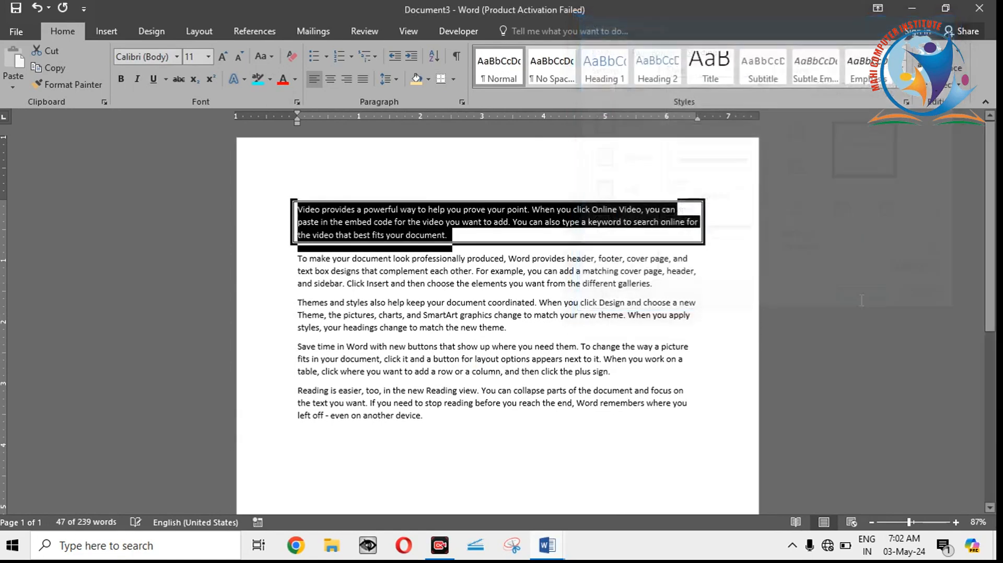
pyautogui.click(578, 286)
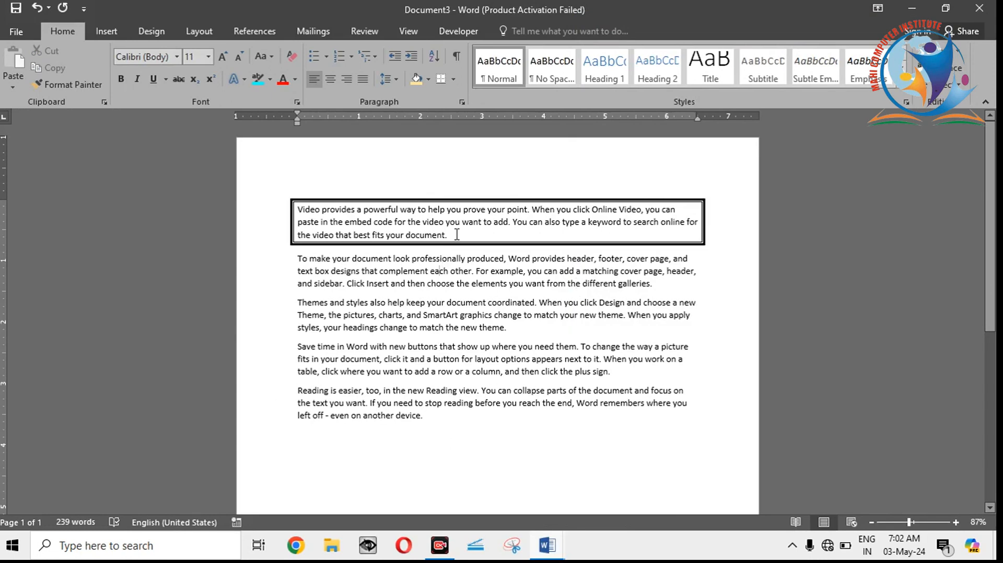
# Step: Add a box page border in the double wavy line style to the whole document
pyautogui.click(454, 79)
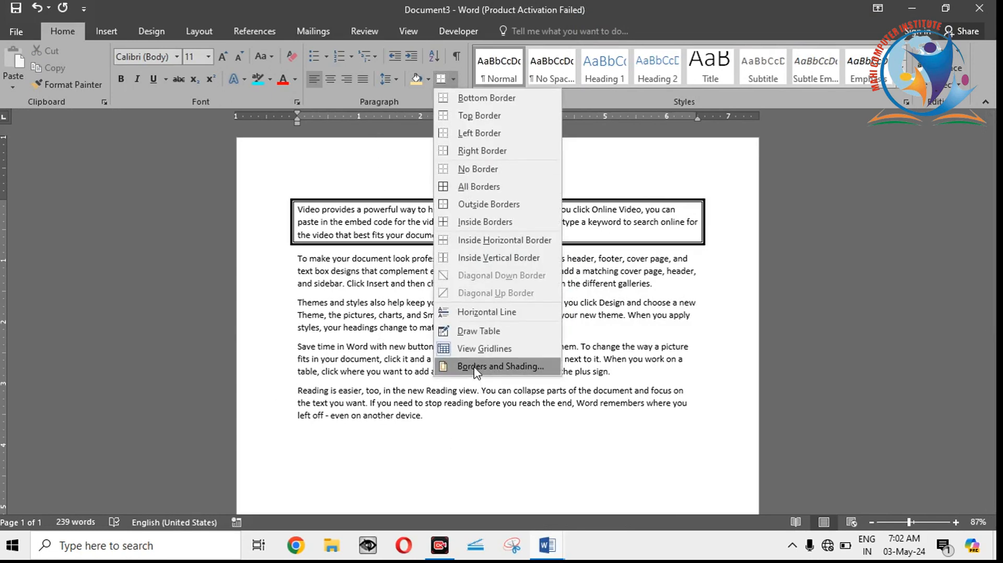
pyautogui.click(476, 367)
pyautogui.click(601, 48)
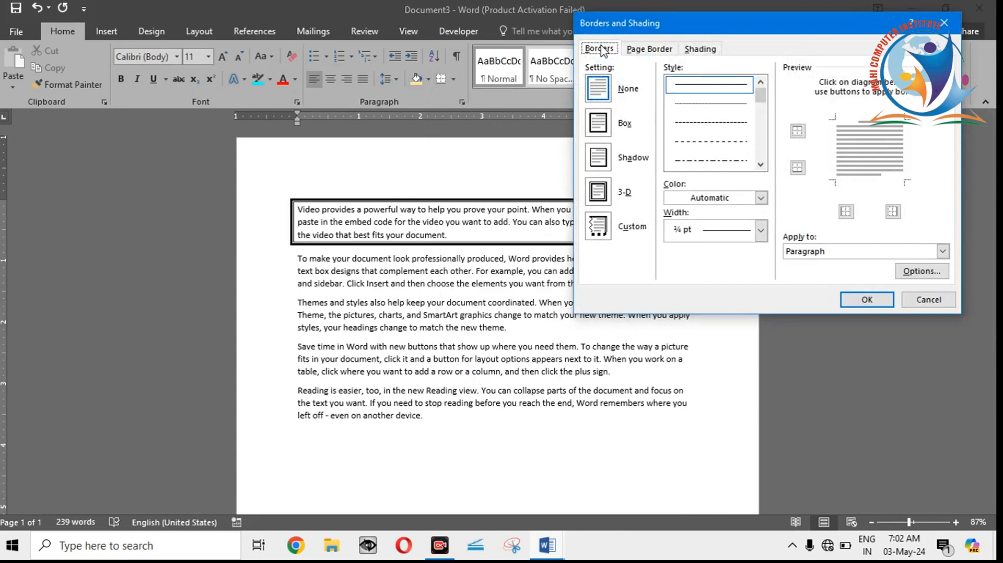
pyautogui.click(638, 50)
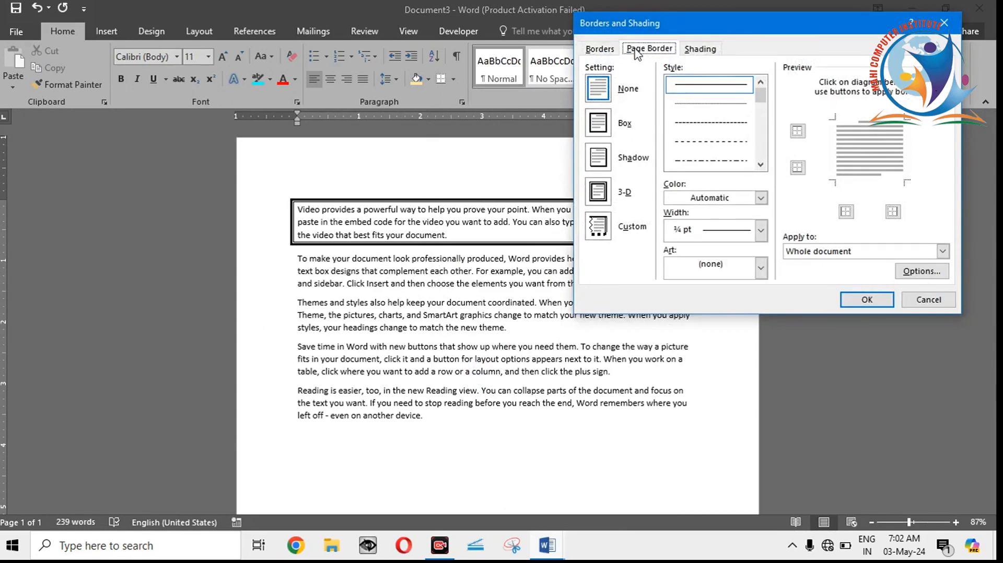
pyautogui.scroll(-5, 762, 146)
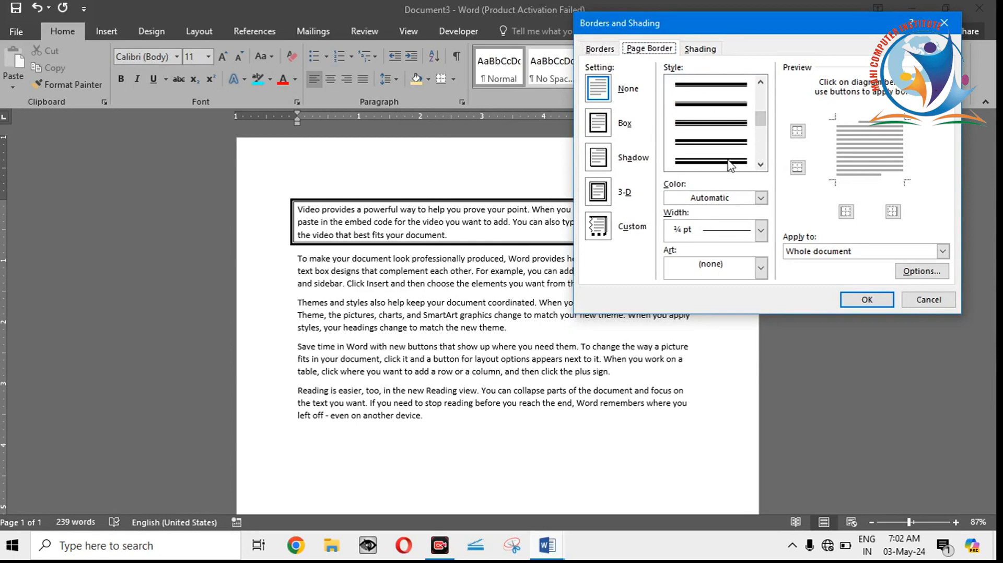
pyautogui.scroll(-1, 761, 160)
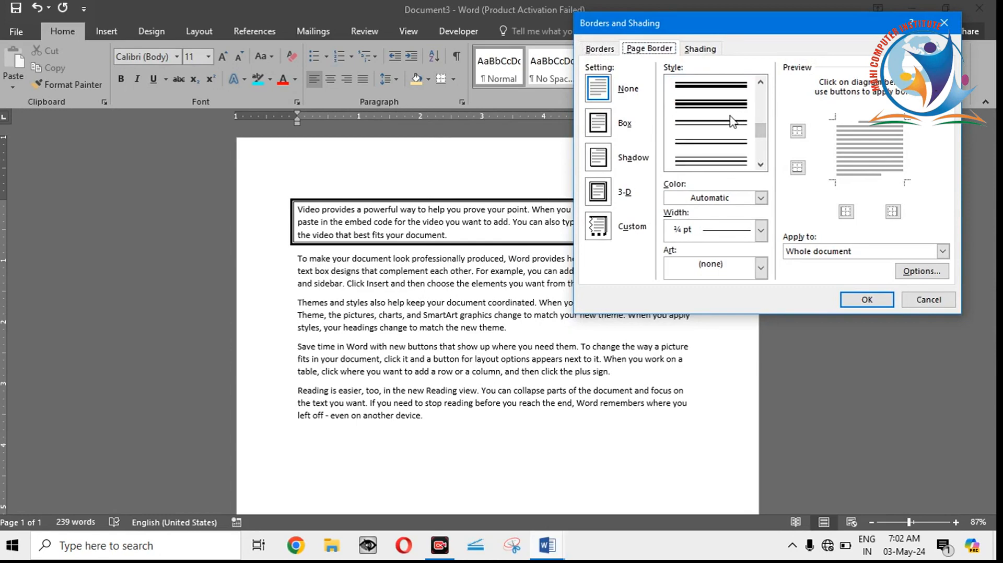
pyautogui.click(740, 145)
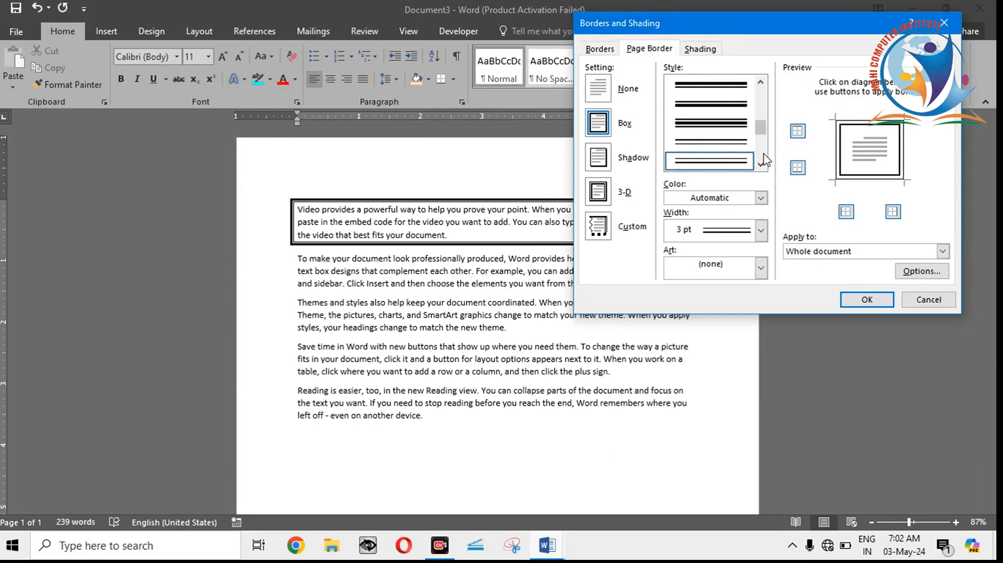
pyautogui.scroll(-1, 765, 157)
pyautogui.click(723, 146)
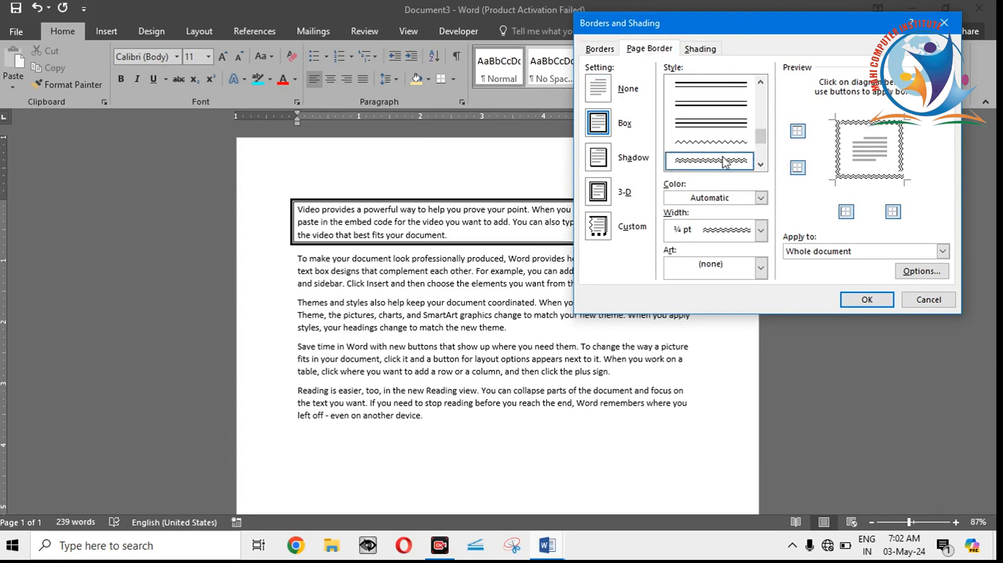
pyautogui.click(871, 303)
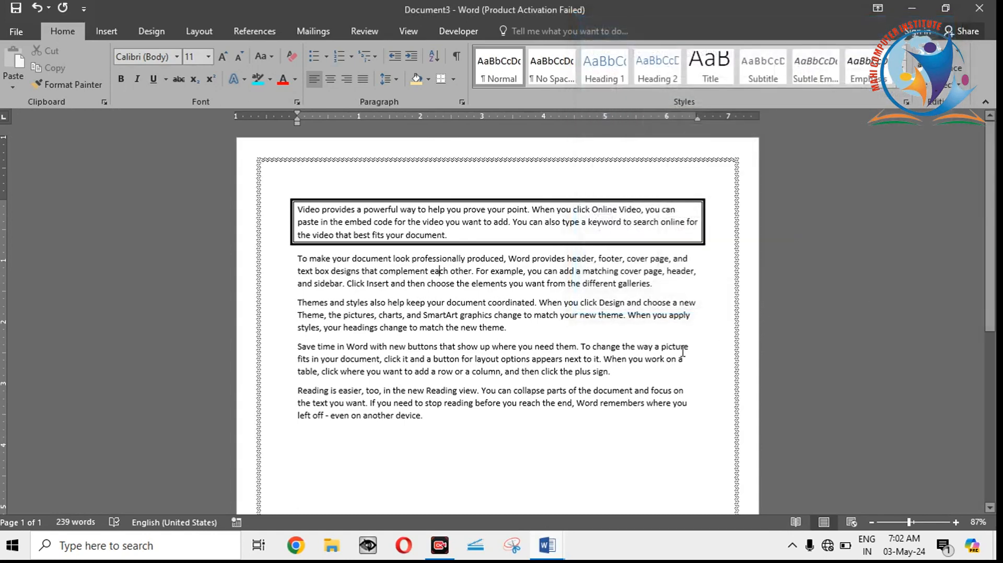
pyautogui.click(681, 347)
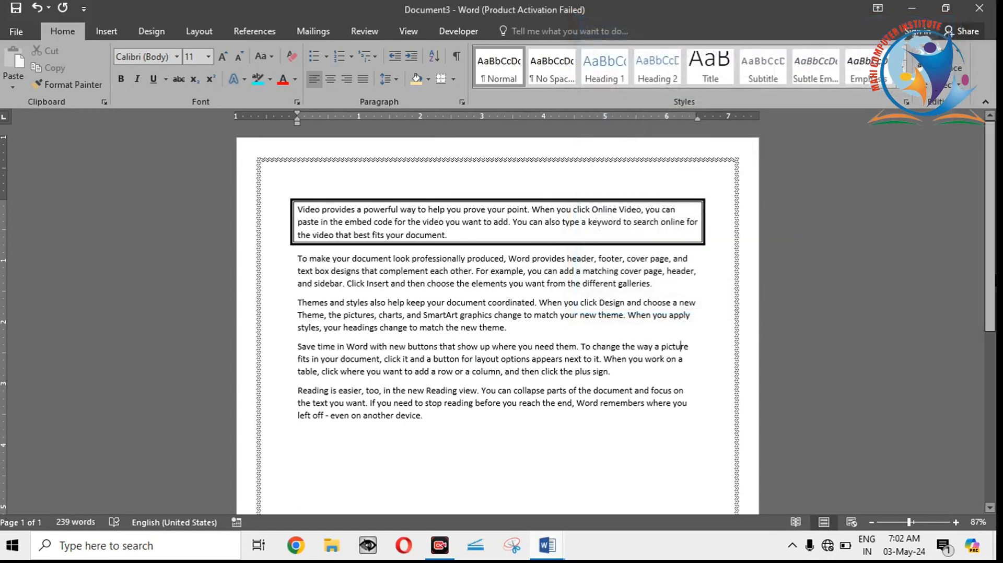
pyautogui.moveTo(991, 280)
pyautogui.mouseDown()
pyautogui.moveTo(983, 456)
pyautogui.moveTo(982, 277)
pyautogui.mouseUp()
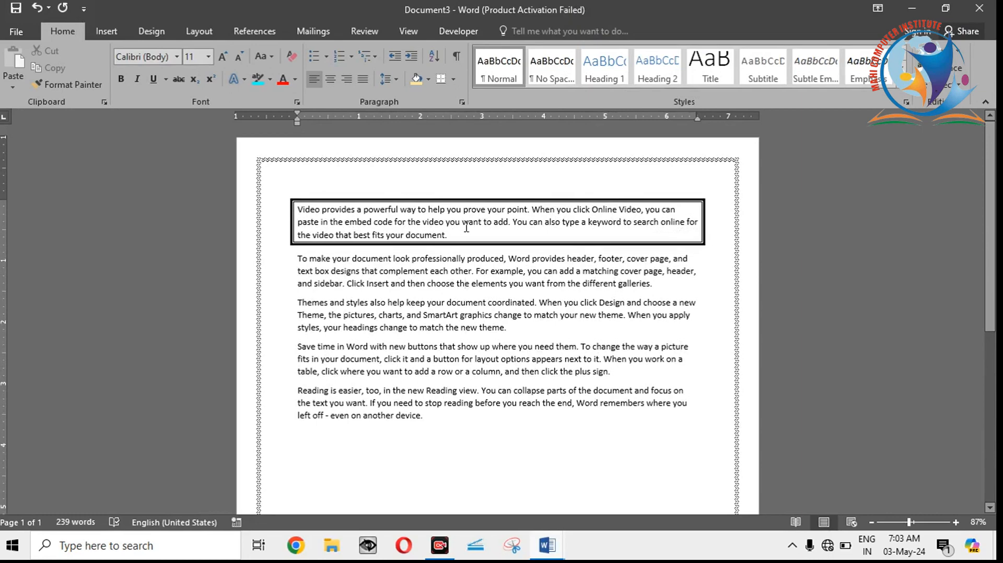
pyautogui.click(453, 79)
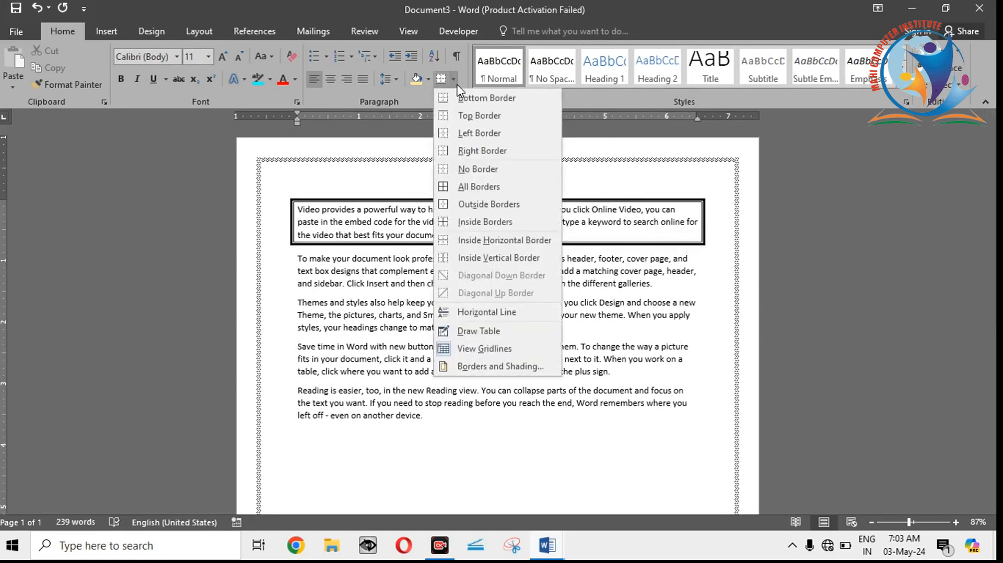
pyautogui.click(391, 319)
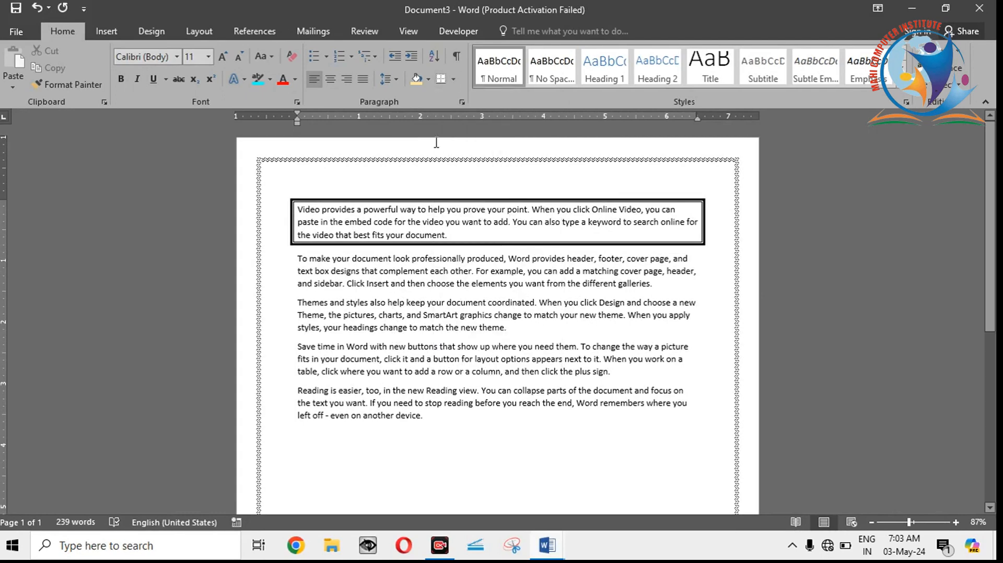
pyautogui.click(454, 79)
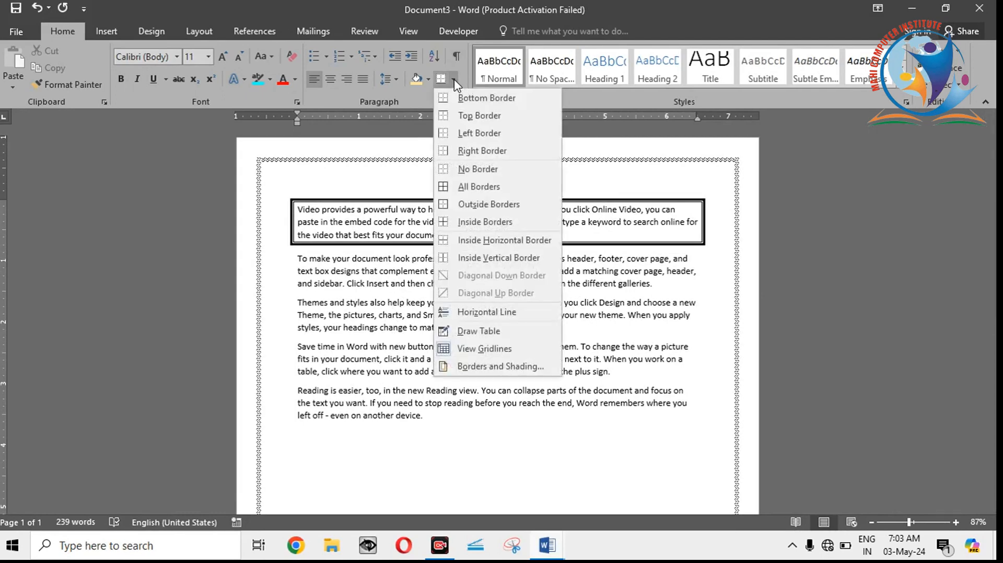
pyautogui.click(353, 318)
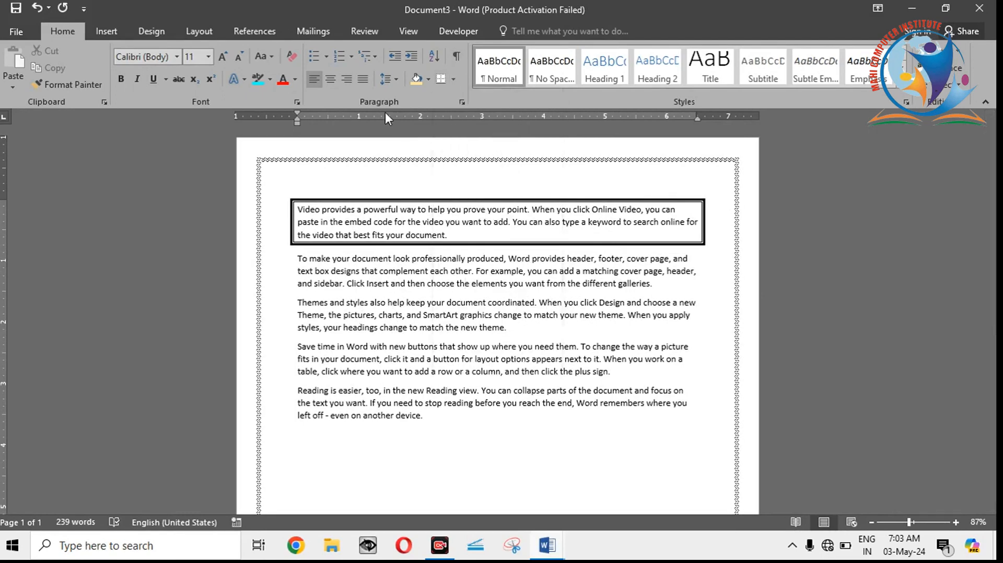
pyautogui.click(396, 79)
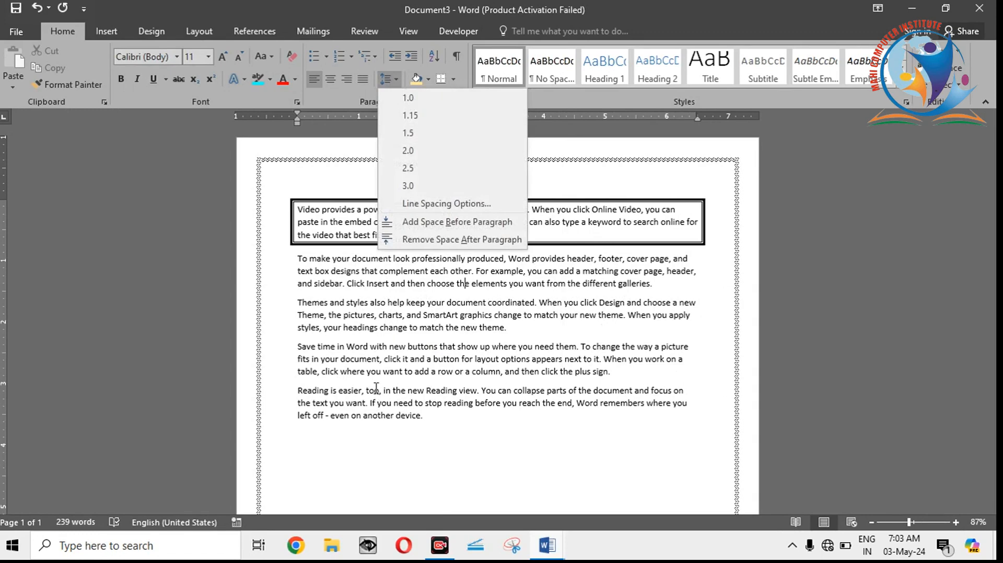
pyautogui.click(378, 292)
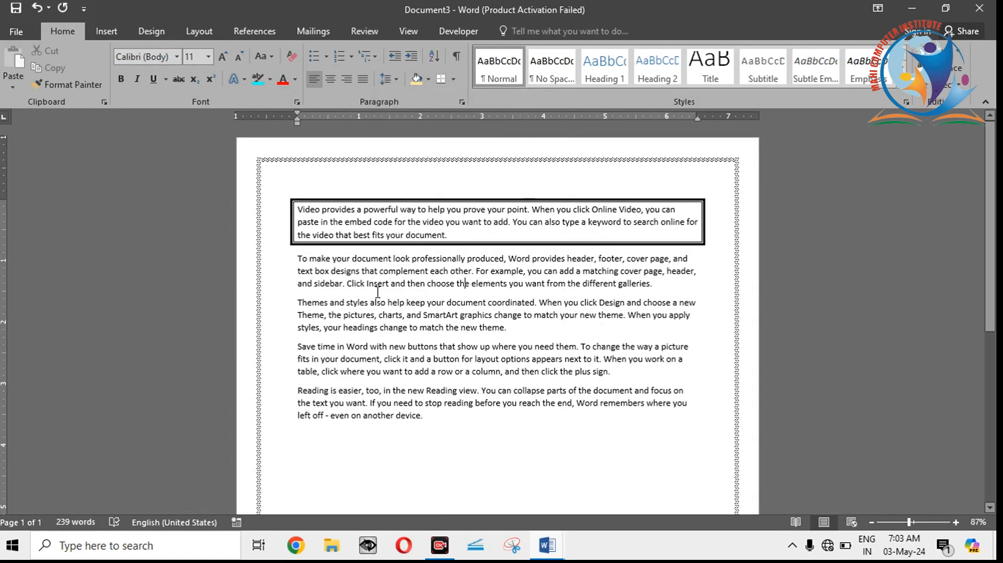
# Step: Undo the wavy page border and the box border around the first paragraph
pyautogui.press('ctrl')
pyautogui.hotkey('ctrl', 'z')
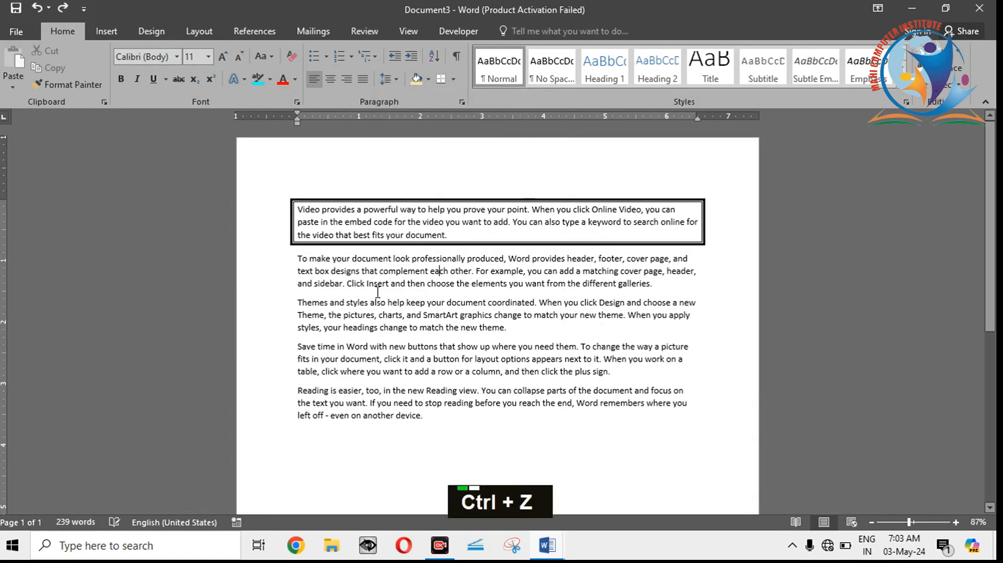
pyautogui.hotkey('ctrl', 'z')
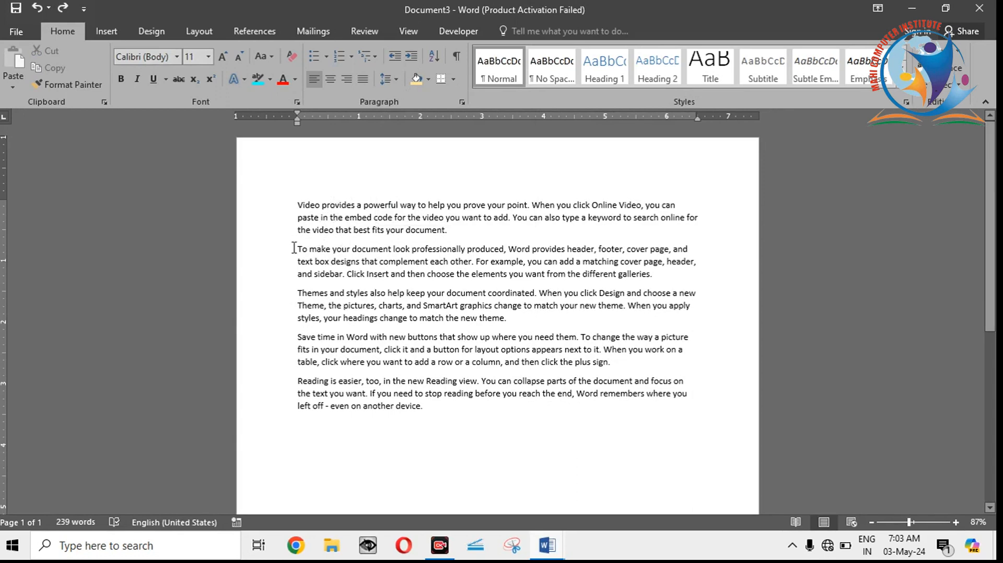
# Step: Set the line spacing of all the sample paragraphs to 2.5
pyautogui.click(298, 230)
pyautogui.keyDown('shift'); pyautogui.click(330, 261); pyautogui.keyUp('shift')
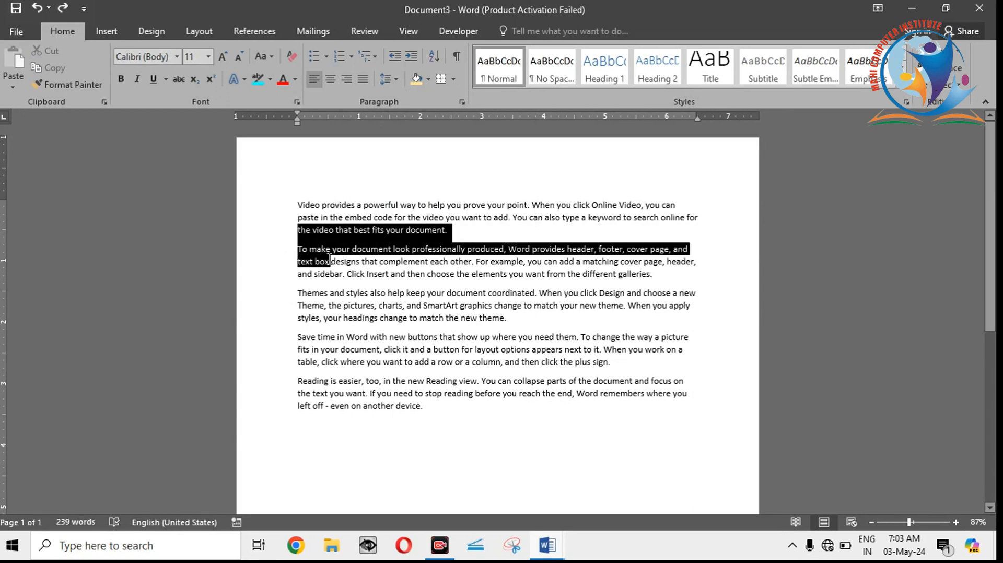
pyautogui.click(330, 261)
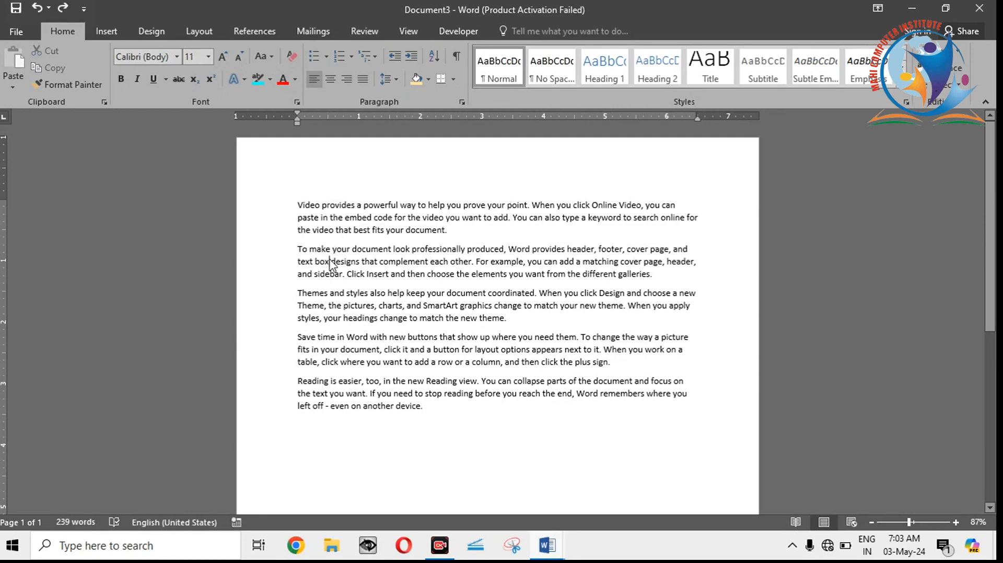
pyautogui.hotkey('ctrl', 'a')
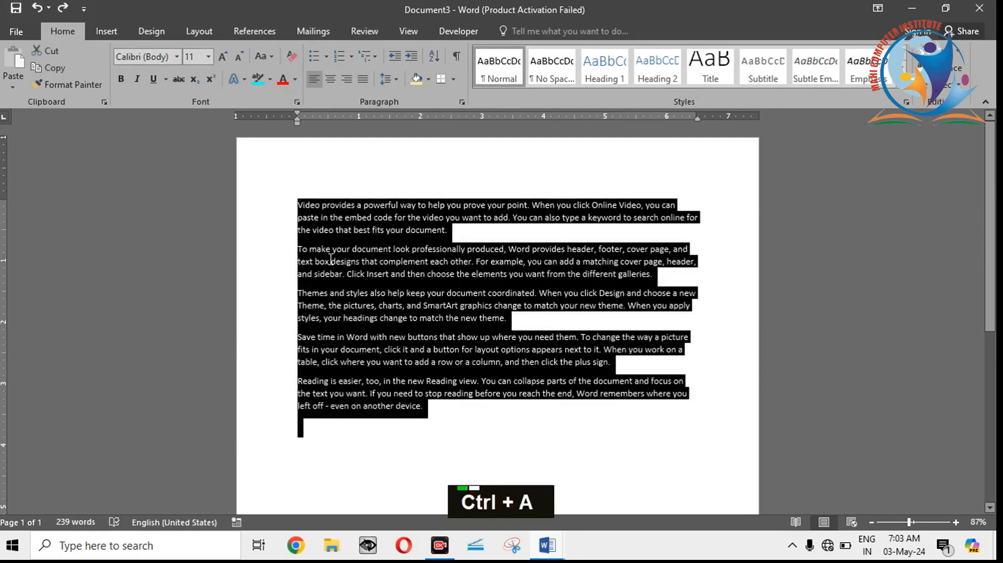
pyautogui.click(396, 75)
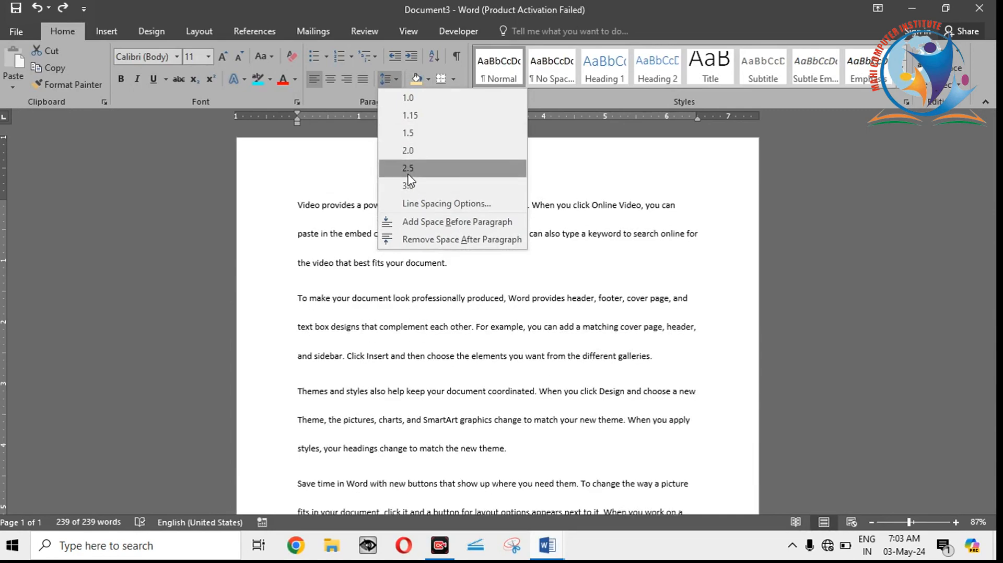
pyautogui.click(409, 169)
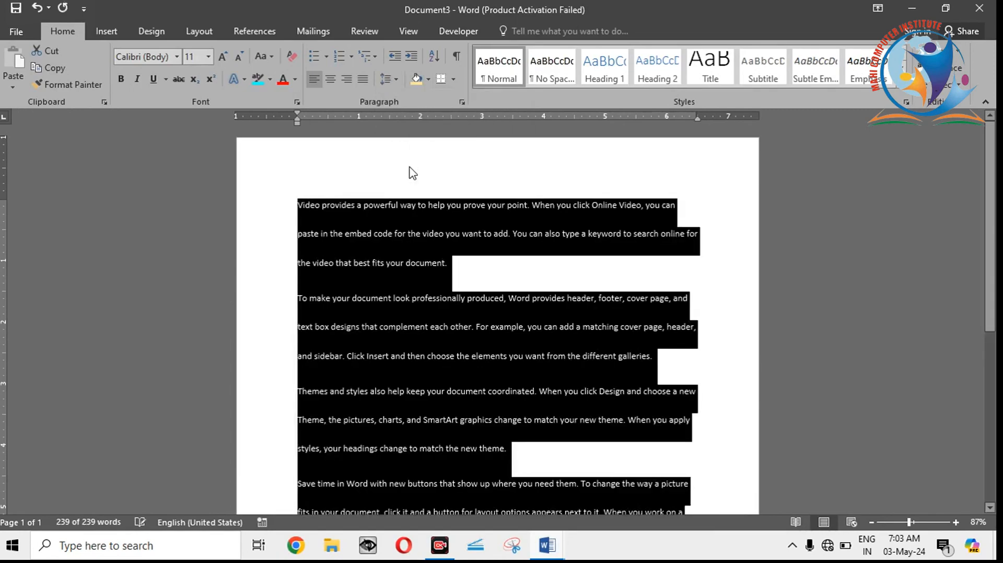
pyautogui.click(387, 264)
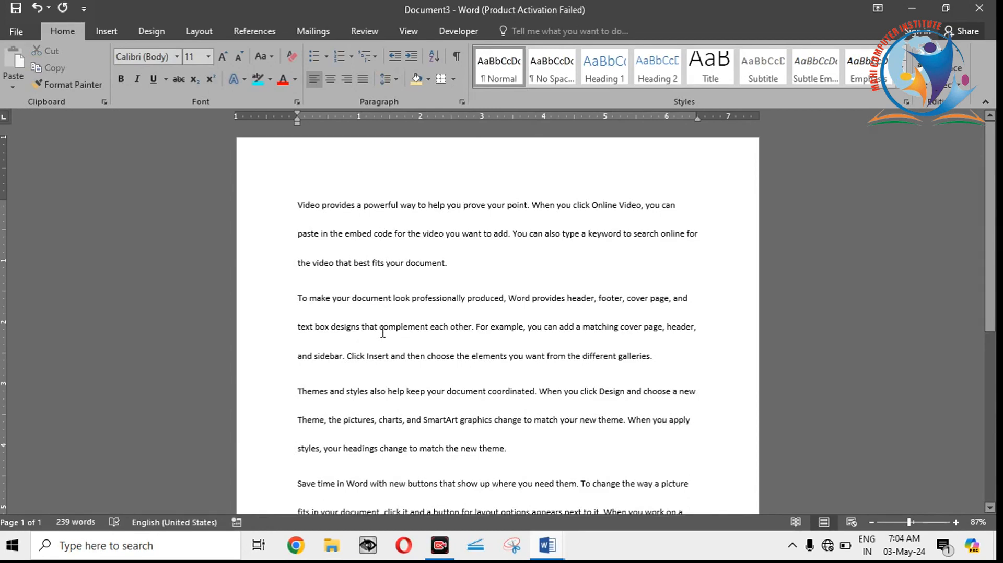
# Step: Try 1.0 line spacing on the whole text and settle on 1.15
pyautogui.press('ctrl')
pyautogui.hotkey('ctrl', 'a')
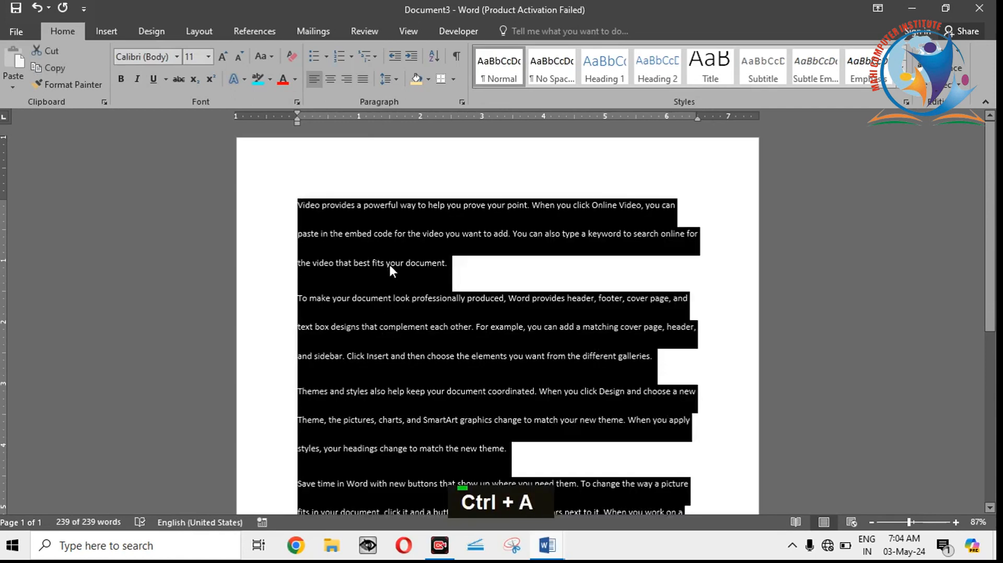
pyautogui.click(397, 78)
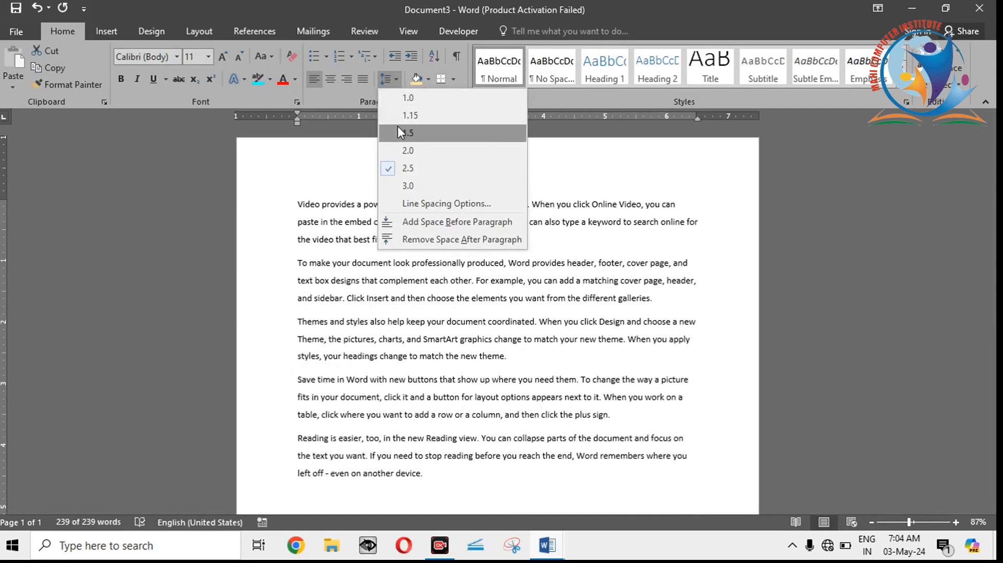
pyautogui.click(399, 97)
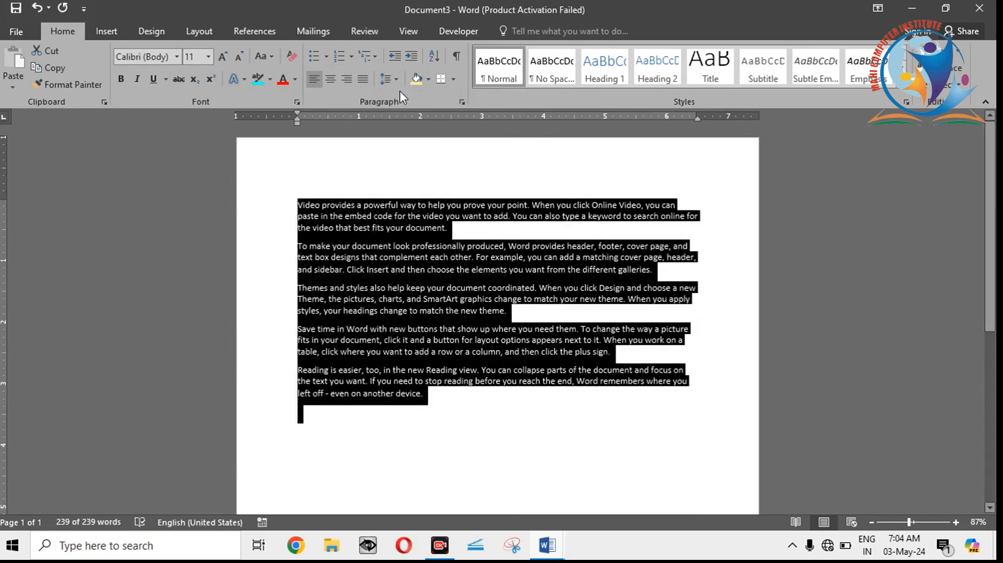
pyautogui.click(399, 77)
pyautogui.click(405, 114)
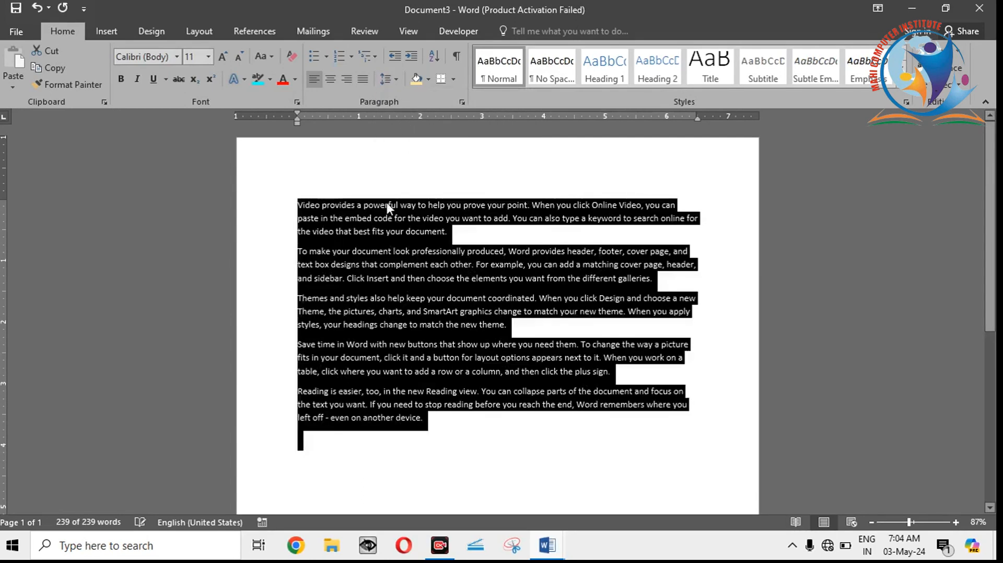
pyautogui.click(383, 265)
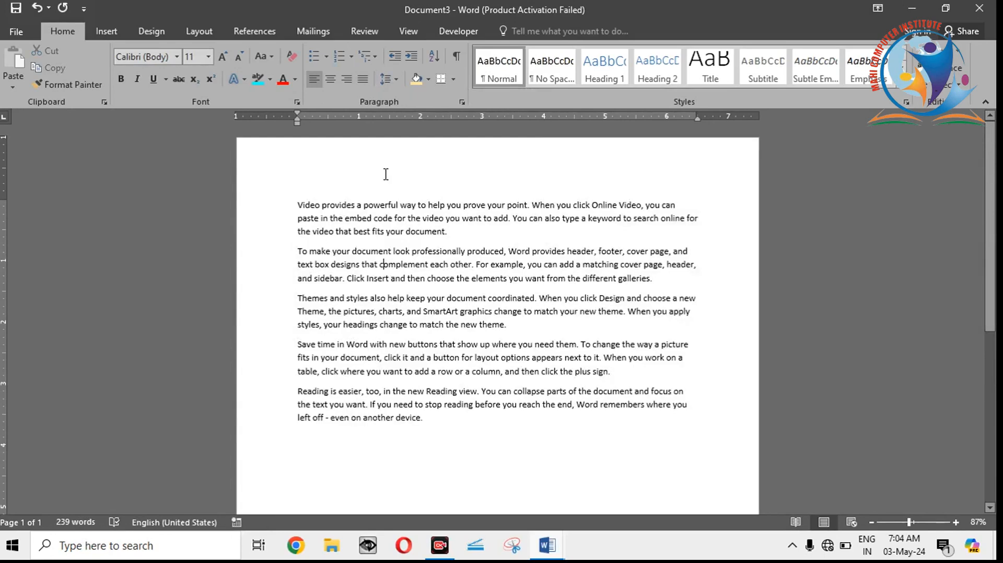
# Step: Add space before the second paragraph, starting "To make your document", and remove the space after it
pyautogui.click(397, 77)
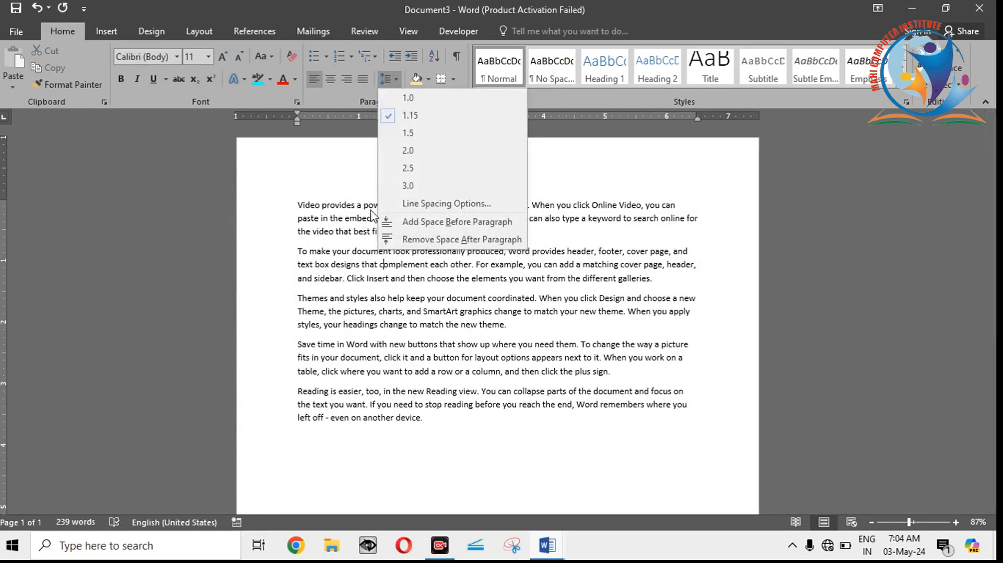
pyautogui.click(414, 228)
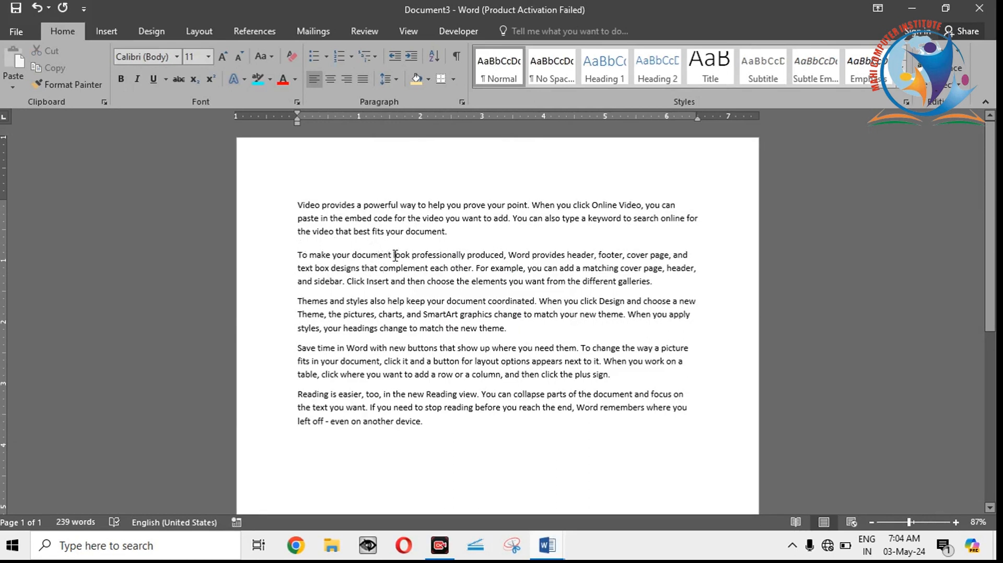
pyautogui.click(396, 81)
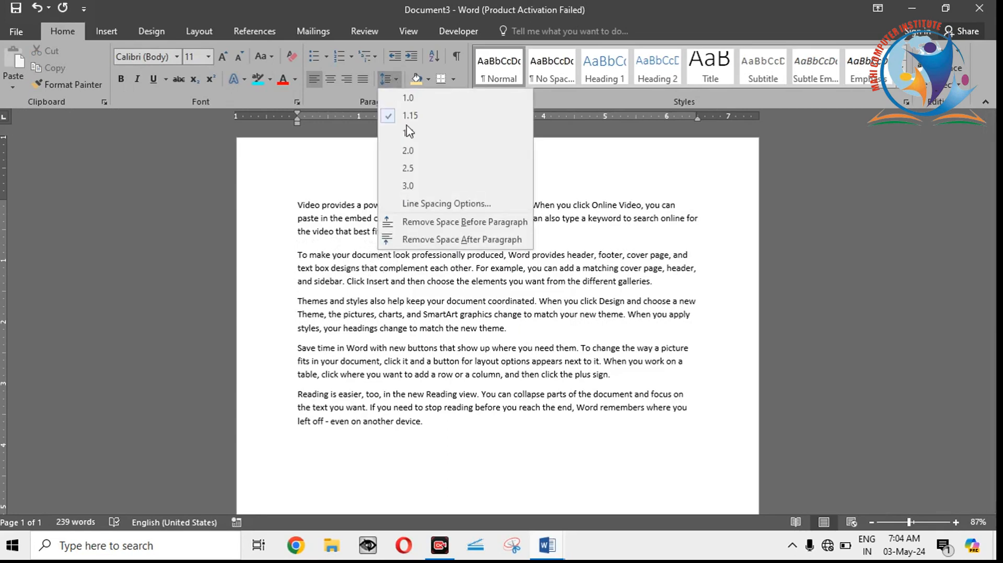
pyautogui.click(426, 241)
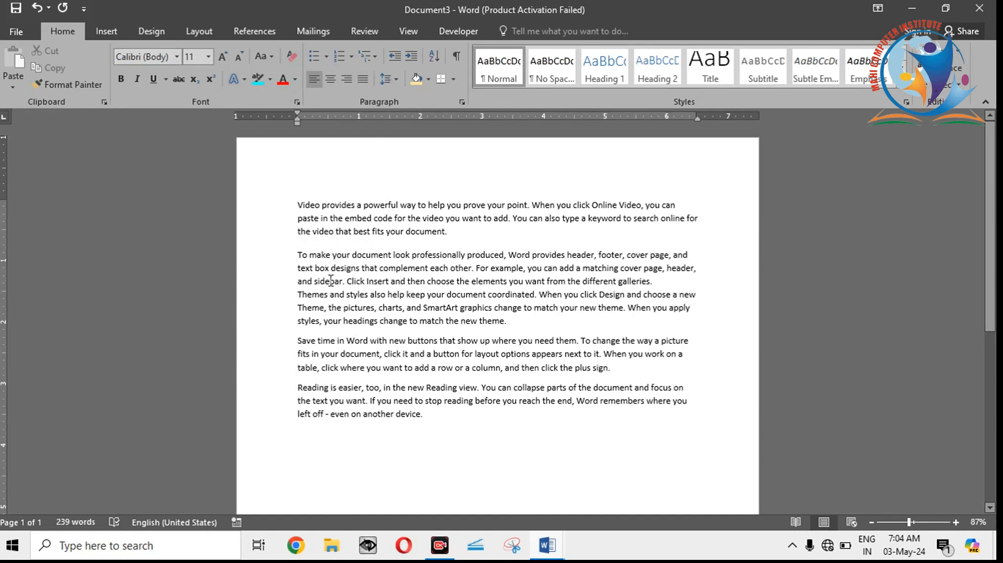
# Step: Add space after the second paragraph again to separate it from the "Themes and styles" paragraph
pyautogui.moveTo(330, 281); pyautogui.dragTo(343, 308)
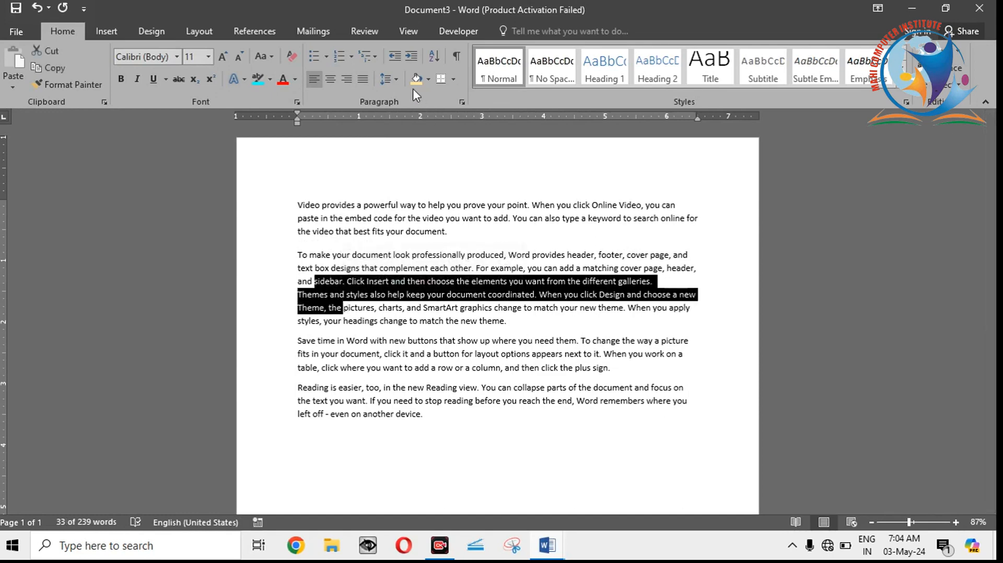
pyautogui.click(396, 80)
pyautogui.click(345, 313)
pyautogui.click(388, 79)
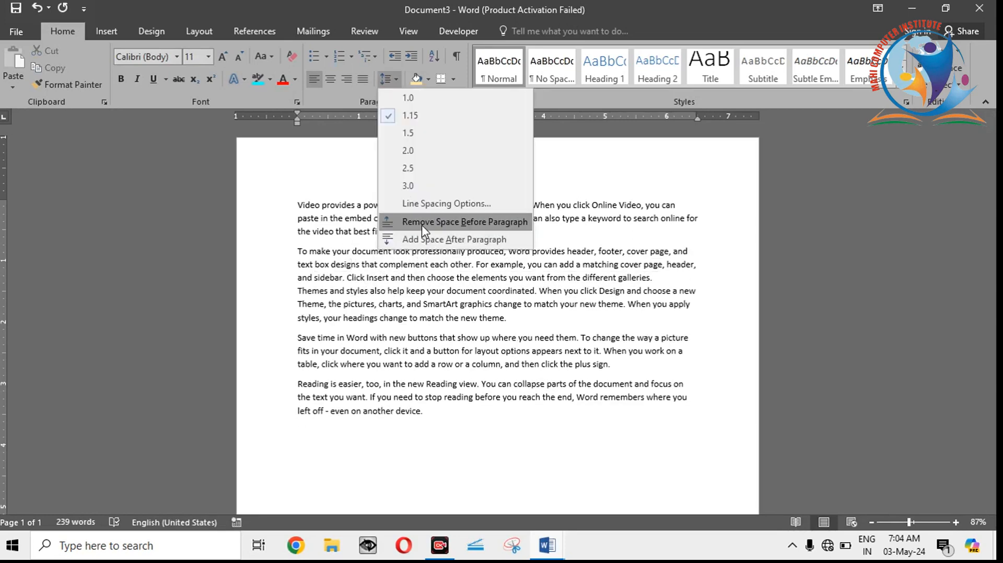
pyautogui.click(421, 239)
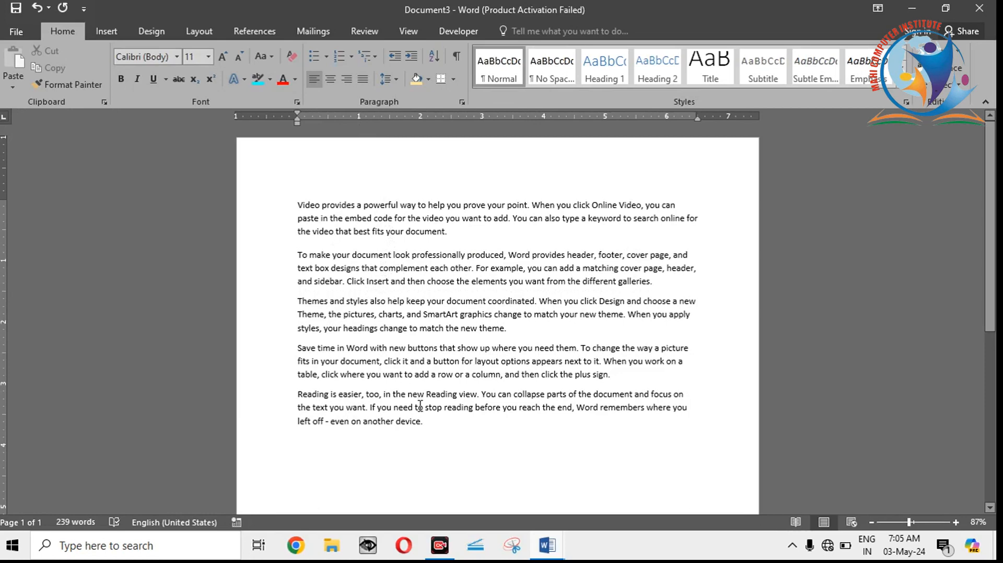
# Step: Delete all the sample paragraphs so the page is empty
pyautogui.moveTo(426, 423); pyautogui.dragTo(277, 183)
pyautogui.press('BackSpace')
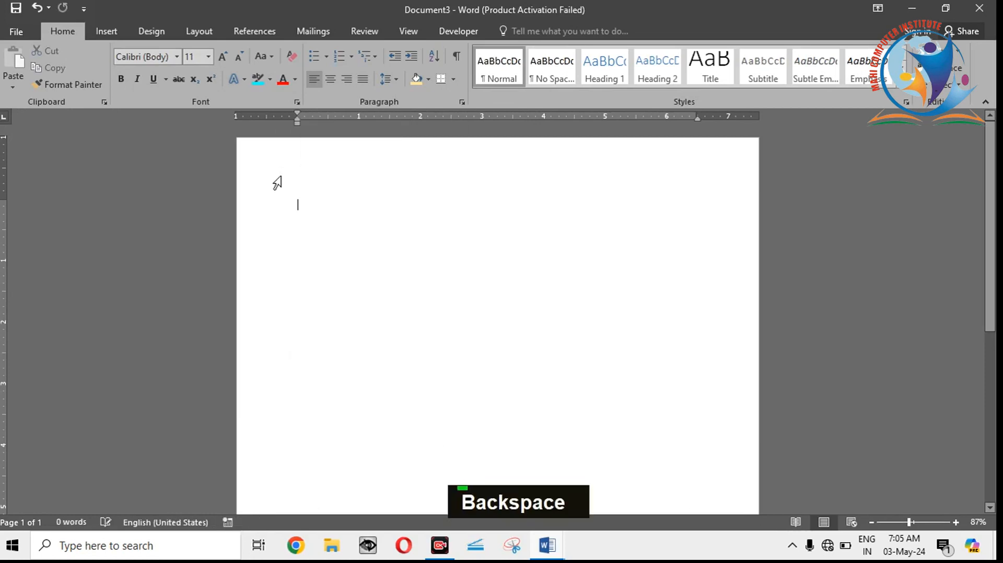
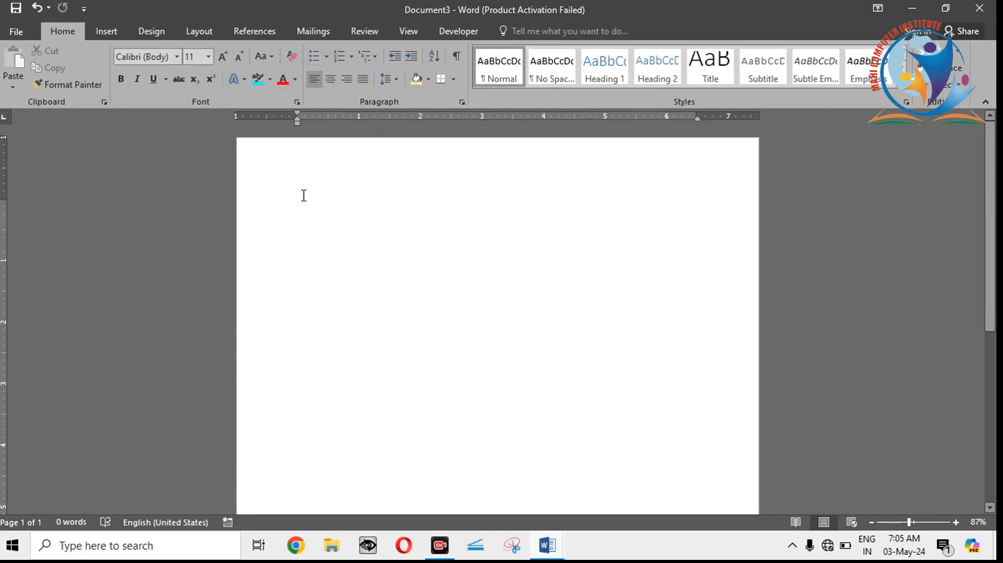
# Step: Enter a four-line list on the blank page: Fruit, Mango, Banana and Apple, each on its own line
pyautogui.write('fr')
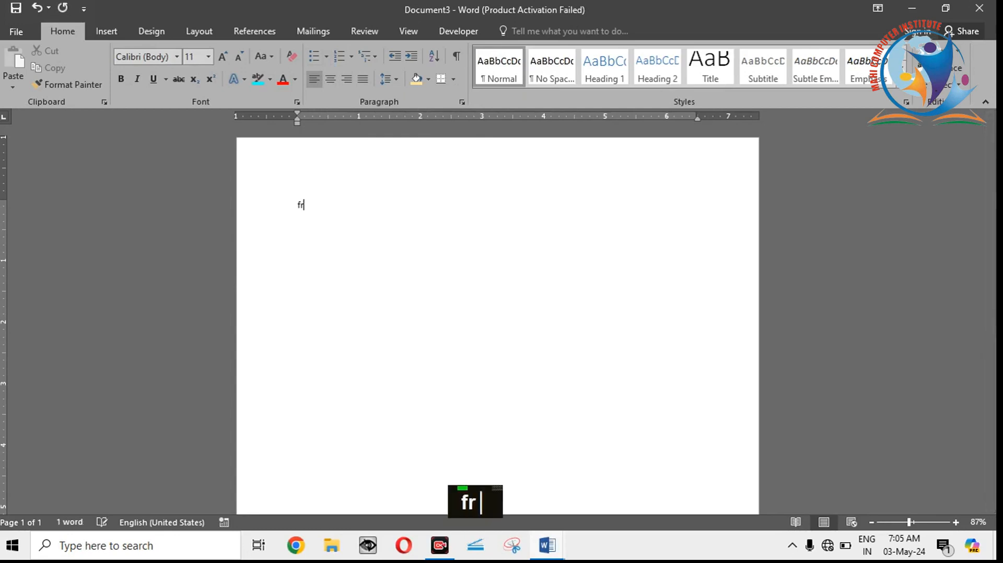
pyautogui.write('uit')
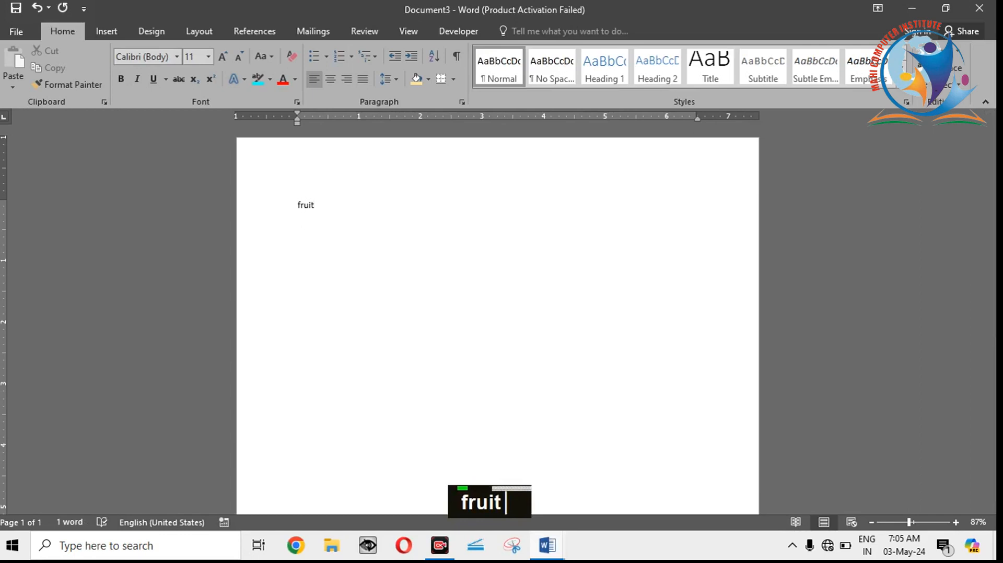
pyautogui.press('Return')
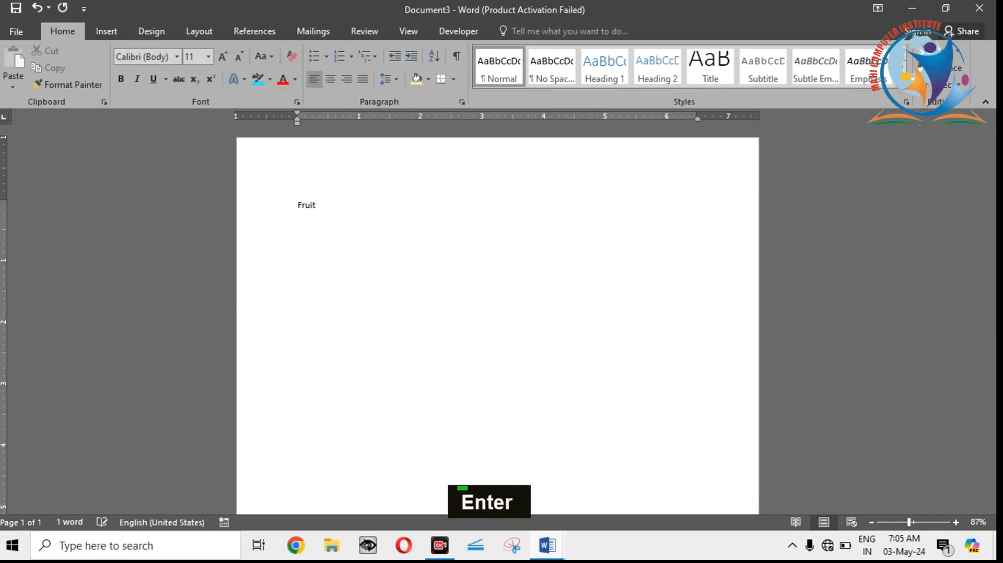
pyautogui.write('mango')
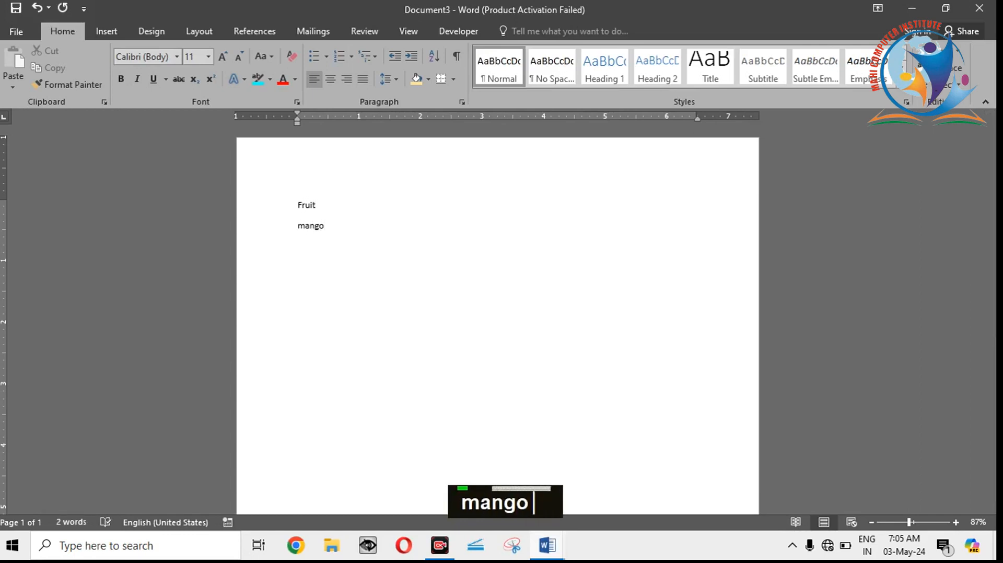
pyautogui.press('Return')
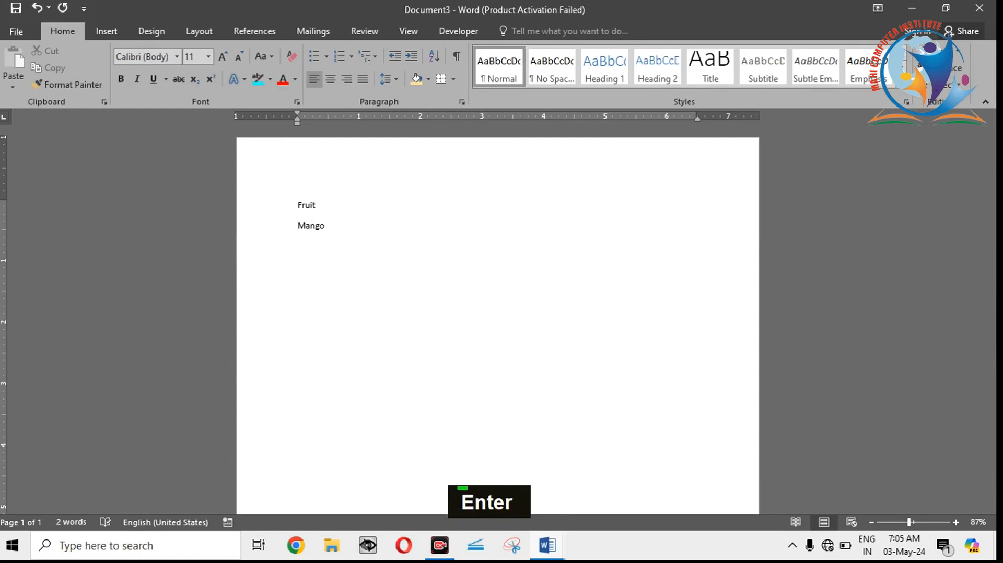
pyautogui.write('banana')
pyautogui.press('Return')
pyautogui.write('apple')
pyautogui.press('Return')
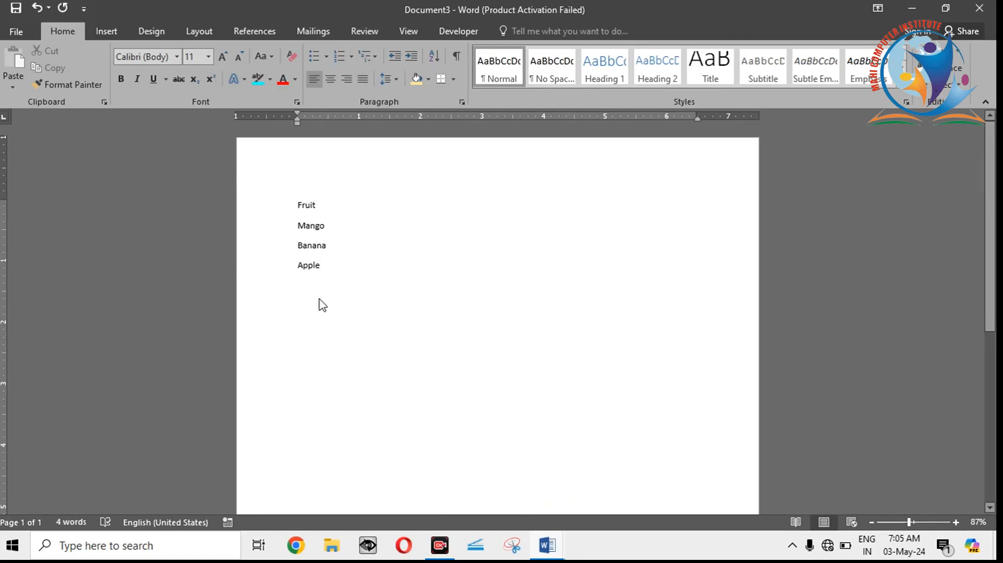
# Step: Apply asterisk bullets to all four lines from Fruit to Apple
pyautogui.moveTo(320, 305); pyautogui.dragTo(292, 216)
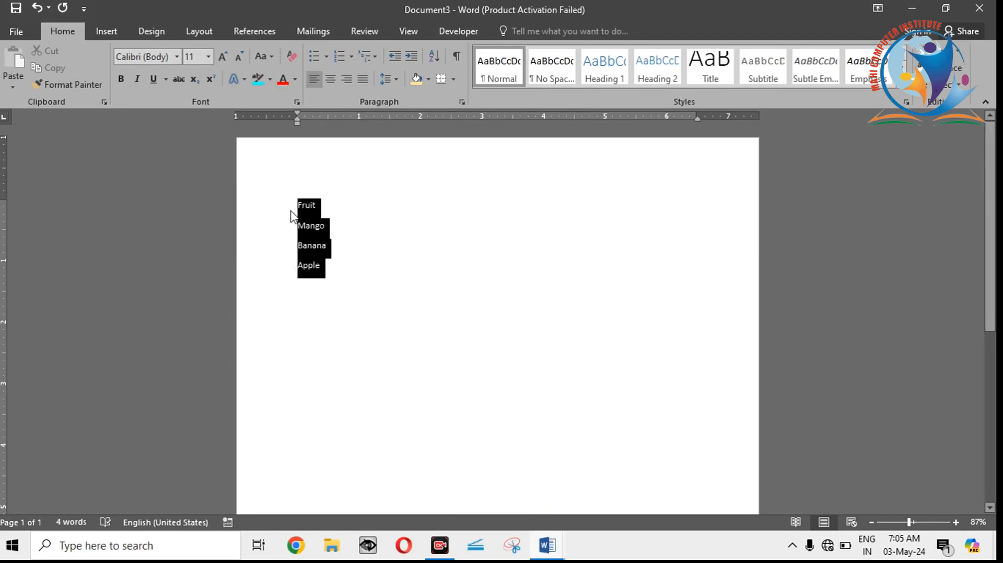
pyautogui.click(326, 58)
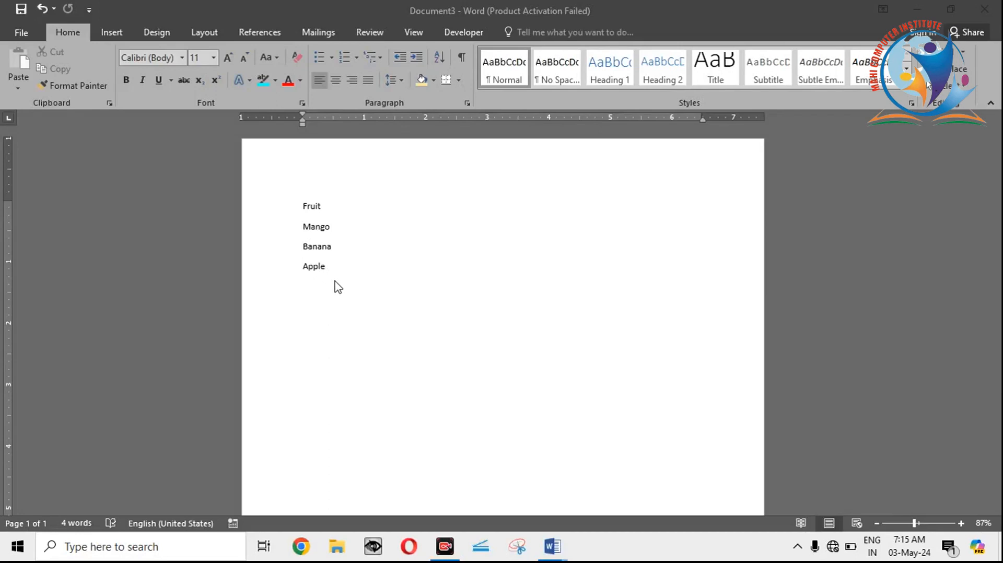
pyautogui.click(338, 279)
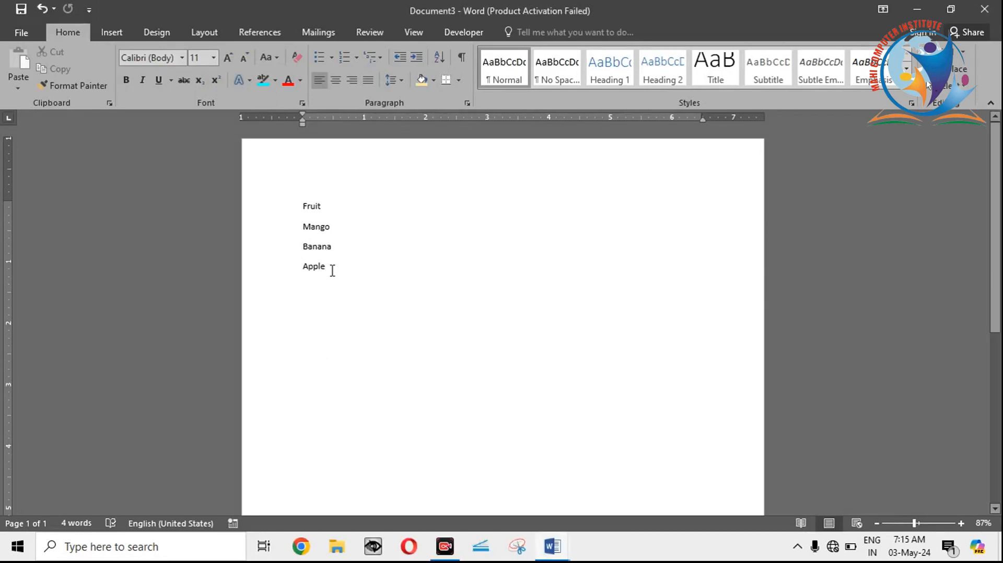
pyautogui.moveTo(327, 264); pyautogui.dragTo(302, 205)
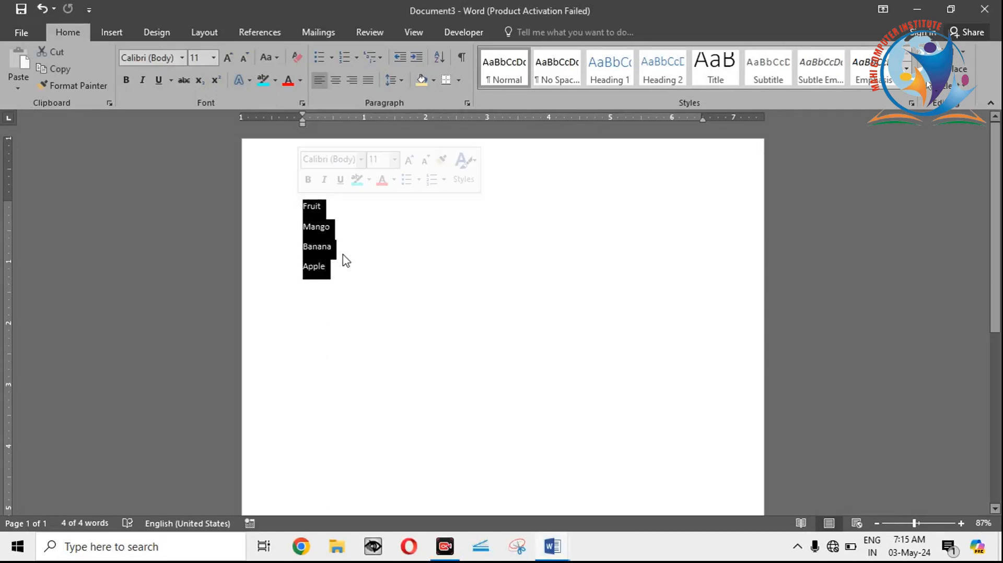
pyautogui.click(331, 59)
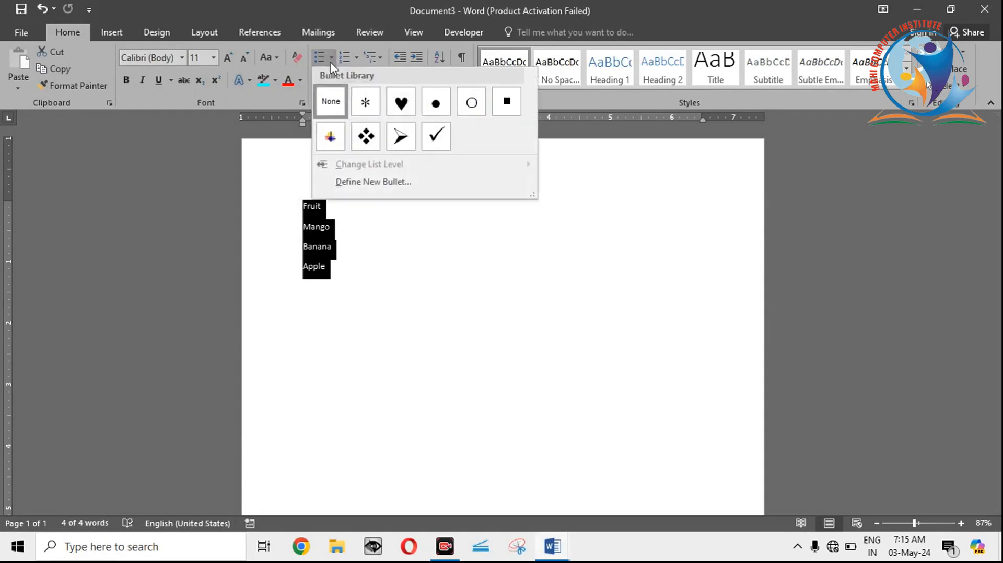
pyautogui.click(364, 102)
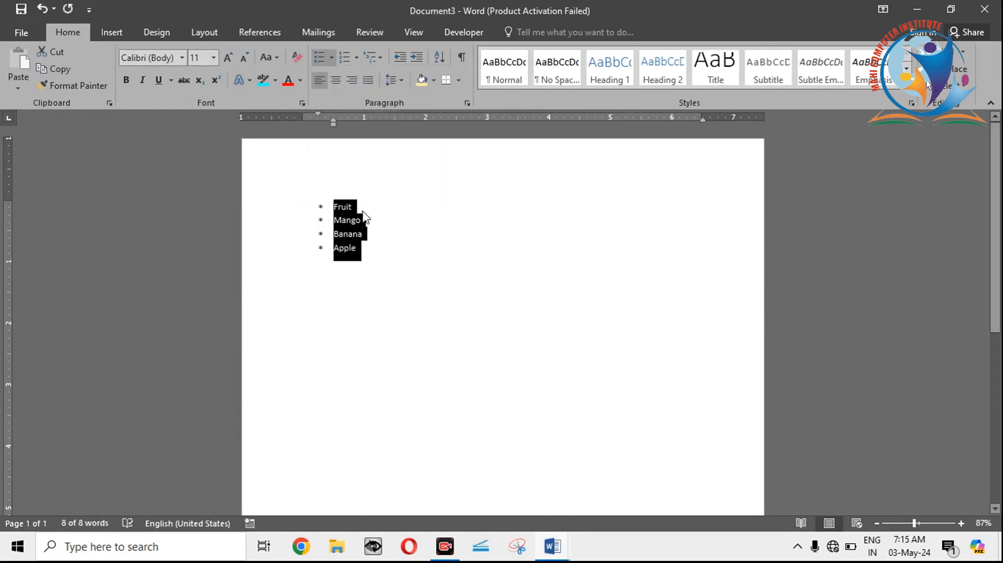
# Step: Increase the font size of the bulleted list to 20
pyautogui.doubleClick(227, 59)
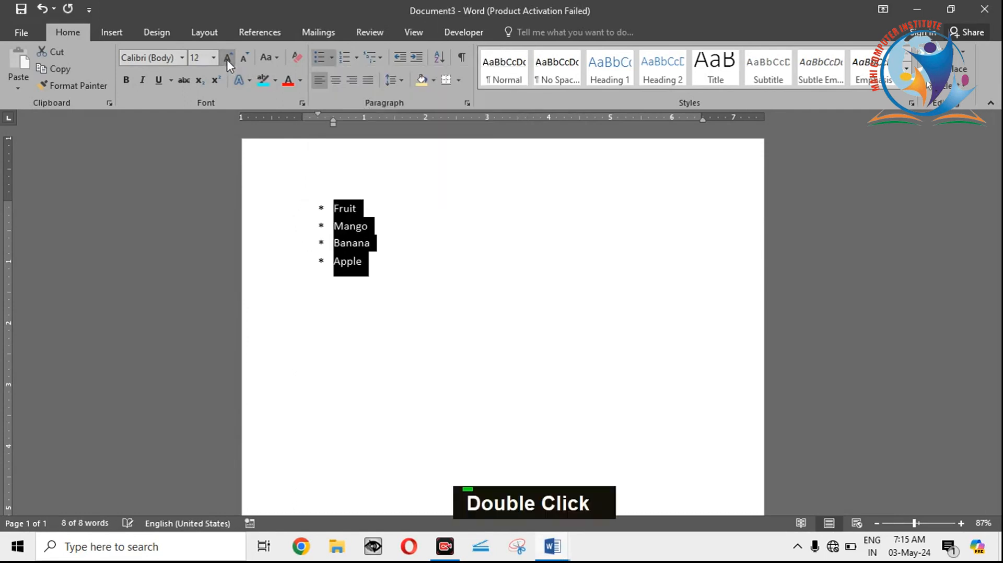
pyautogui.doubleClick(227, 59)
pyautogui.click(227, 60)
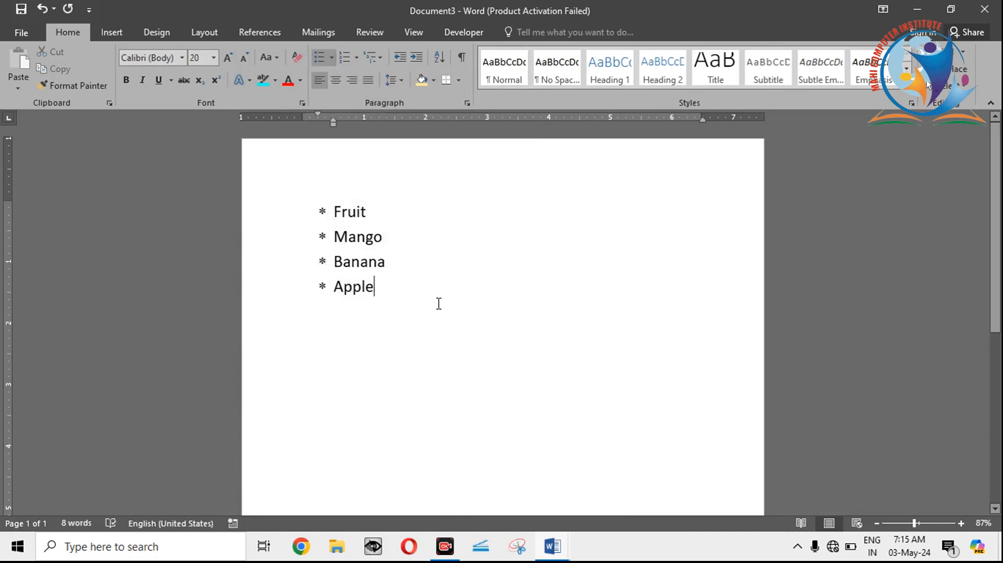
# Step: Change the bullets of all four list items to the arrowhead style
pyautogui.moveTo(389, 287); pyautogui.dragTo(340, 206)
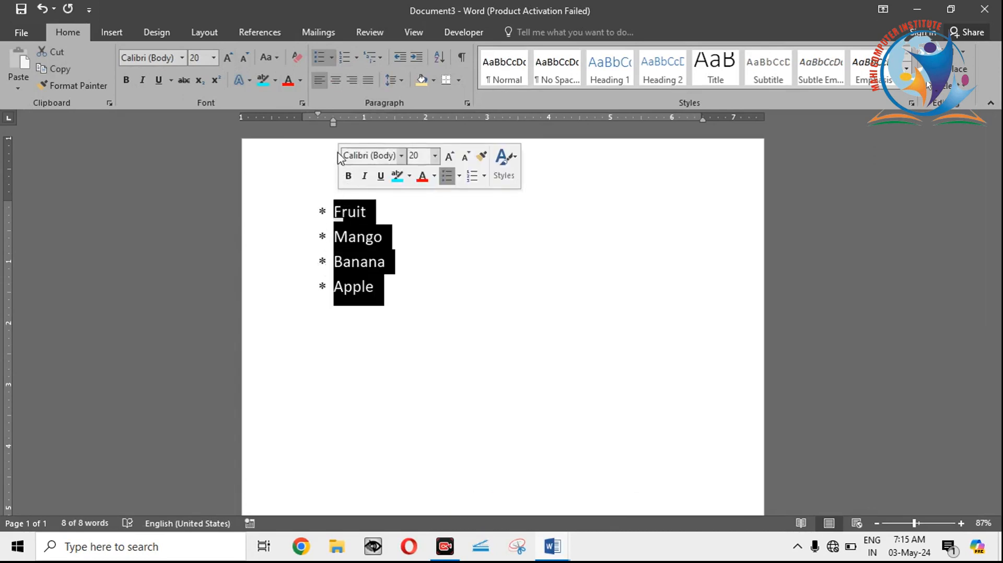
pyautogui.click(332, 57)
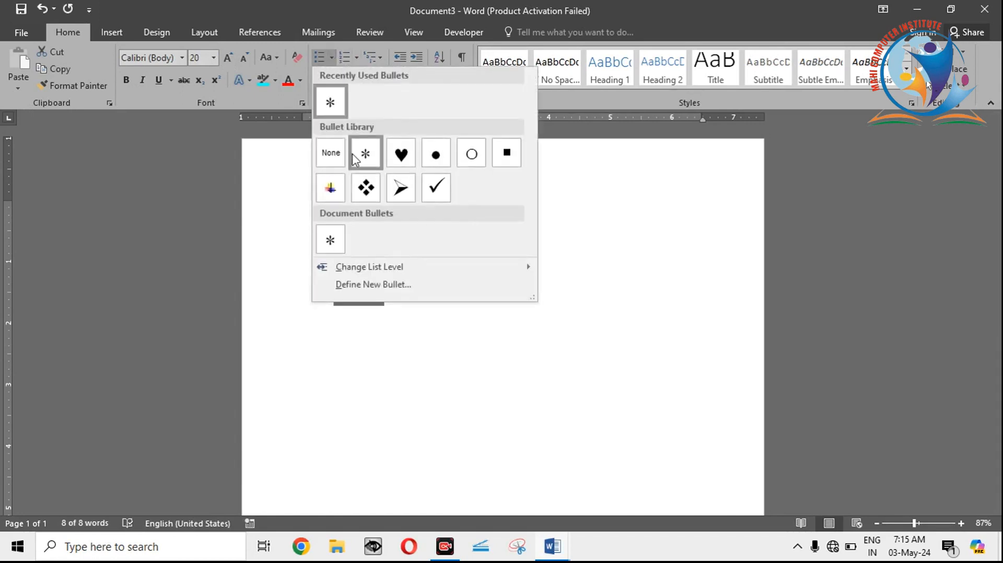
pyautogui.click(400, 188)
pyautogui.click(387, 284)
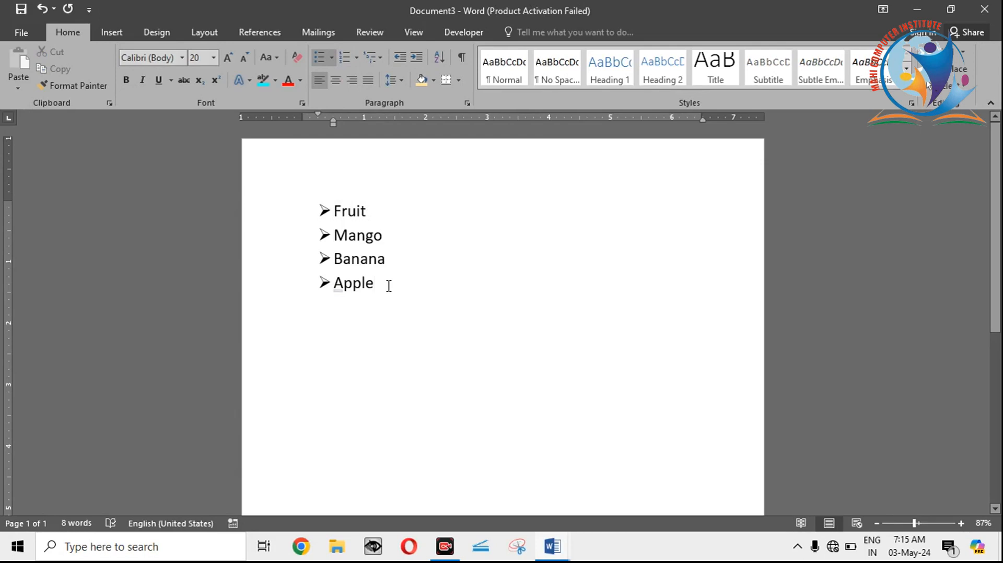
# Step: Continue the bulleted list below Apple with the sample items Abcd, Abchd and Shdf
pyautogui.press('Return')
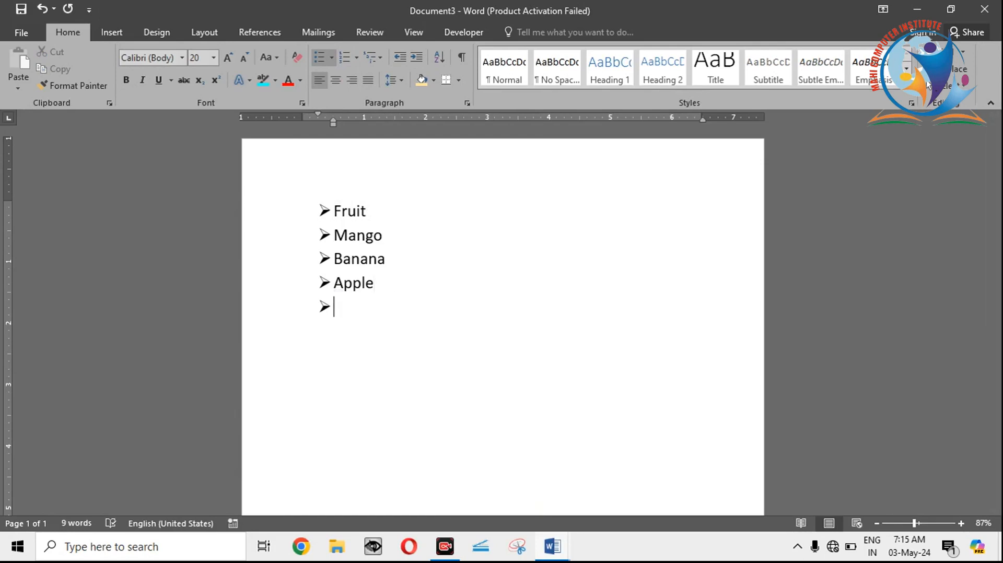
pyautogui.write('abcd')
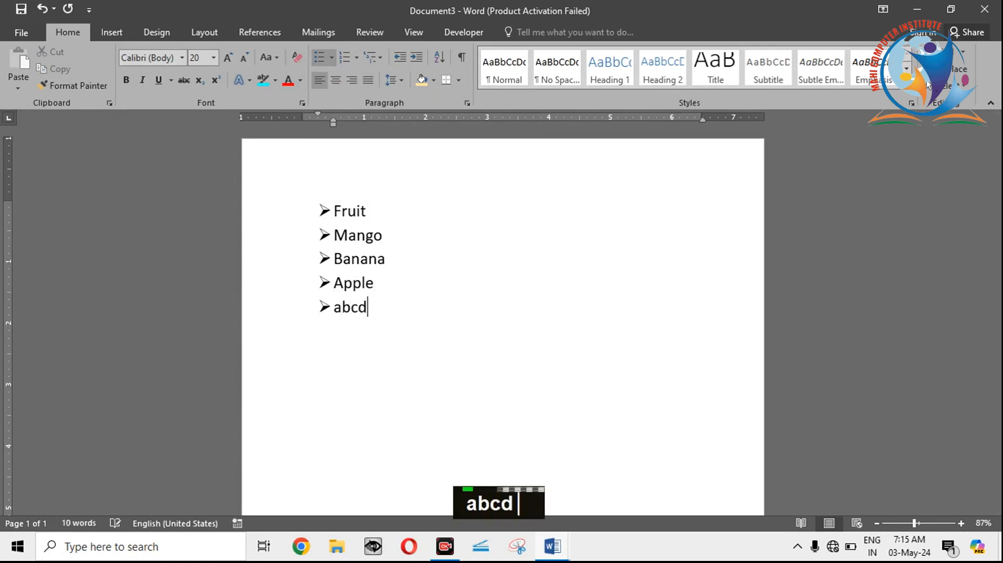
pyautogui.press('Return')
pyautogui.write('abchd')
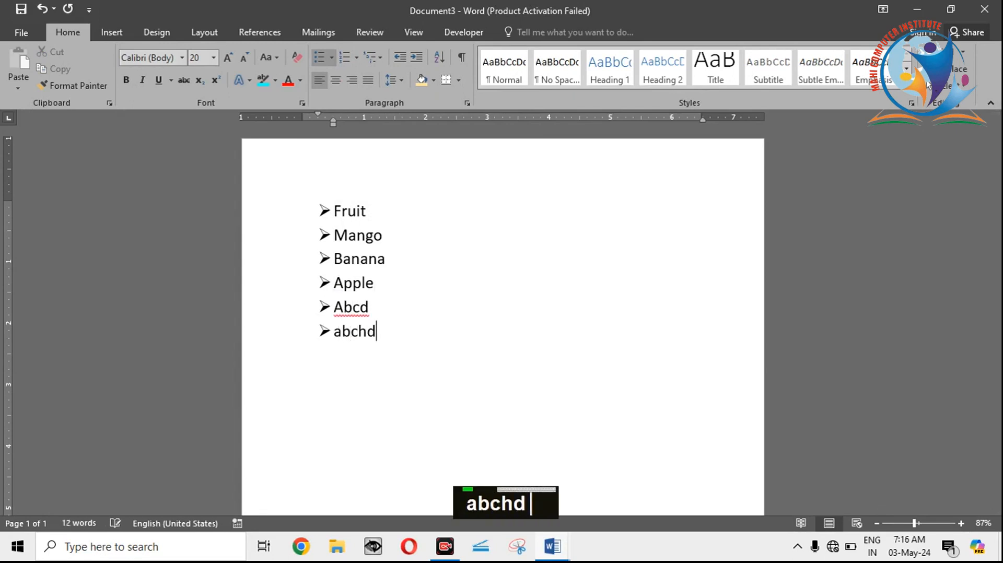
pyautogui.press('Return')
pyautogui.write('shdf')
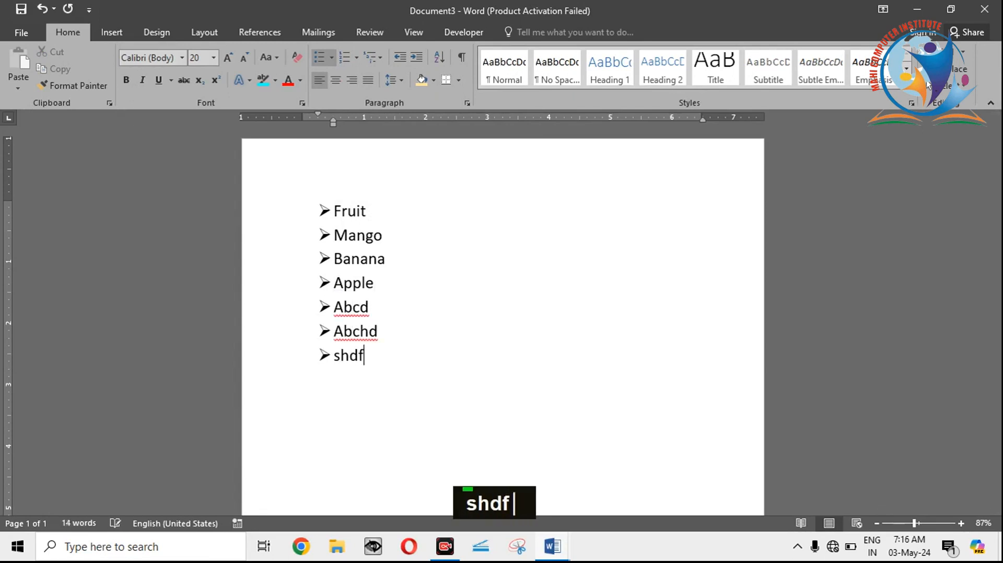
pyautogui.press('Return')
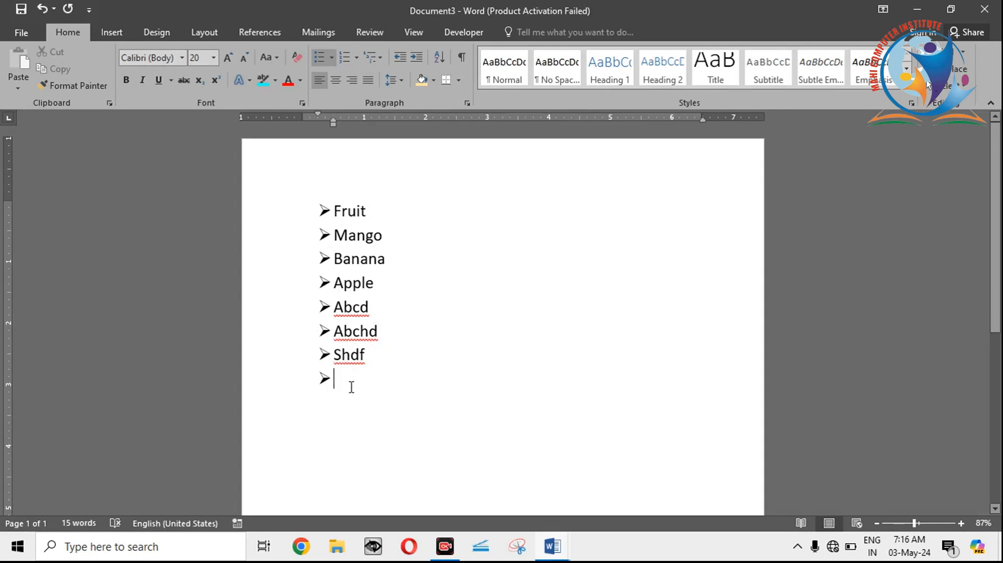
# Step: Delete the sample items below Apple and remove the leftover empty bullet
pyautogui.moveTo(333, 379); pyautogui.dragTo(320, 309)
pyautogui.press('BackSpace')
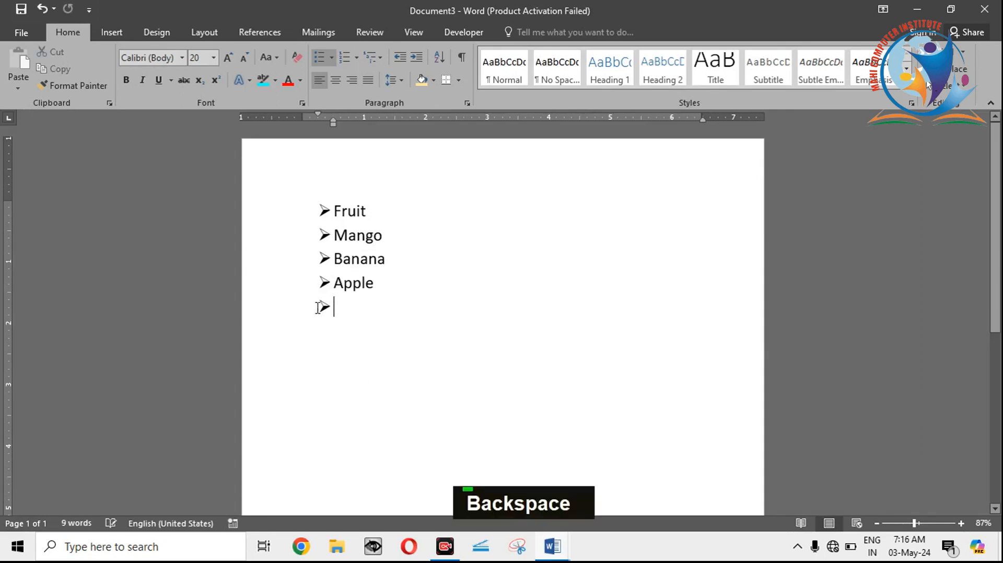
pyautogui.press('BackSpace')
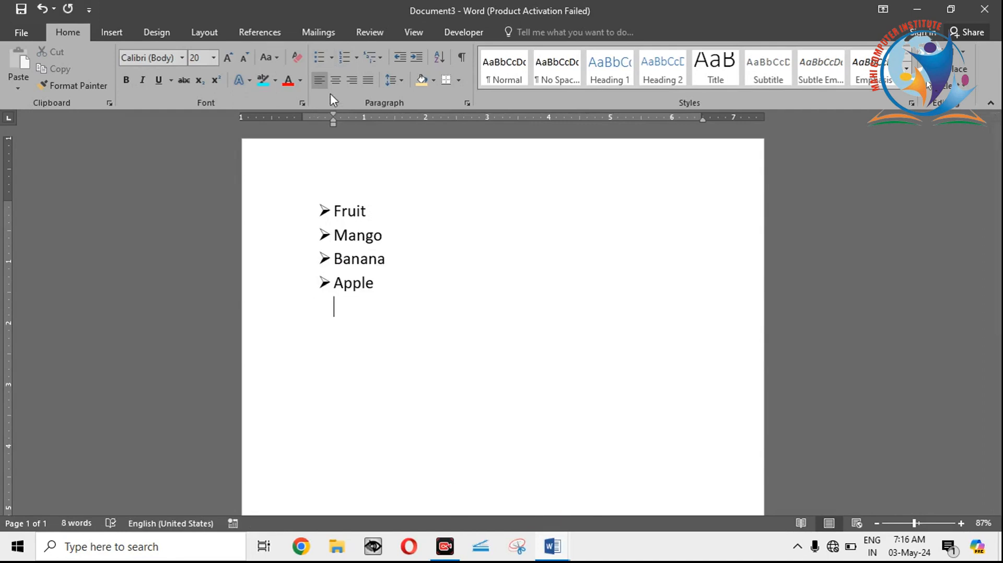
# Step: Define a new left-aligned bullet using the Om symbol from the Wingdings font, character code 92
pyautogui.click(332, 61)
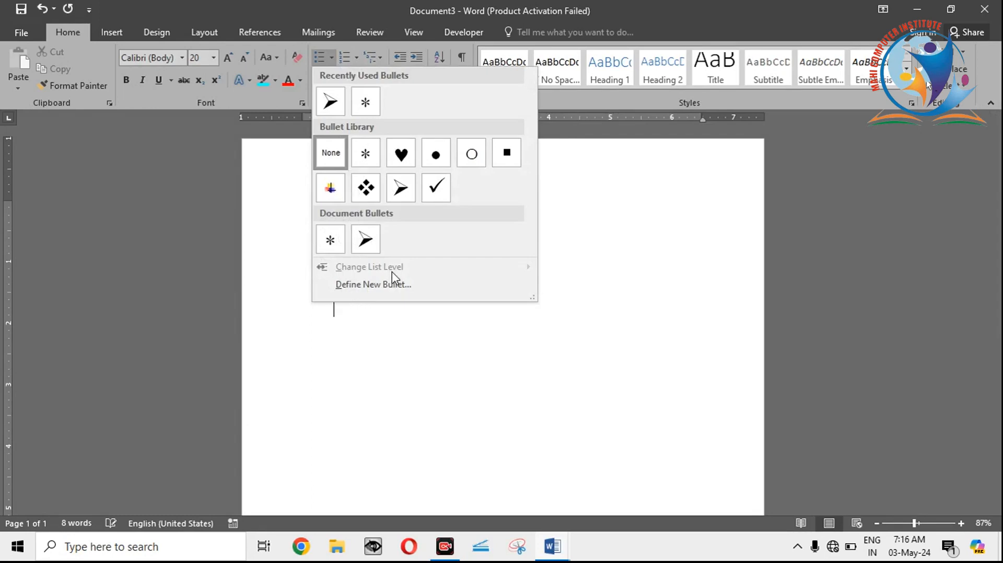
pyautogui.click(367, 285)
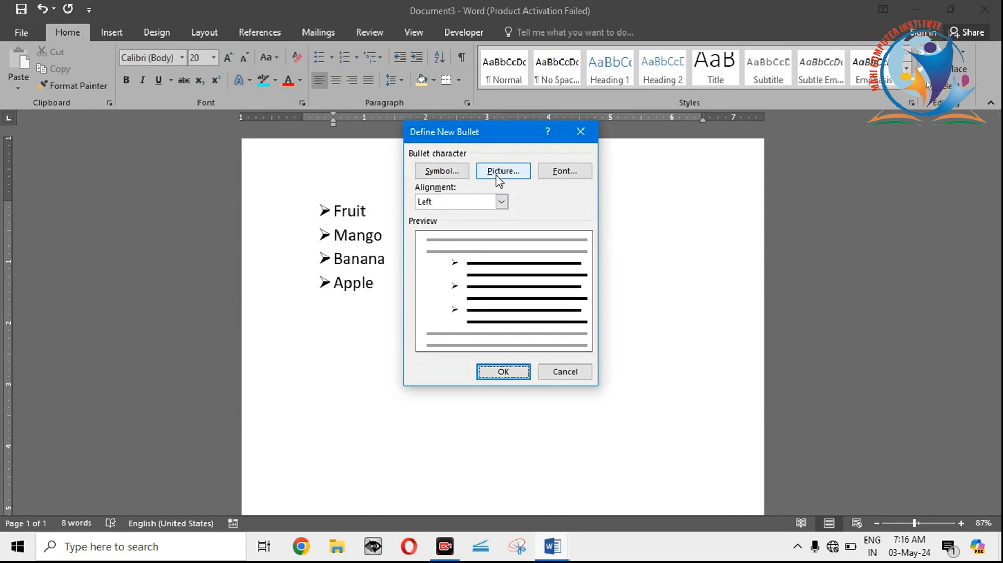
pyautogui.click(448, 168)
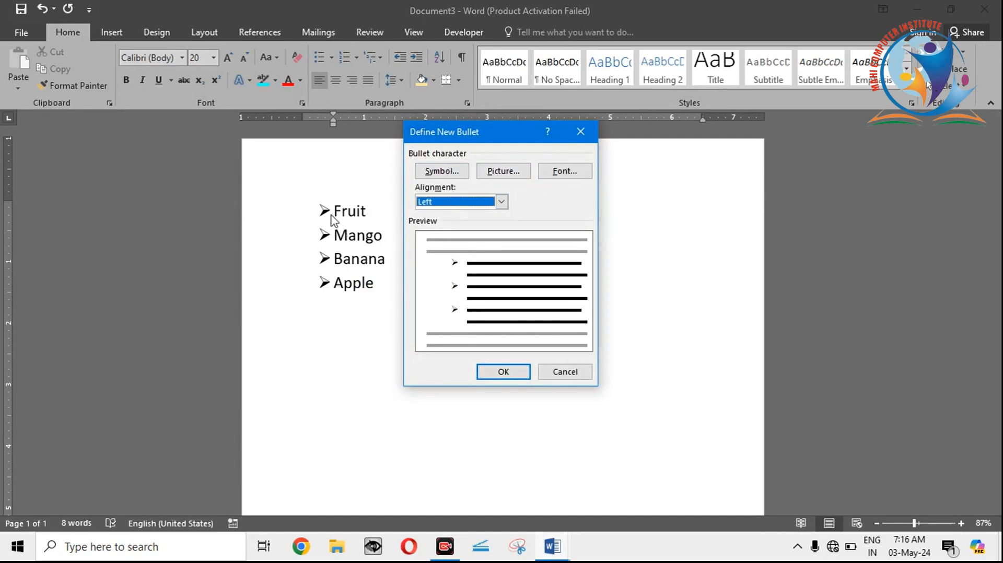
pyautogui.click(452, 175)
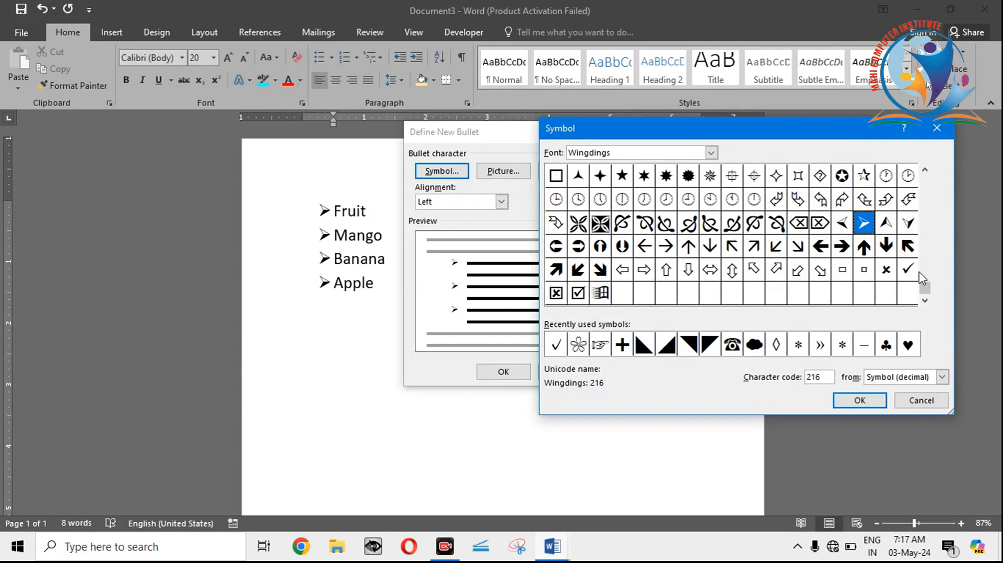
pyautogui.moveTo(926, 294); pyautogui.dragTo(927, 259)
pyautogui.scroll(3, 926, 259)
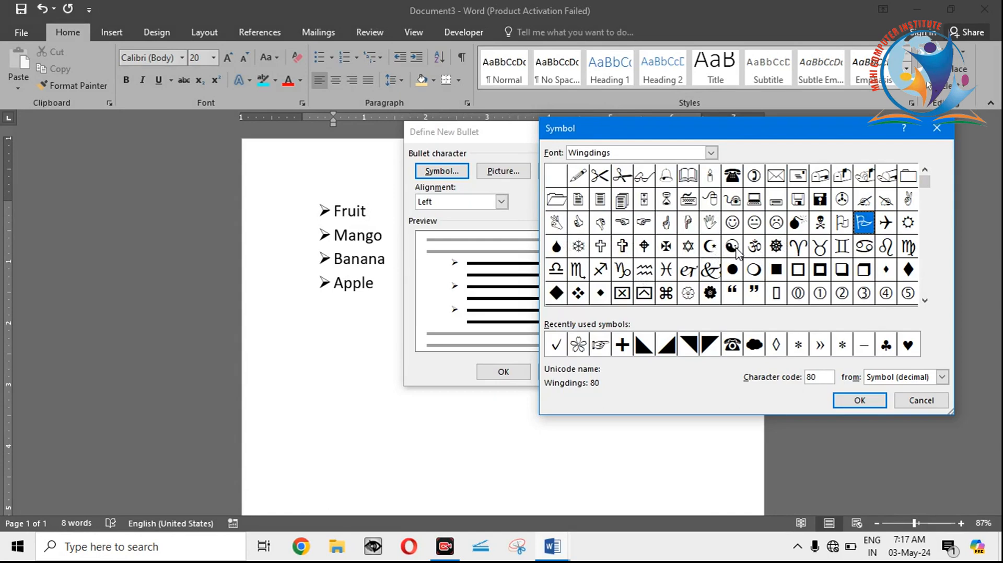
pyautogui.click(757, 249)
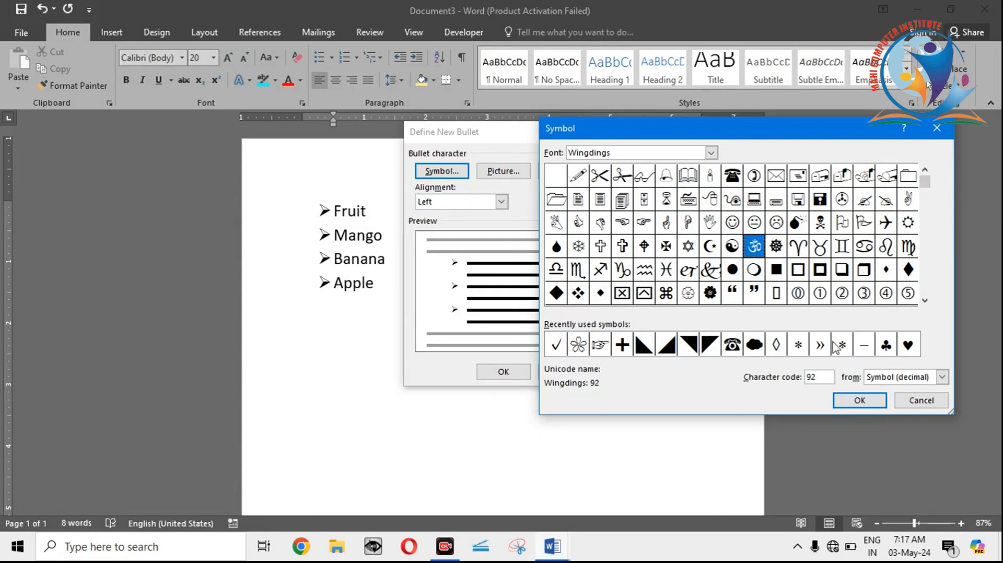
pyautogui.click(861, 401)
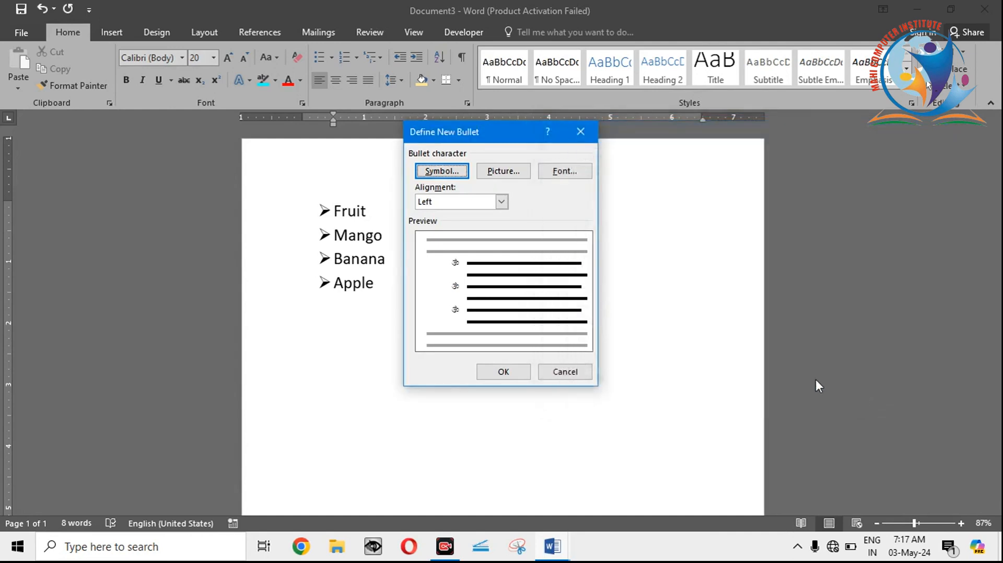
pyautogui.click(517, 372)
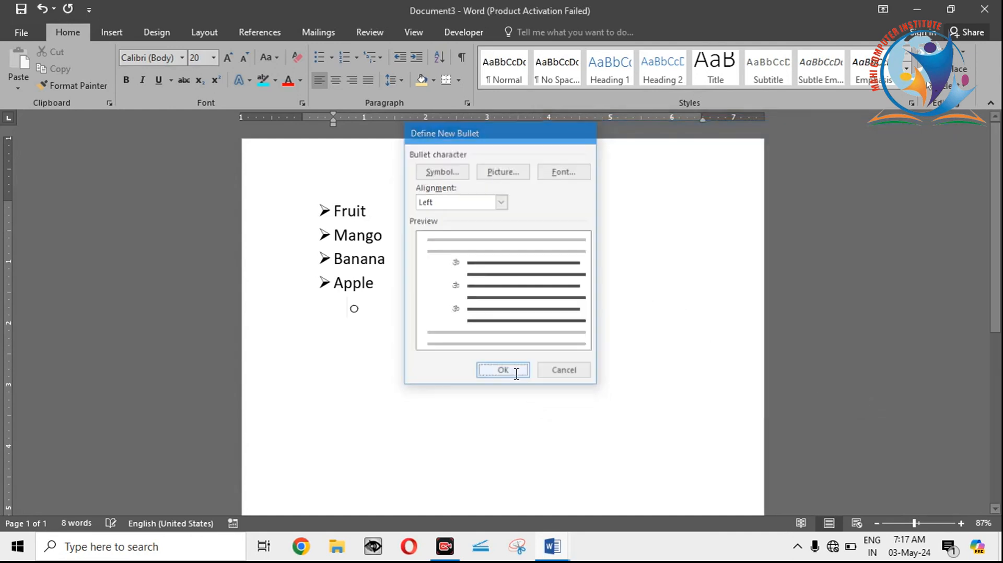
# Step: Remove the stray empty bullet below Apple and apply the Om symbol bullet to all four list items
pyautogui.press('BackSpace')
pyautogui.press('BackSpace')
pyautogui.moveTo(421, 307); pyautogui.dragTo(321, 203)
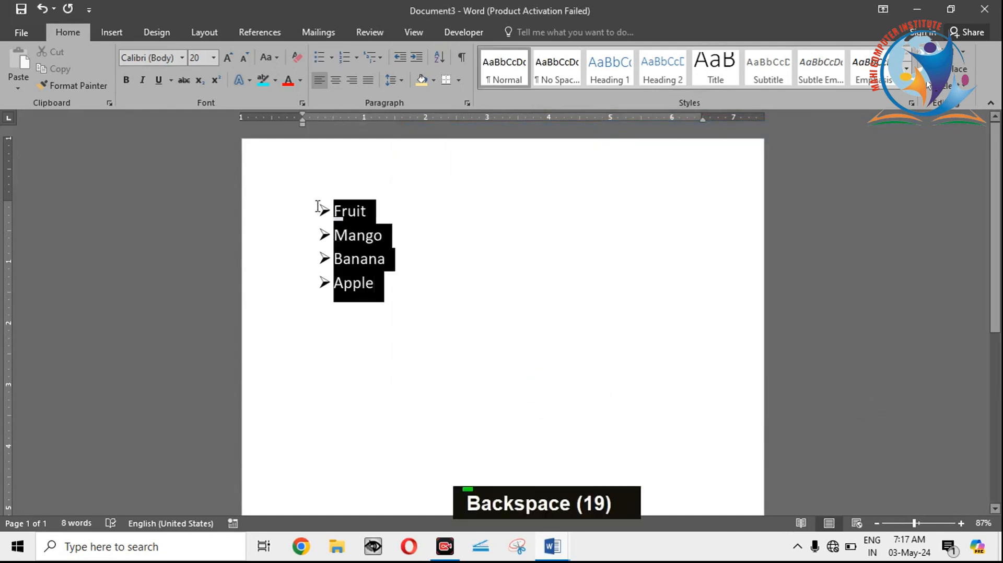
pyautogui.click(331, 58)
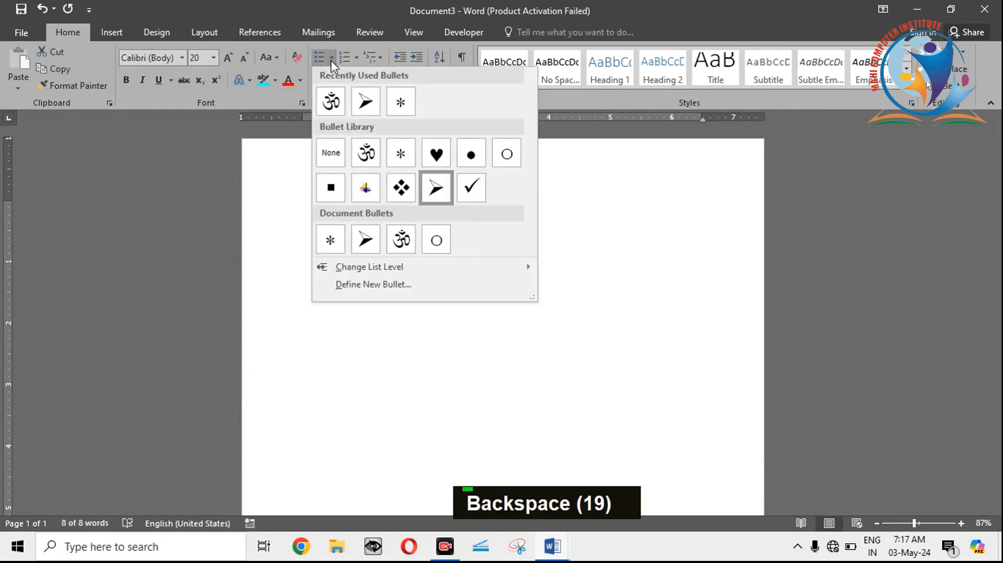
pyautogui.click(332, 101)
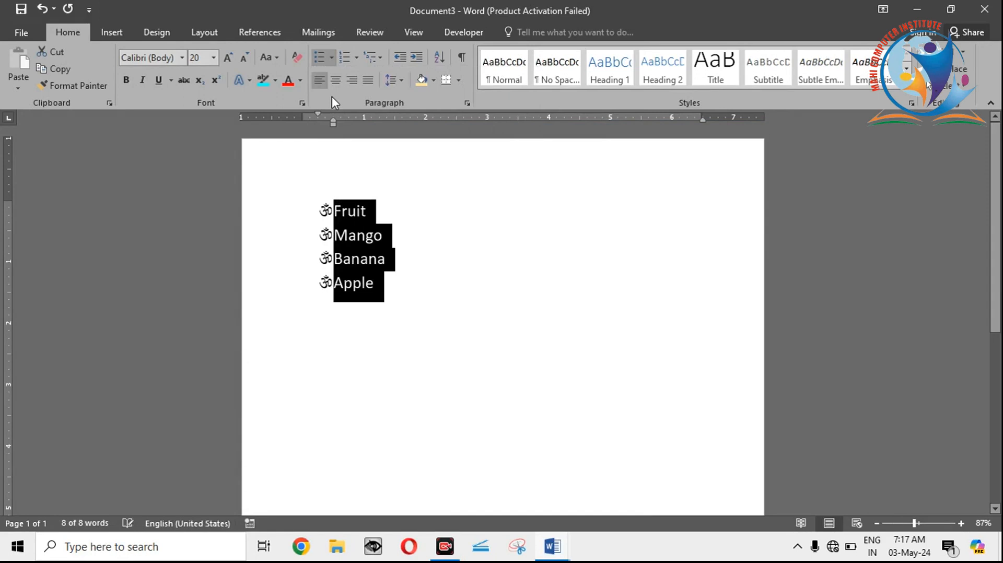
# Step: Continue the Om-bulleted list below Apple with the sample items hsgsgd and sgdgsg
pyautogui.click(449, 320)
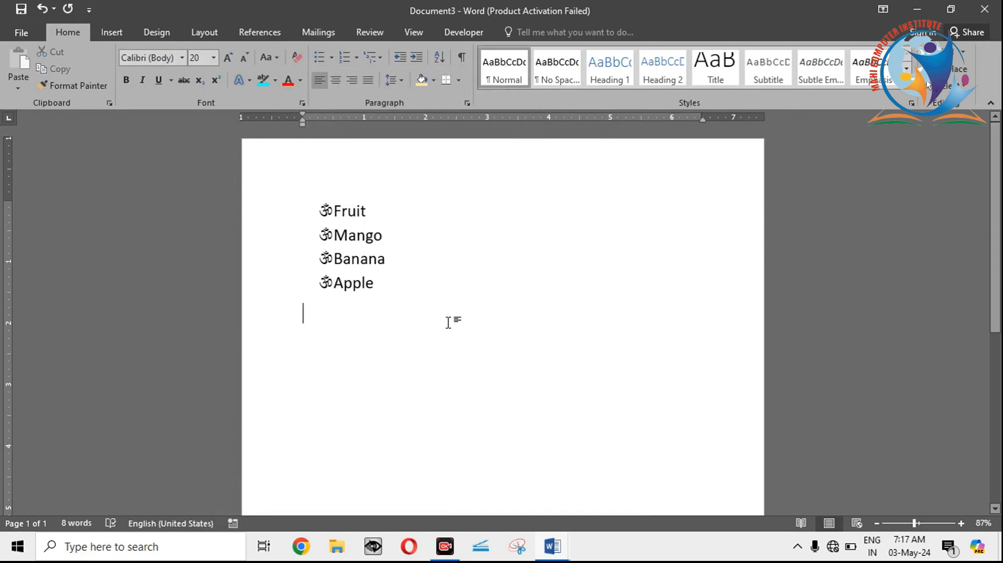
pyautogui.click(390, 283)
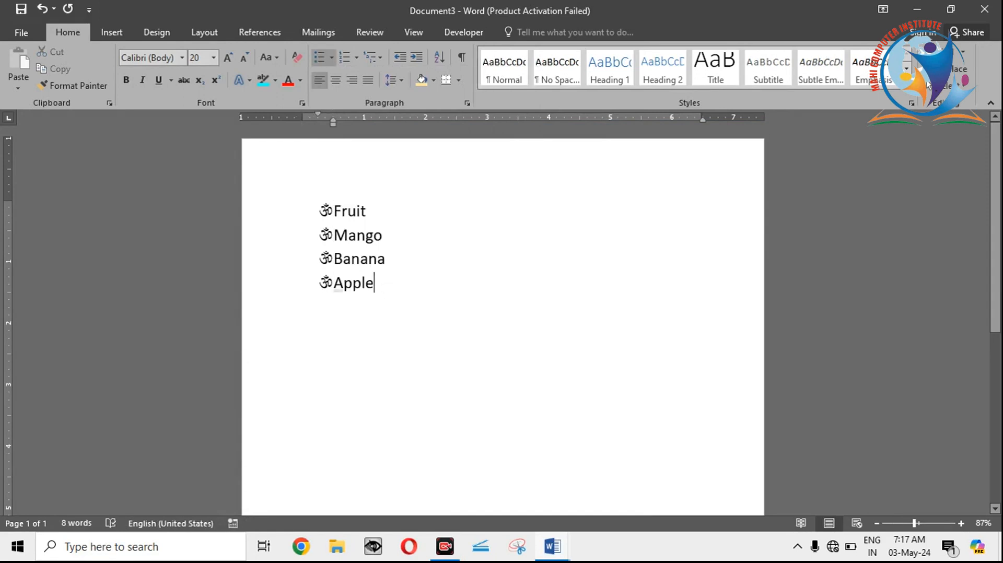
pyautogui.press('Return')
pyautogui.write('hsgsgd')
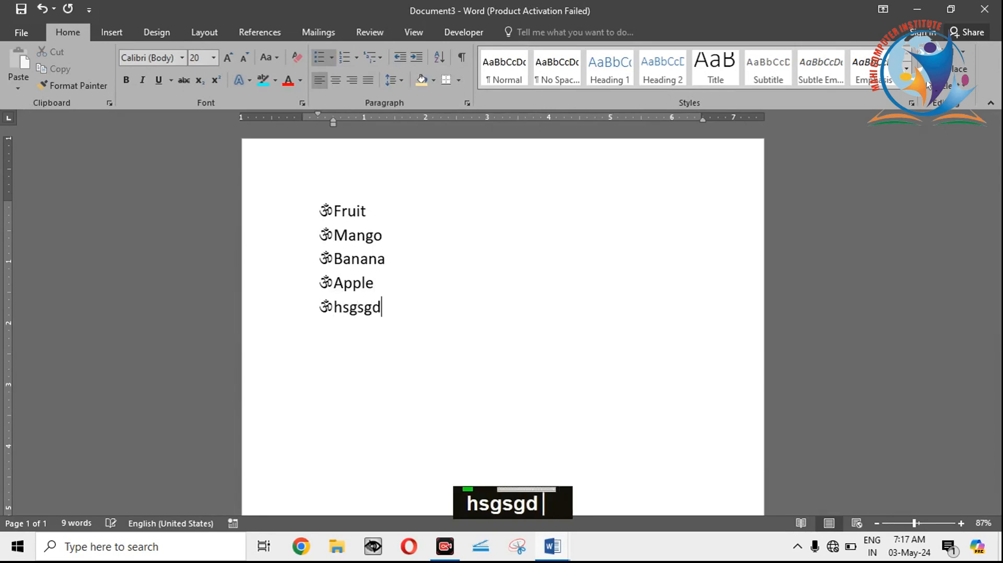
pyautogui.press('Return')
pyautogui.write('sgdgsg')
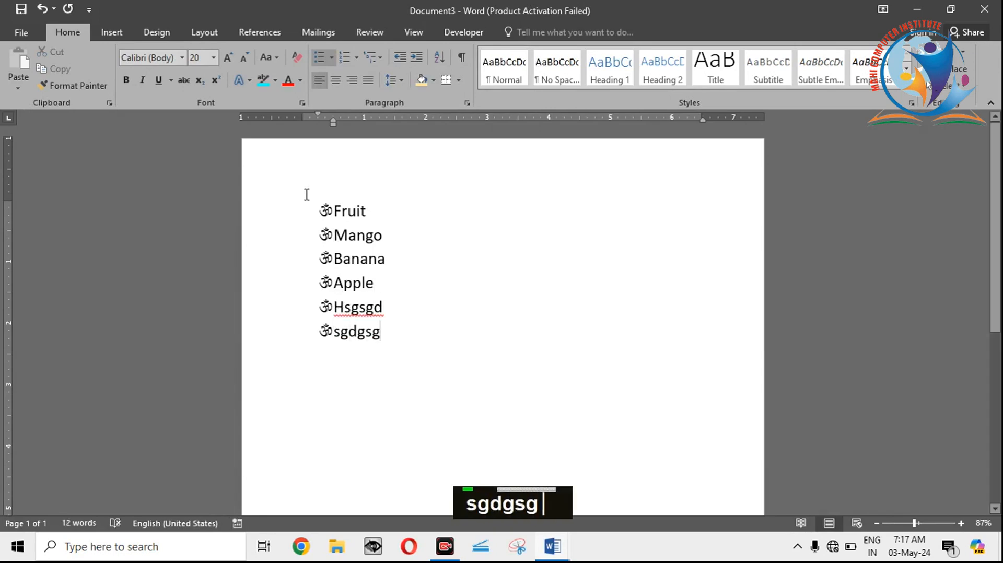
# Step: Remove the Om bullets from all six list items
pyautogui.moveTo(387, 335); pyautogui.dragTo(322, 166)
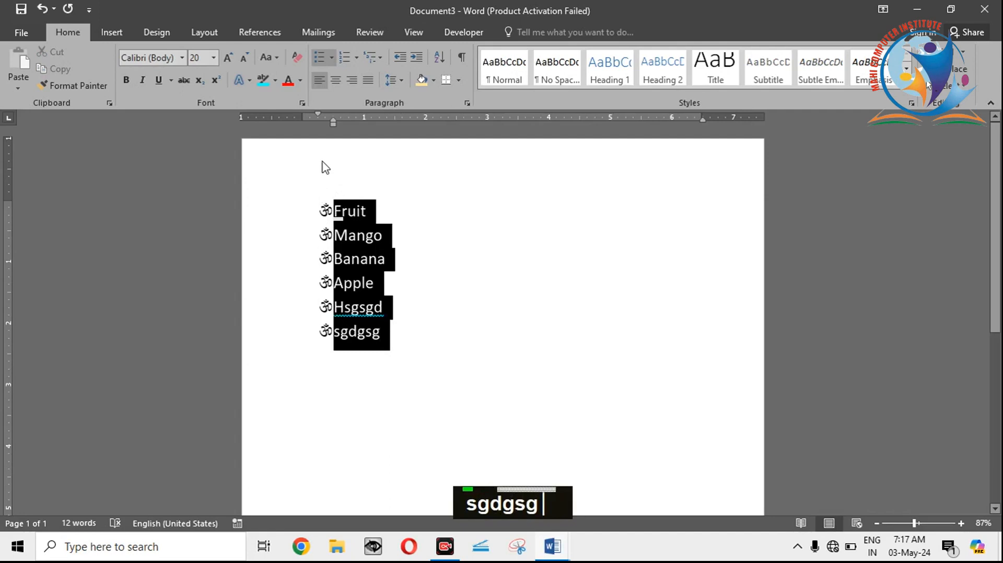
pyautogui.click(332, 57)
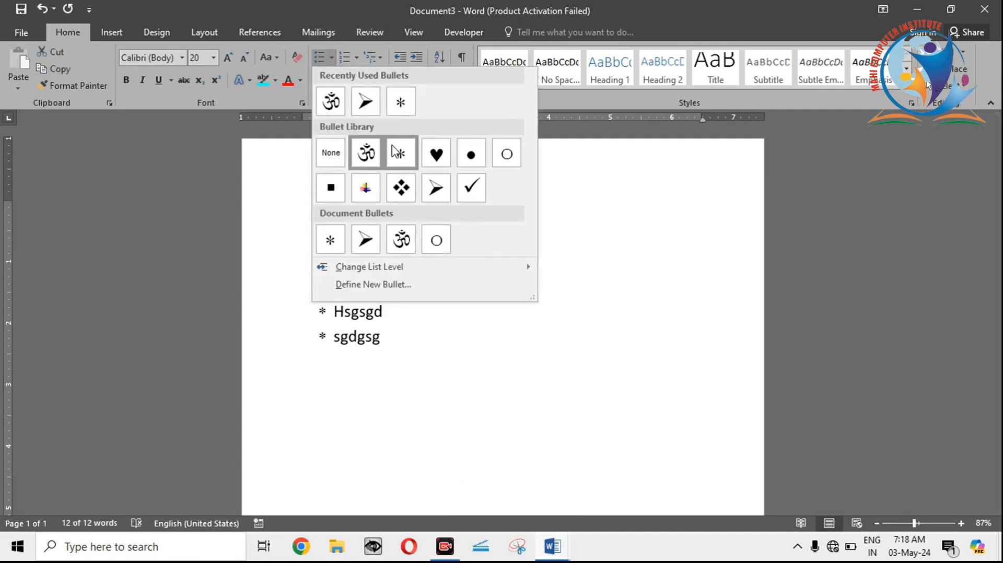
pyautogui.click(337, 152)
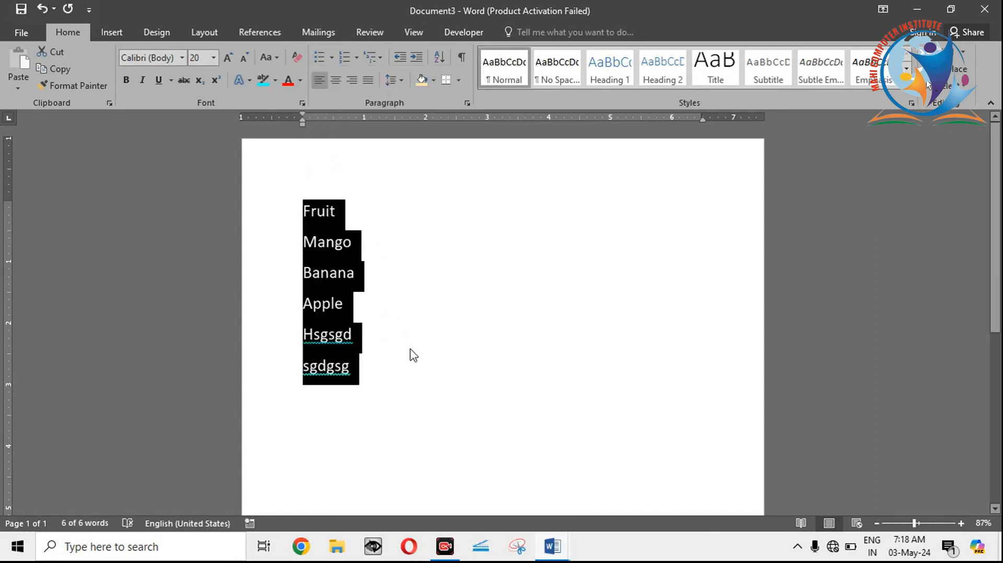
# Step: Define a picture bullet for the six items using image 1 from the mm folder on the Desktop, chosen offline
pyautogui.click(331, 57)
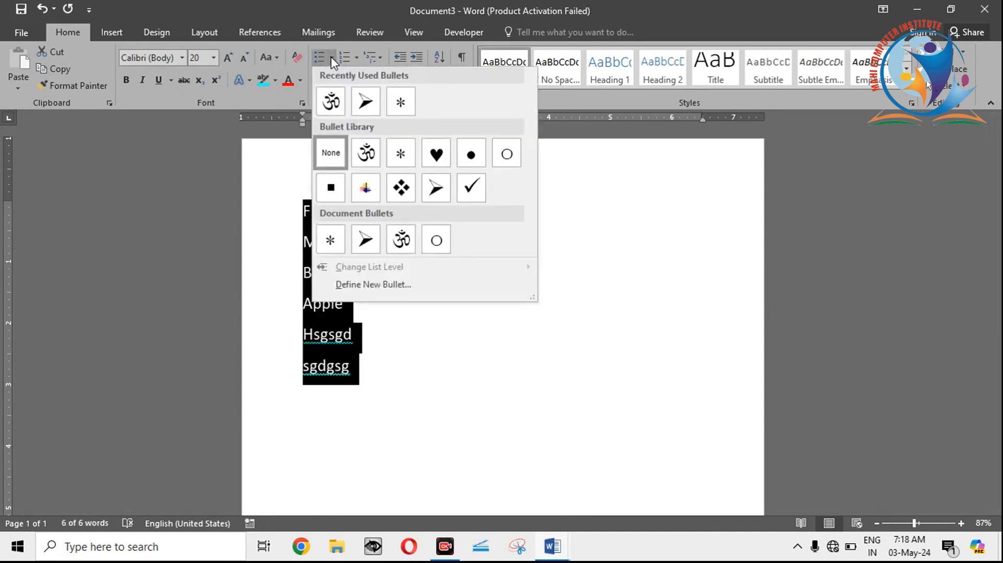
pyautogui.click(372, 286)
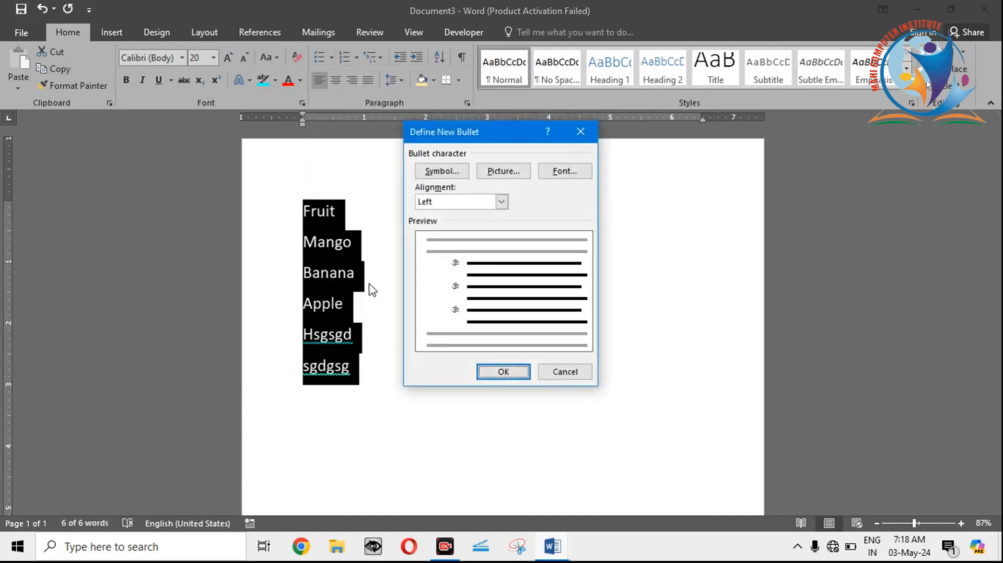
pyautogui.click(505, 172)
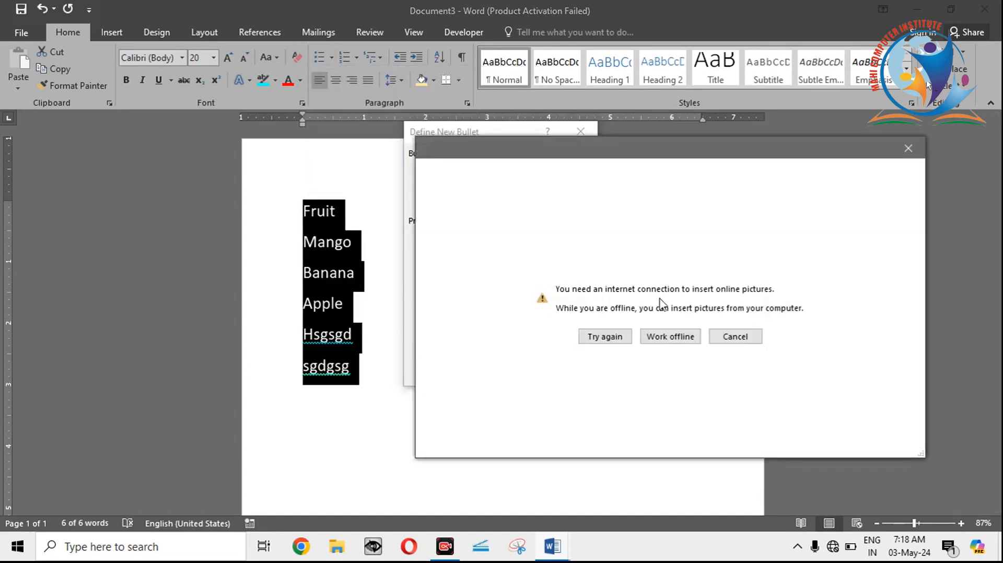
pyautogui.click(671, 339)
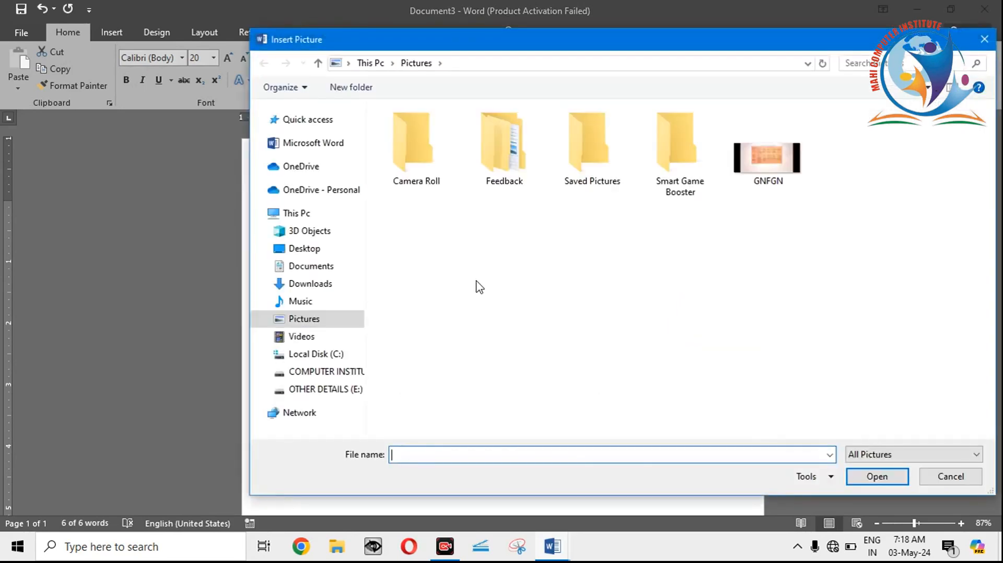
pyautogui.click(334, 252)
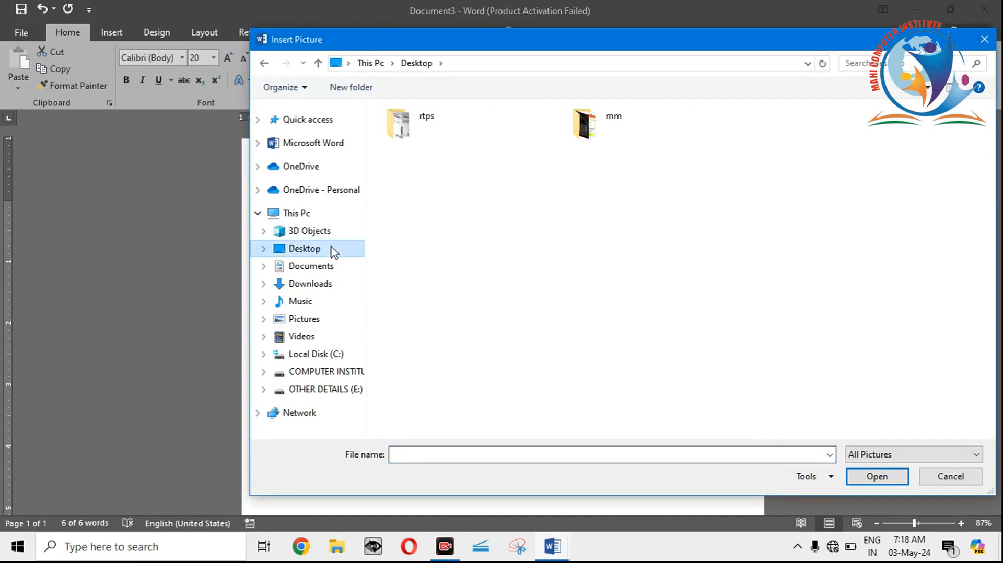
pyautogui.doubleClick(608, 127)
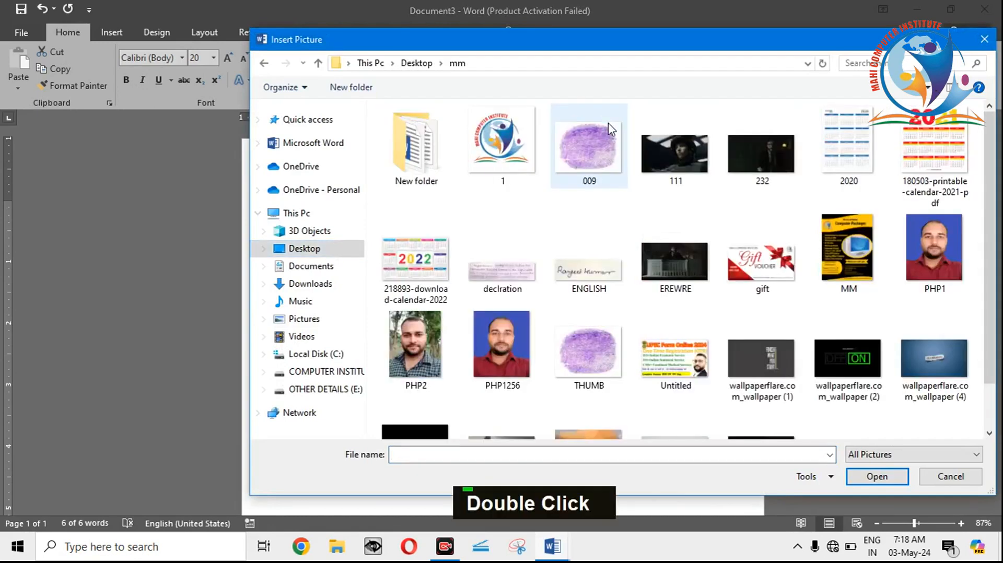
pyautogui.click(510, 149)
pyautogui.doubleClick(510, 149)
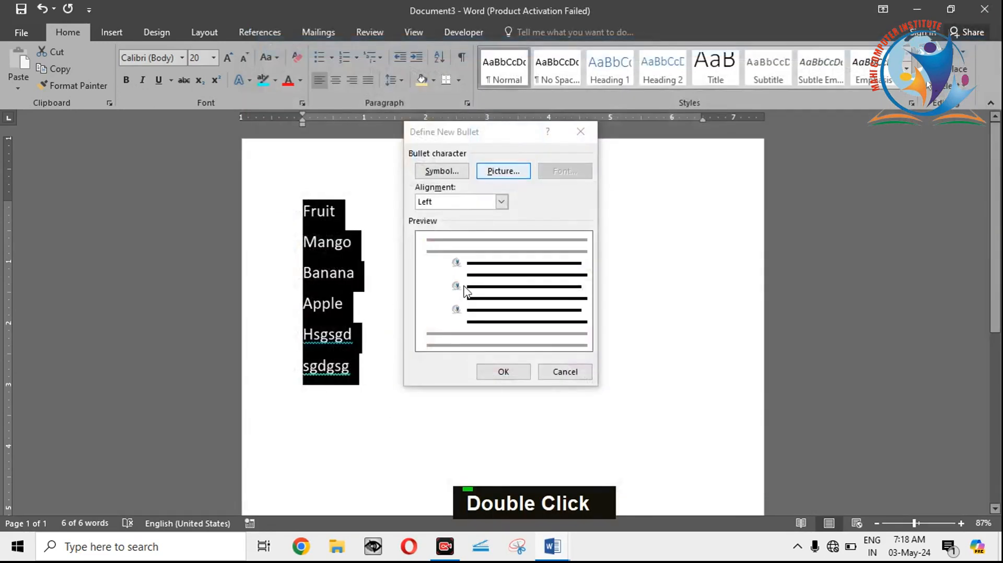
pyautogui.click(503, 372)
pyautogui.click(466, 358)
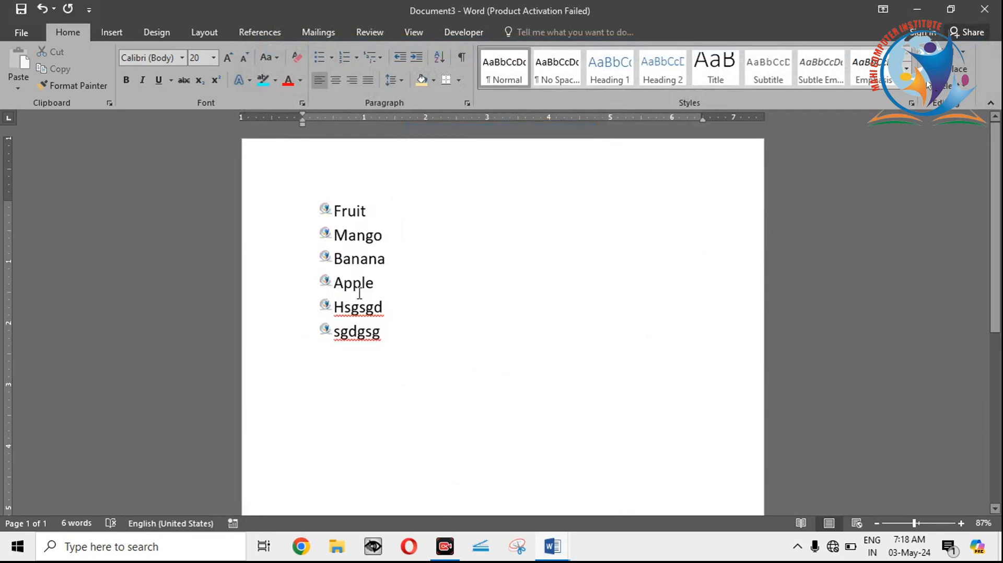
# Step: Enlarge the whole picture-bulleted list to font size 36
pyautogui.moveTo(389, 332); pyautogui.dragTo(304, 196)
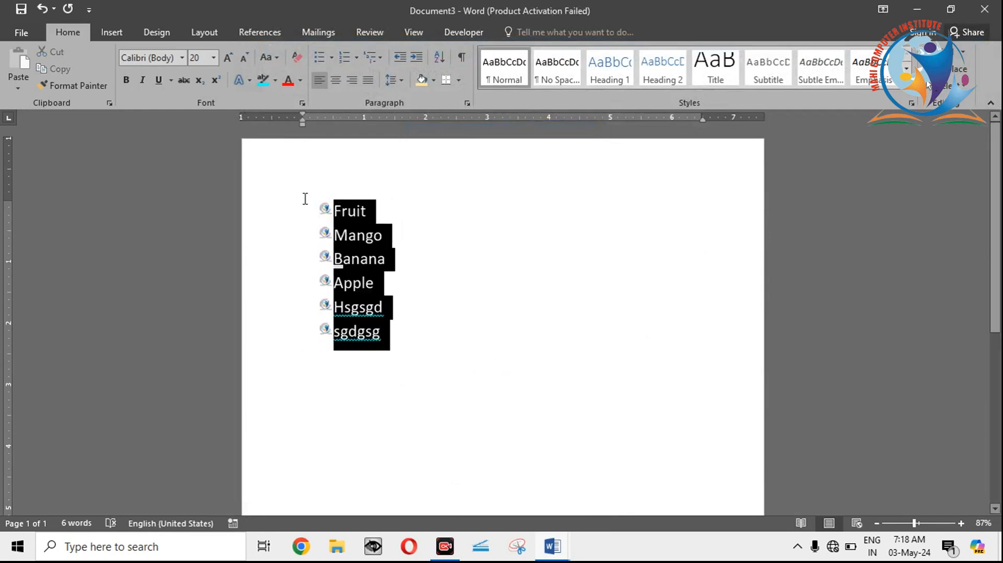
pyautogui.click(225, 57)
pyautogui.click(224, 56)
pyautogui.click(225, 56)
pyautogui.click(224, 57)
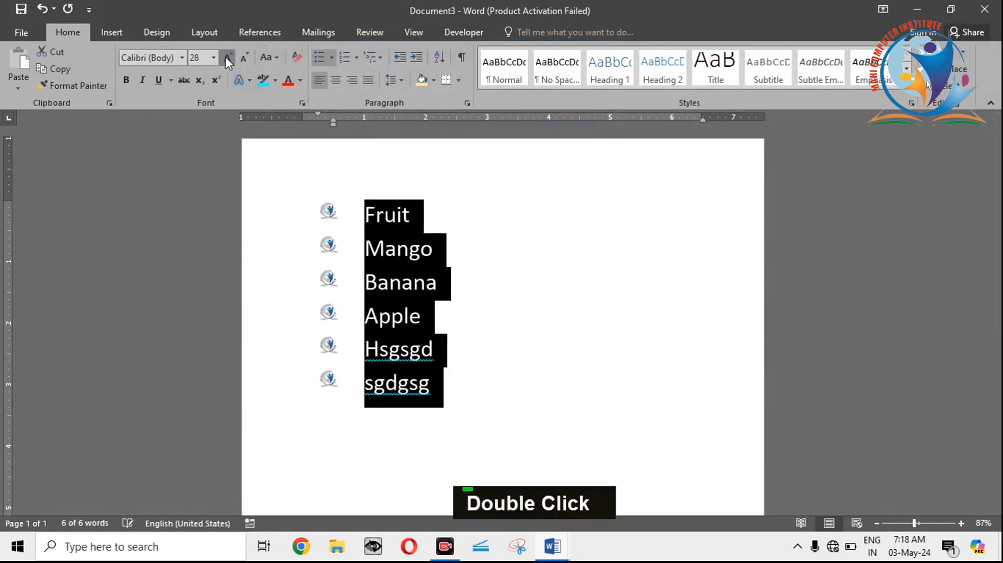
pyautogui.click(225, 57)
pyautogui.click(457, 233)
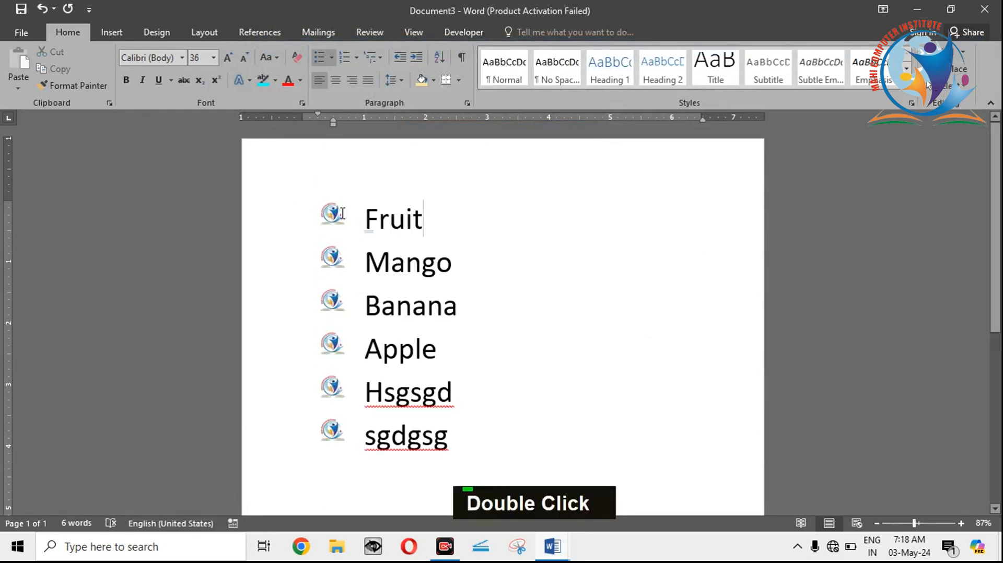
# Step: Add the sample item fsd at the end of the list and delete all sample items below Apple
pyautogui.click(459, 449)
pyautogui.press('Return')
pyautogui.write('fsd')
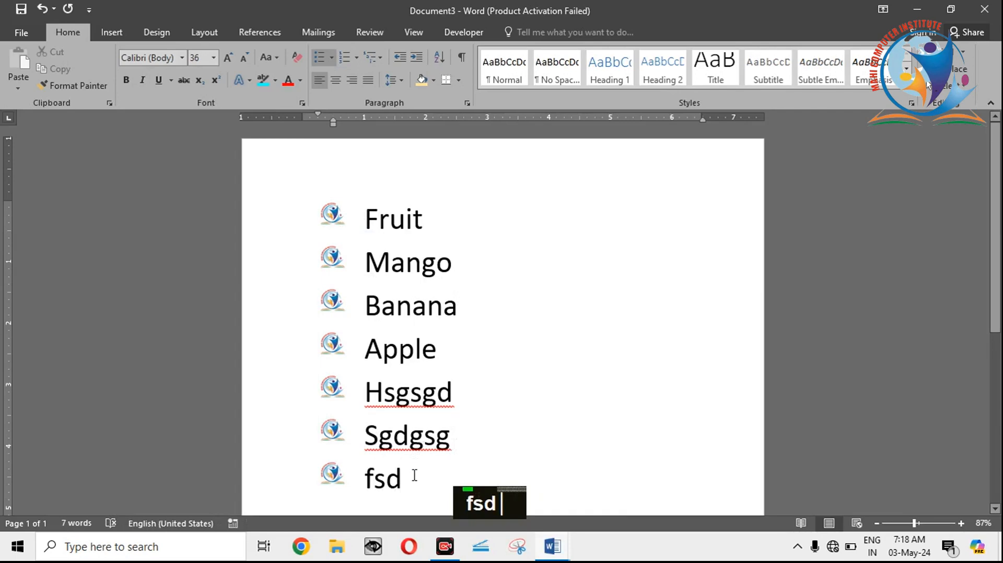
pyautogui.moveTo(414, 474); pyautogui.dragTo(366, 395)
pyautogui.press('BackSpace')
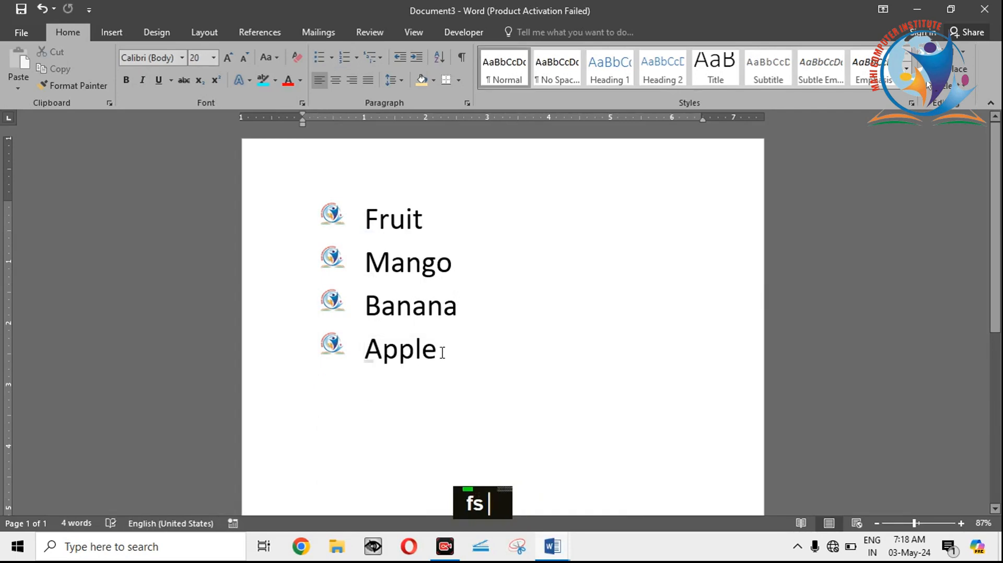
# Step: Number the four list items with uppercase Roman numerals, and switch the numbering to the 1) 2) 3) format
pyautogui.moveTo(442, 353); pyautogui.dragTo(359, 214)
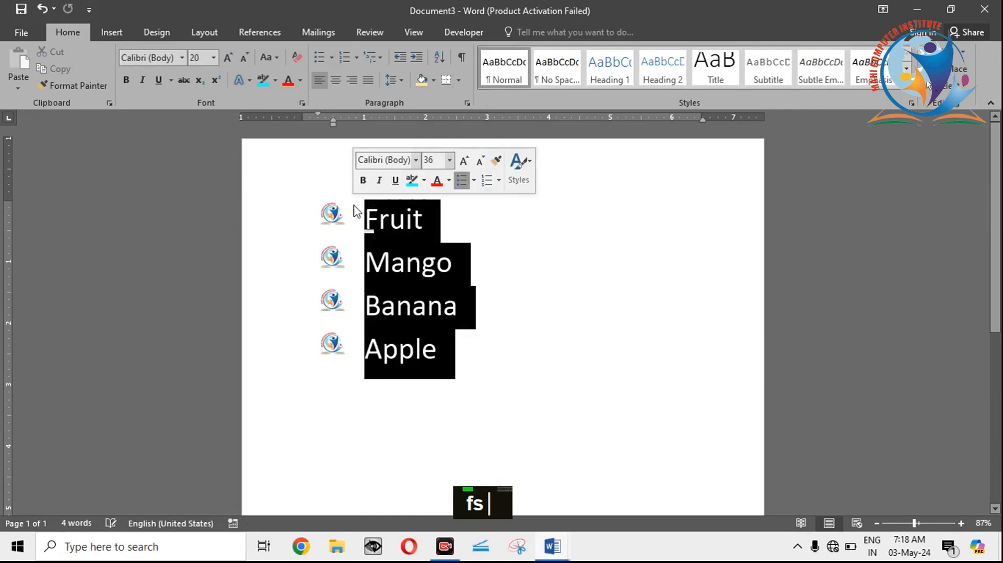
pyautogui.click(355, 58)
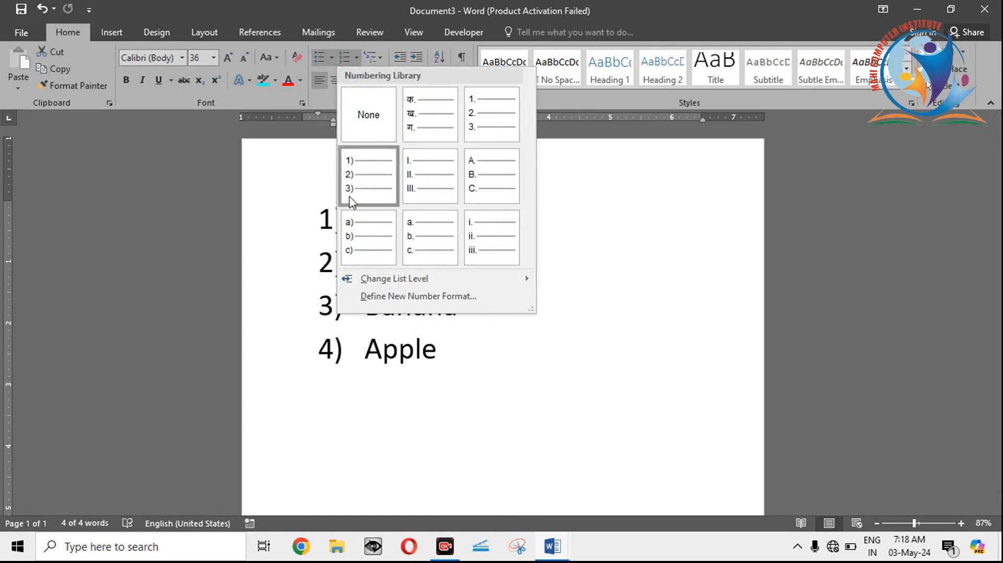
pyautogui.click(424, 189)
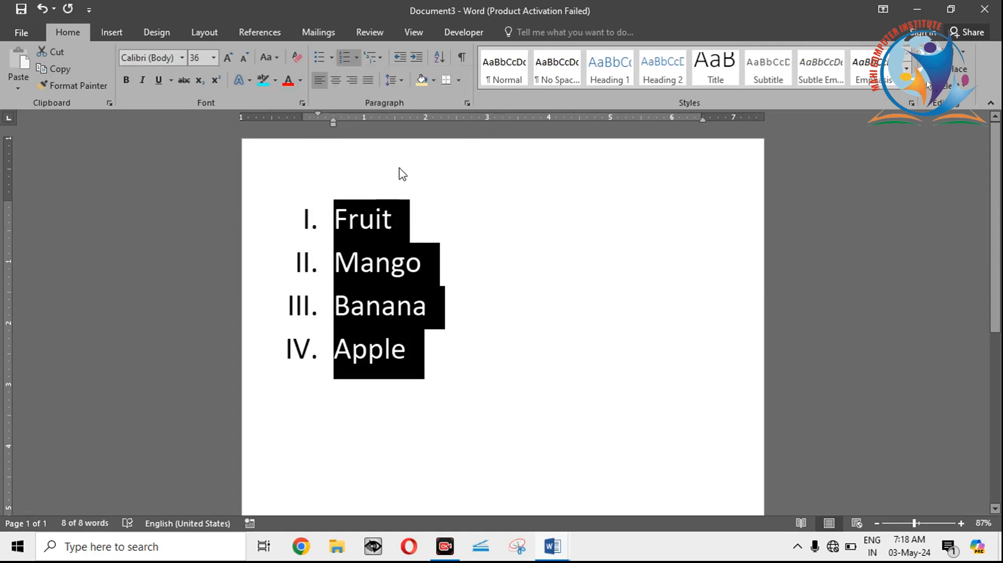
pyautogui.click(358, 57)
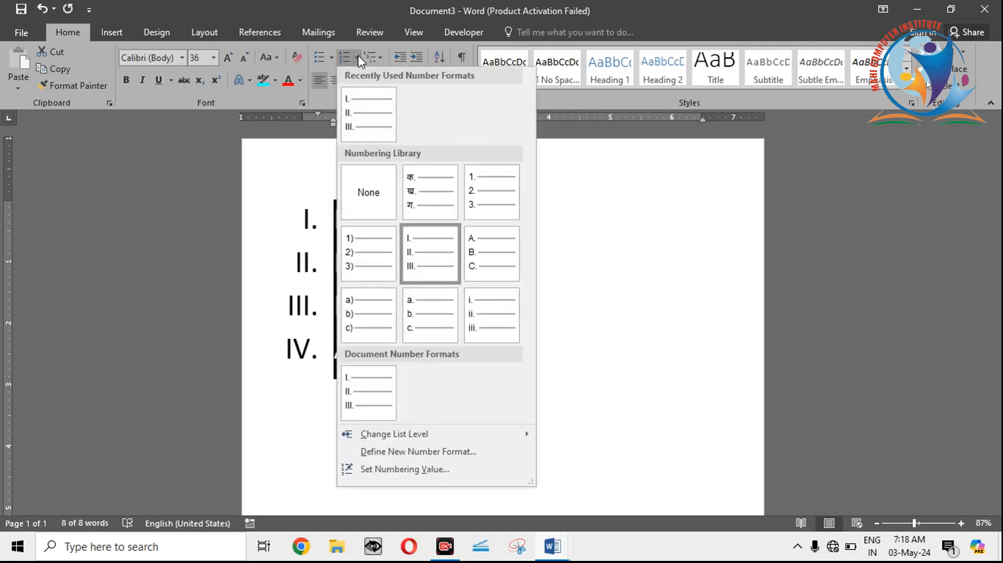
pyautogui.click(369, 254)
pyautogui.click(438, 233)
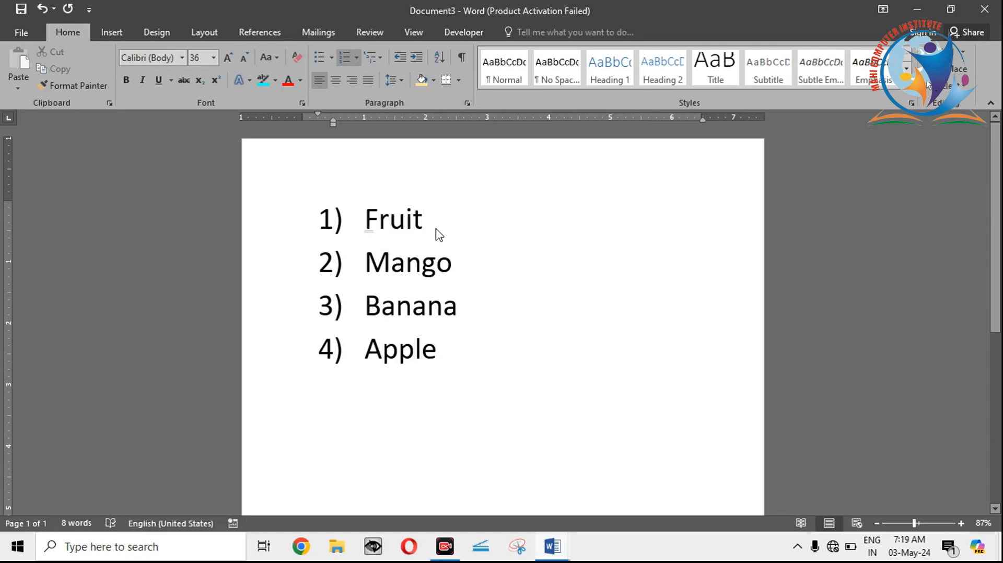
# Step: Delete the entire numbered list together with the leftover number to empty the page
pyautogui.moveTo(439, 361); pyautogui.dragTo(291, 204)
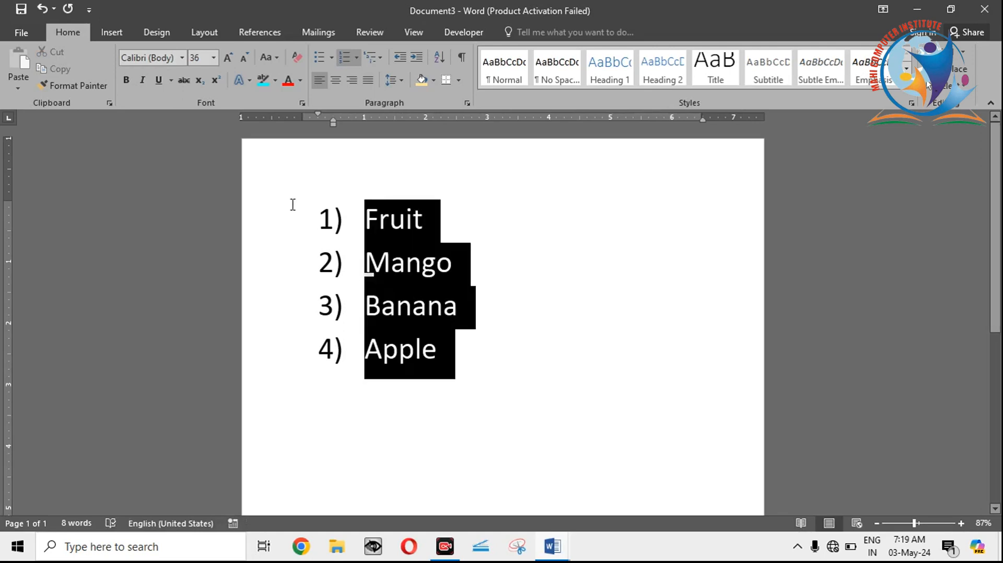
pyautogui.press('BackSpace')
pyautogui.press('BackSpace')
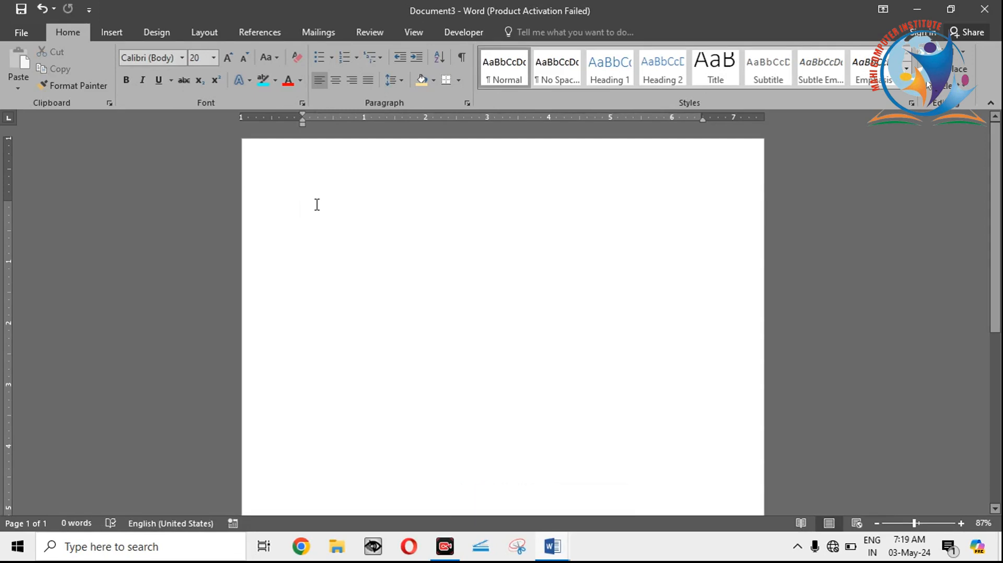
# Step: Write three separate lines on the empty page: Tick the fruits, Tick the veg and Tick the animal
pyautogui.write('tick ')
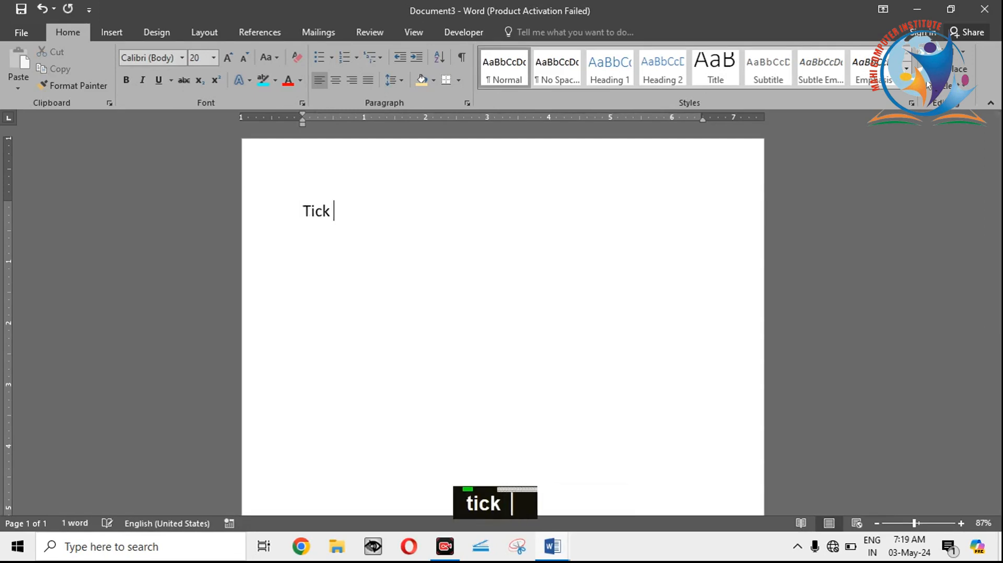
pyautogui.write('the fr')
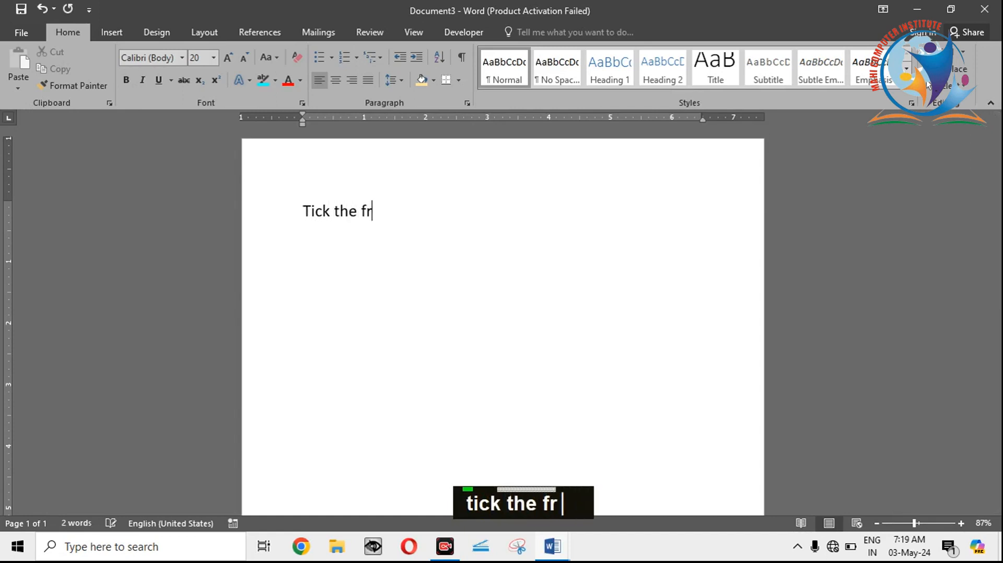
pyautogui.write('uits')
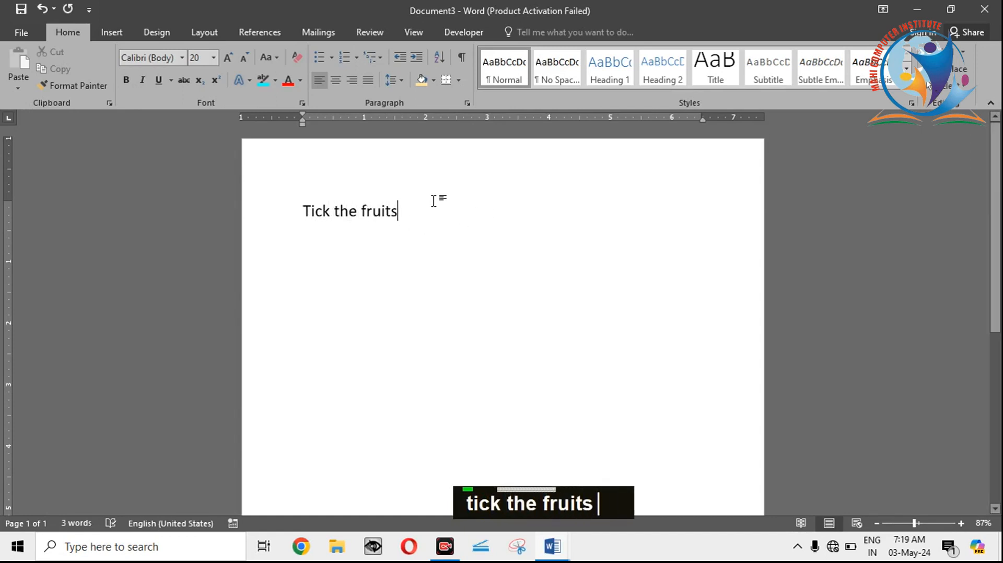
pyautogui.press('Return')
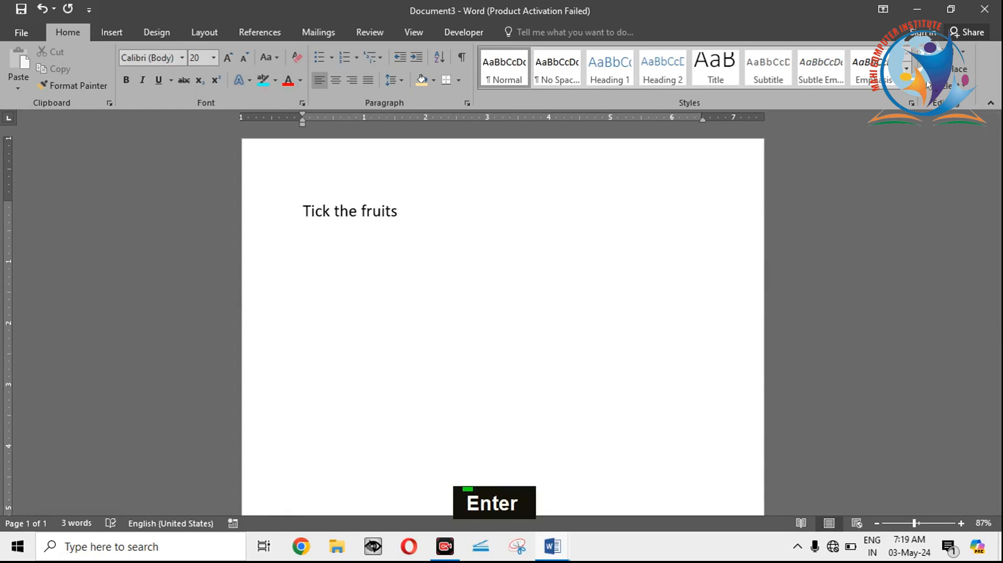
pyautogui.write('tick the ')
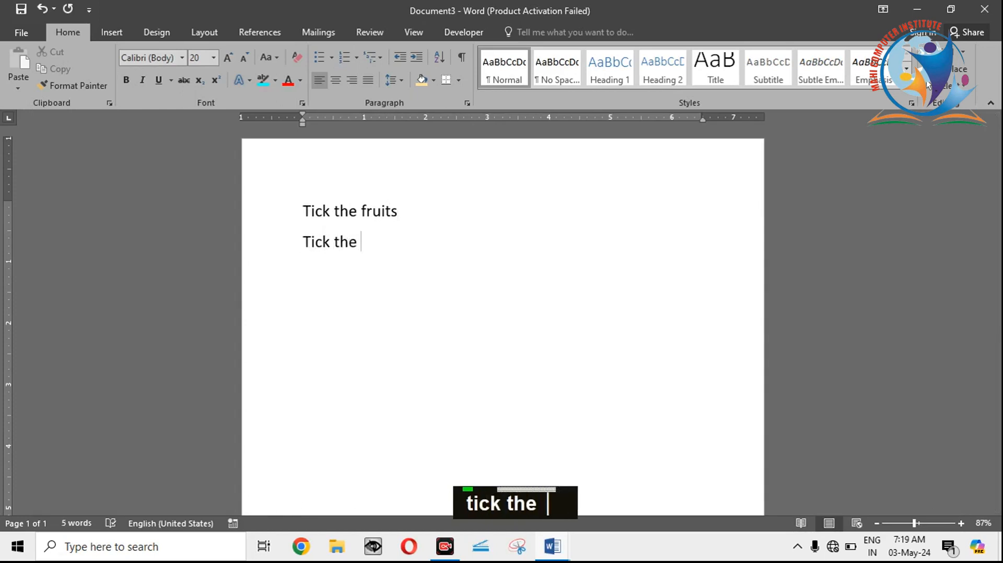
pyautogui.write('veg')
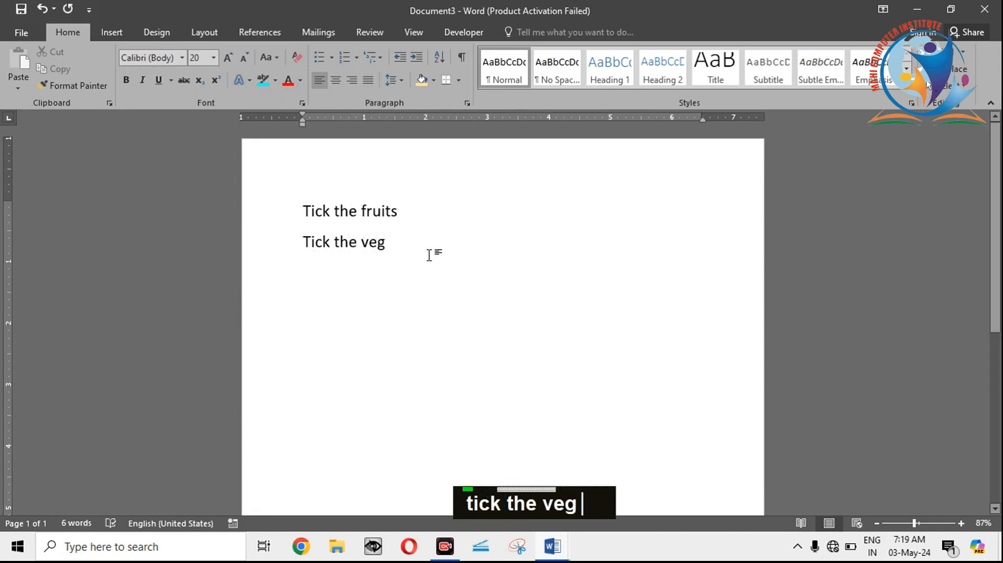
pyautogui.press('Return')
pyautogui.write('tick ')
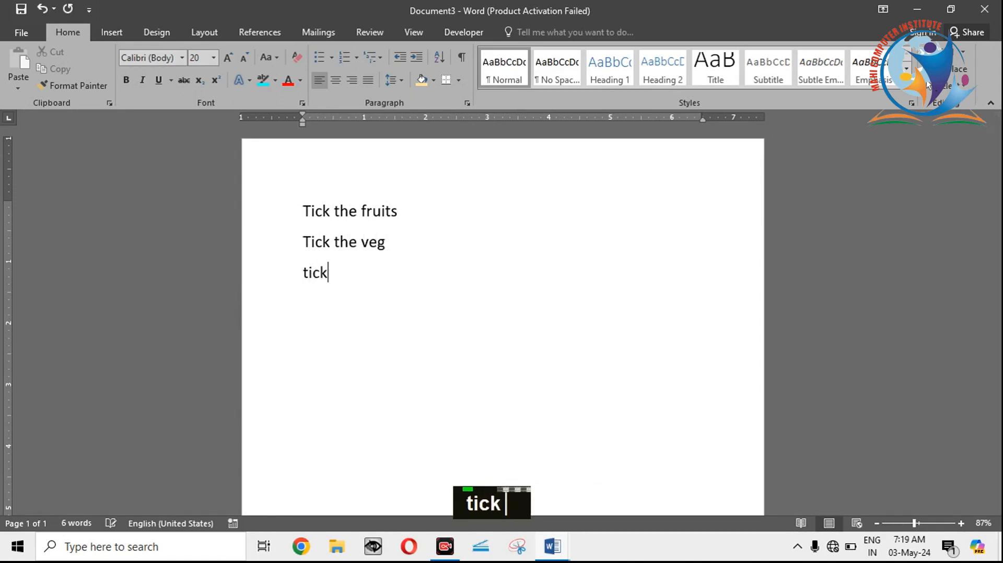
pyautogui.write('the animal')
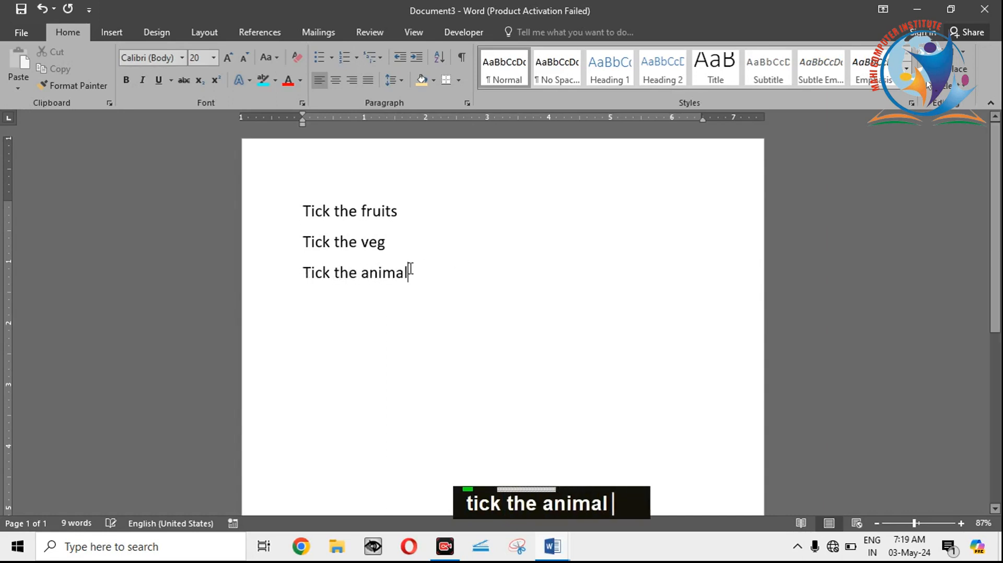
# Step: Number the three Tick lines with the 1. 2. 3. numbering format
pyautogui.moveTo(424, 277); pyautogui.dragTo(303, 211)
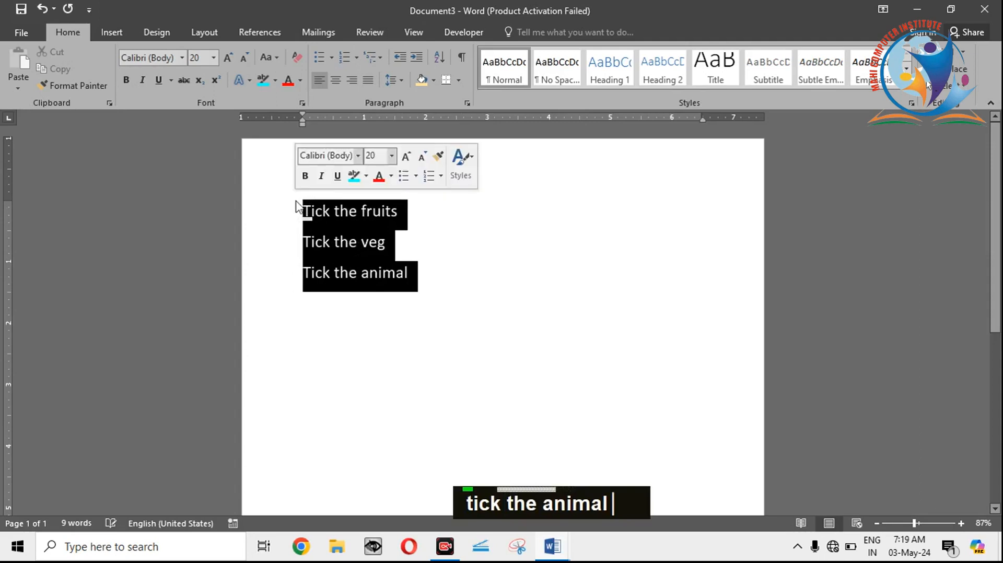
pyautogui.click(359, 58)
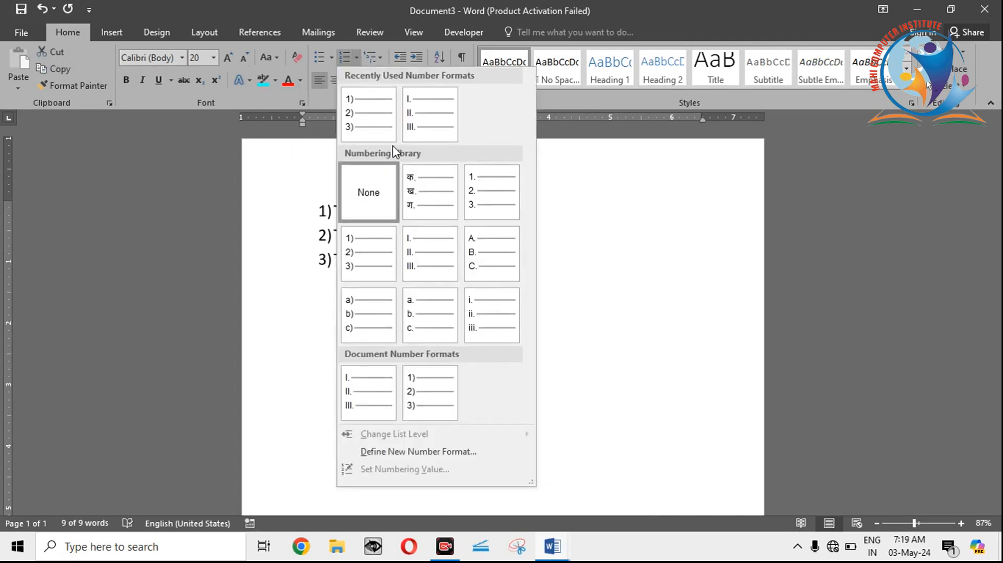
pyautogui.click(490, 200)
pyautogui.click(436, 216)
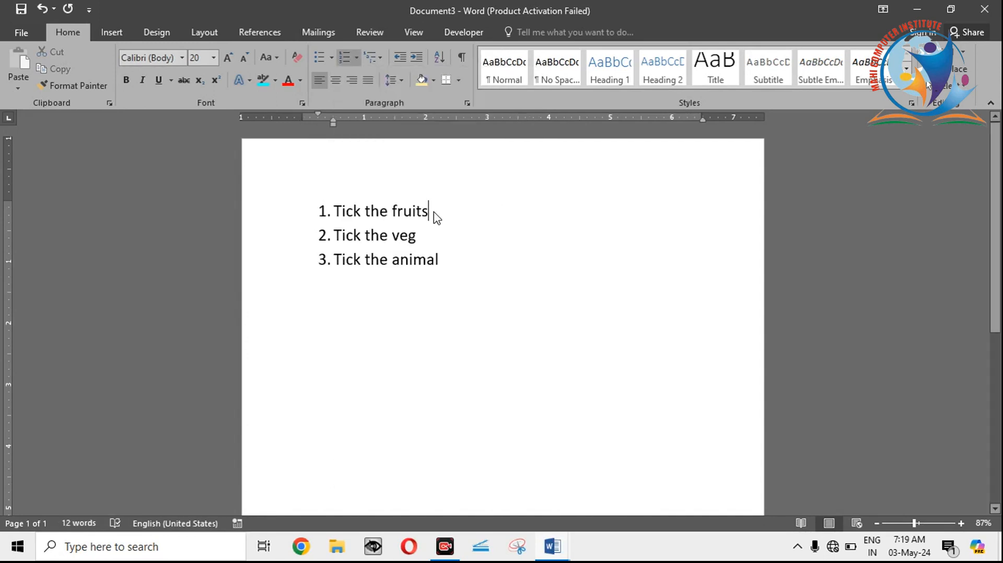
# Step: Add four unnumbered lines under Tick the fruits: Mango, Potato, Flower and animal
pyautogui.press('Return')
pyautogui.press('BackSpace')
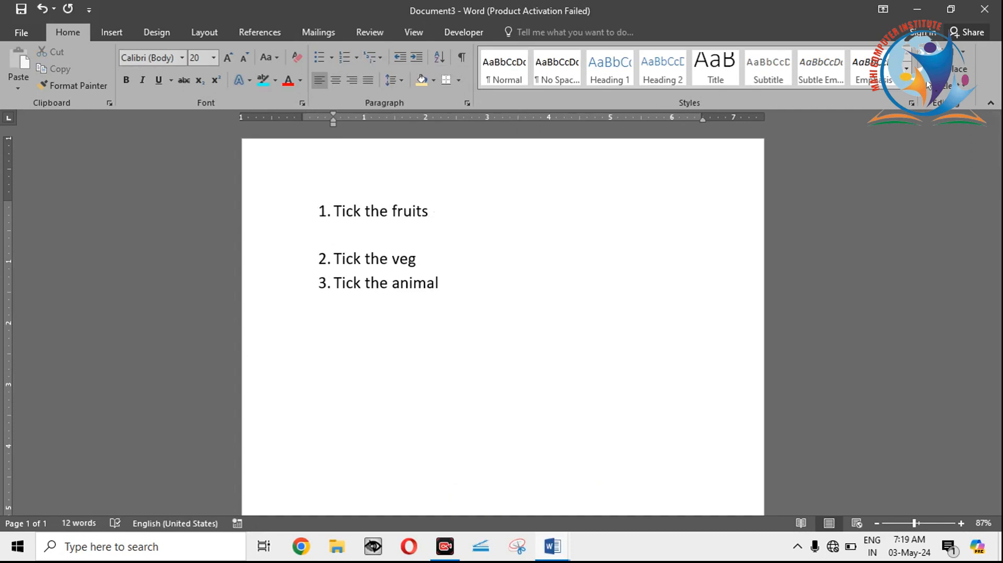
pyautogui.write('mango')
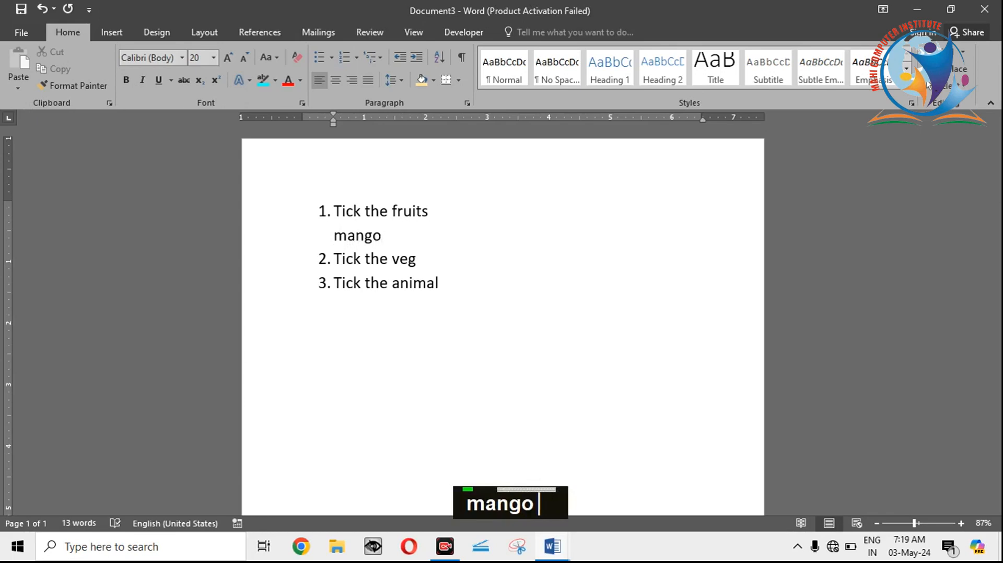
pyautogui.press('Return')
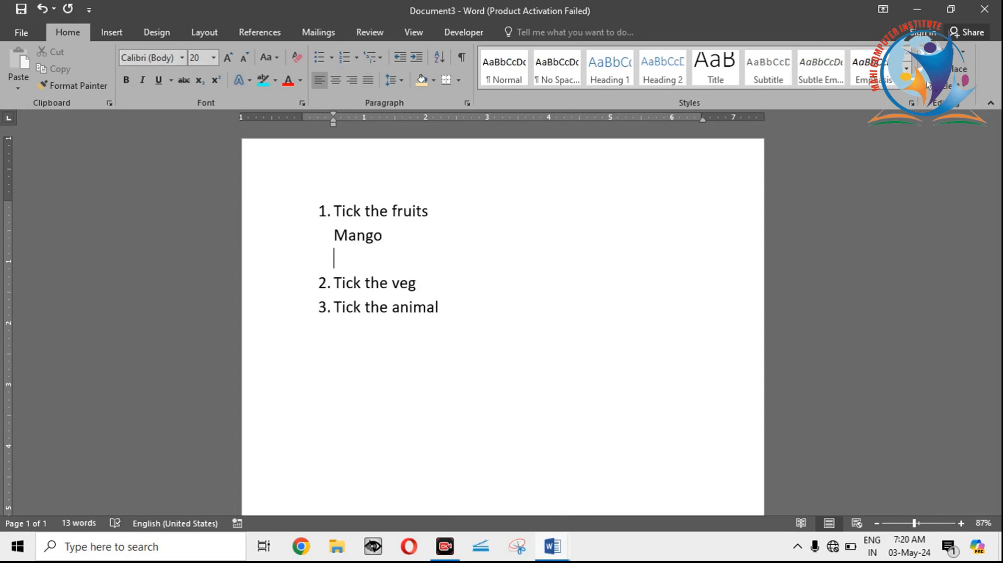
pyautogui.write('pat')
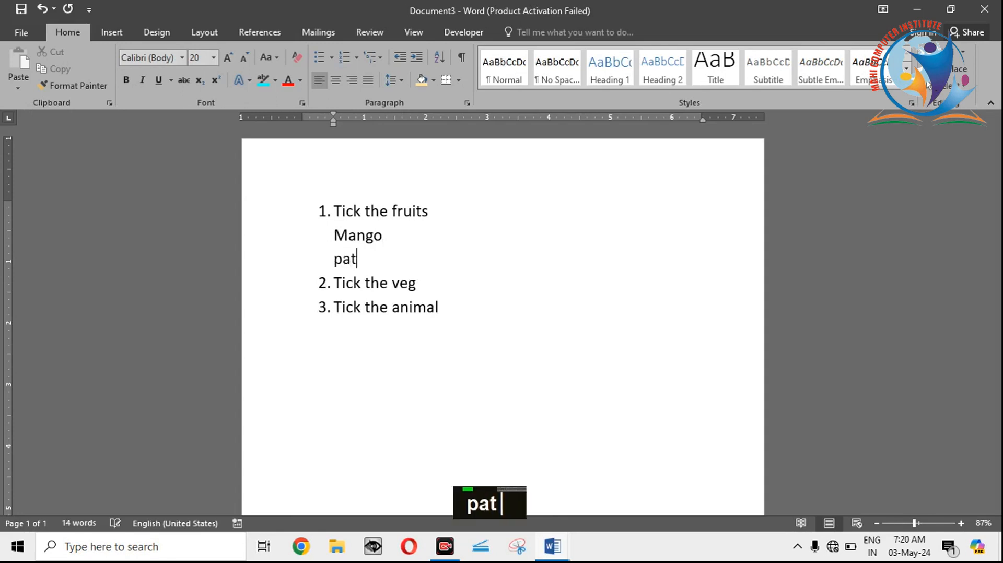
pyautogui.press('BackSpace')
pyautogui.press('BackSpace')
pyautogui.write('ot')
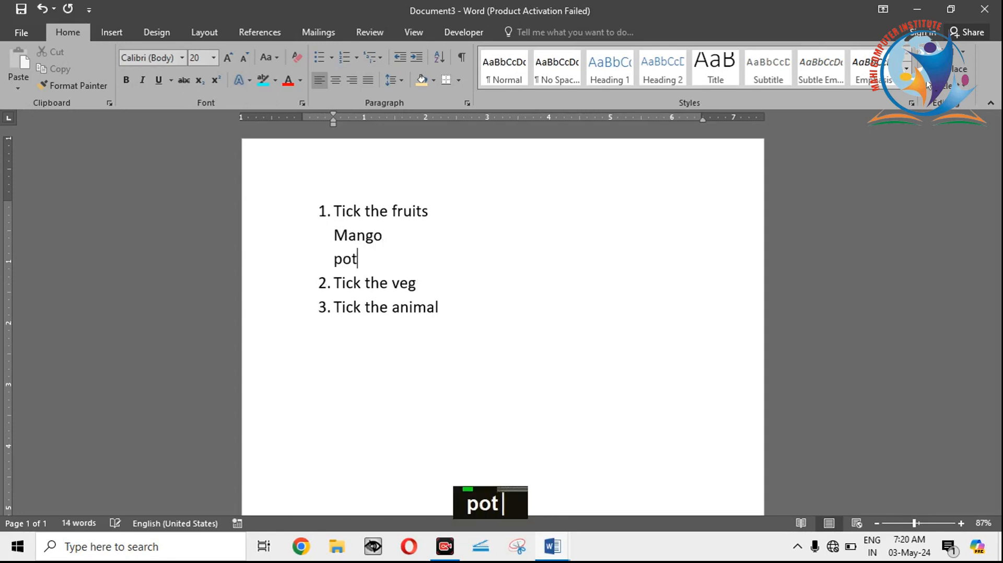
pyautogui.write('ato')
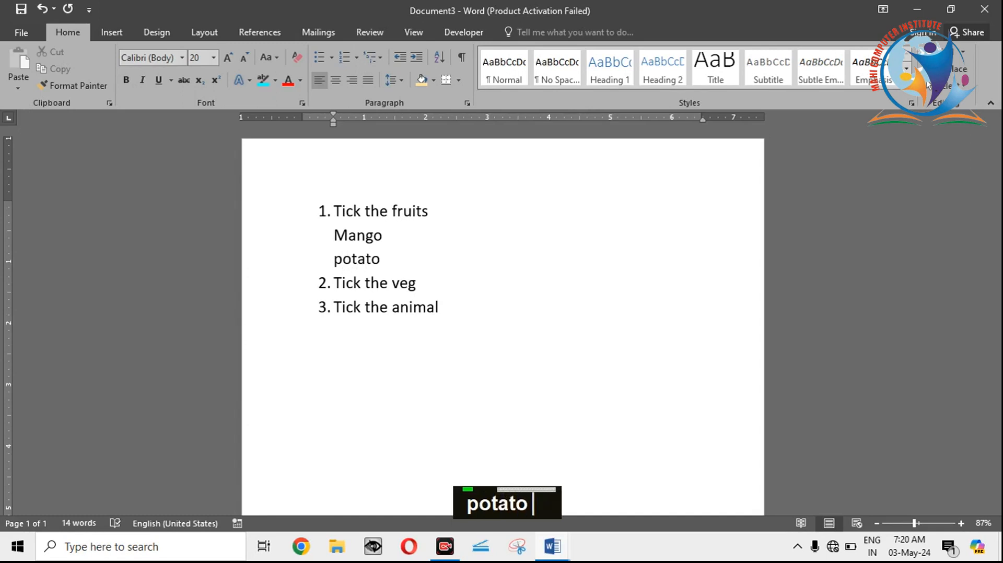
pyautogui.press('Return')
pyautogui.write('flower')
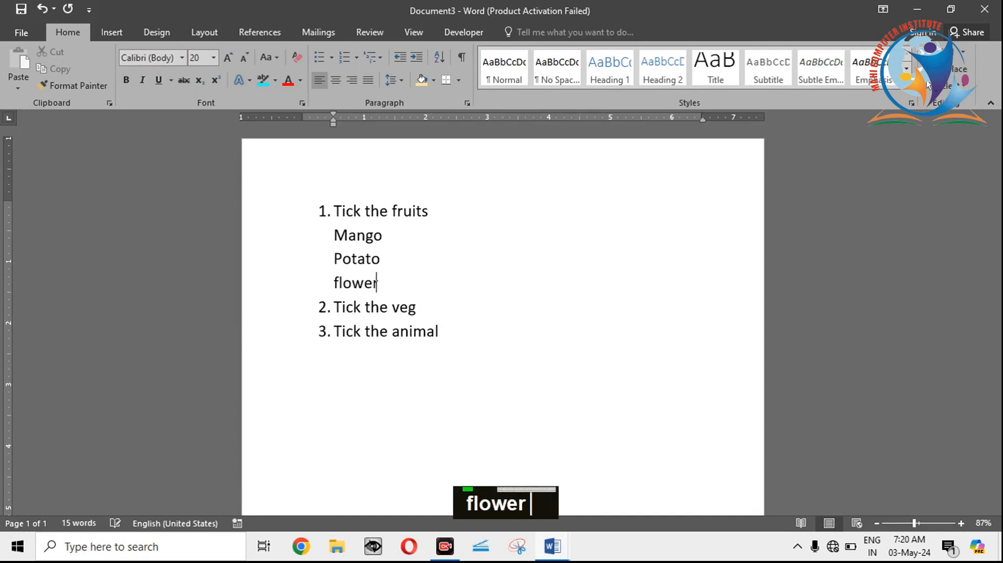
pyautogui.press('Return')
pyautogui.write('animal')
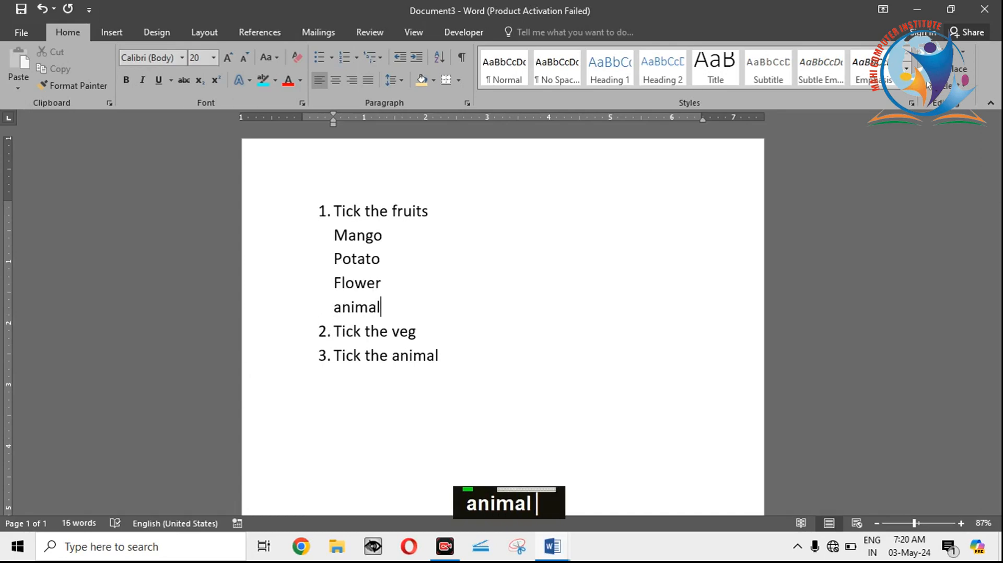
# Step: Letter the four lines under Tick the fruits with the a) b) c) numbering format
pyautogui.moveTo(382, 307); pyautogui.dragTo(335, 236)
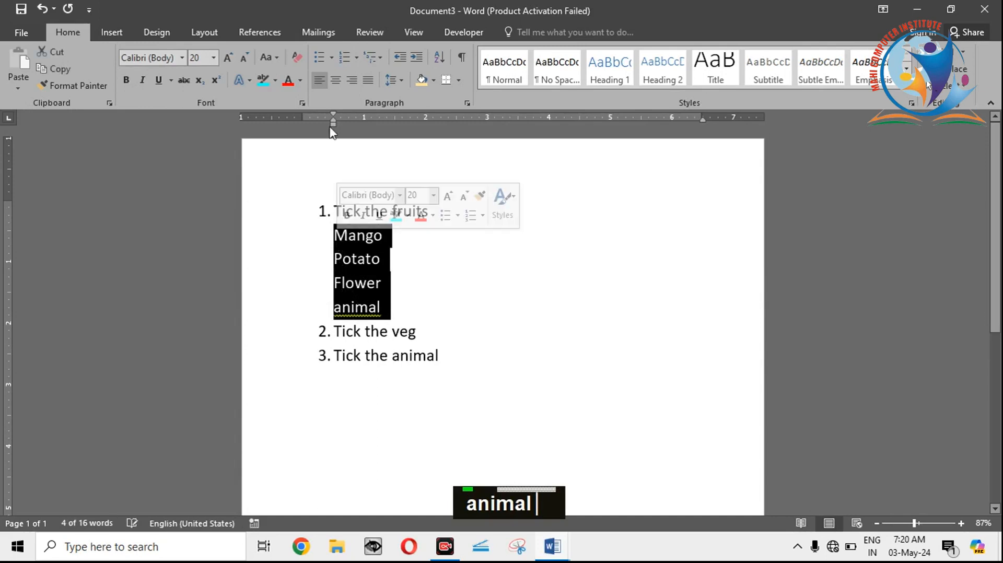
pyautogui.click(356, 58)
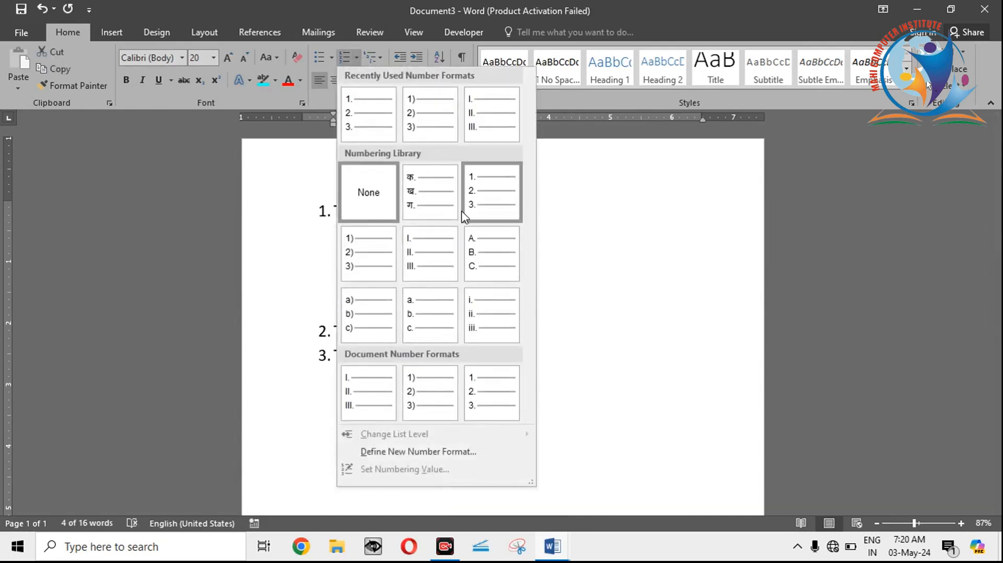
pyautogui.click(383, 315)
pyautogui.click(486, 290)
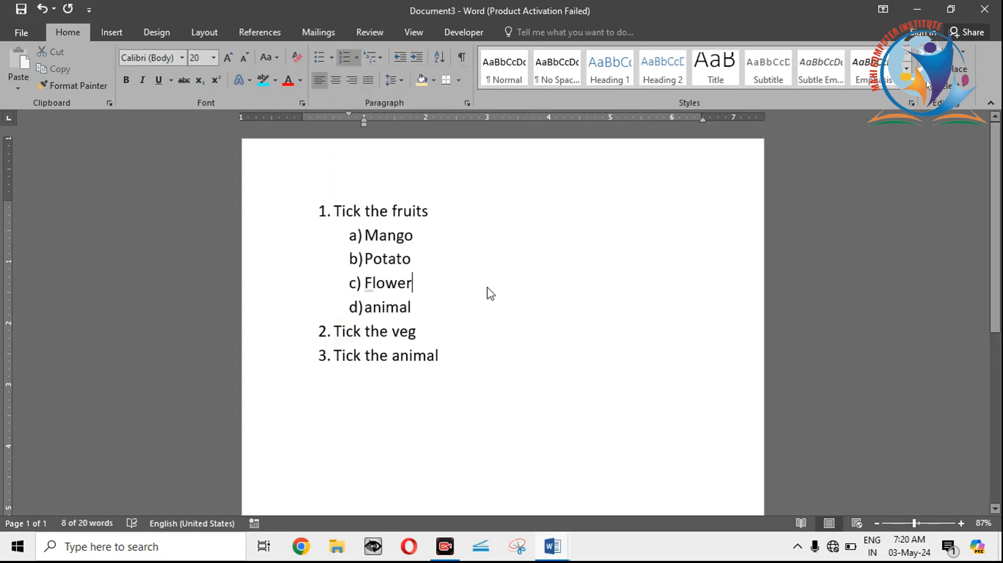
# Step: Add four unnumbered lines under Tick the veg: Potato, Flower, Lion and fruits
pyautogui.click(424, 335)
pyautogui.press('Return')
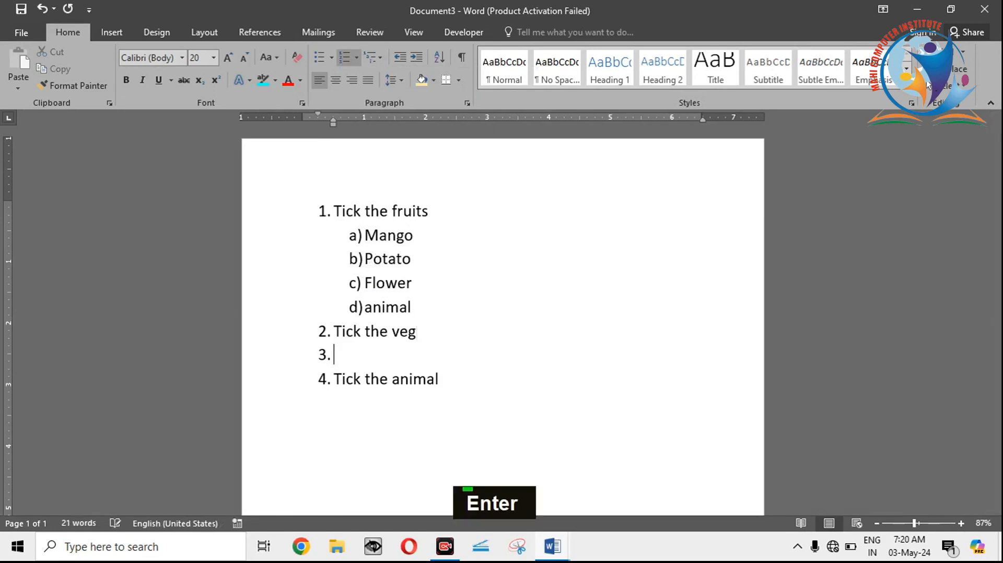
pyautogui.press('BackSpace')
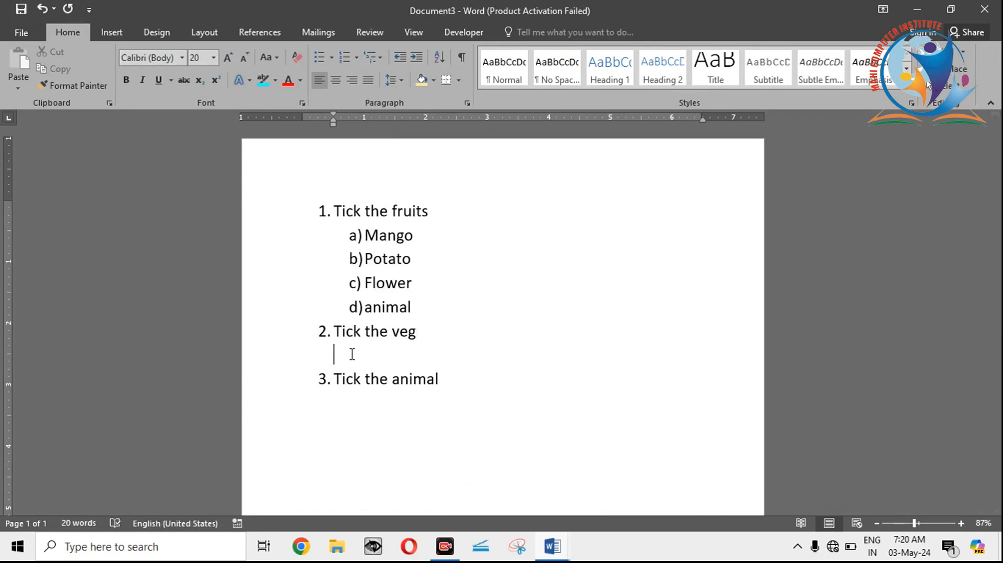
pyautogui.write('Potato')
pyautogui.press('Return')
pyautogui.write('Flower')
pyautogui.press('Return')
pyautogui.write('Lion')
pyautogui.press('Return')
pyautogui.write('fruits')
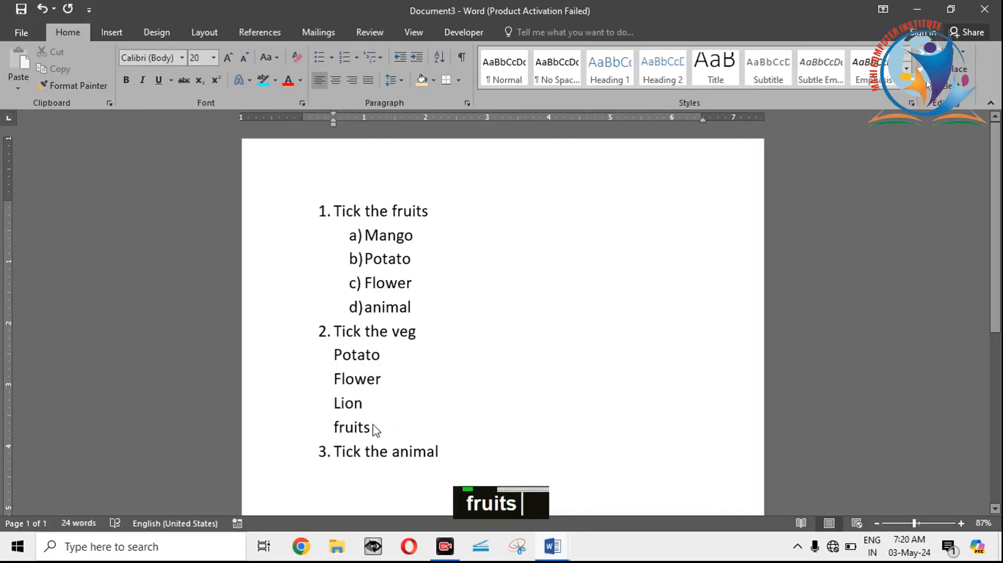
# Step: Letter the four lines under Tick the veg with the a) b) c) numbering format
pyautogui.moveTo(377, 428); pyautogui.dragTo(345, 352)
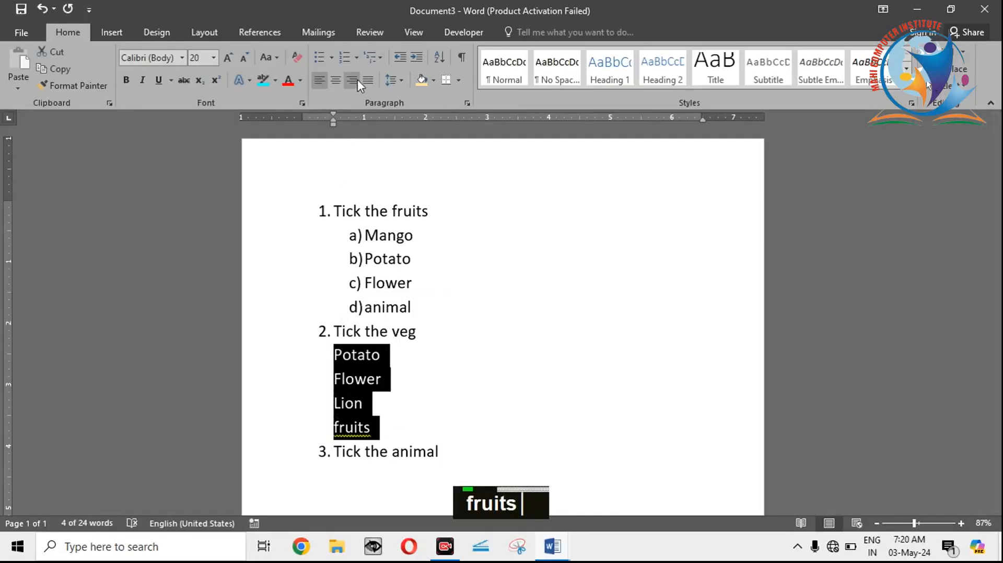
pyautogui.click(357, 58)
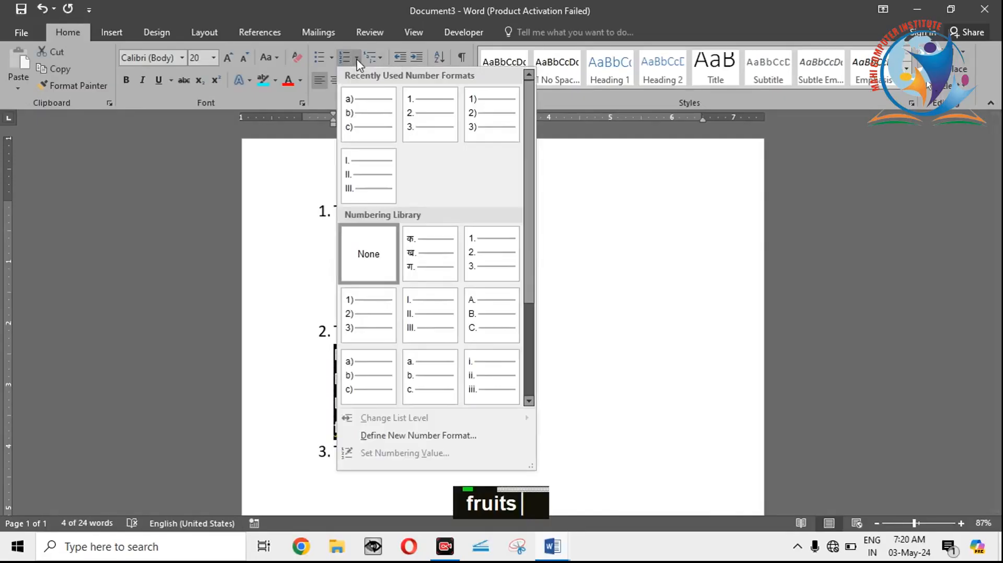
pyautogui.click(378, 110)
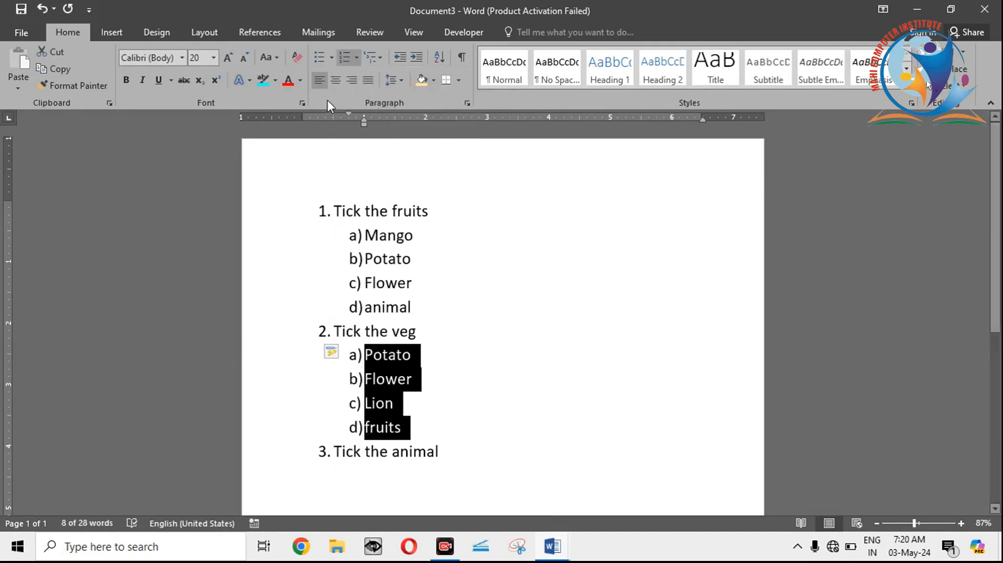
pyautogui.click(330, 58)
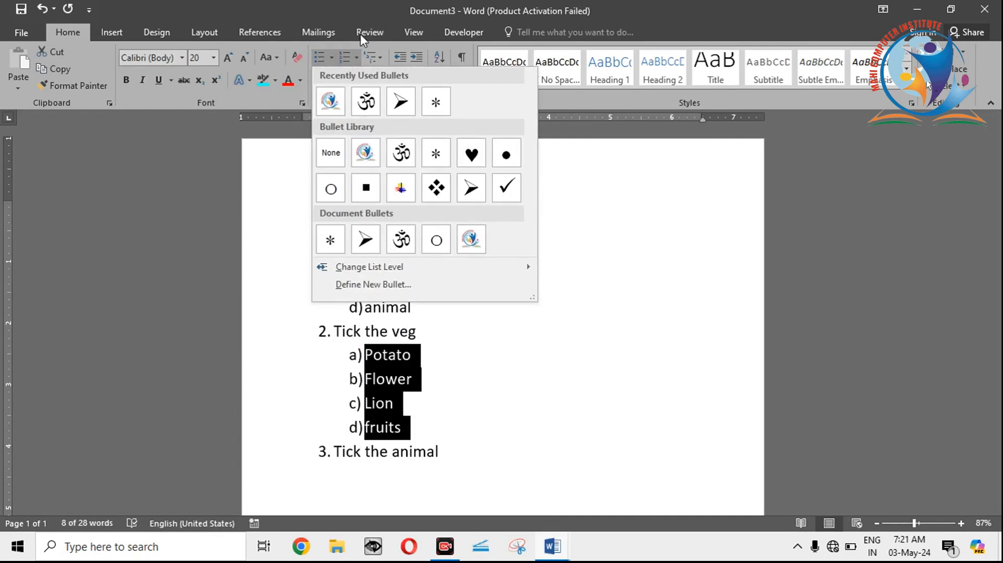
pyautogui.click(355, 59)
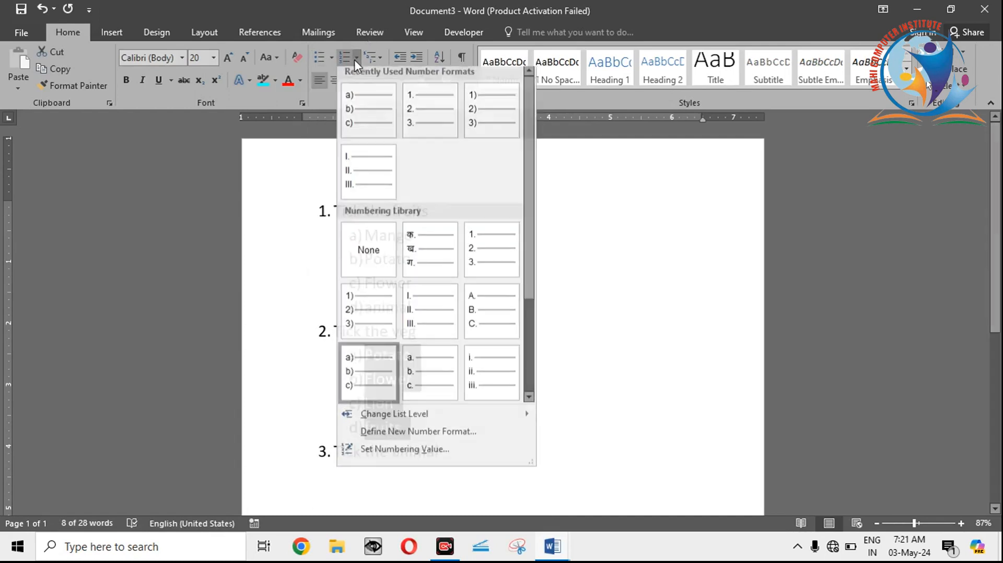
pyautogui.click(368, 112)
pyautogui.click(419, 287)
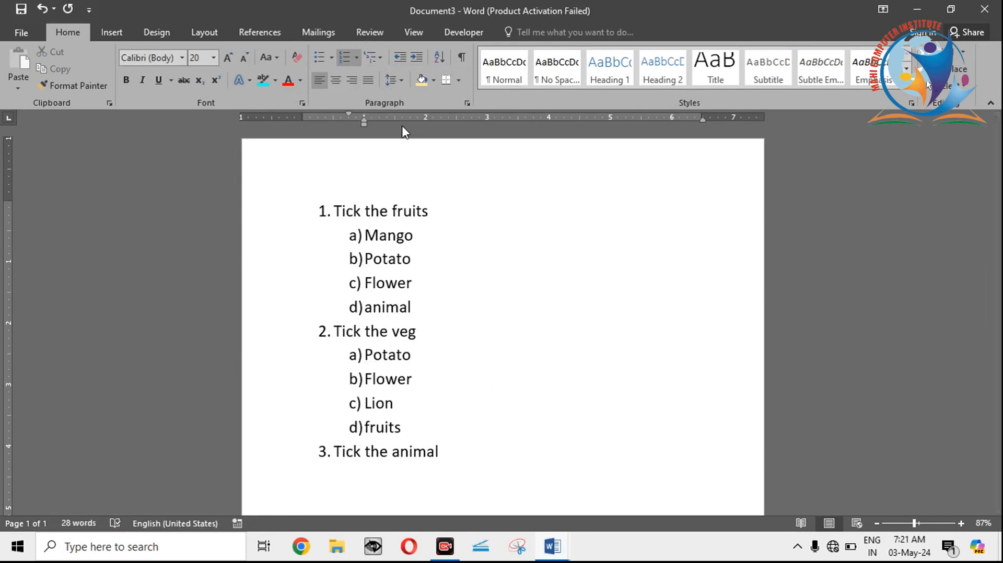
pyautogui.click(356, 59)
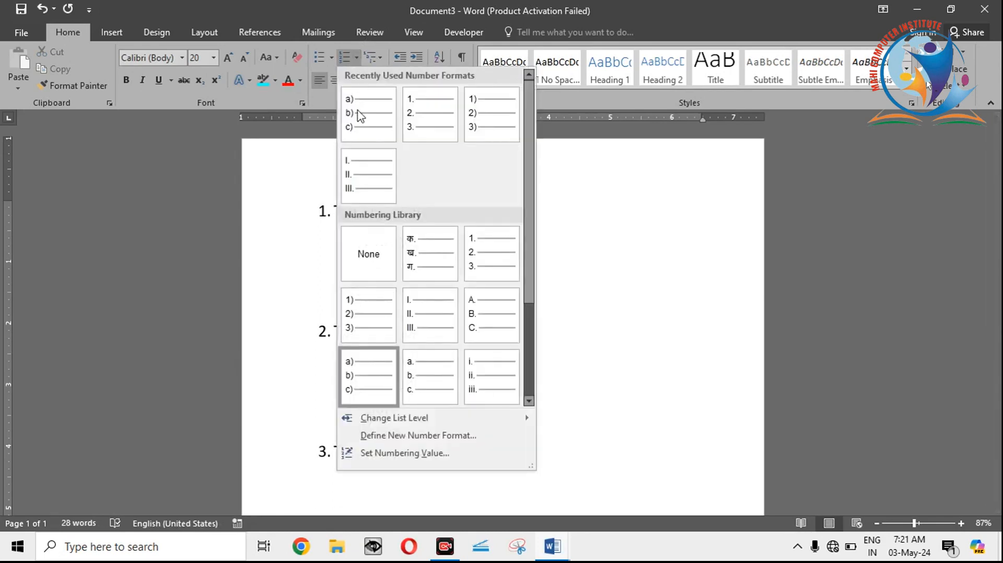
pyautogui.click(604, 428)
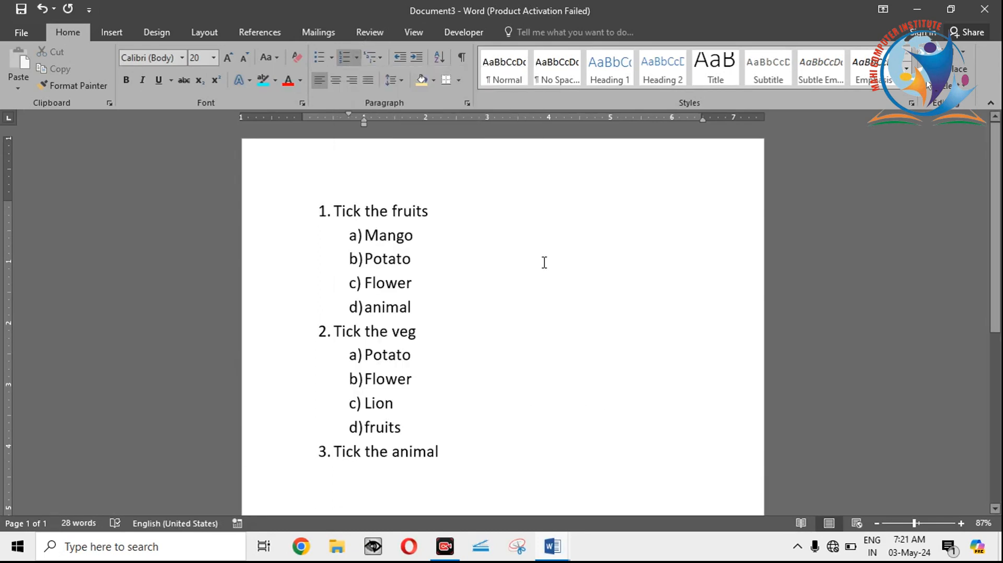
# Step: Undo the last three changes in the list document
pyautogui.hotkey('ctrl', 'z')
pyautogui.hotkey('ctrl', 'z')
pyautogui.hotkey('ctrl', 'z')
pyautogui.hotkey('ctrl', 'z')
# Step: Create a new blank document and fill it with sample paragraphs generated by =rand()
pyautogui.hotkey('ctrl', 'n')
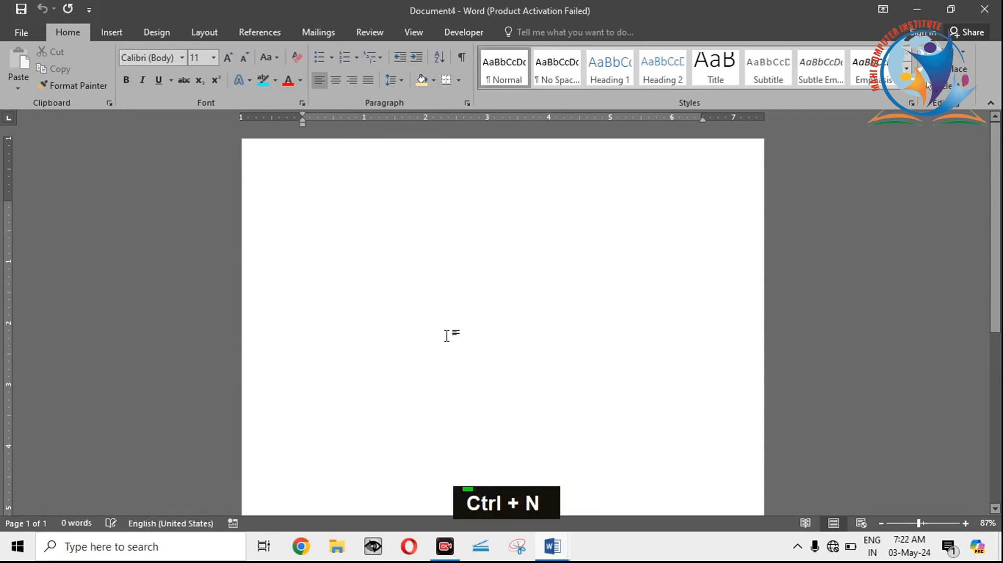
pyautogui.write('=')
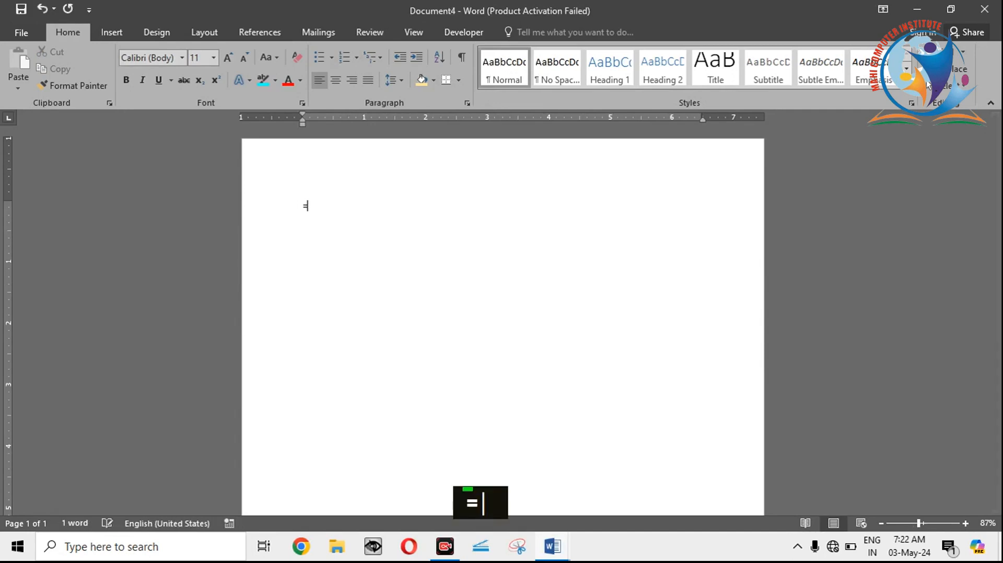
pyautogui.write('rand()')
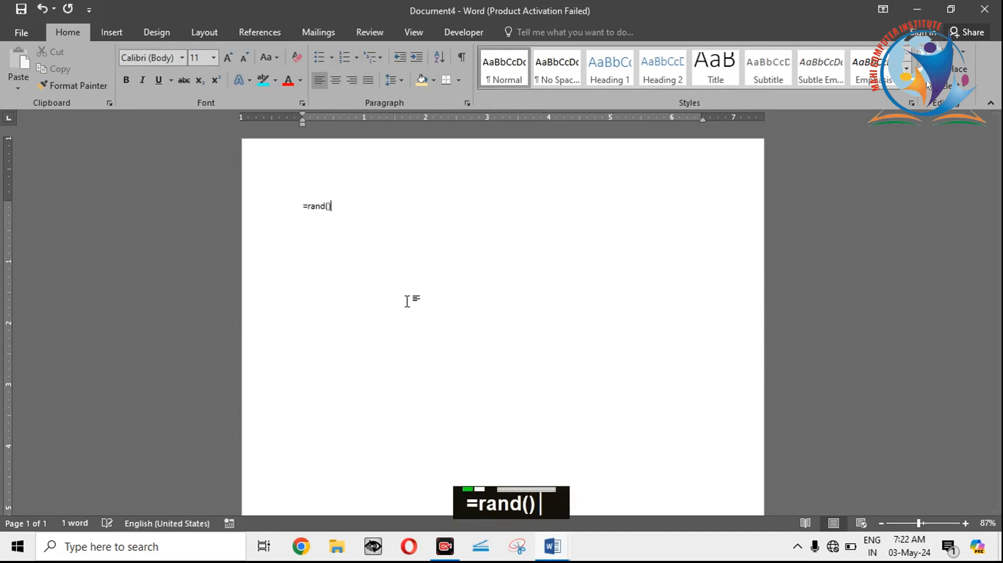
pyautogui.press('Return')
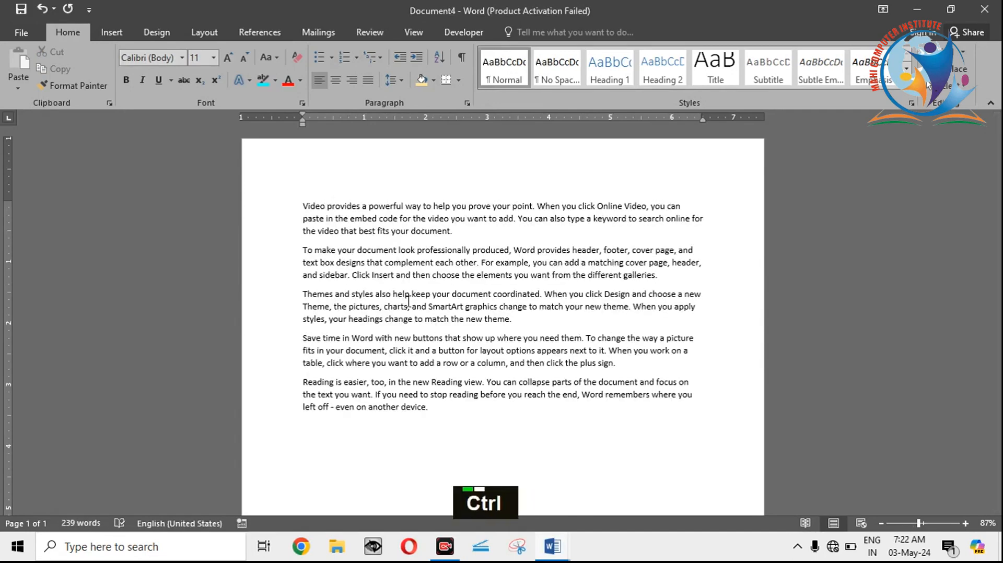
# Step: Increase the font size of all the sample text to 12
pyautogui.hotkey('ctrl', 'a')
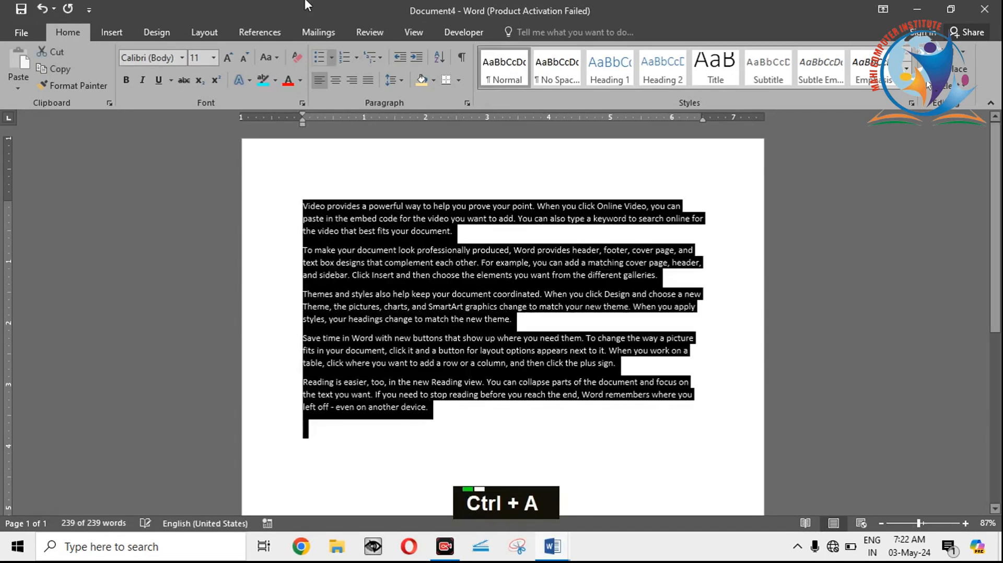
pyautogui.click(231, 55)
pyautogui.click(374, 255)
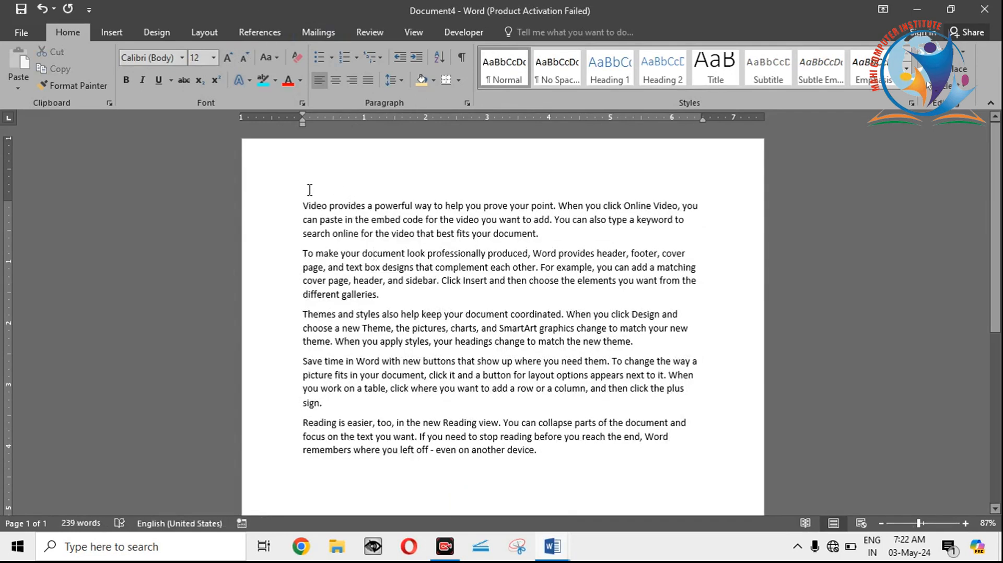
# Step: Demonstrate text selection on all the paragraphs, on the single word code, and on the first paragraph up to "search online"
pyautogui.moveTo(301, 202); pyautogui.dragTo(591, 455)
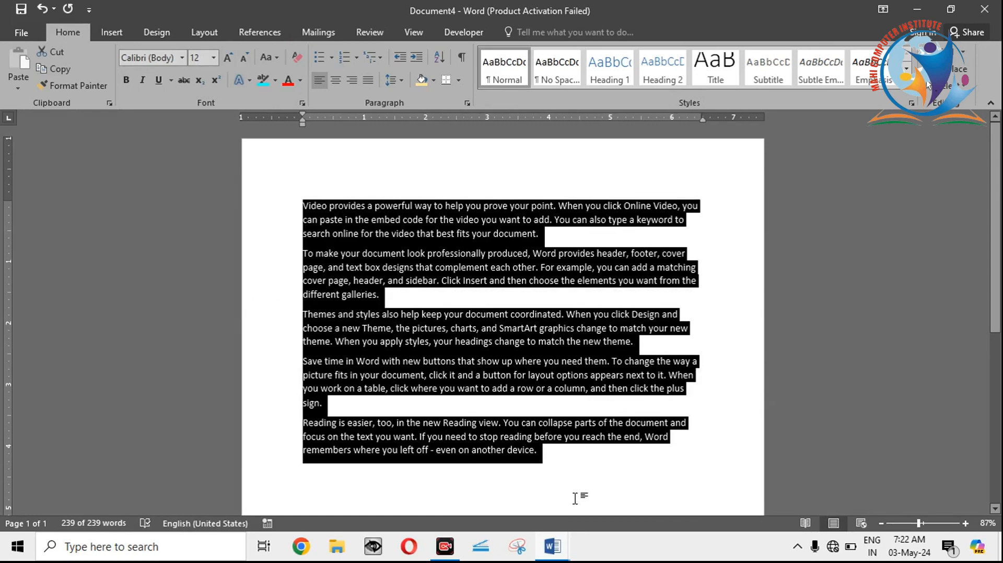
pyautogui.click(409, 222)
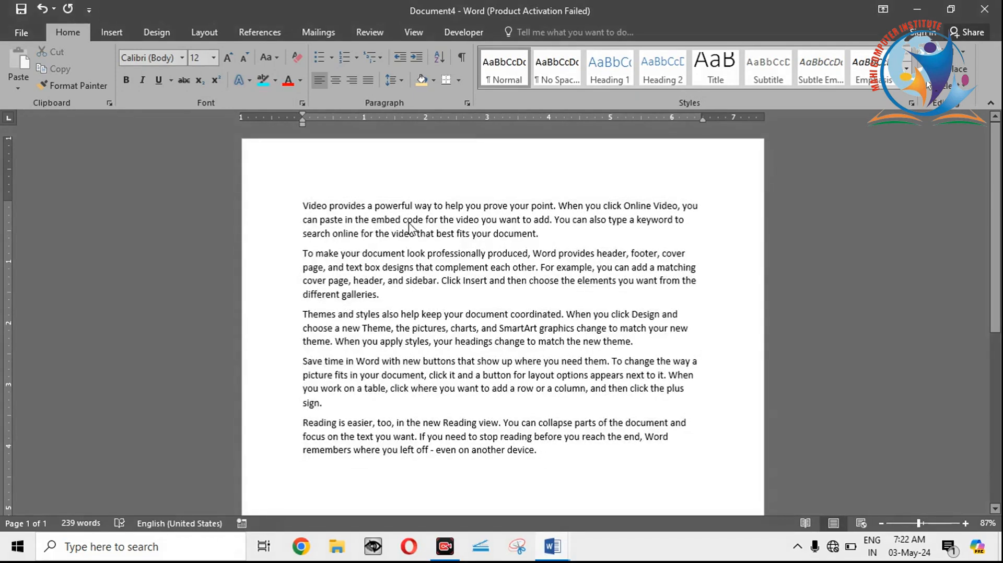
pyautogui.doubleClick(413, 220)
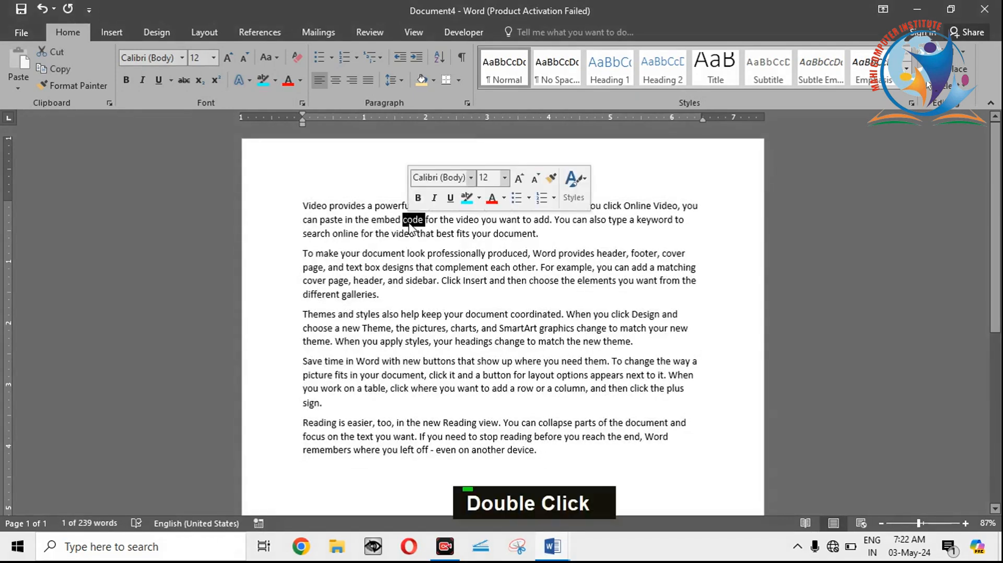
pyautogui.click(302, 206)
pyautogui.moveTo(302, 207); pyautogui.dragTo(358, 236)
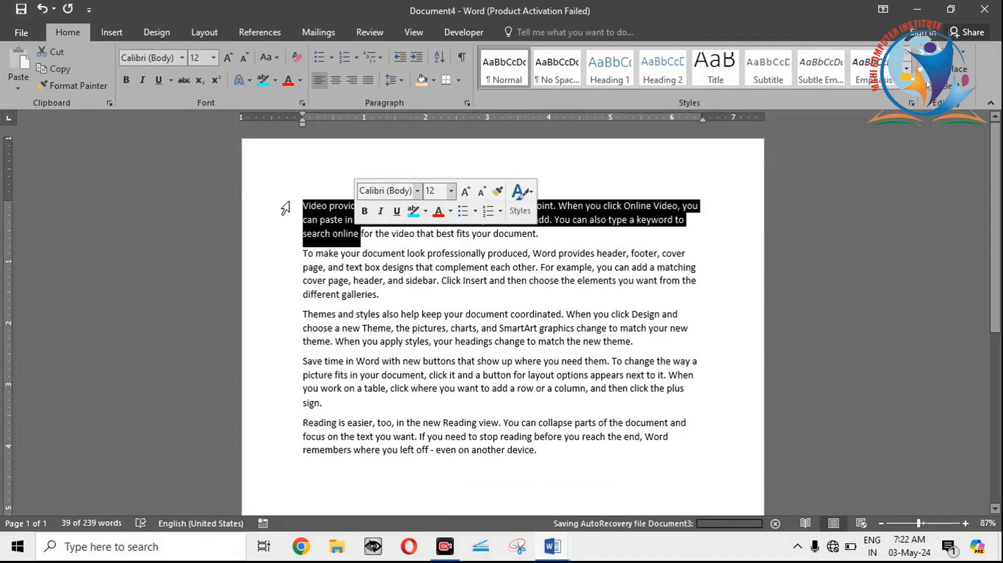
# Step: Increase the first paragraph's indent by two levels and undo both increases
pyautogui.click(418, 58)
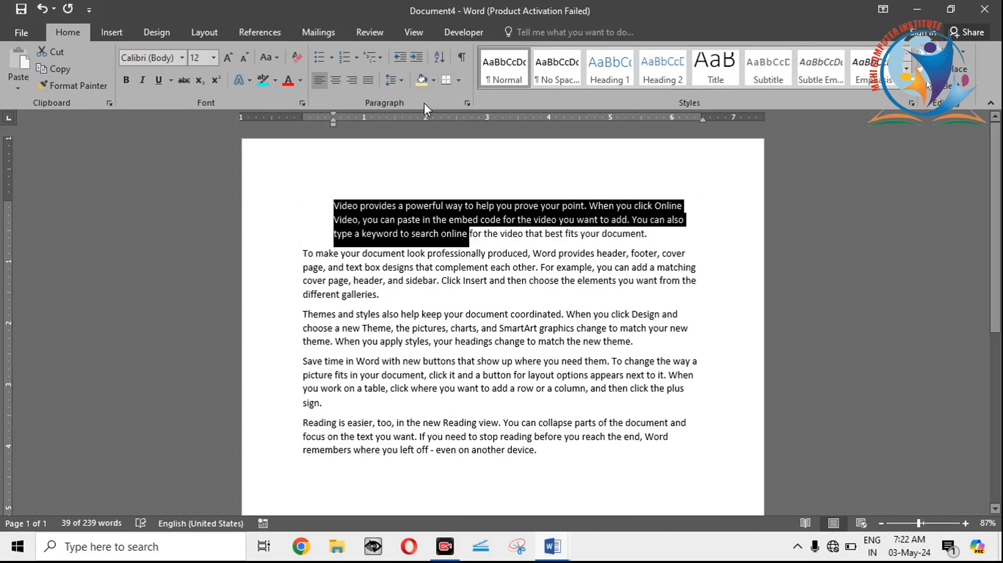
pyautogui.click(417, 58)
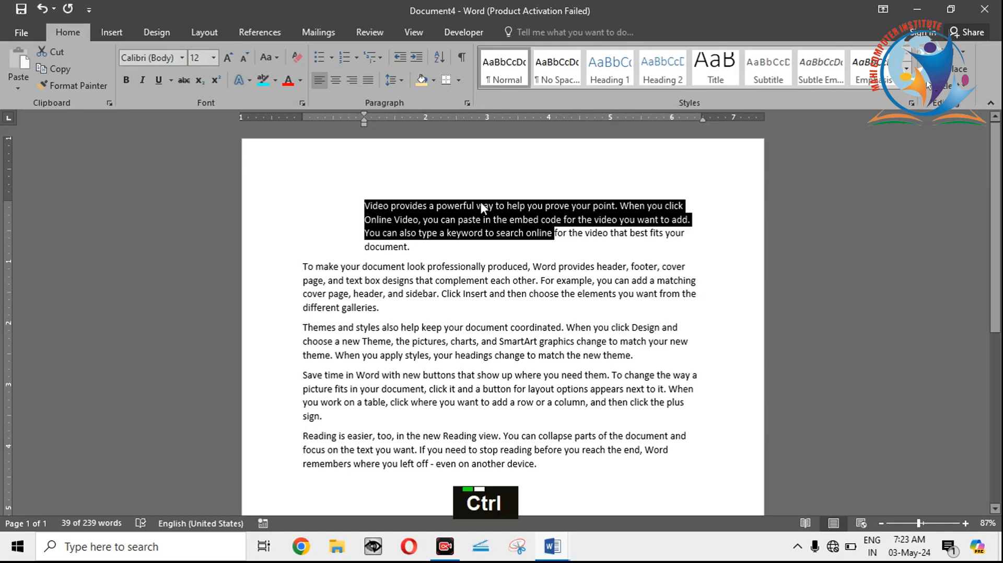
pyautogui.hotkey('ctrl', 'a')
pyautogui.hotkey('ctrl', 'a')
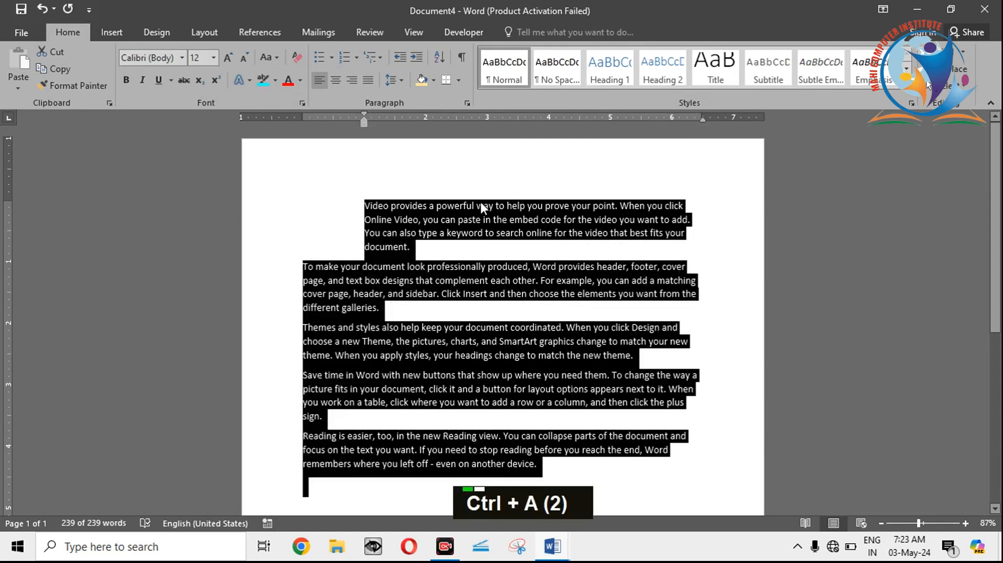
pyautogui.click(392, 254)
pyautogui.hotkey('ctrl', 'z')
pyautogui.hotkey('ctrl', 'z')
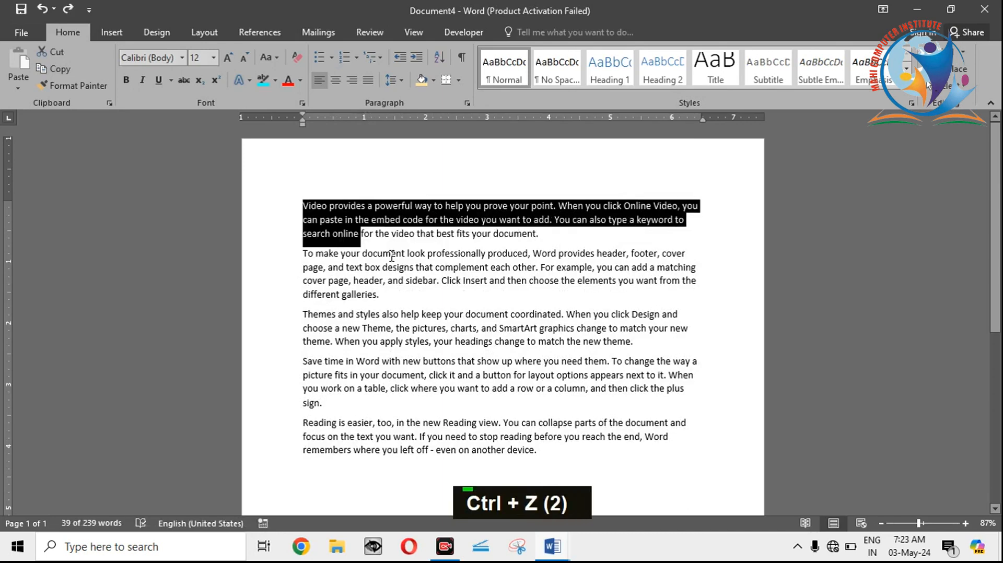
pyautogui.click(365, 235)
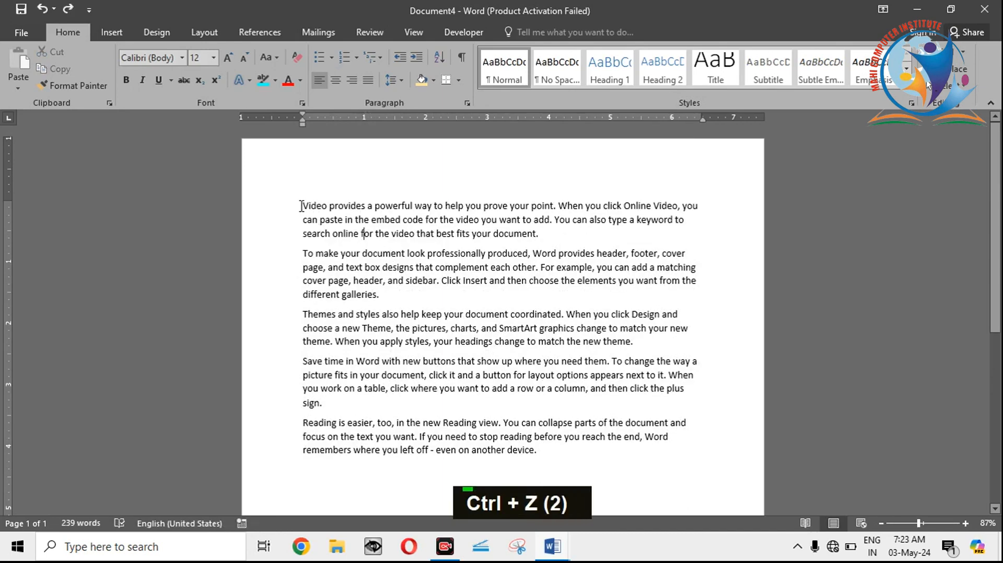
# Step: Apply a first line indent of about 1.3 inches to all the paragraphs and undo it
pyautogui.moveTo(302, 207); pyautogui.dragTo(600, 481)
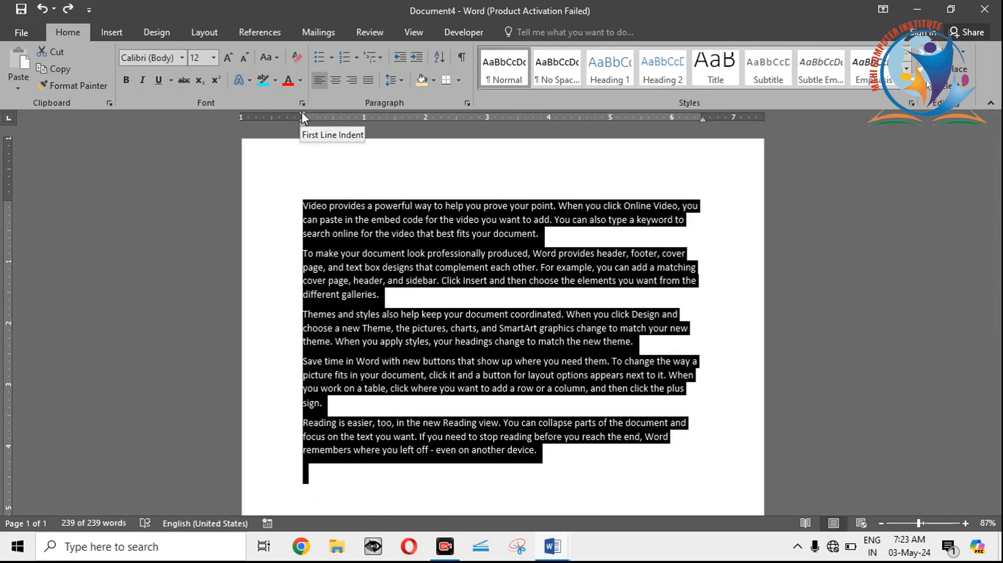
pyautogui.moveTo(303, 117); pyautogui.dragTo(383, 124)
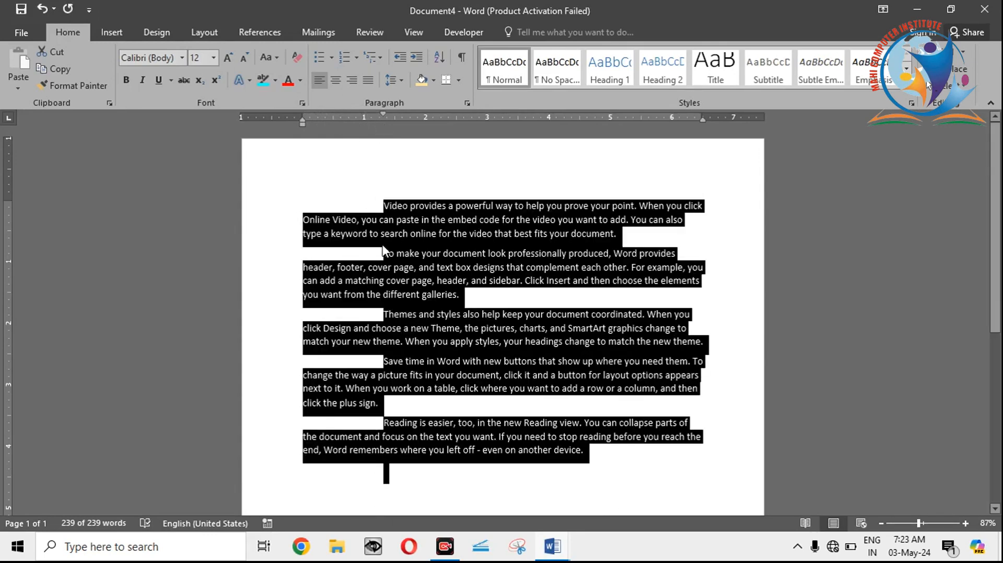
pyautogui.hotkey('ctrl', 'z')
pyautogui.hotkey('ctrl', 'z')
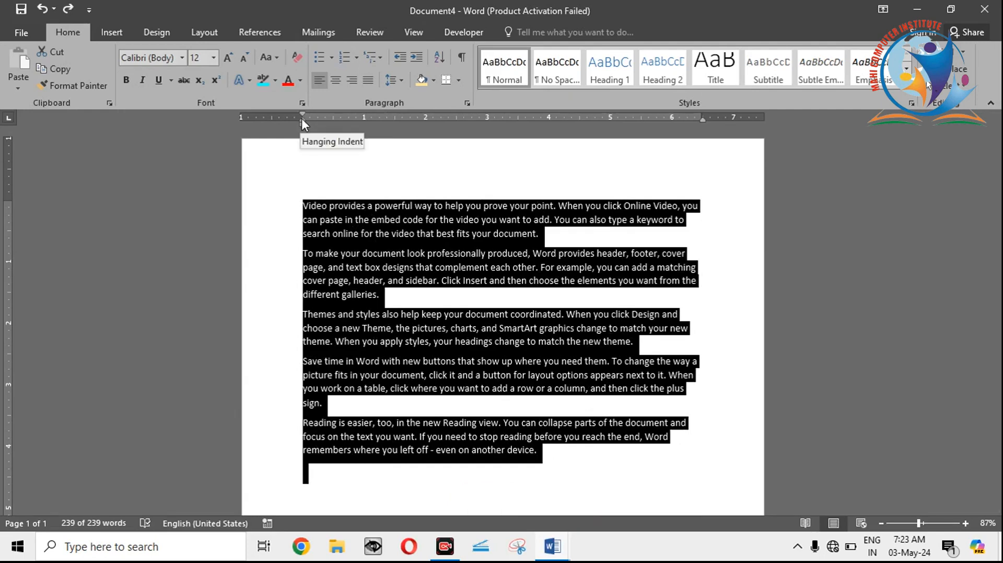
# Step: Try adjusting the hanging indent of all the paragraphs on the ruler and undo the change
pyautogui.moveTo(302, 120)
pyautogui.mouseDown()
pyautogui.moveTo(376, 130)
pyautogui.moveTo(305, 122)
pyautogui.mouseUp()
pyautogui.click(318, 208)
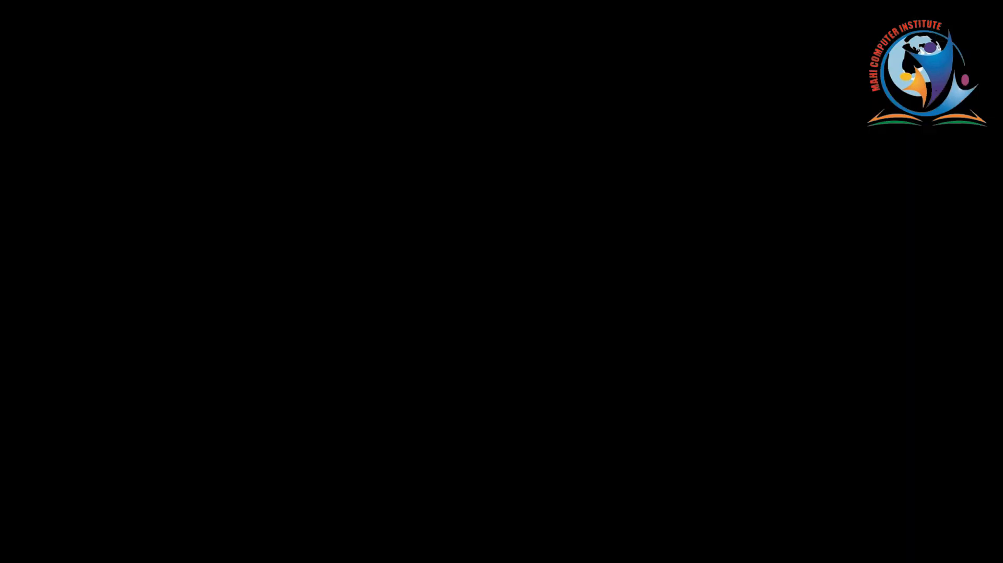
pyautogui.hotkey('ctrl', 'z')
pyautogui.hotkey('ctrl', 'z')
pyautogui.hotkey('ctrl', 'z')
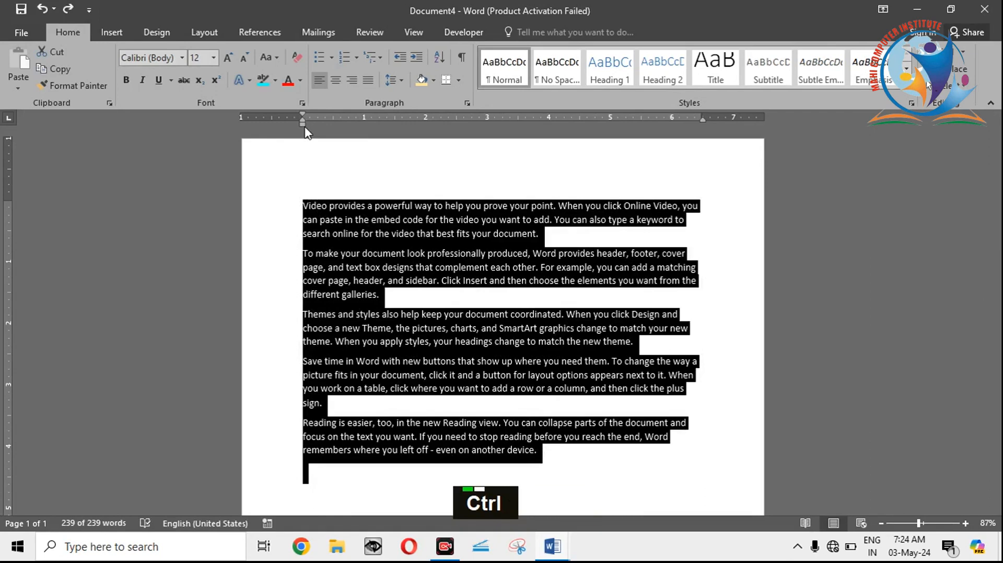
# Step: Move the left indent of all the paragraphs slightly inward from the margin using the ruler
pyautogui.hotkey('ctrl', 'a')
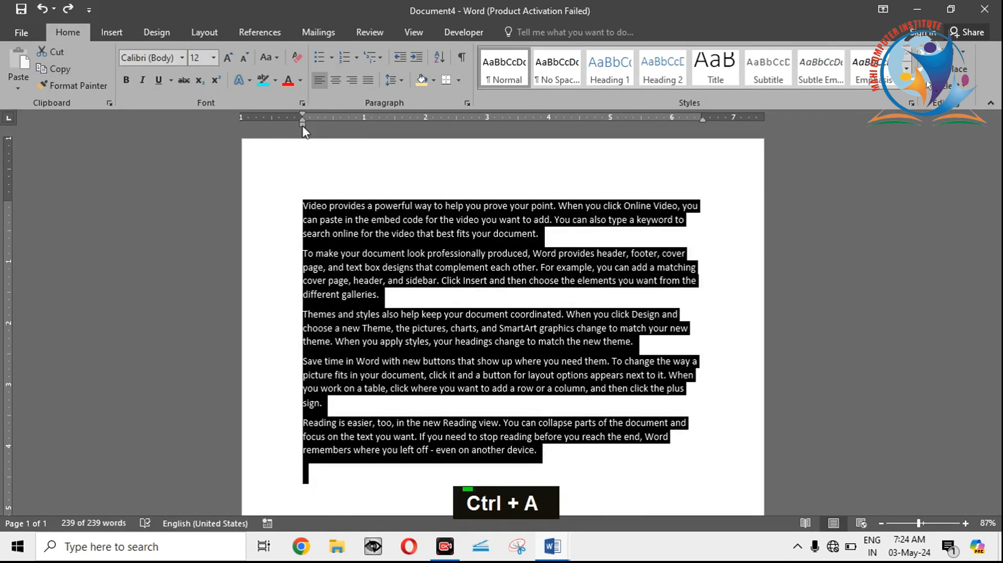
pyautogui.moveTo(306, 131)
pyautogui.mouseDown()
pyautogui.moveTo(361, 133)
pyautogui.moveTo(305, 129)
pyautogui.mouseUp()
pyautogui.hotkey('ctrl', 'a')
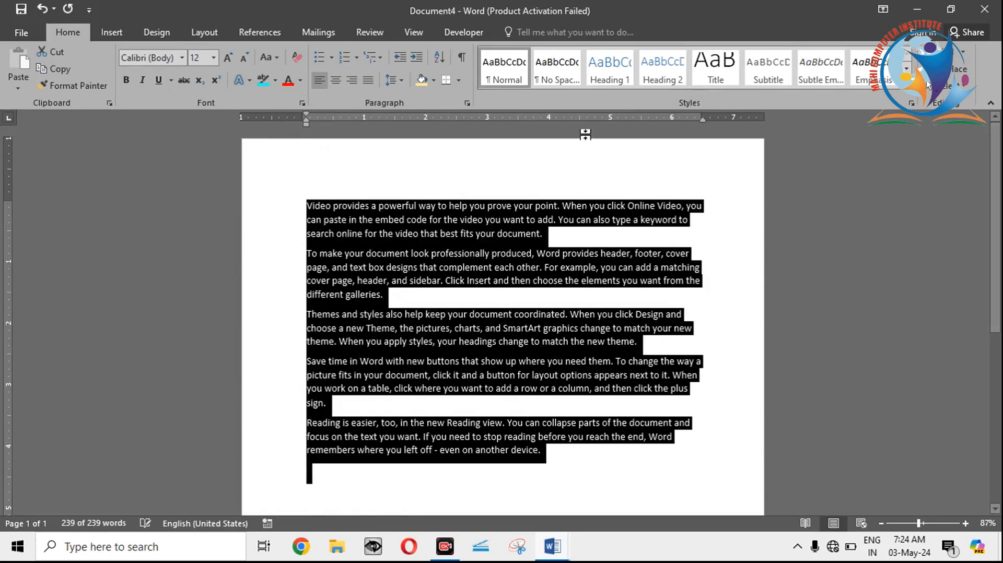
# Step: Pull the right indent of all the paragraphs in to about 4.5 inches on the ruler and return it to the right margin
pyautogui.moveTo(704, 122); pyautogui.dragTo(580, 146)
pyautogui.hotkey('ctrl', 'a')
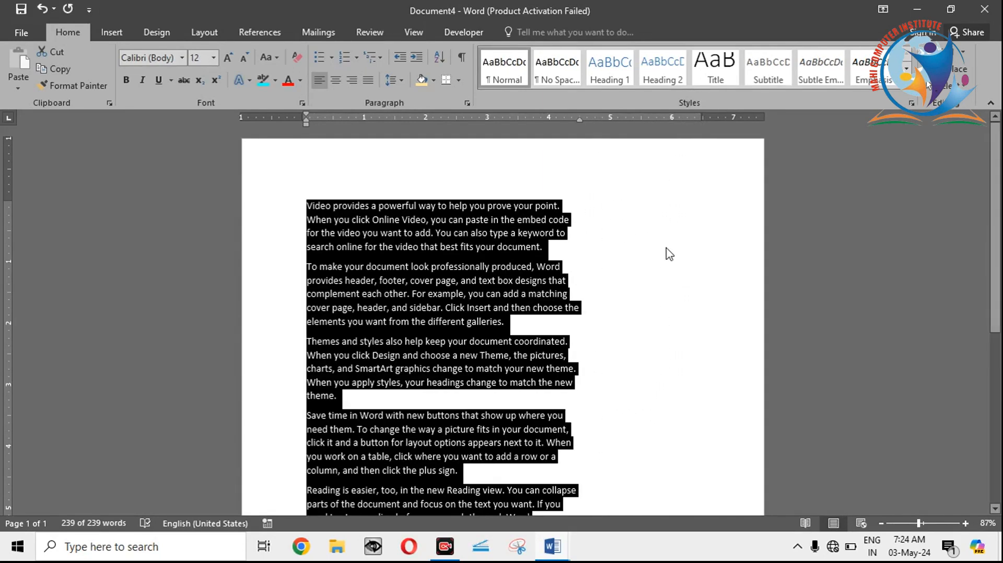
pyautogui.moveTo(581, 121); pyautogui.dragTo(699, 124)
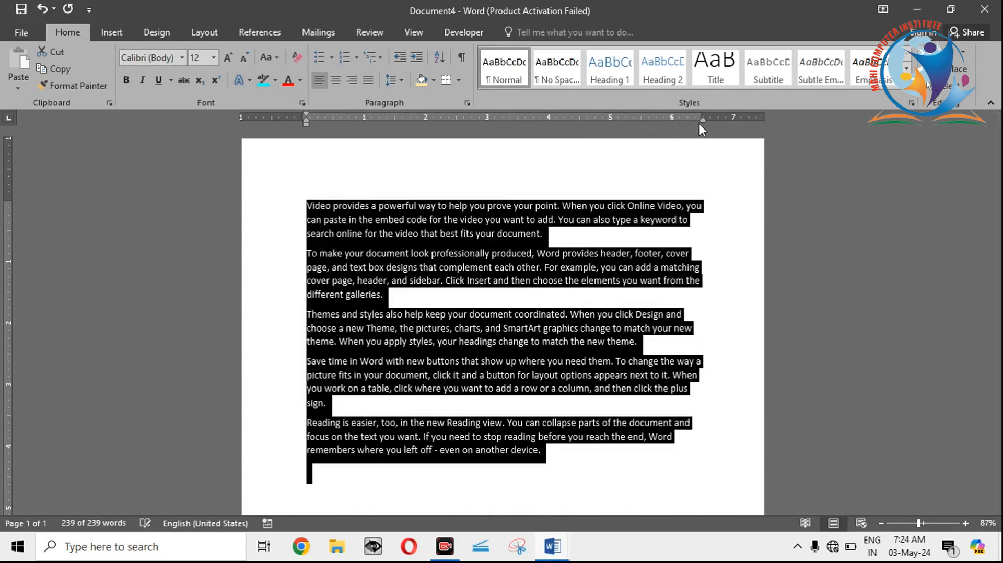
# Step: Increase the first paragraph's indent to about 2 inches and decrease it back in line with the other paragraphs
pyautogui.click(386, 240)
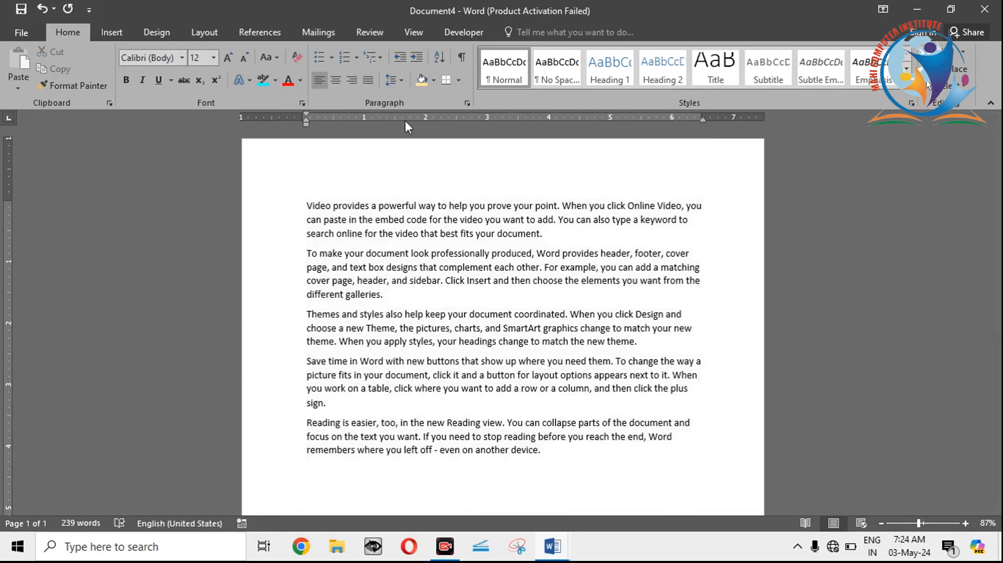
pyautogui.doubleClick(418, 59)
pyautogui.doubleClick(418, 58)
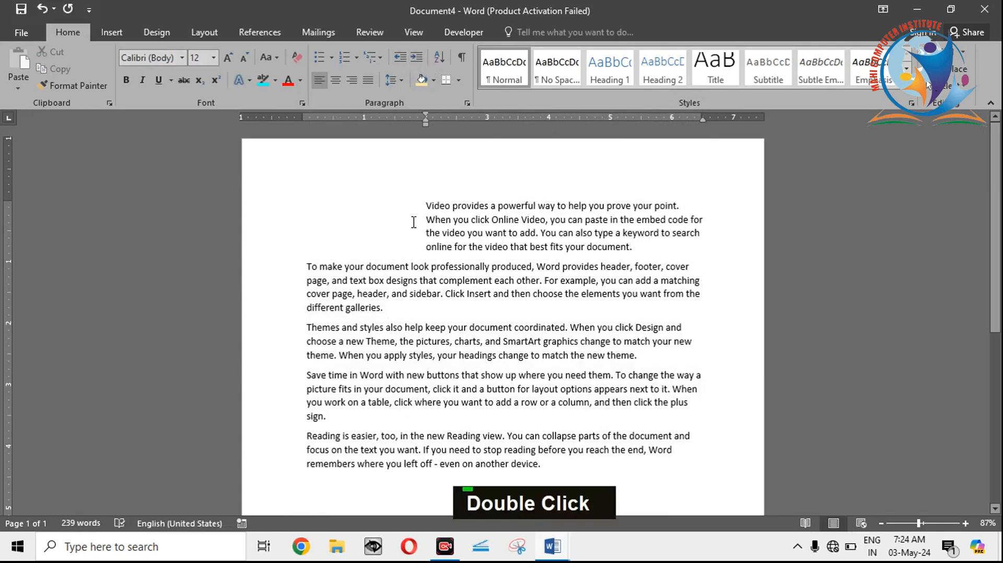
pyautogui.doubleClick(396, 58)
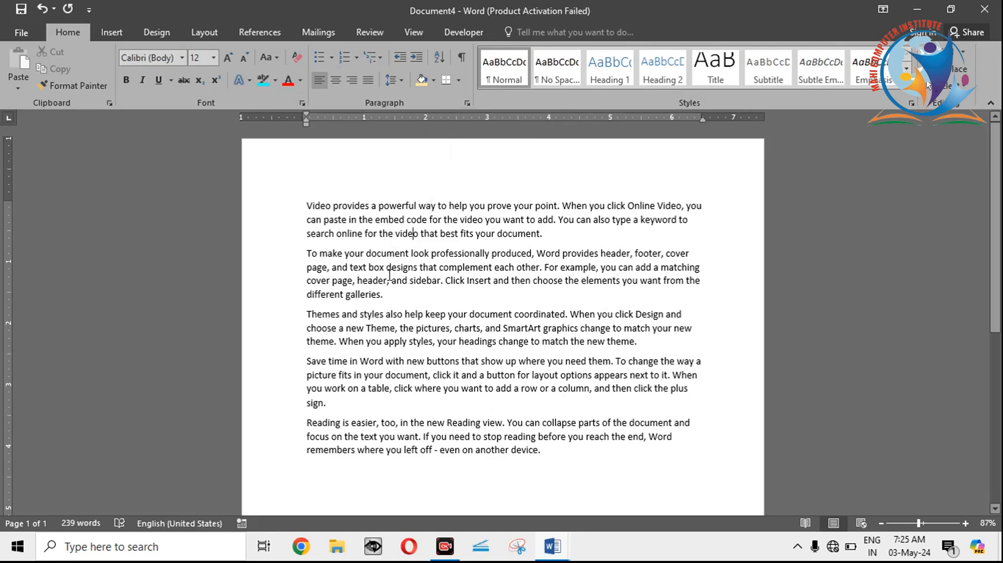
# Step: Create a new blank document and switch to capital-letter entry
pyautogui.press('ctrl')
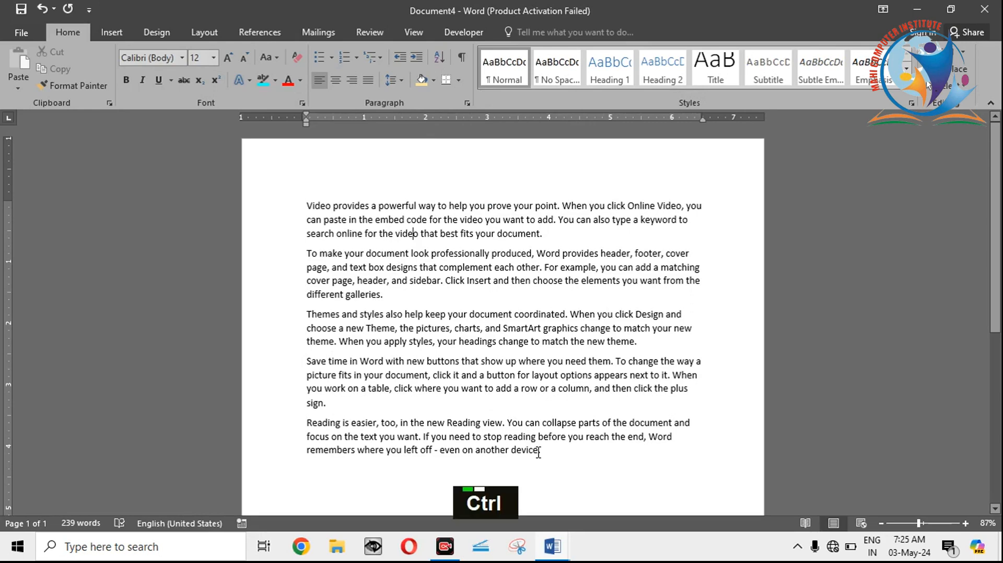
pyautogui.hotkey('ctrl', 'n')
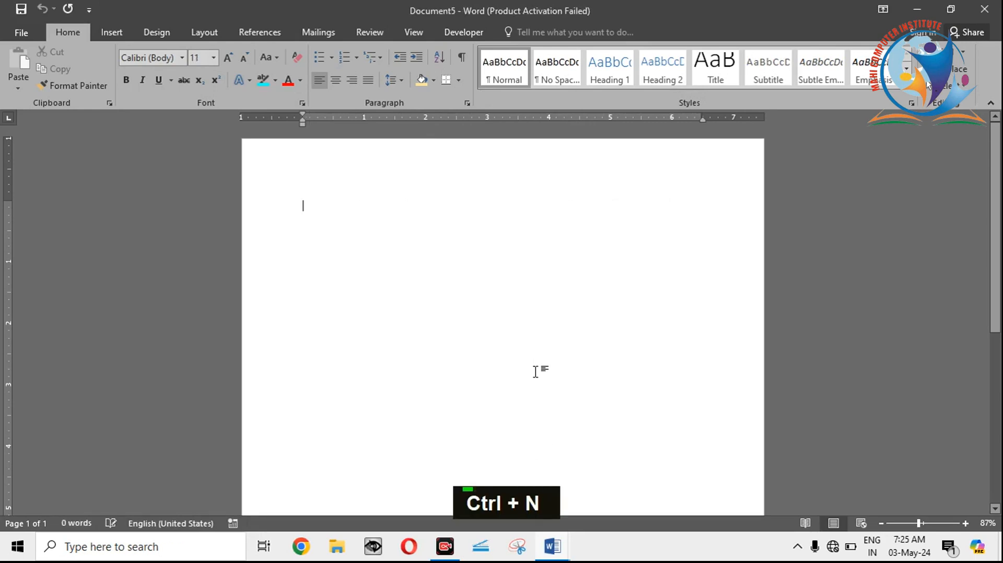
pyautogui.write('a')
pyautogui.press('BackSpace')
pyautogui.press('BackSpace')
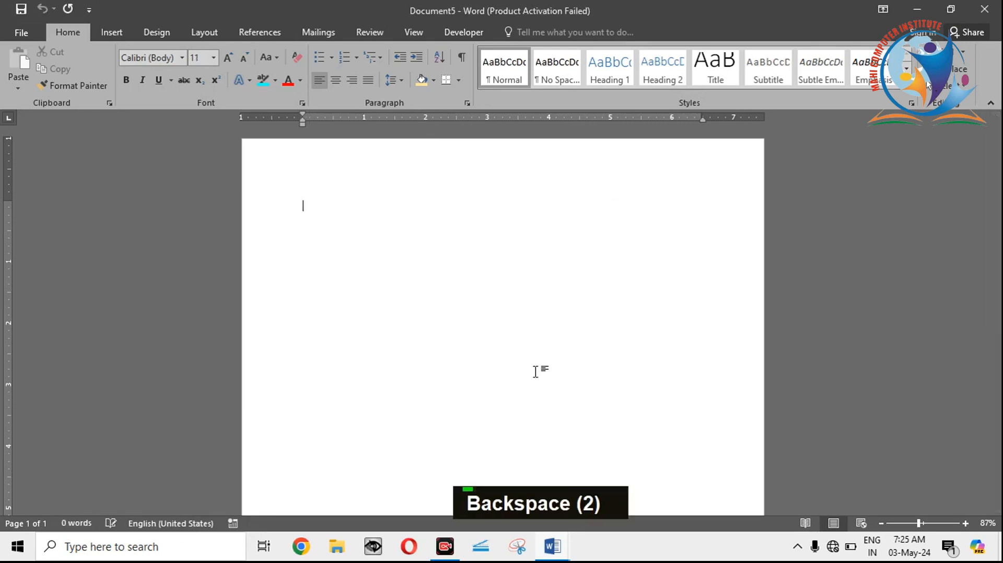
pyautogui.press('capslock')
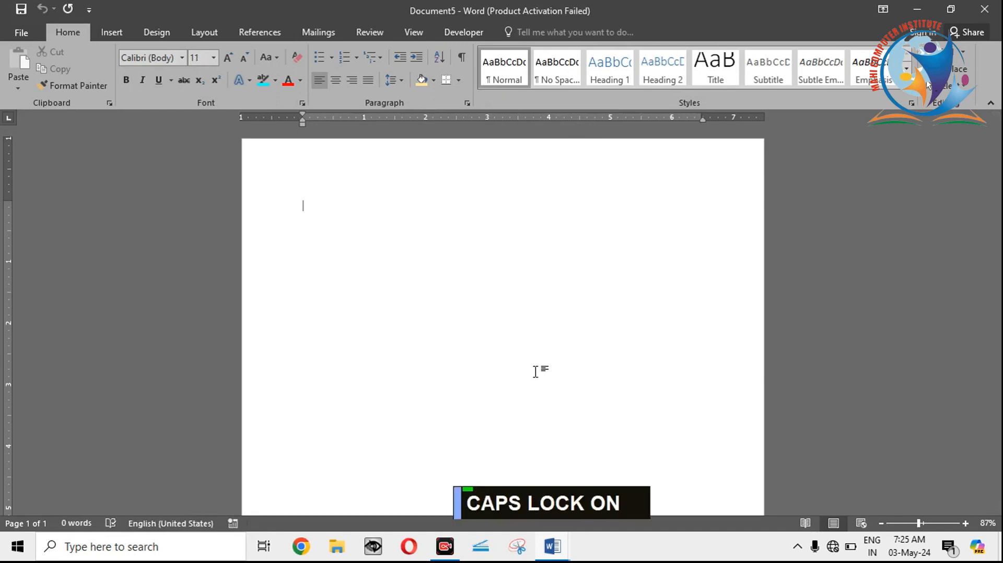
# Step: Enter a list of nine first names in capital letters, each on its own line
pyautogui.write('RAJU')
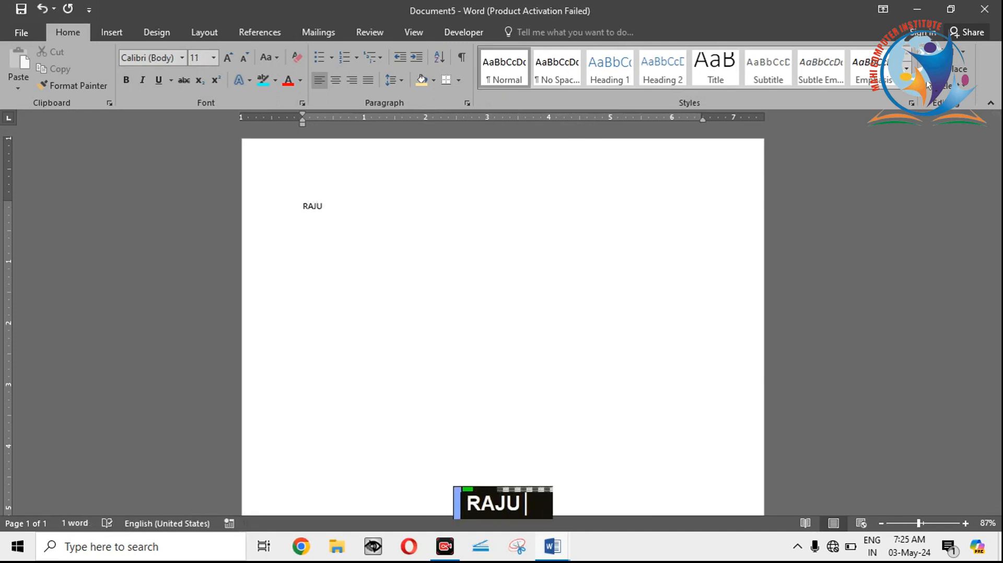
pyautogui.press('Return')
pyautogui.write('ABHAY')
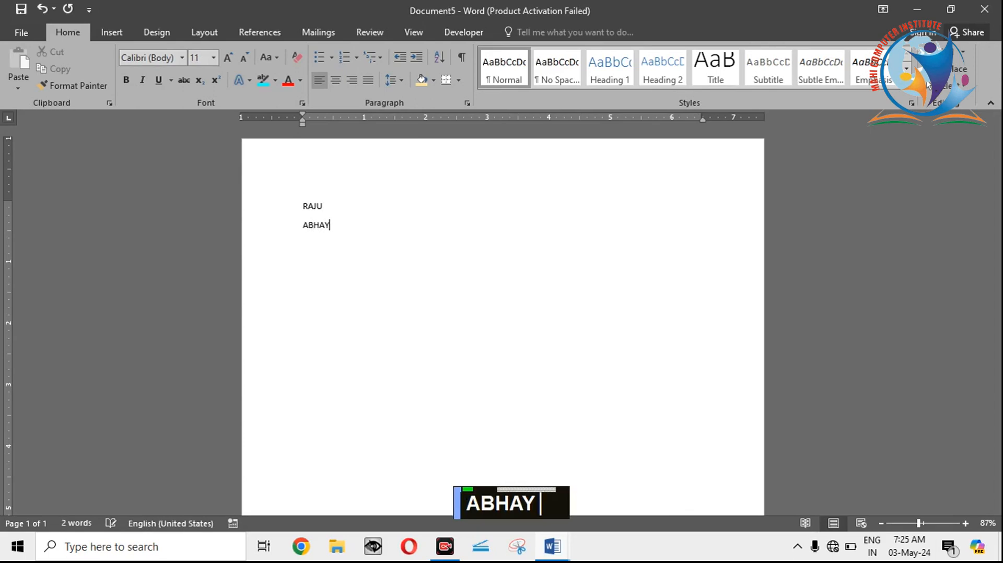
pyautogui.press('Return')
pyautogui.write('GITA')
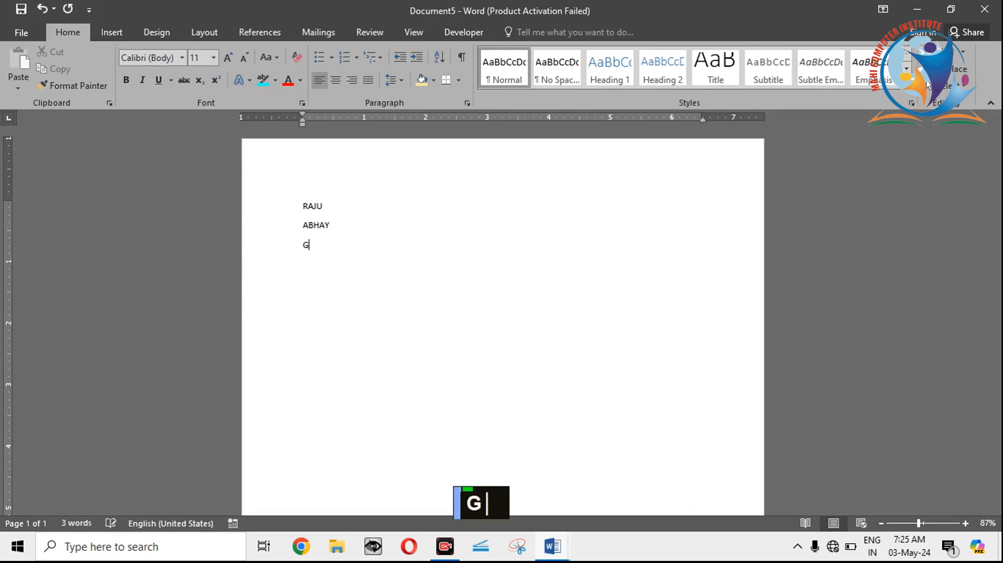
pyautogui.press('Return')
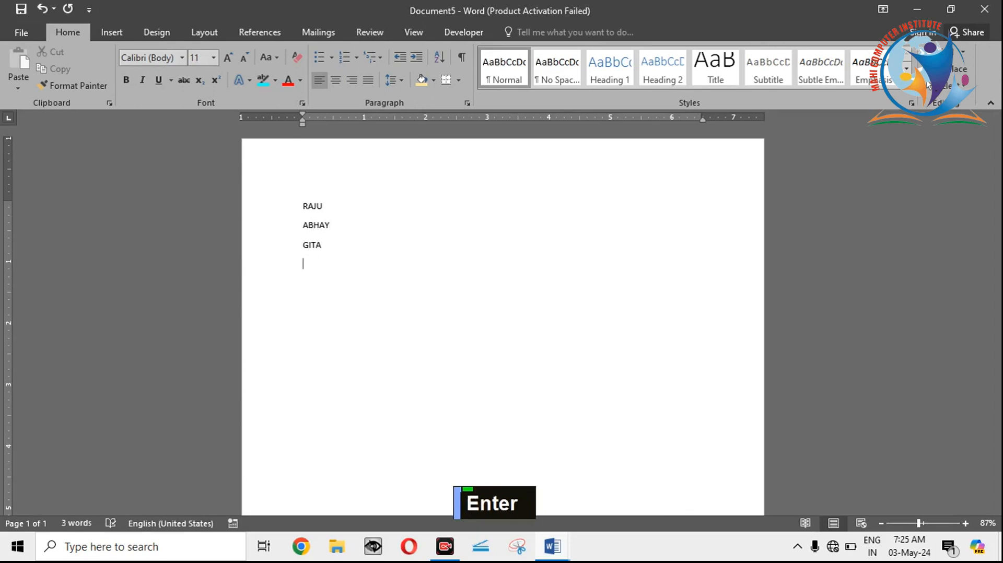
pyautogui.write('JOTI')
pyautogui.press('Return')
pyautogui.write('RUHI')
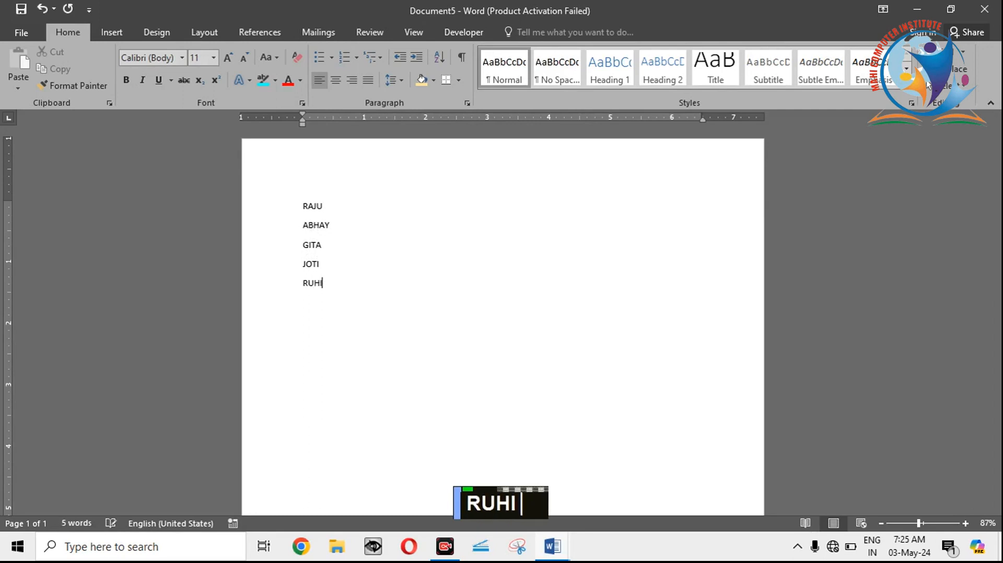
pyautogui.press('Return')
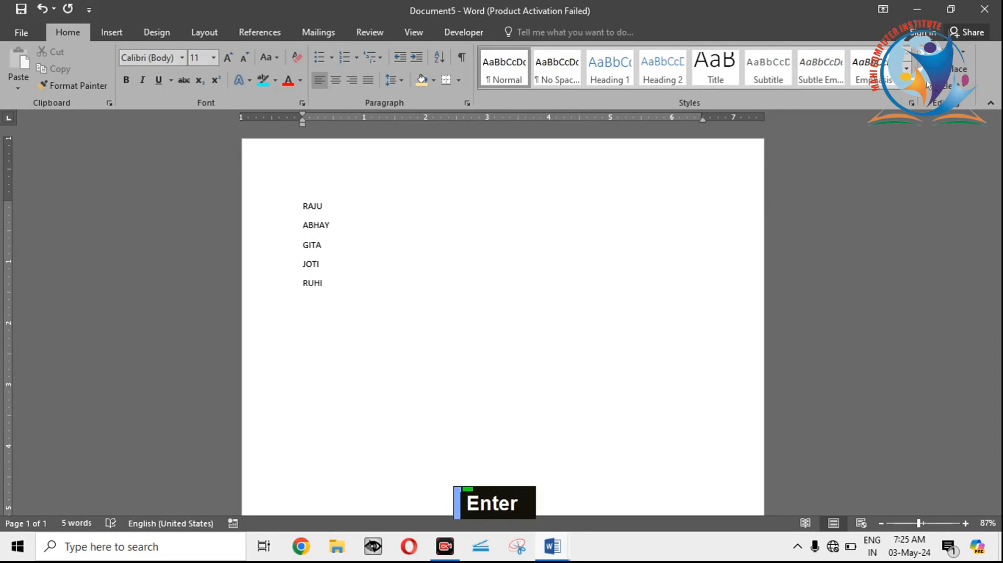
pyautogui.write('AMAN')
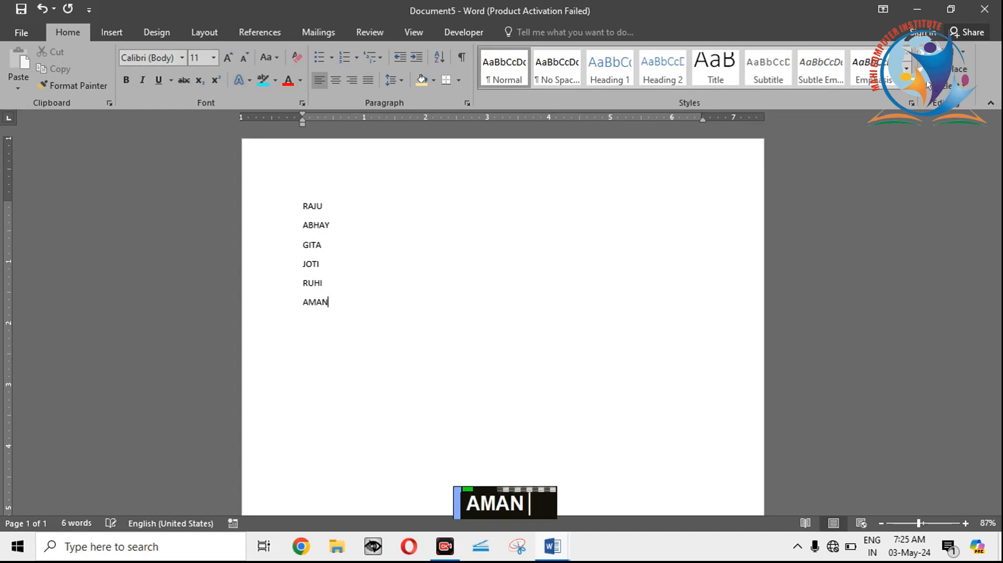
pyautogui.press('Return')
pyautogui.write('DEEPA')
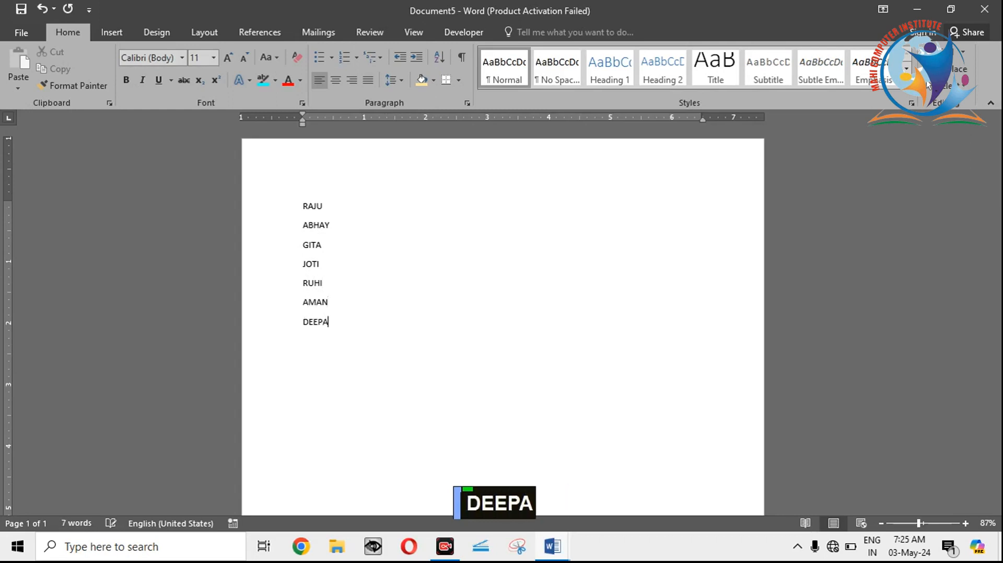
pyautogui.press('Return')
pyautogui.write('MAHI')
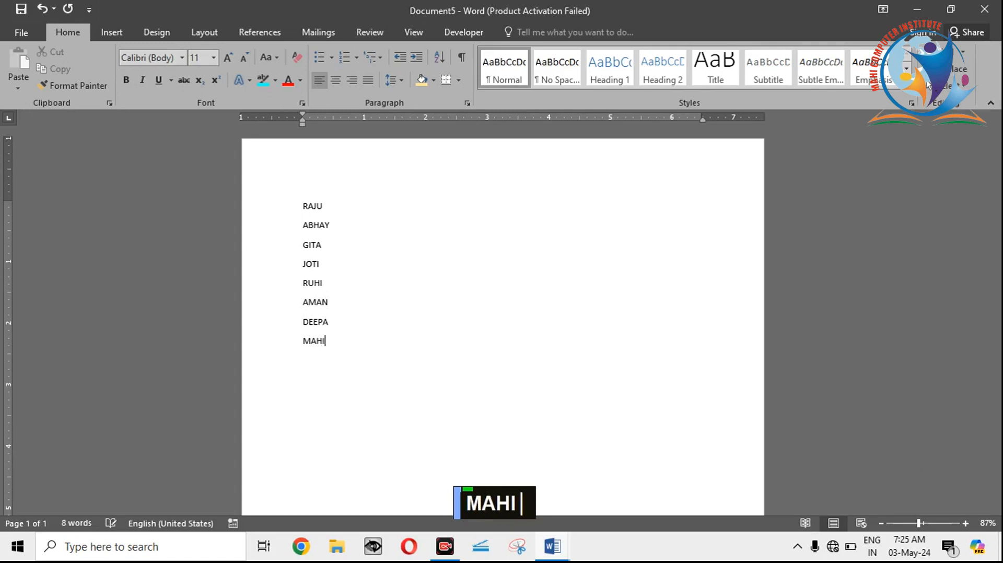
pyautogui.press('Return')
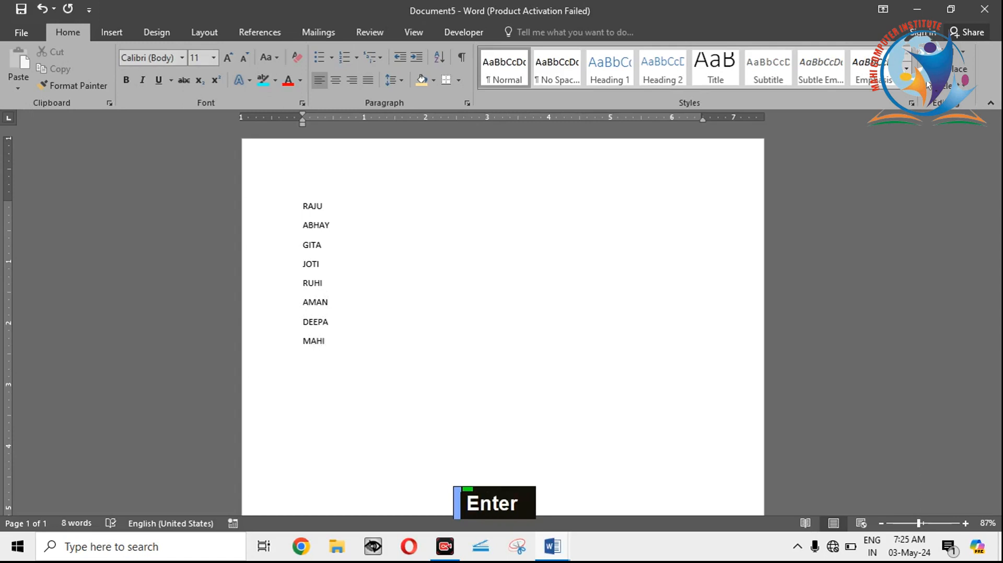
pyautogui.write('SURAJ')
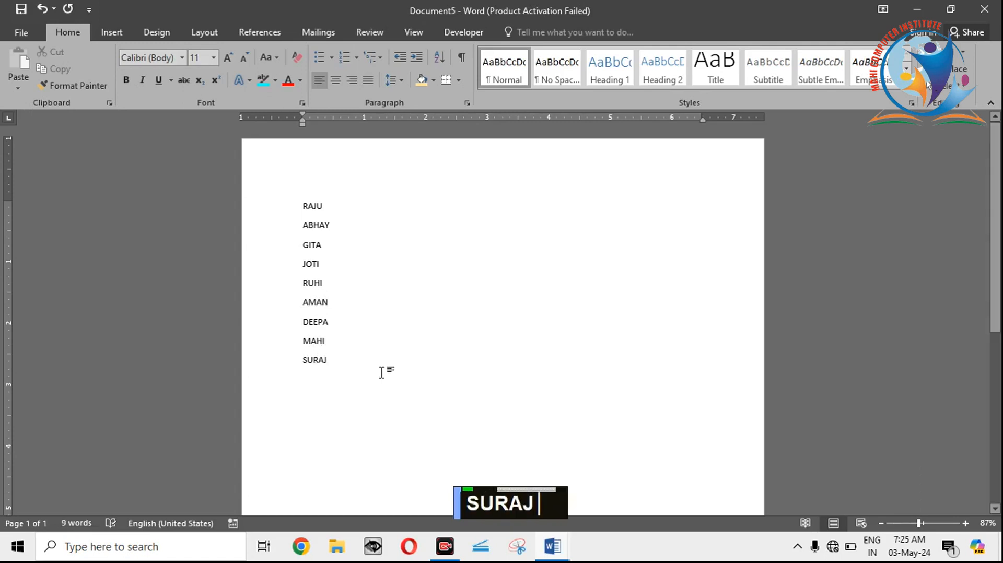
# Step: Increase the font size of the whole list of names to 16
pyautogui.moveTo(354, 369); pyautogui.dragTo(300, 202)
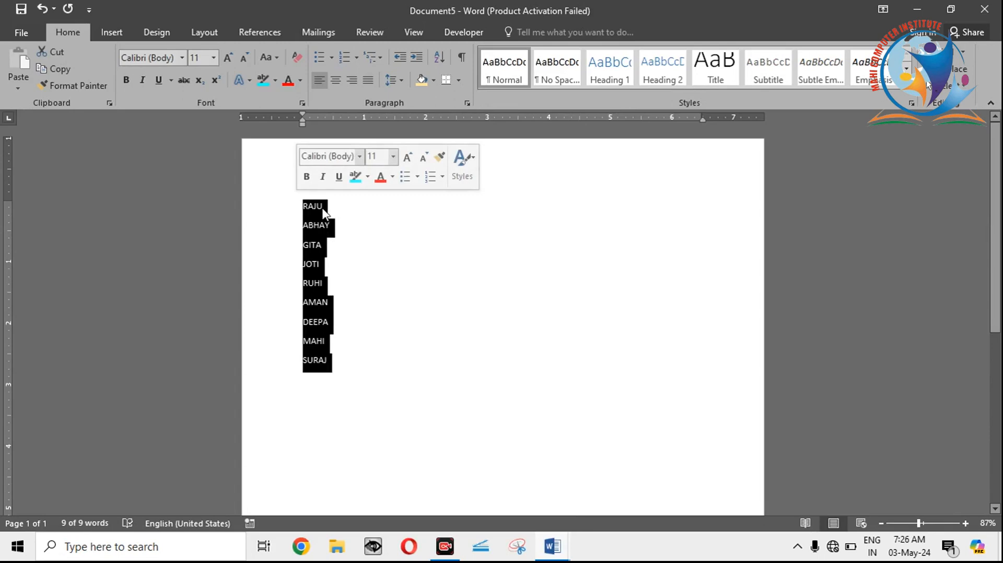
pyautogui.doubleClick(227, 58)
pyautogui.click(226, 58)
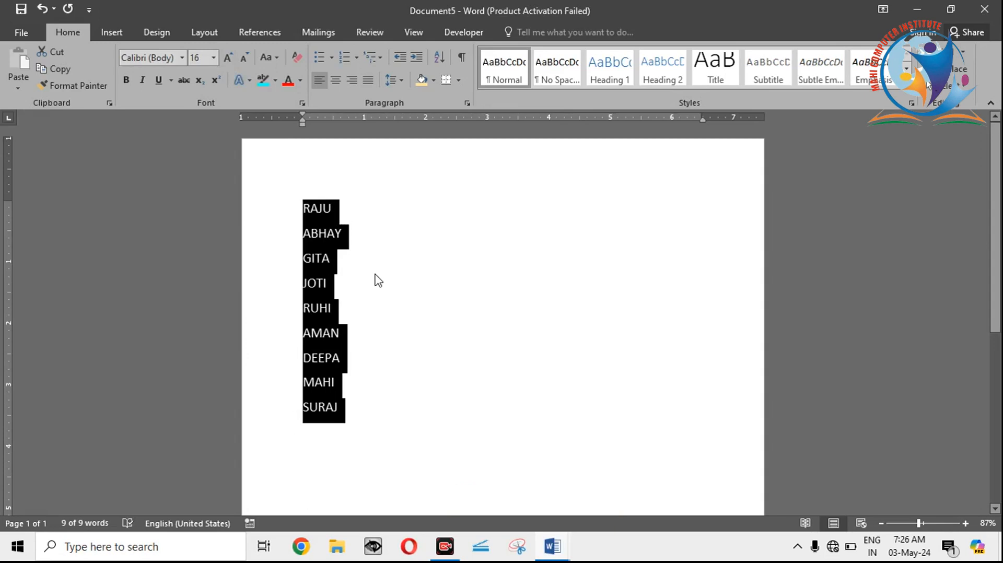
# Step: Sort the selected names by Paragraphs as Text in ascending order
pyautogui.click(441, 58)
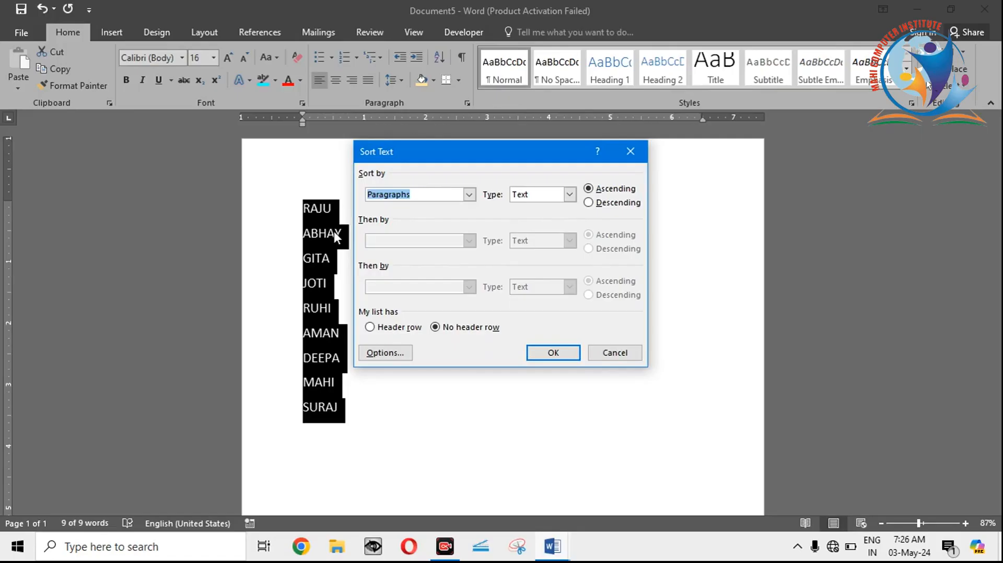
pyautogui.click(469, 194)
pyautogui.click(470, 195)
pyautogui.click(570, 194)
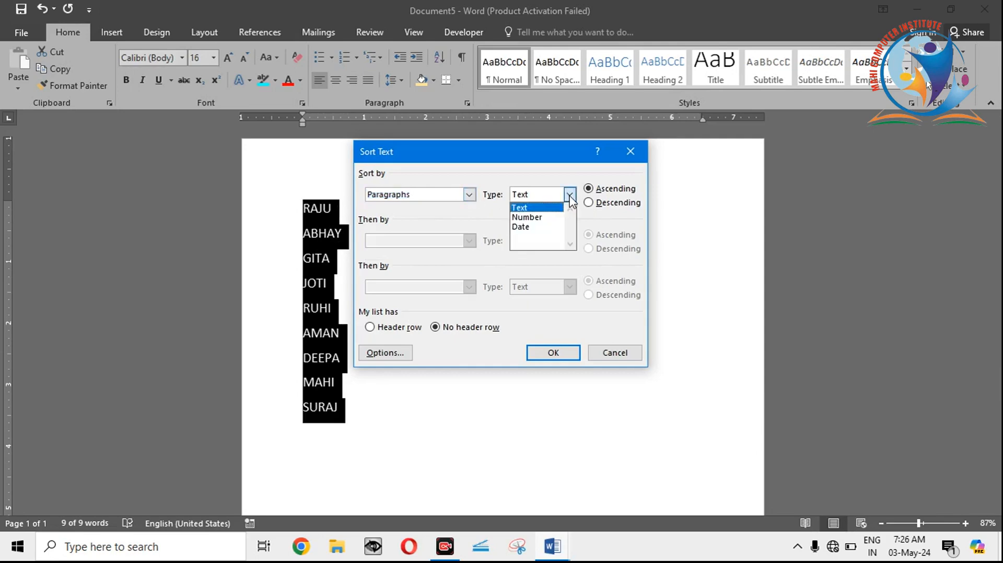
pyautogui.click(532, 208)
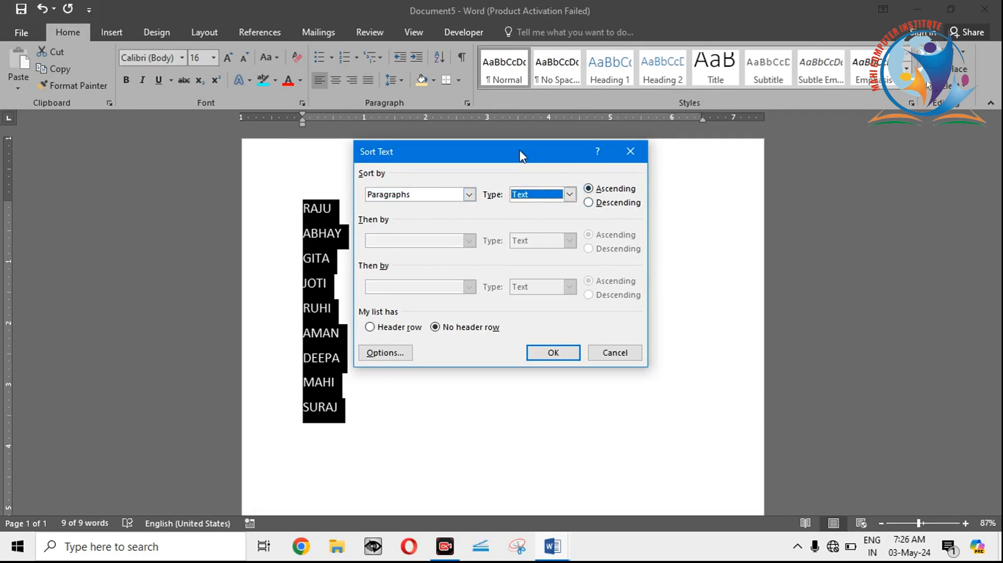
pyautogui.moveTo(520, 149); pyautogui.dragTo(723, 110)
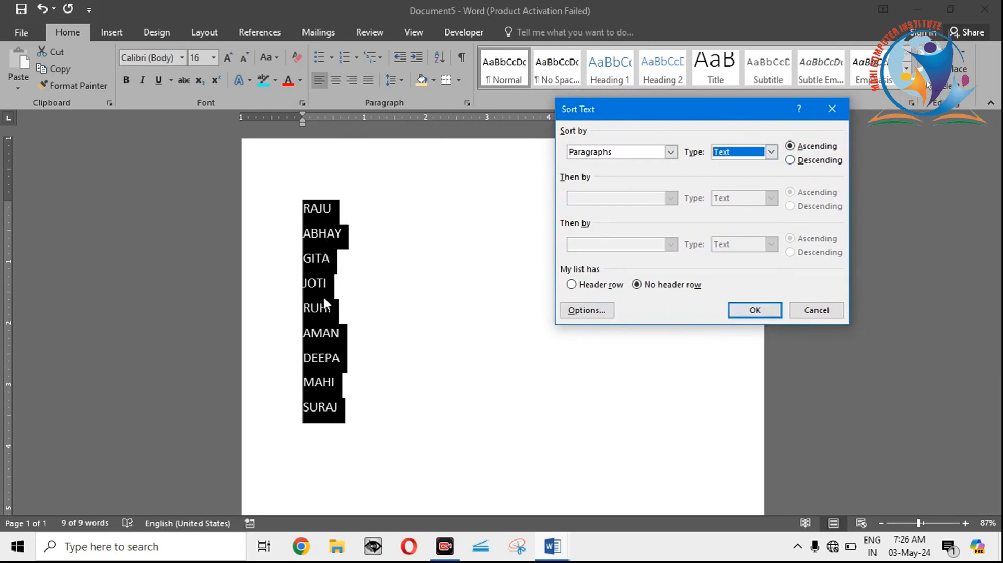
pyautogui.click(751, 310)
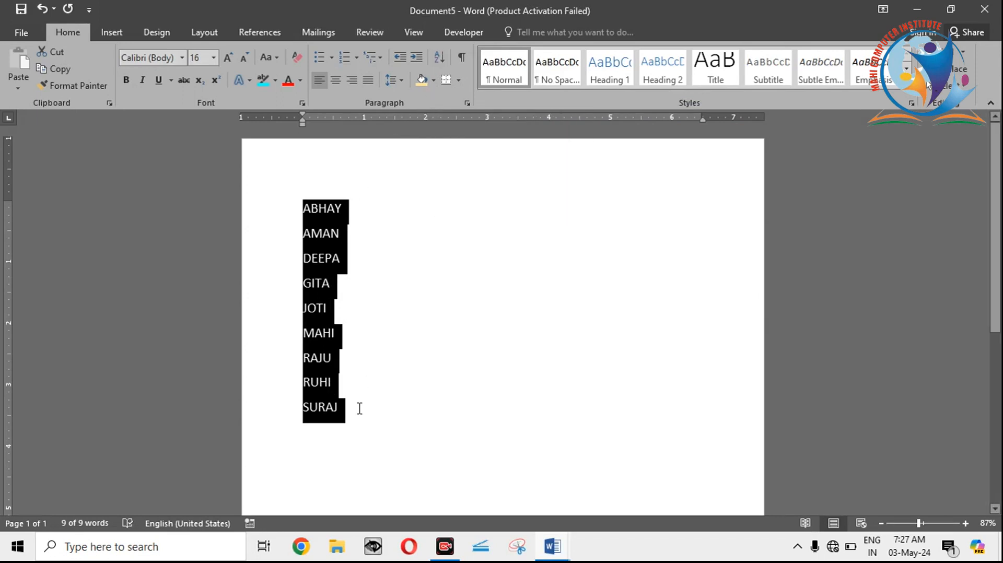
pyautogui.press('BackSpace')
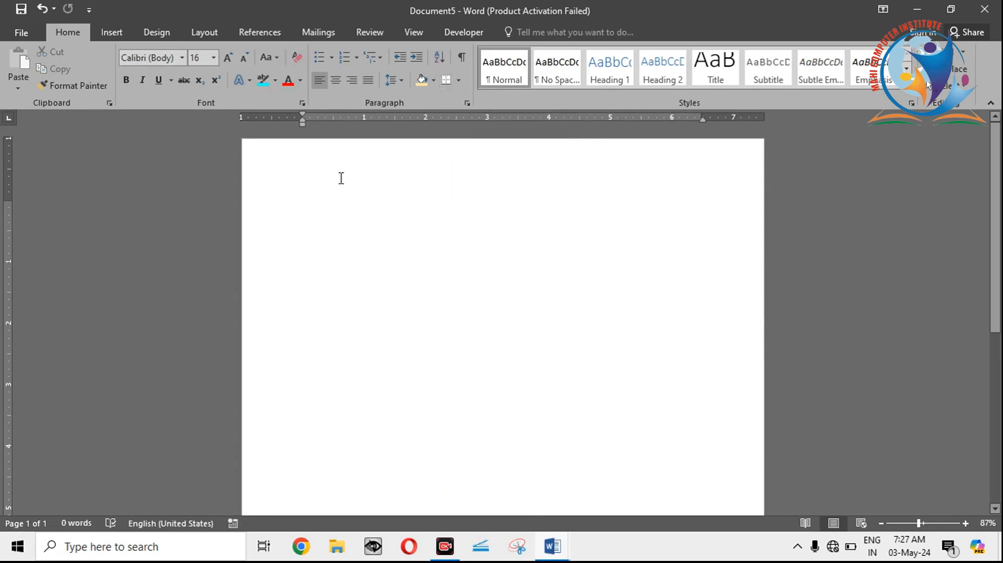
pyautogui.write('454545454545')
pyautogui.press('Return')
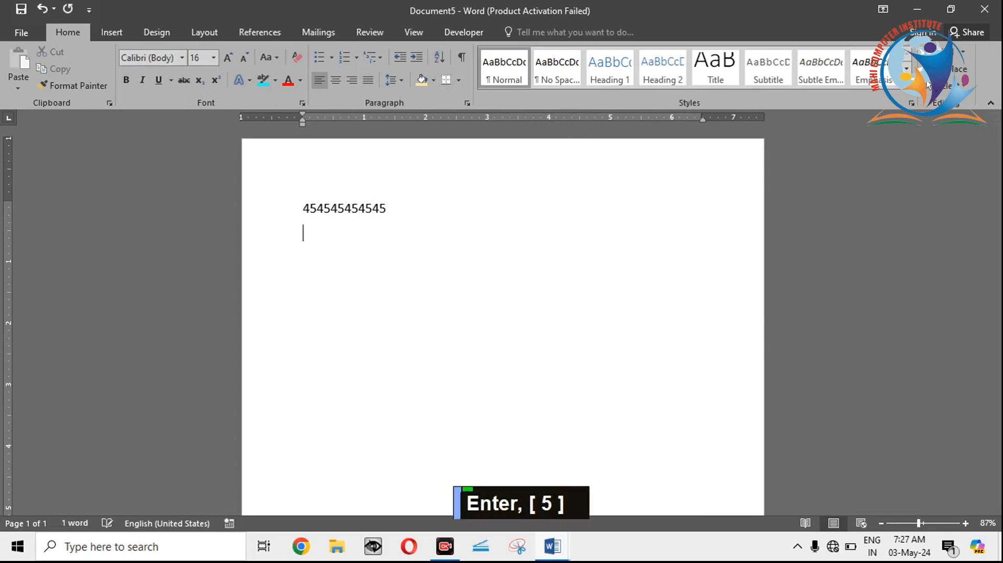
pyautogui.write('-4545454545')
pyautogui.press('Return')
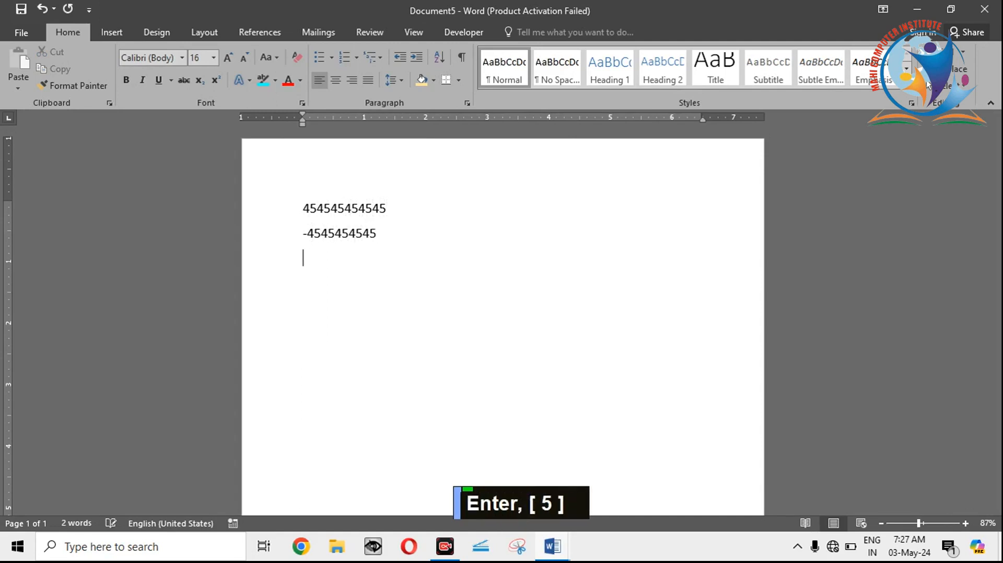
pyautogui.write('-5454454')
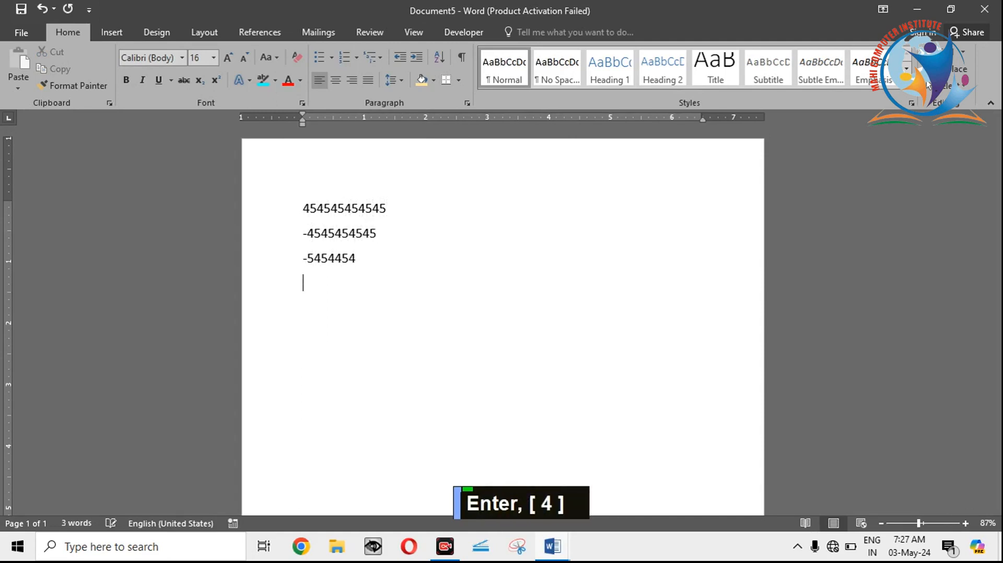
pyautogui.write('0.215454545')
pyautogui.press('Return')
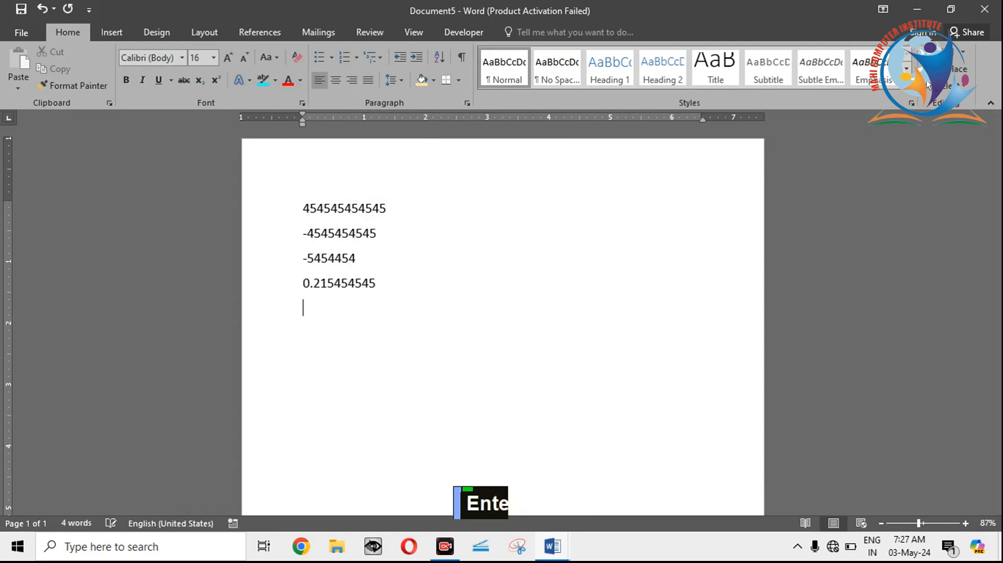
pyautogui.write('-0.215665664')
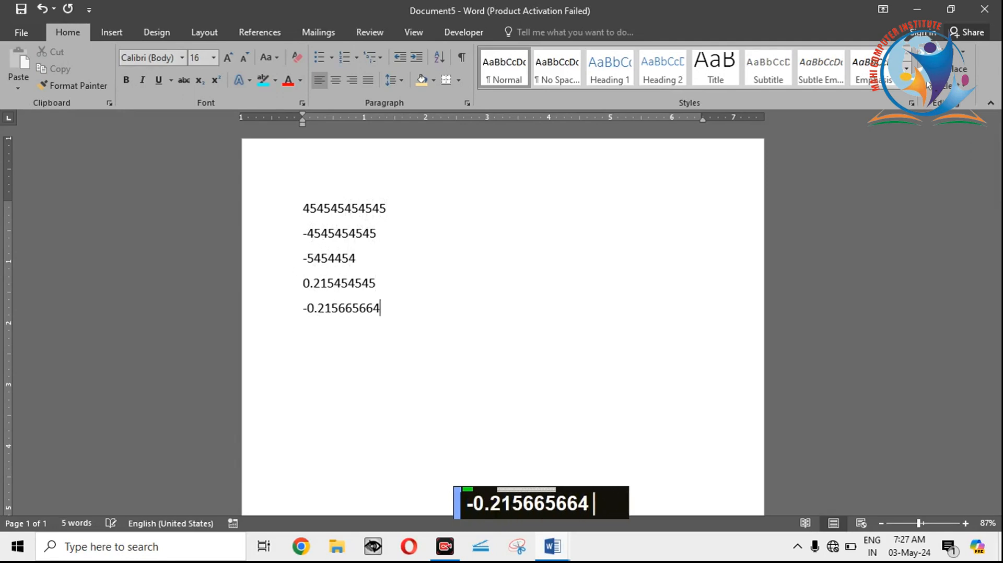
pyautogui.press('Return')
pyautogui.write('564545454545')
pyautogui.press('Return')
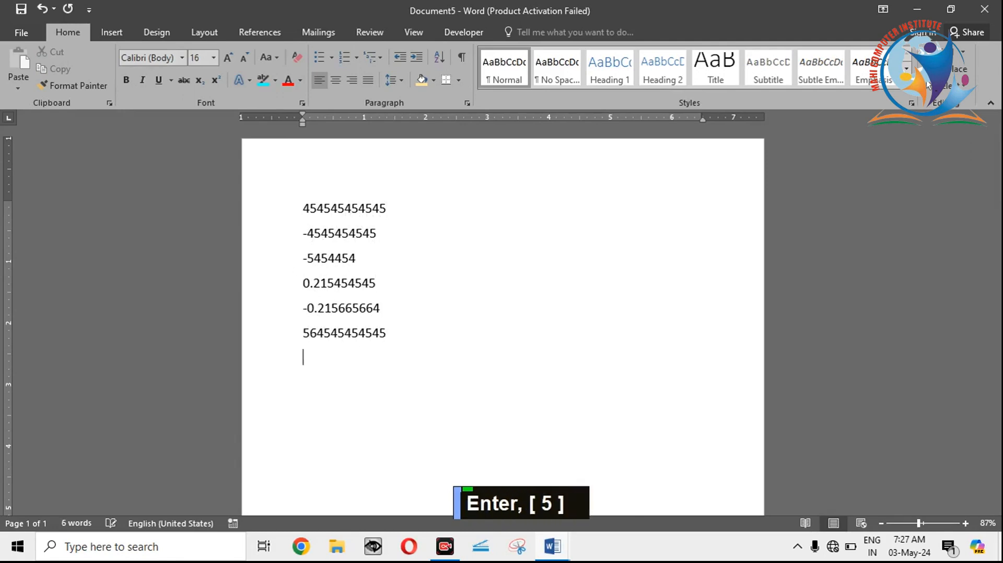
pyautogui.write('44545454545487')
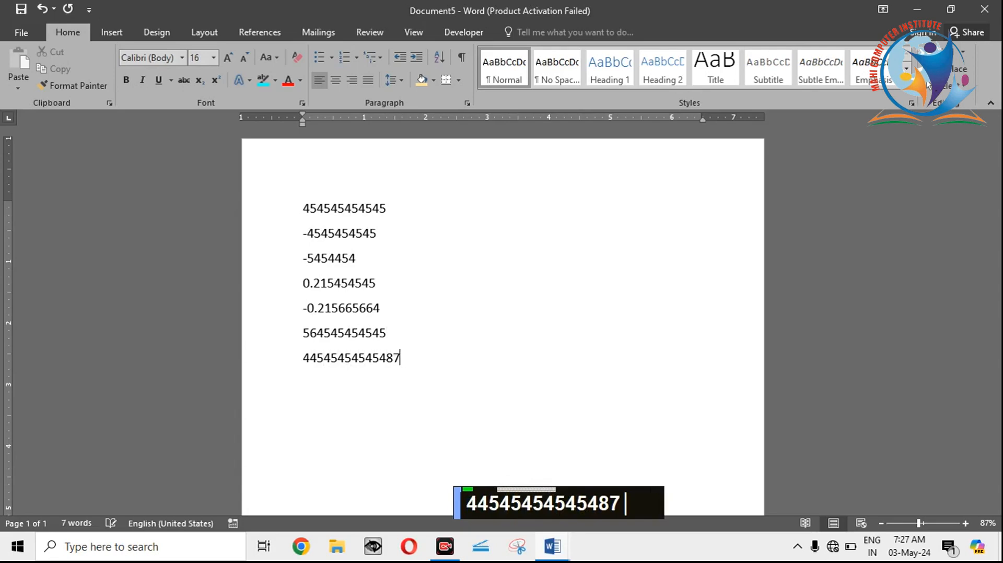
pyautogui.write('-45787454')
pyautogui.press('BackSpace')
pyautogui.press('BackSpace')
pyautogui.press('BackSpace')
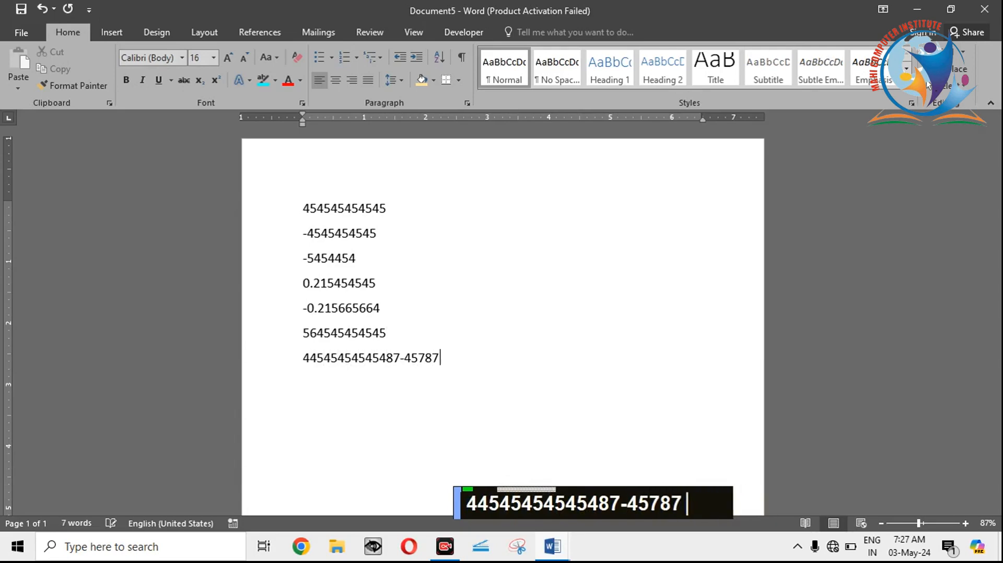
pyautogui.press('BackSpace')
pyautogui.press('BackSpace')
pyautogui.press('BackSpace')
pyautogui.press('BackSpace')
pyautogui.press('BackSpace')
pyautogui.press('BackSpace')
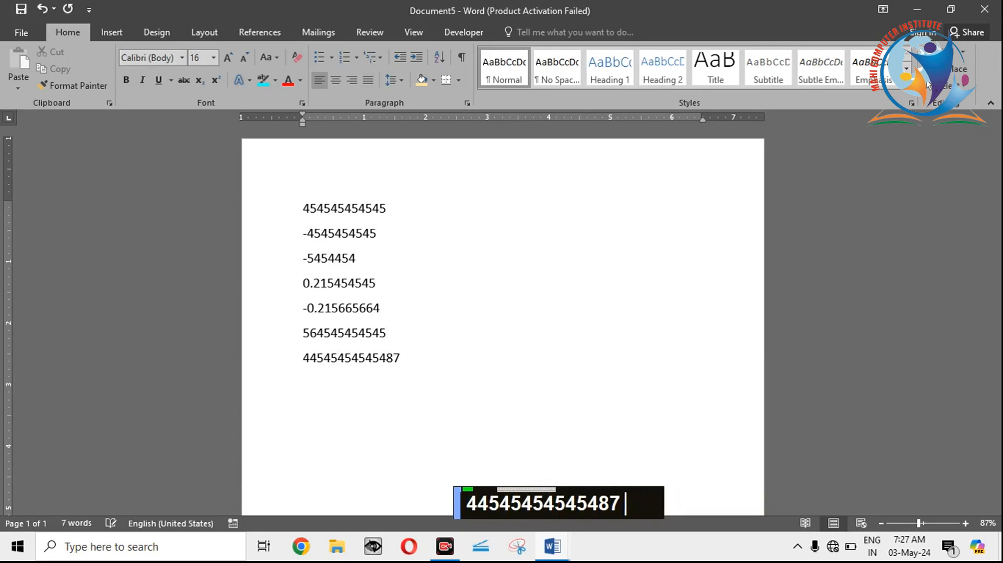
pyautogui.press('Return')
pyautogui.write('-')
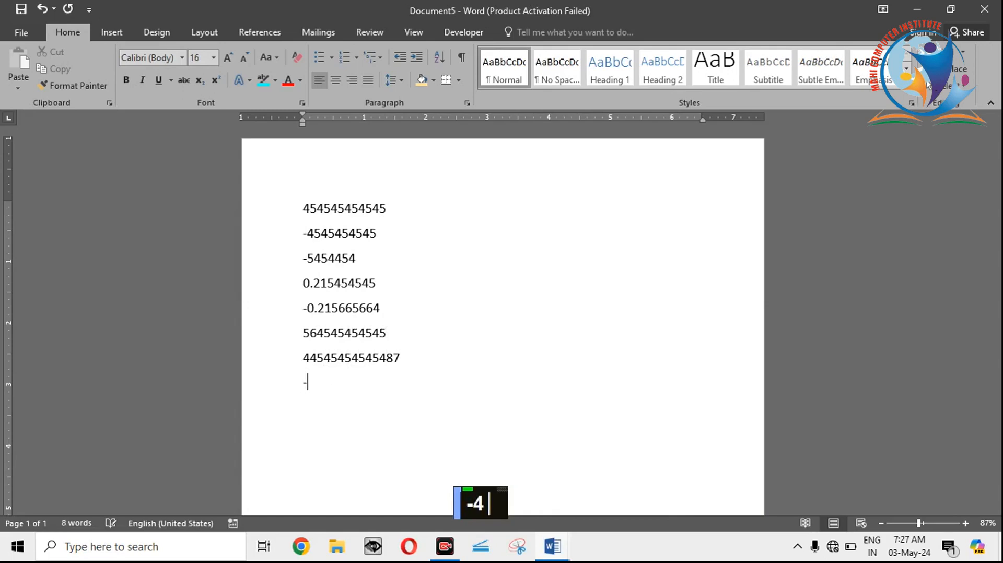
pyautogui.write('457545454545454545')
pyautogui.press('Return')
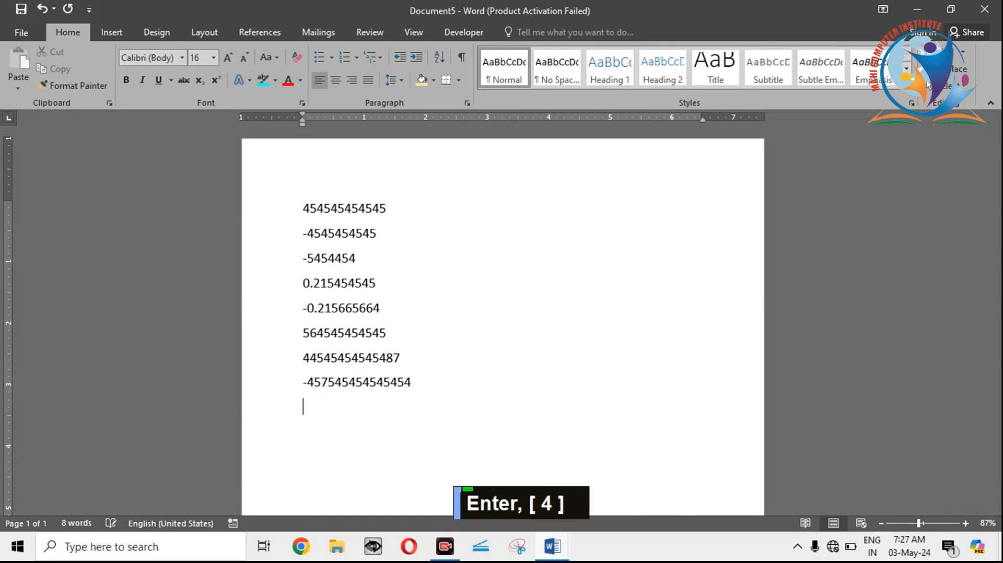
pyautogui.write('46545455445454')
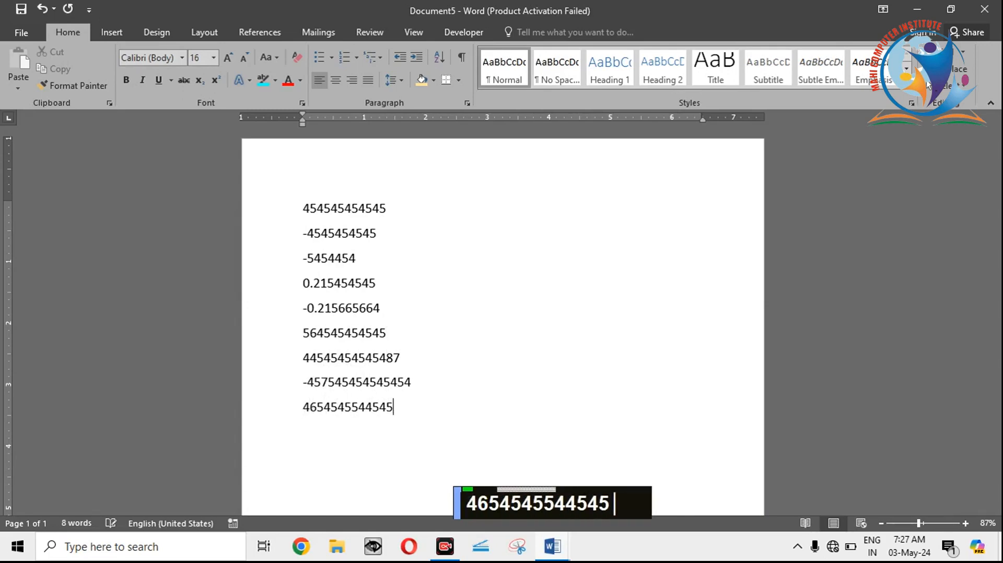
pyautogui.press('Return')
pyautogui.write('-21514545455')
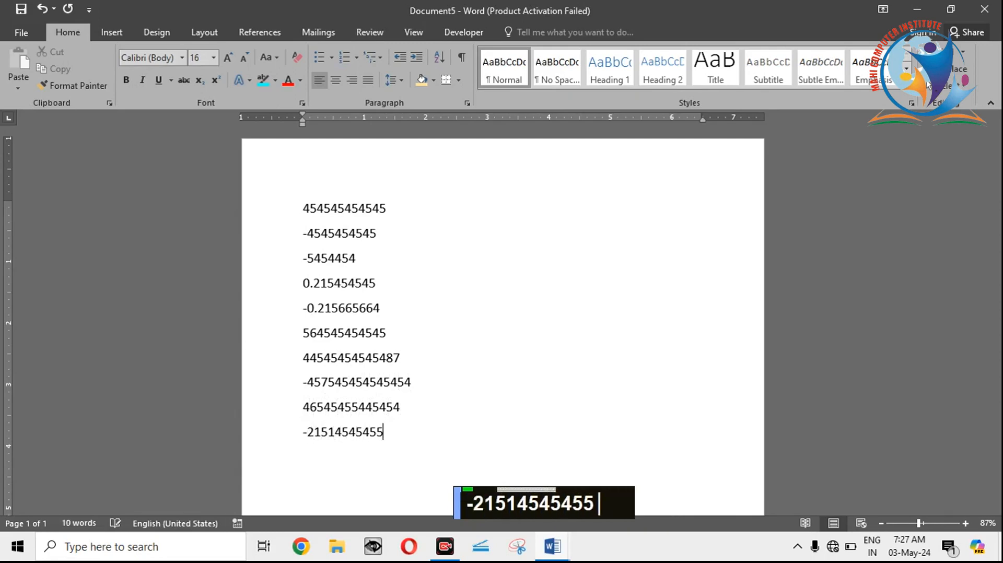
pyautogui.press('Return')
pyautogui.write('-0')
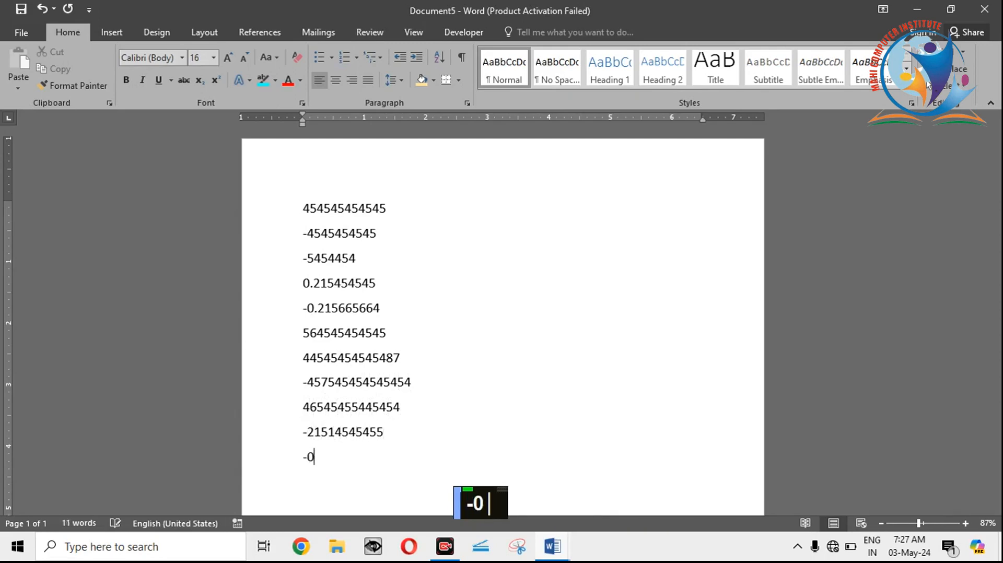
pyautogui.write('.22154545555')
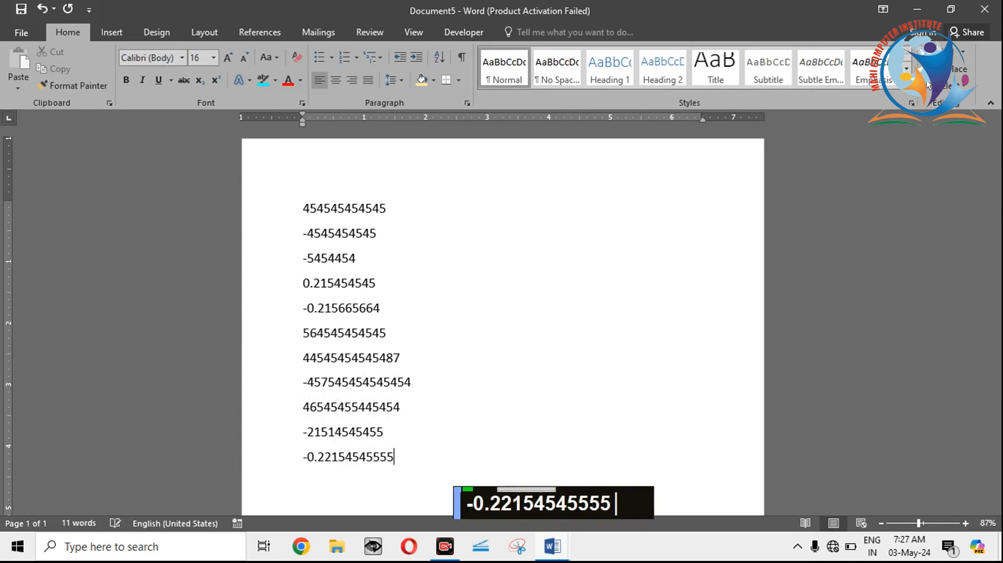
# Step: Sort the whole list of numbers by Paragraphs as Number in ascending order
pyautogui.click(425, 335)
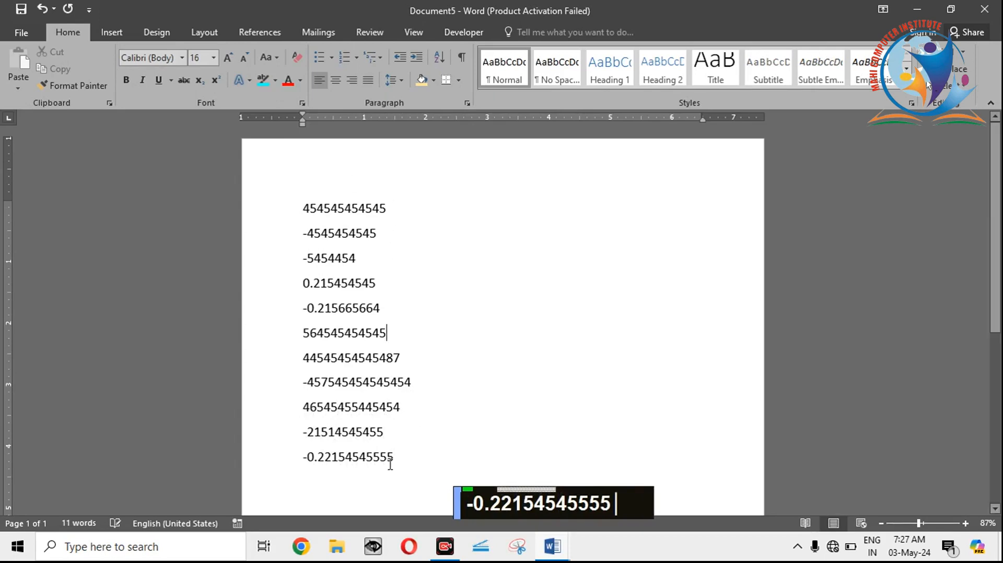
pyautogui.moveTo(417, 477); pyautogui.dragTo(305, 186)
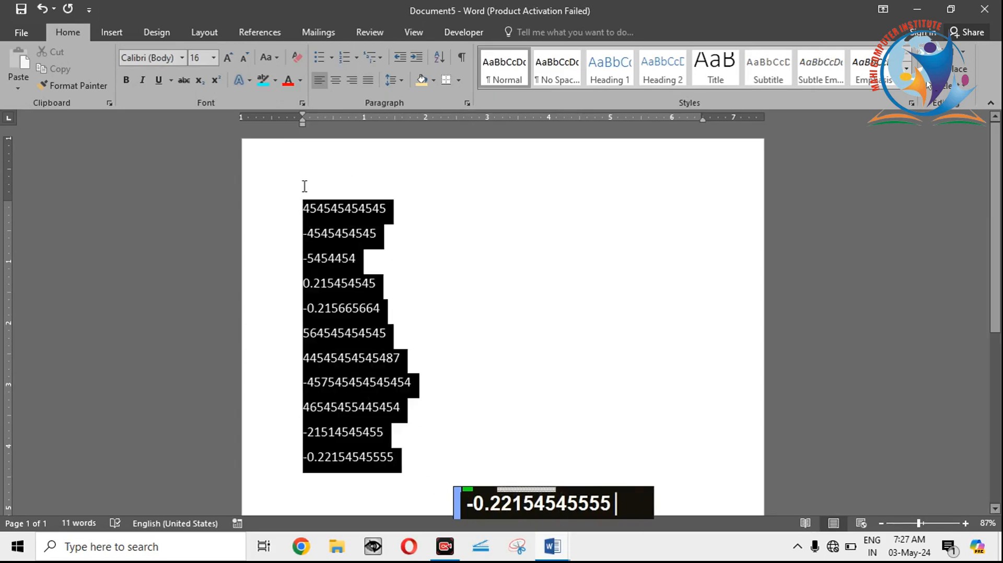
pyautogui.click(442, 56)
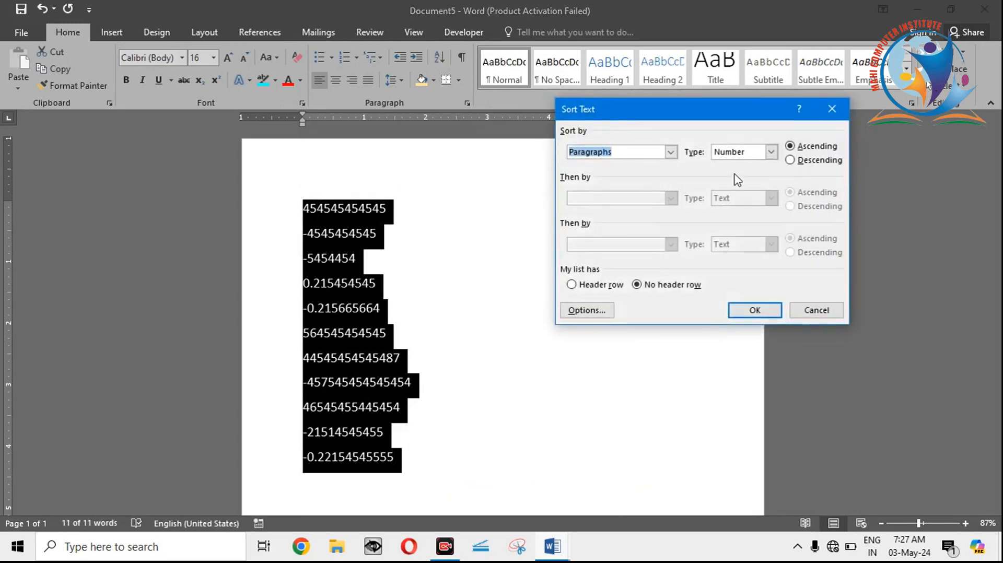
pyautogui.click(756, 156)
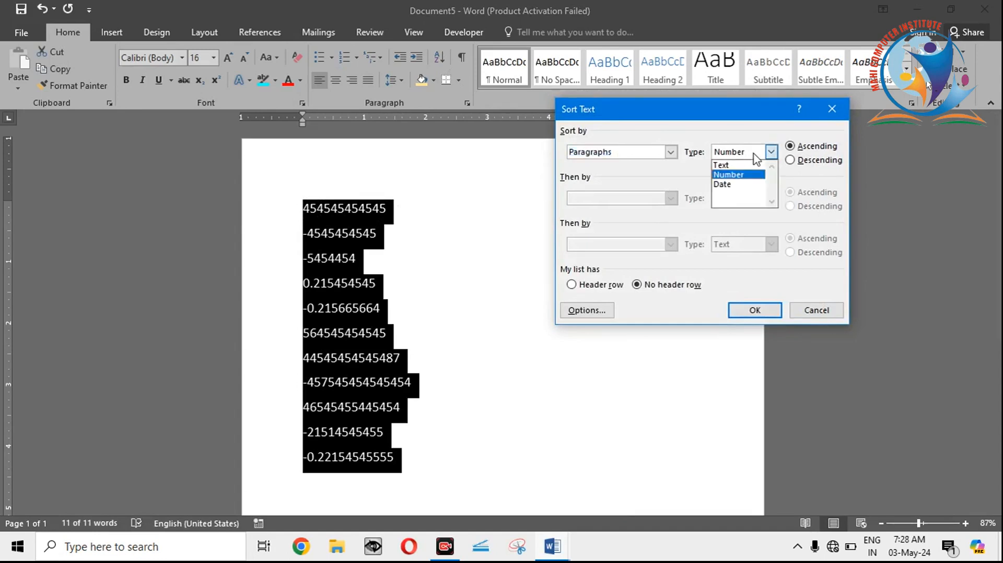
pyautogui.click(727, 172)
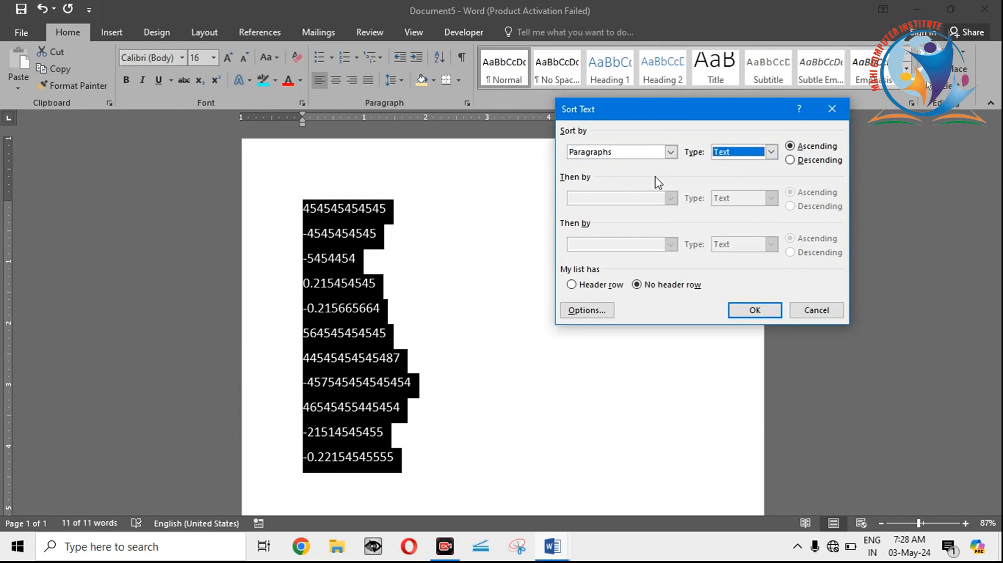
pyautogui.click(719, 157)
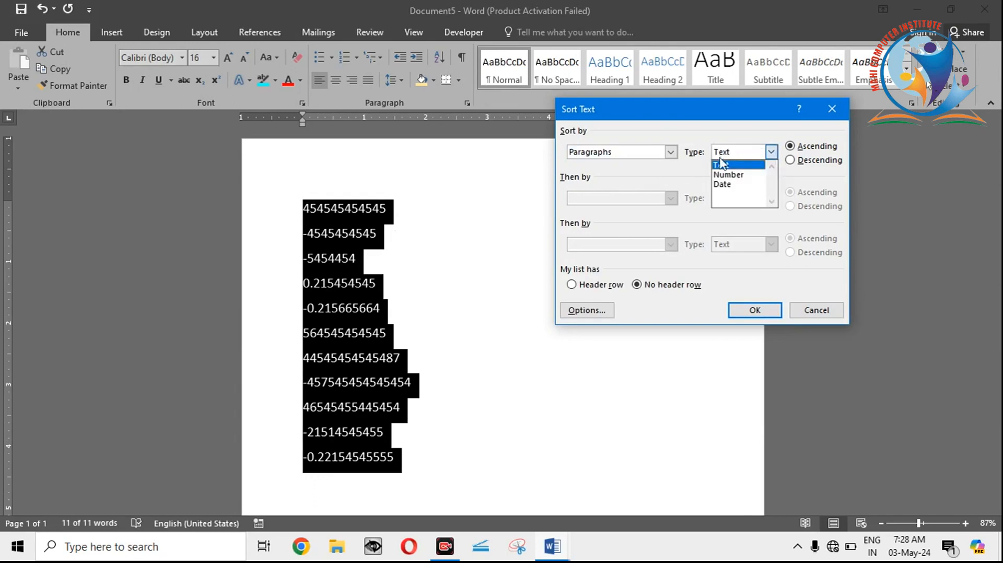
pyautogui.click(734, 175)
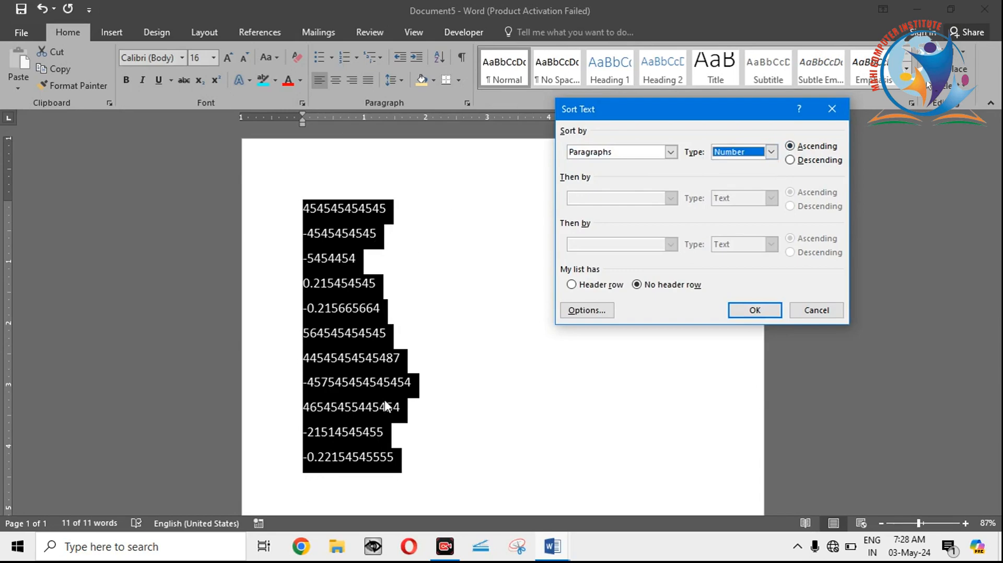
pyautogui.click(754, 313)
pyautogui.click(535, 271)
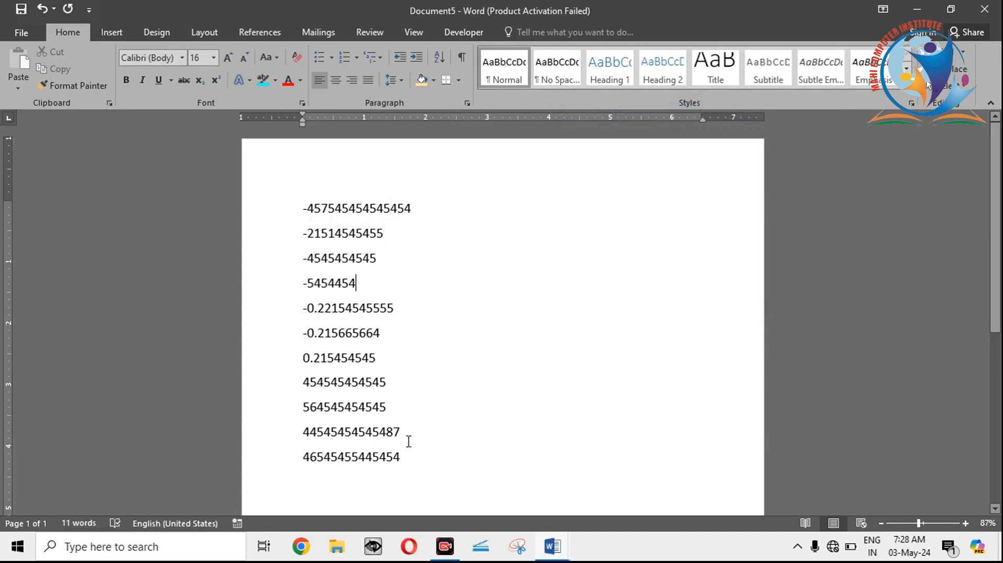
# Step: Replace the list of numbers with the dates 12-12-1990 and 23-12-1995, each on its own line
pyautogui.hotkey('ctrl', 'a')
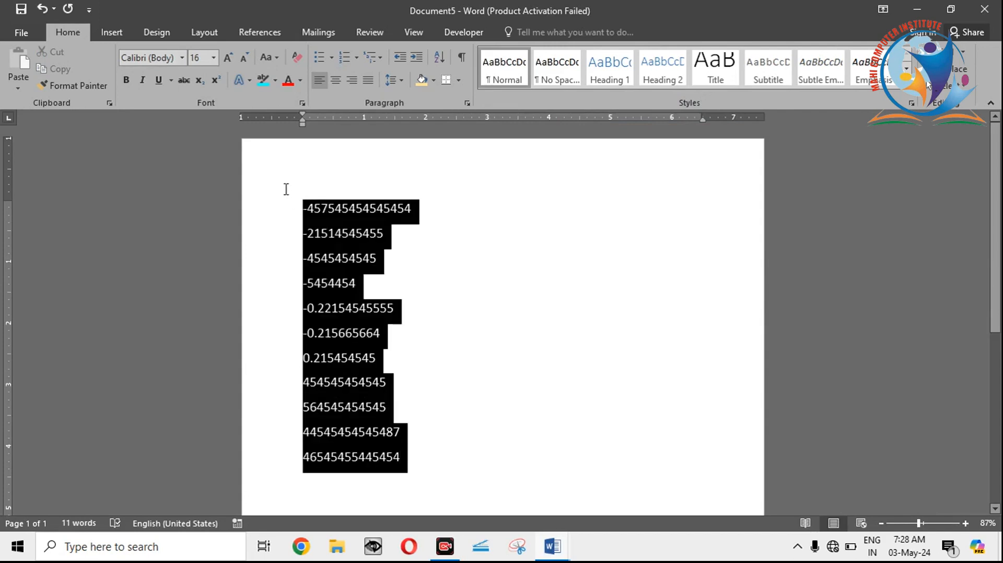
pyautogui.press('BackSpace')
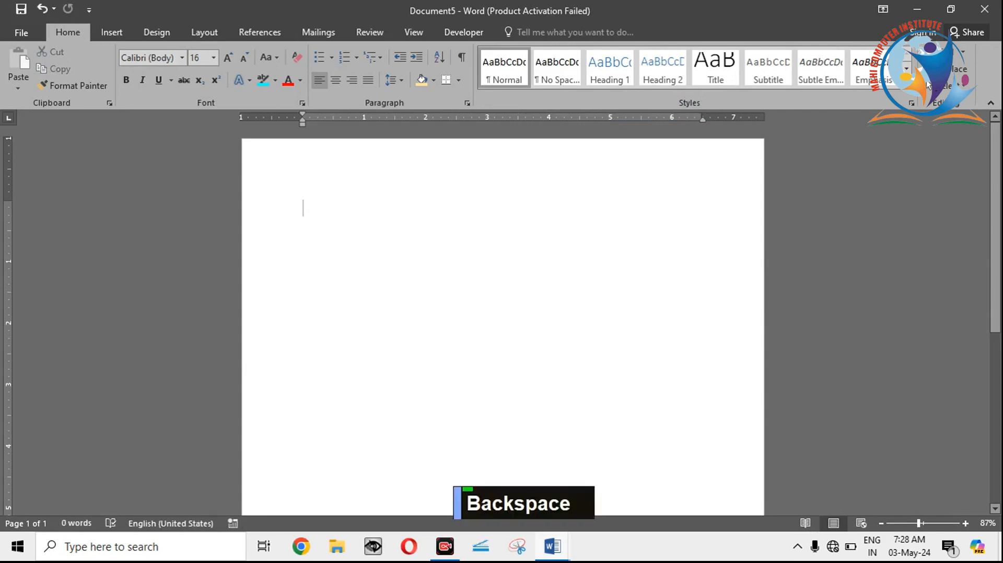
pyautogui.write('12-12-1990')
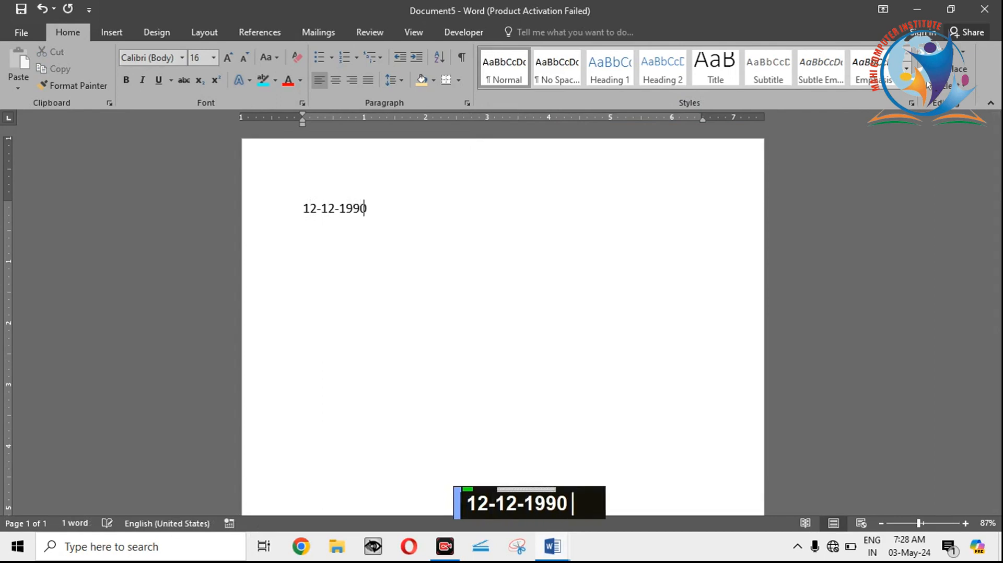
pyautogui.press('Return')
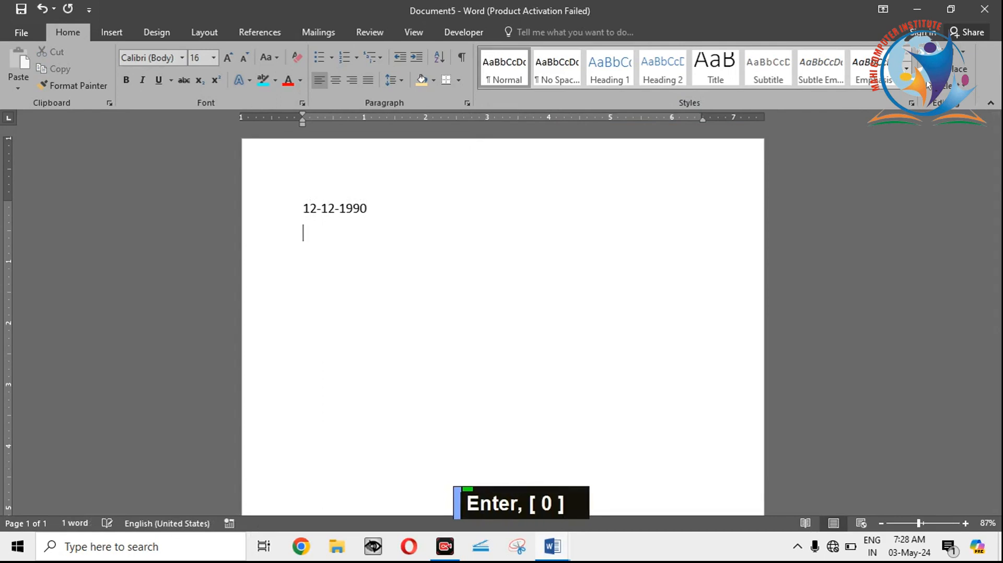
pyautogui.write('23-12-1995')
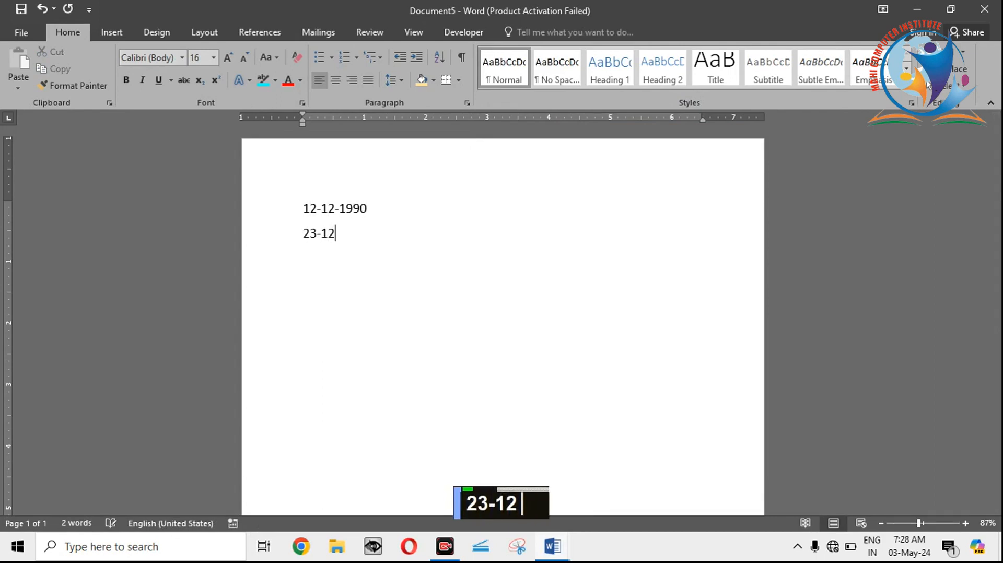
pyautogui.press('Return')
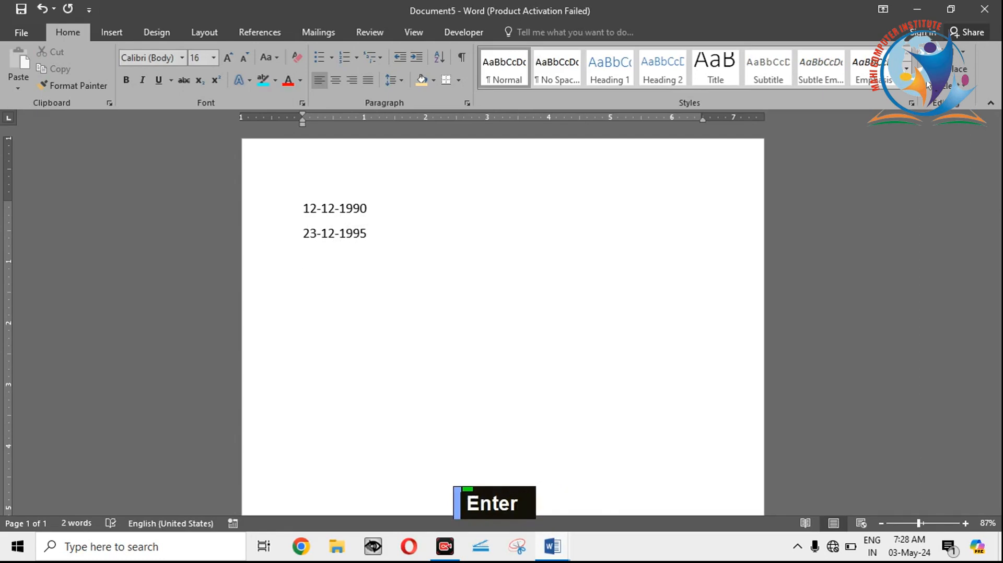
# Step: Add the dates 25-02-2000, 31-01-2004 and 30-12-1988 below the existing ones, each on its own line
pyautogui.write('25-02-')
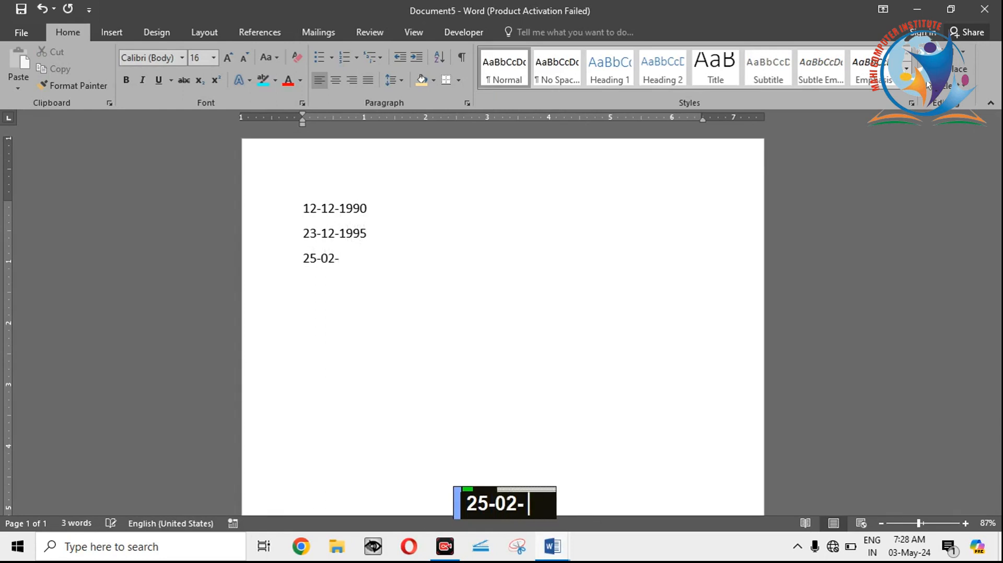
pyautogui.write('2000')
pyautogui.press('Return')
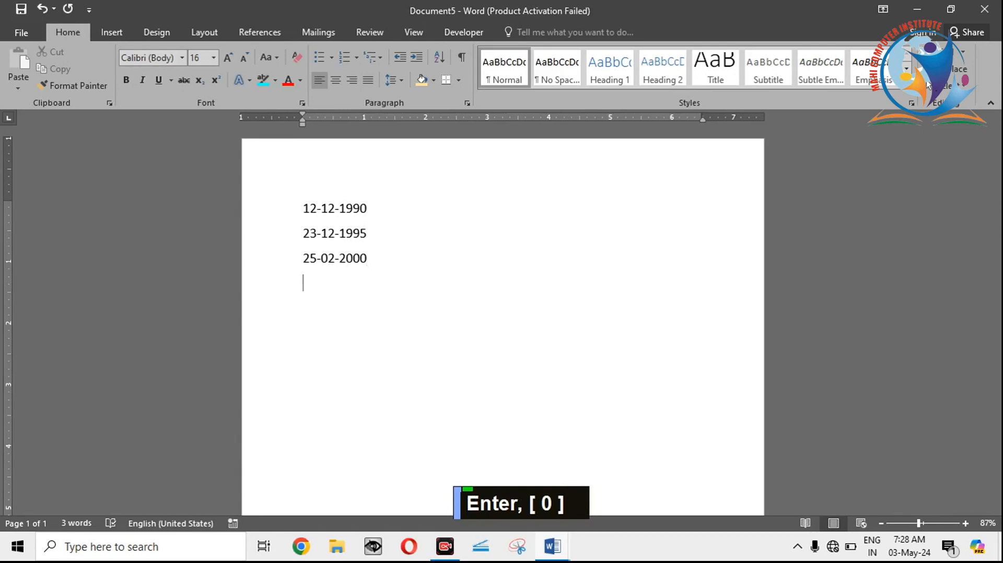
pyautogui.write('31-01-')
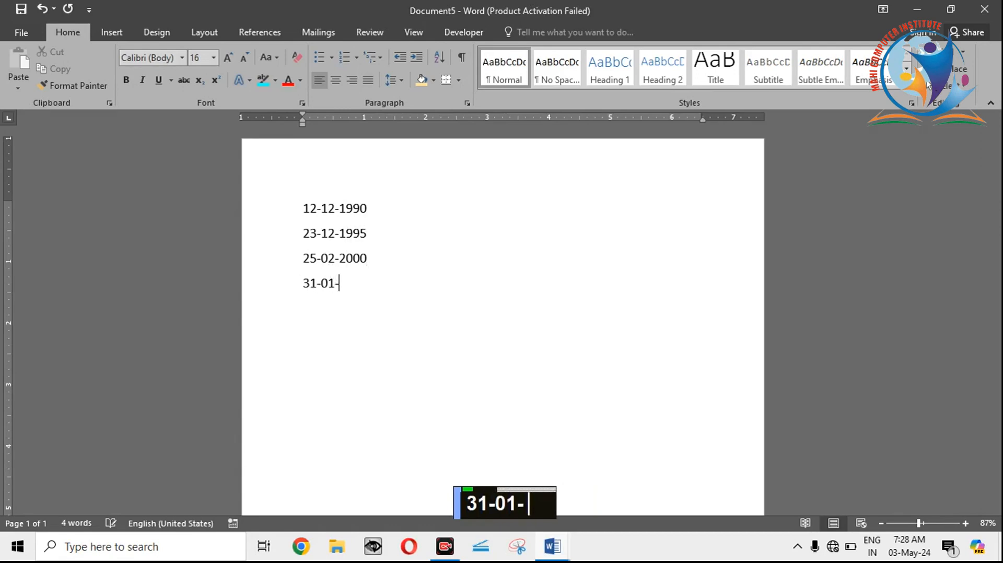
pyautogui.write('2004')
pyautogui.press('Return')
pyautogui.write('30-12-1')
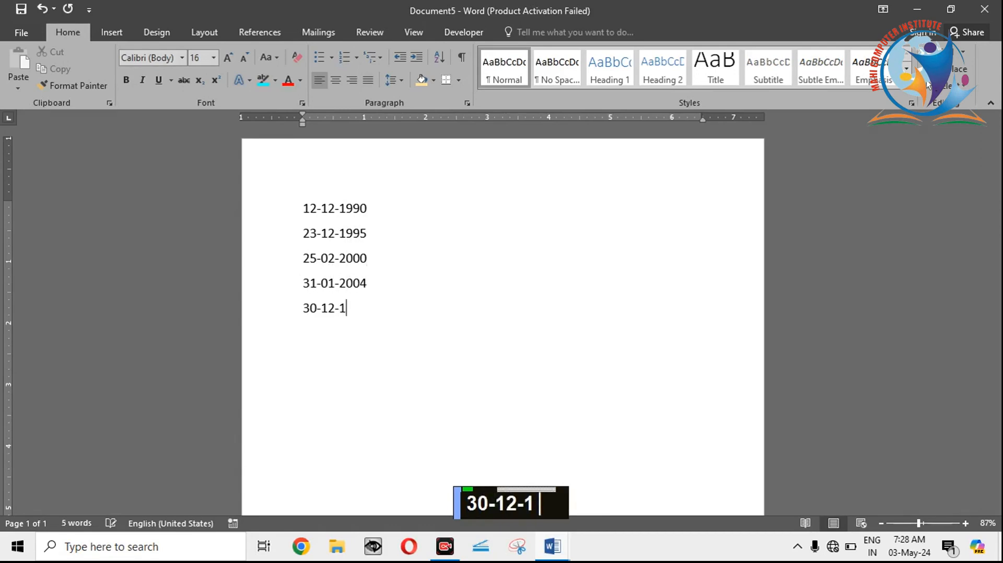
pyautogui.write('988')
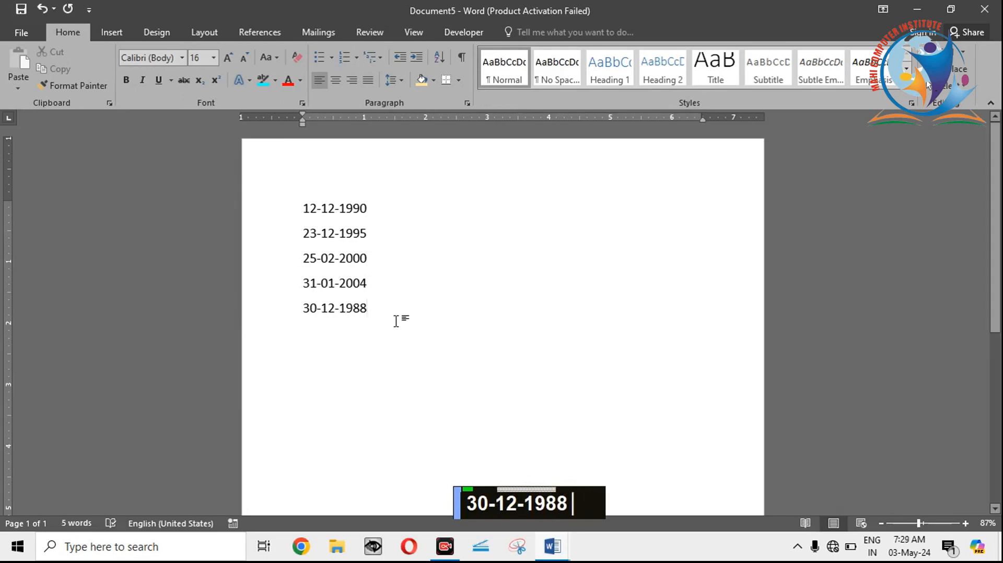
pyautogui.press('Return')
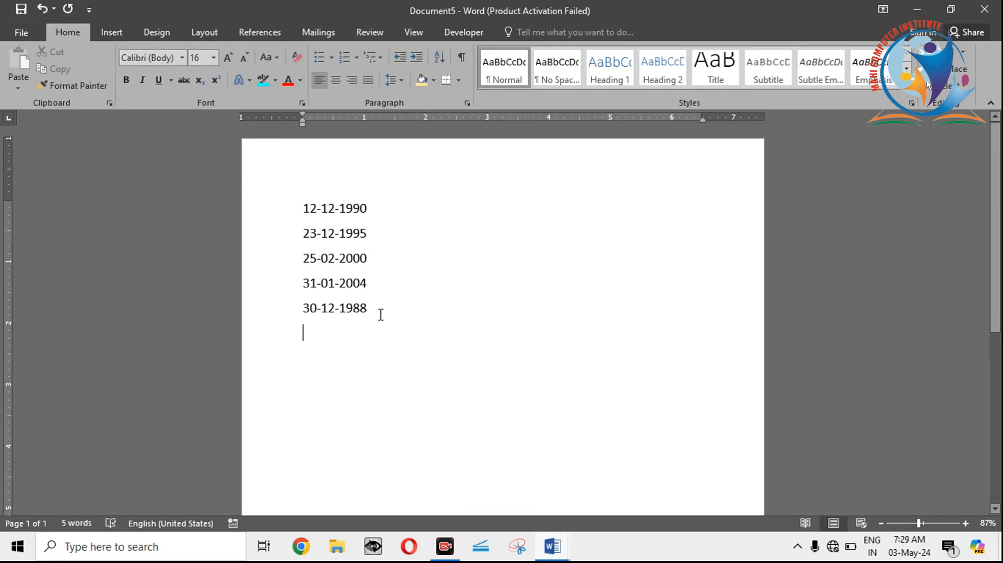
# Step: Sort the five dates by Paragraphs as Date in ascending order
pyautogui.moveTo(381, 314); pyautogui.dragTo(287, 197)
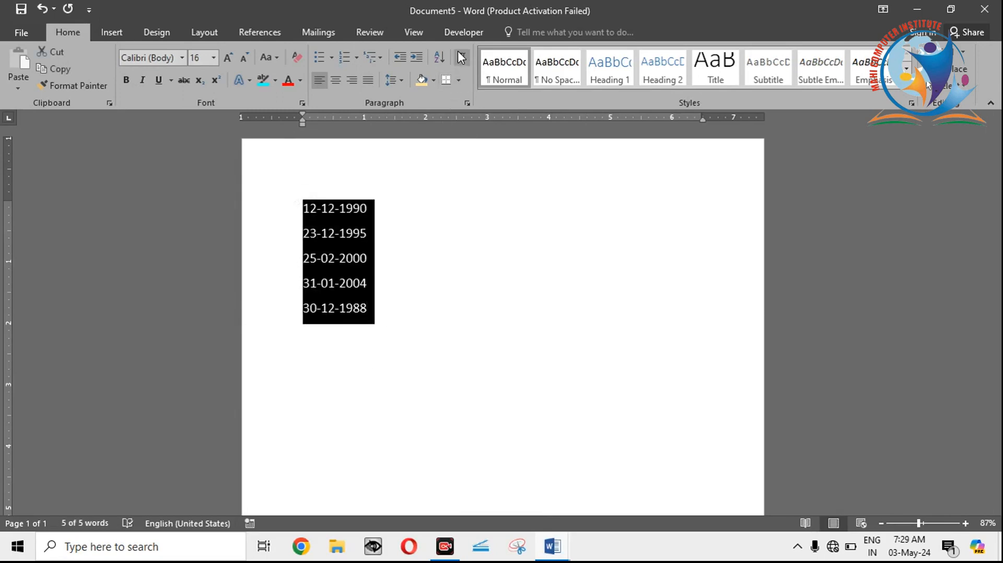
pyautogui.click(438, 58)
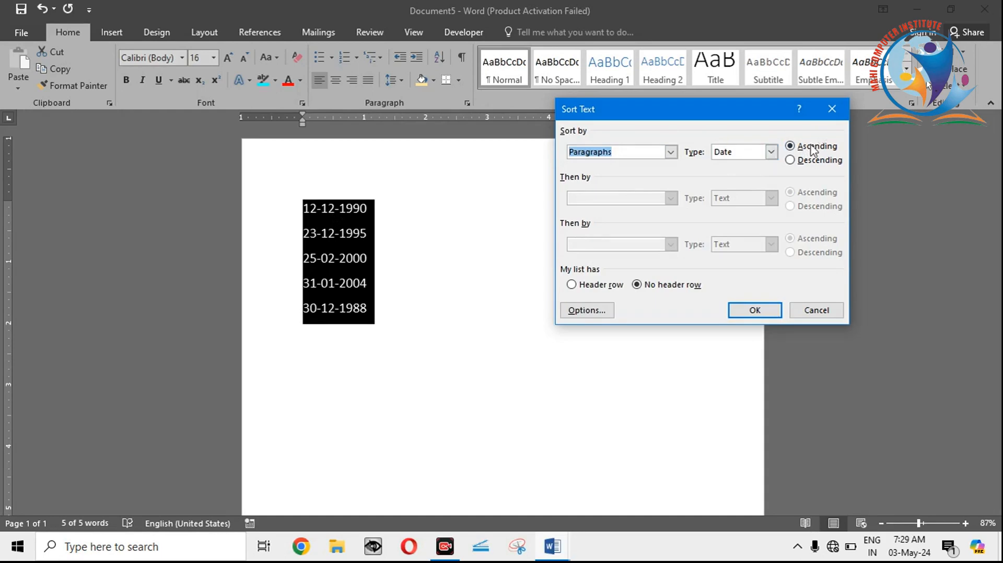
pyautogui.click(763, 309)
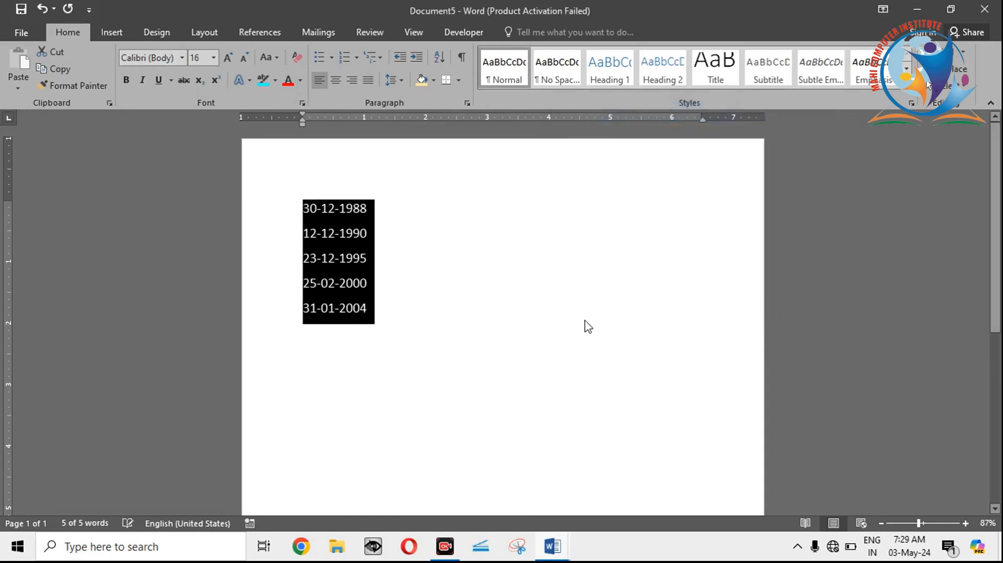
pyautogui.click(585, 324)
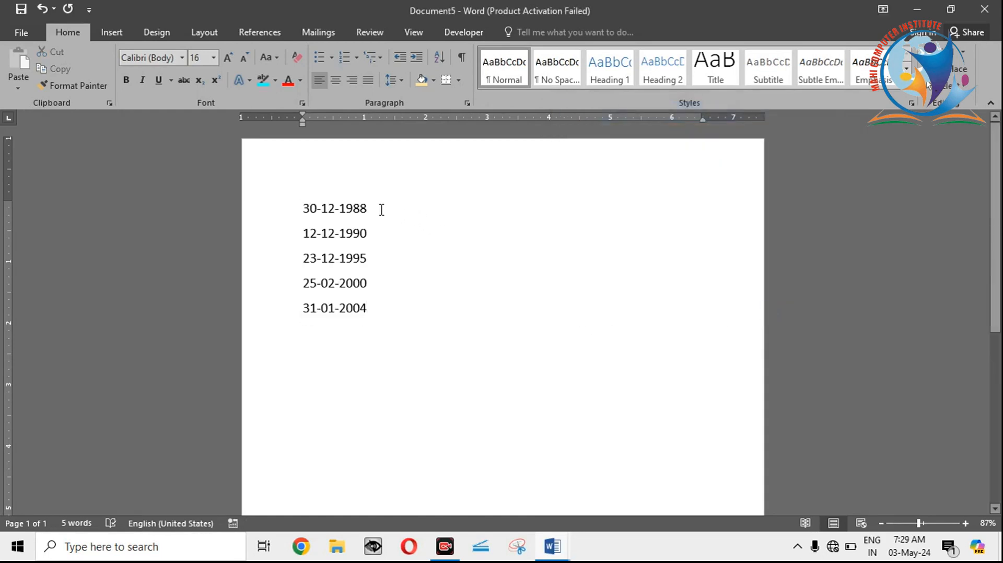
pyautogui.click(372, 235)
pyautogui.click(368, 257)
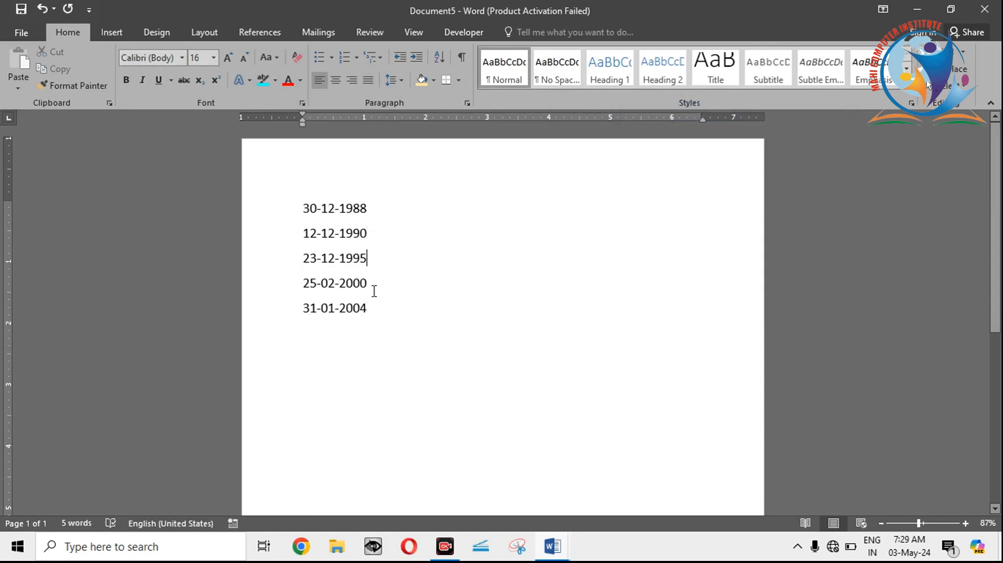
pyautogui.click(371, 320)
# Step: Replace the list of dates with random sample text generated by =RAND()
pyautogui.moveTo(372, 319); pyautogui.dragTo(271, 151)
pyautogui.press('BackSpace')
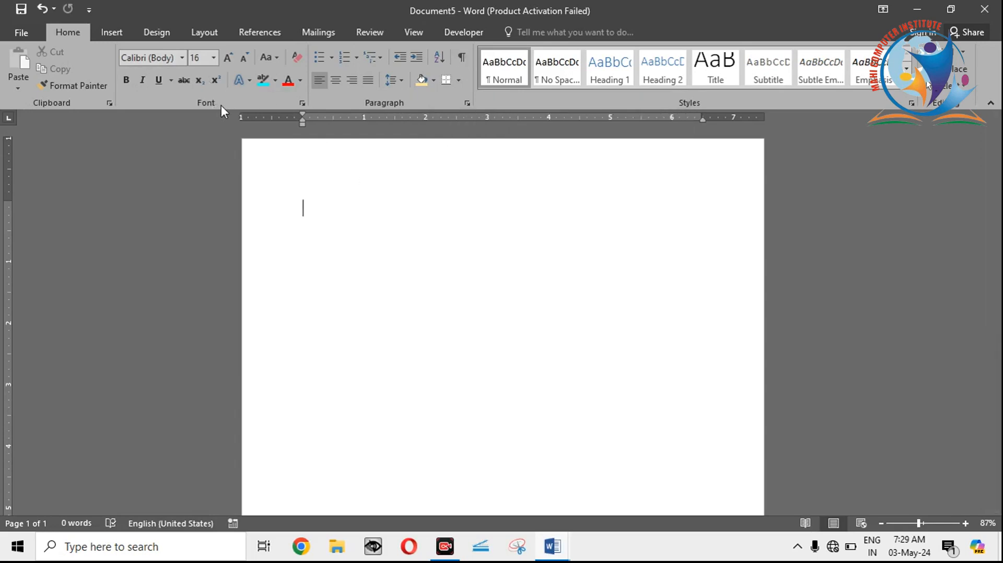
pyautogui.write('=')
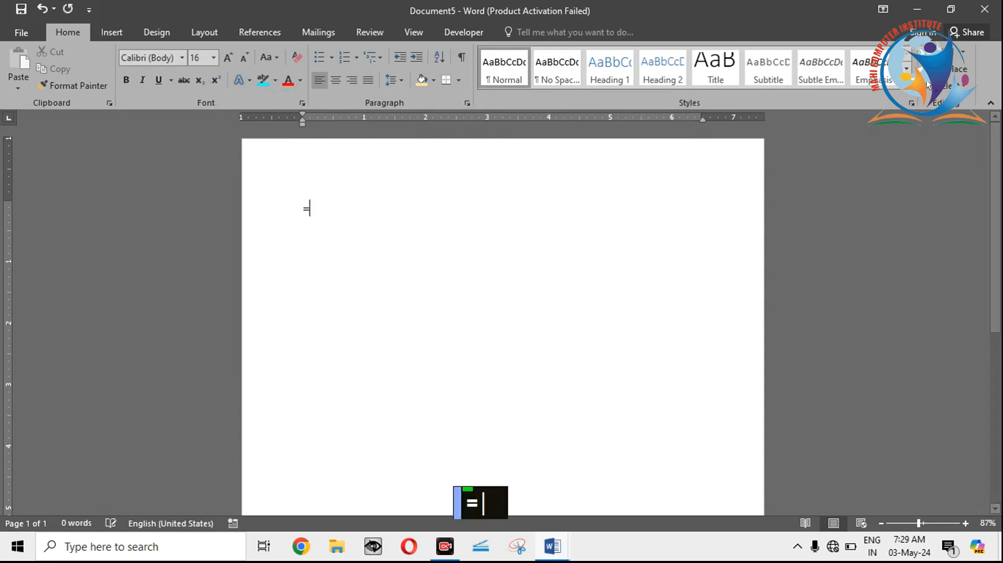
pyautogui.write('RAND(')
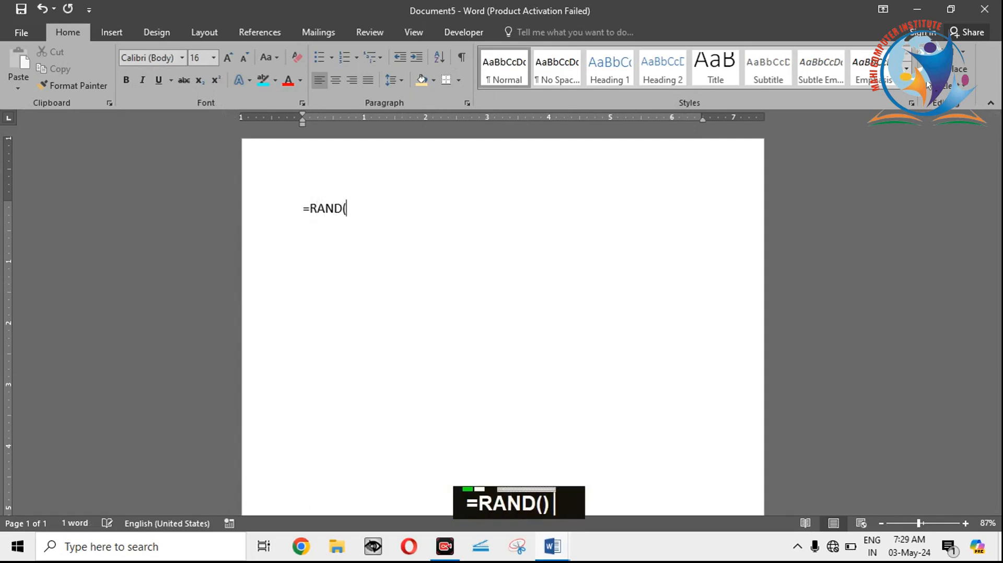
pyautogui.write(')')
pyautogui.press('Return')
# Step: Reduce the font size of the whole sample text to 14
pyautogui.hotkey('ctrl', 'a')
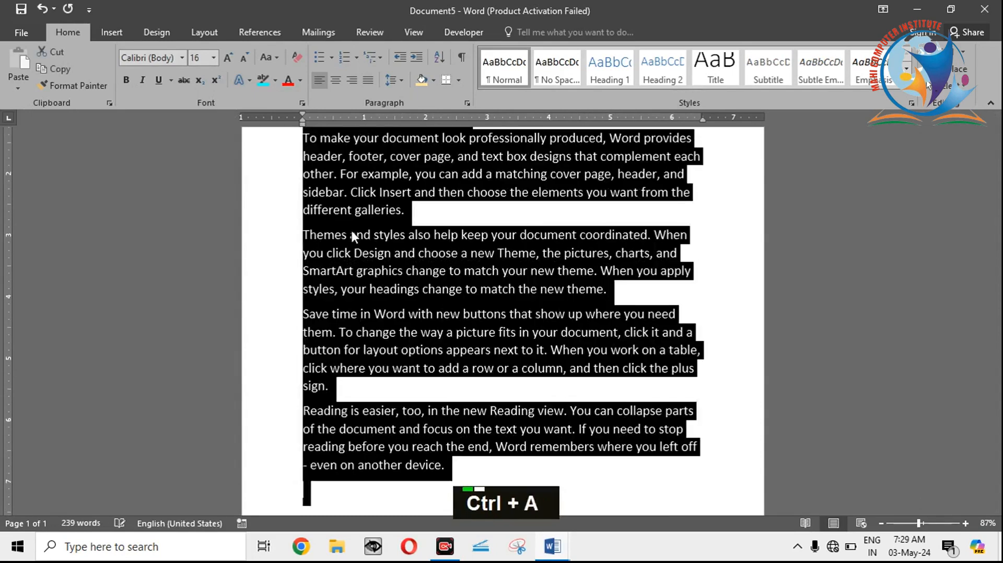
pyautogui.click(244, 57)
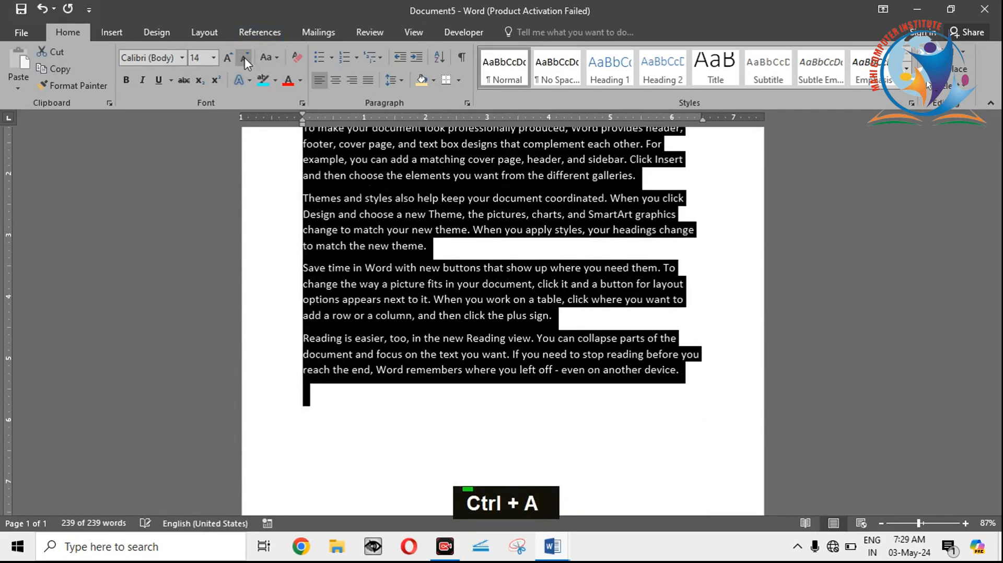
pyautogui.click(717, 313)
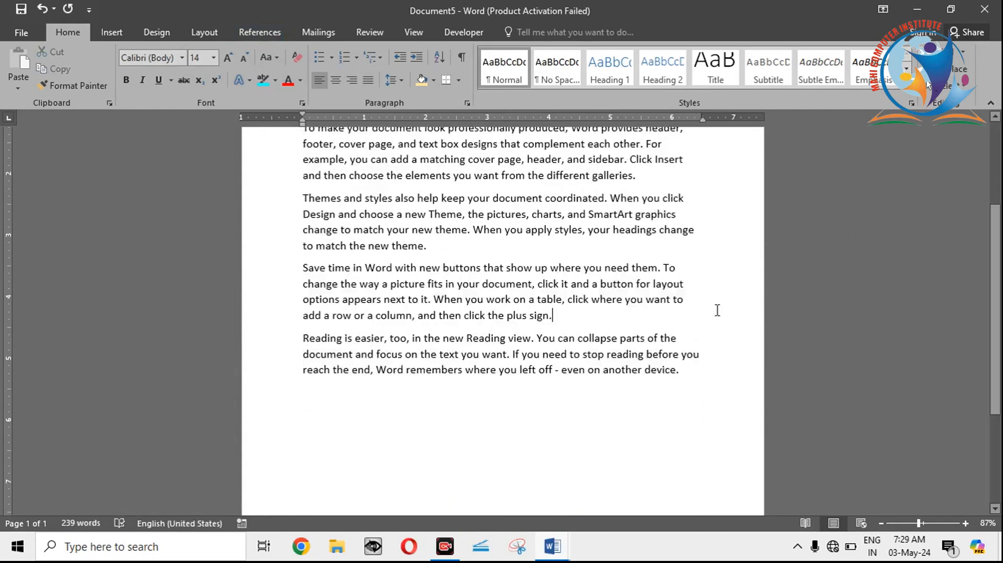
pyautogui.moveTo(997, 295); pyautogui.dragTo(996, 212)
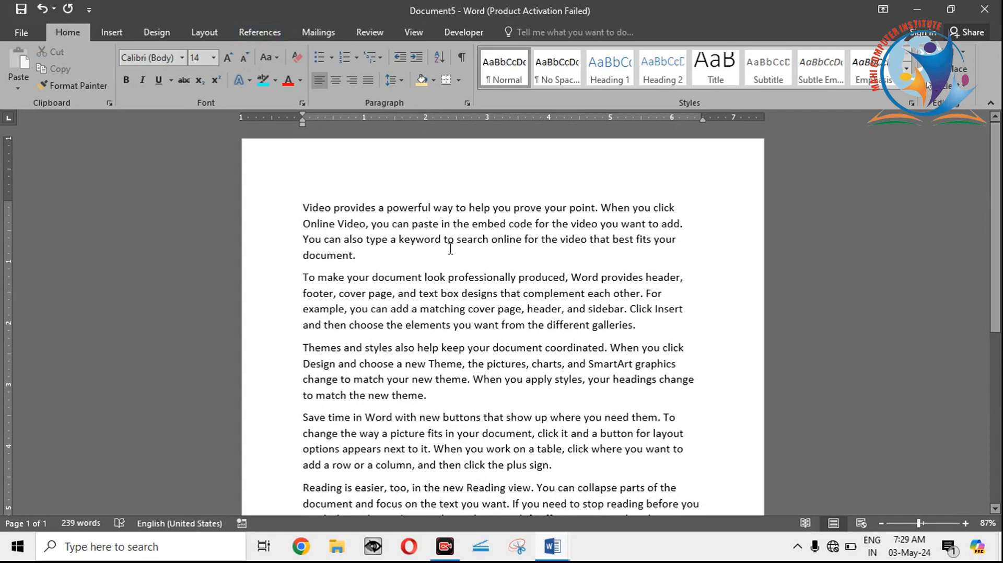
# Step: Show the formatting marks and increase the font size of the whole text to 16
pyautogui.click(462, 57)
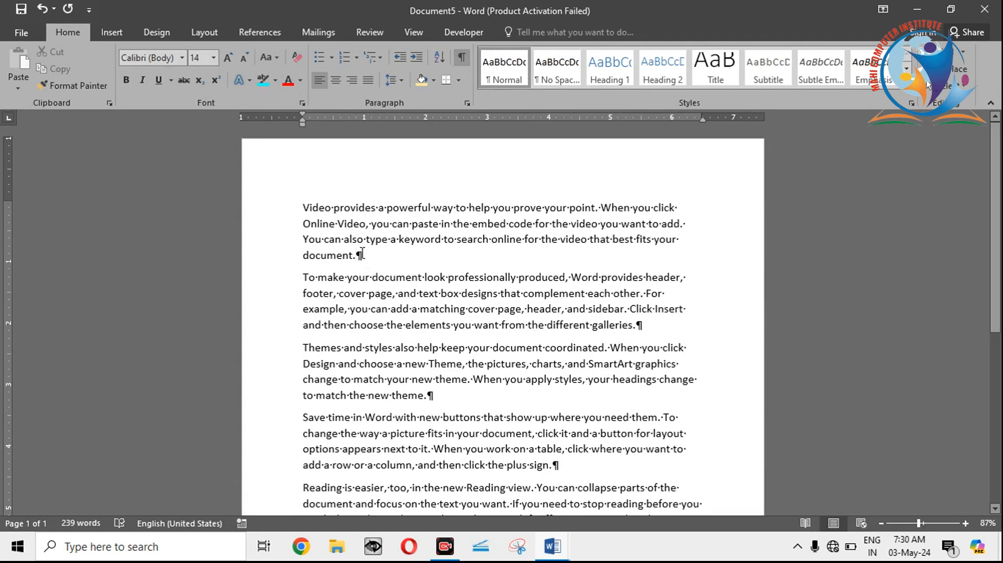
pyautogui.hotkey('ctrl', '=')
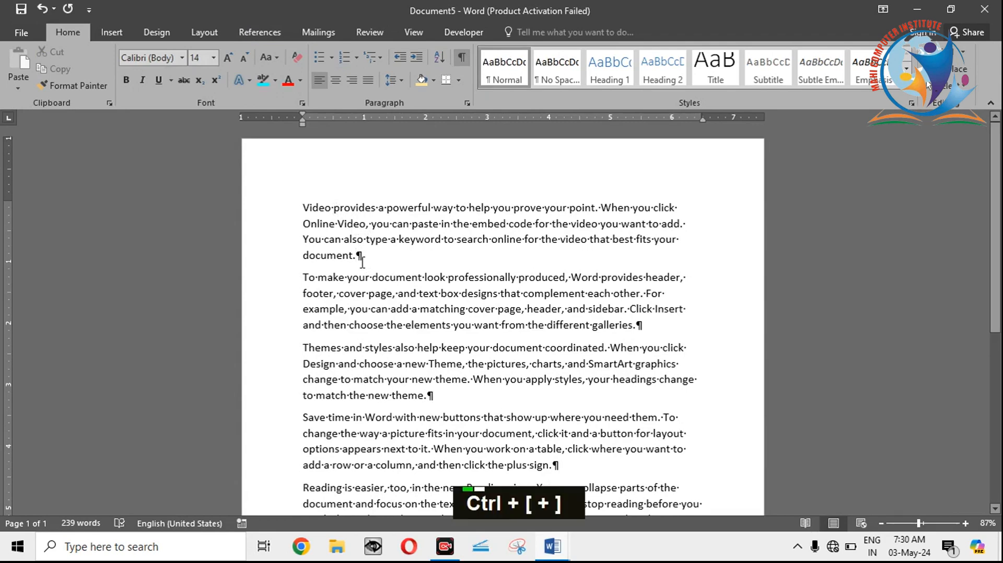
pyautogui.hotkey('ctrl', 'a')
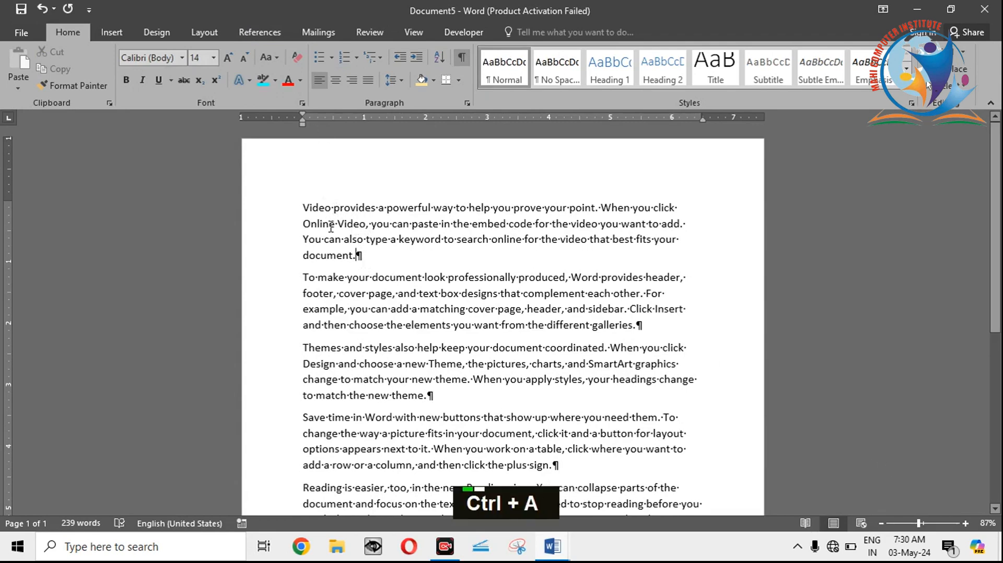
pyautogui.click(228, 58)
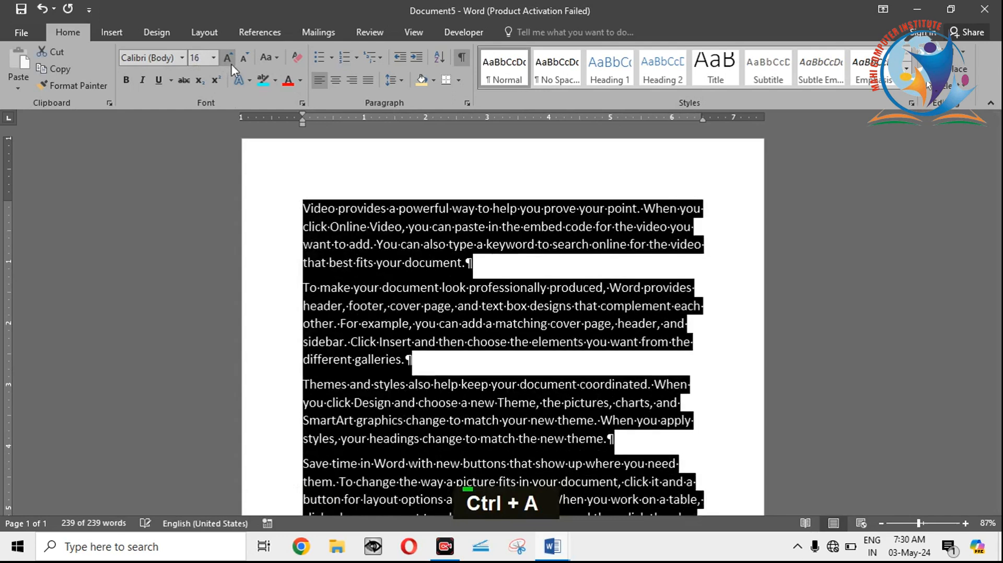
pyautogui.click(372, 290)
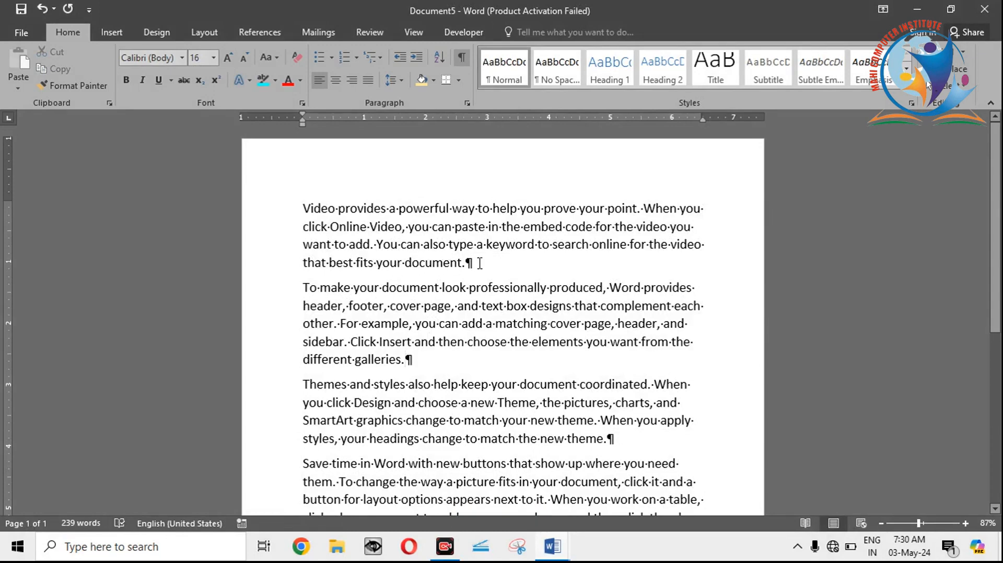
# Step: Apply the Hidden font effect to the paragraph starting "To make your document look professionally produced" and turn off the formatting marks
pyautogui.doubleClick(298, 293)
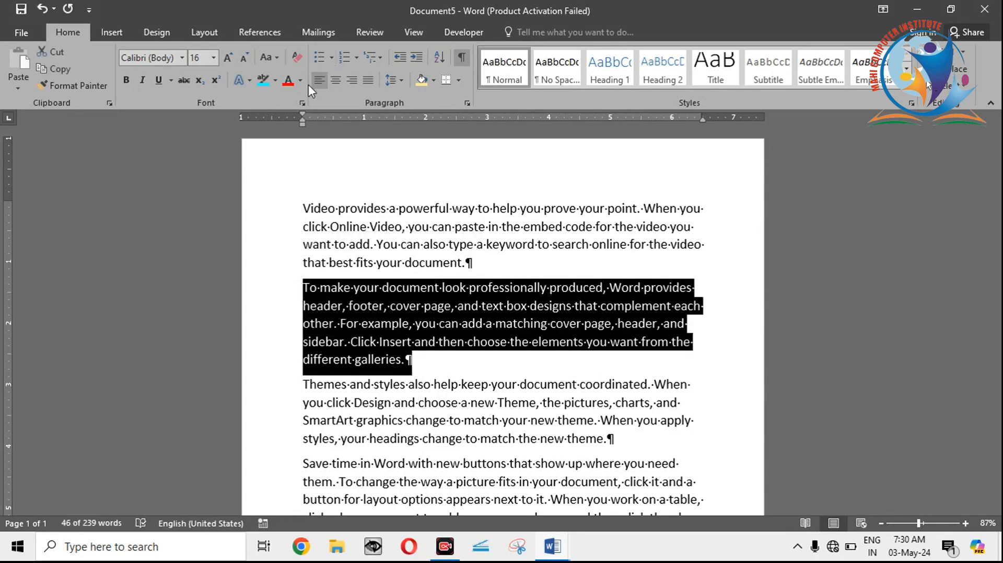
pyautogui.click(302, 103)
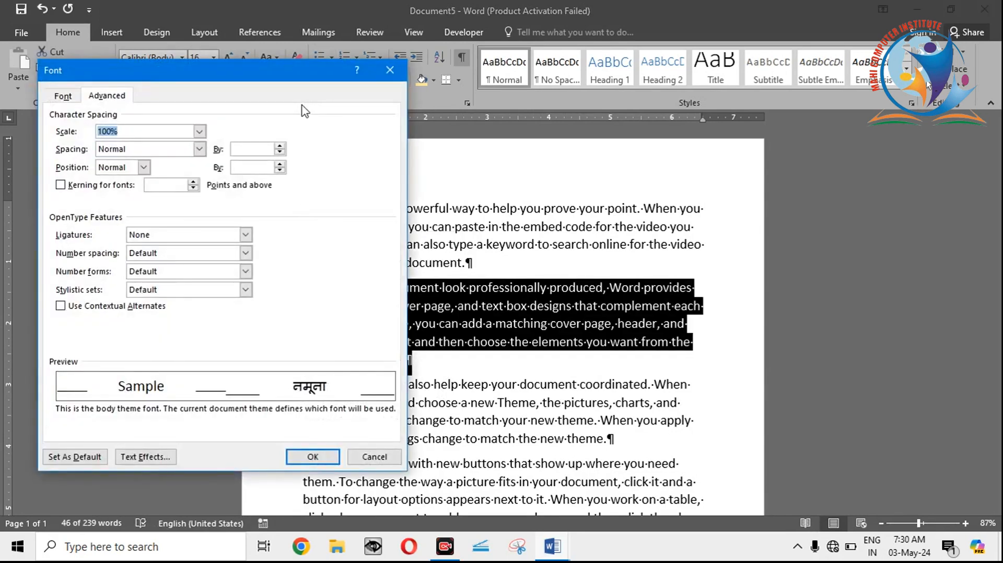
pyautogui.click(64, 96)
pyautogui.click(293, 331)
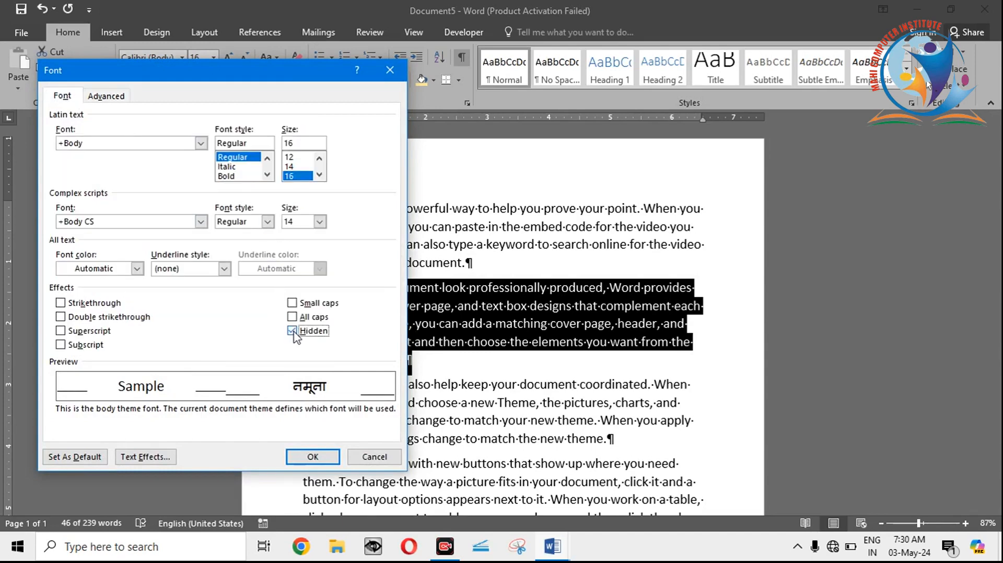
pyautogui.click(312, 457)
pyautogui.click(407, 359)
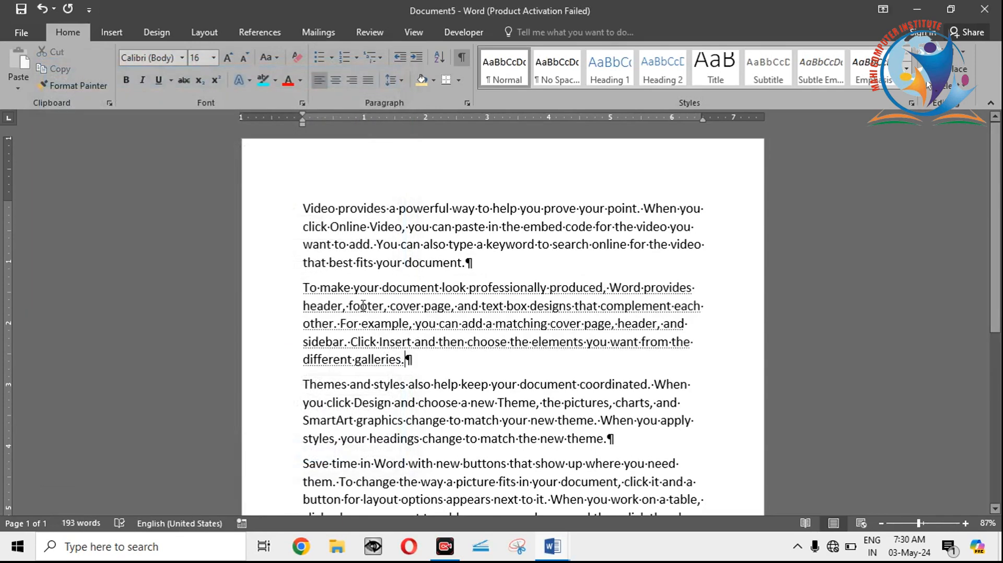
pyautogui.click(463, 58)
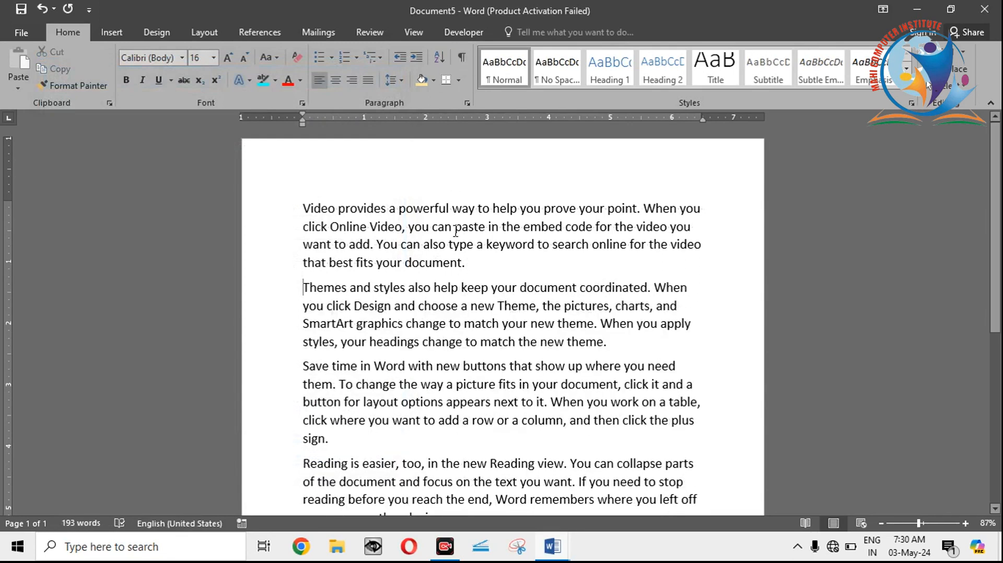
# Step: Show the formatting marks, clear the Hidden font effect from the paragraph starting "To make your document look professionally produced", and turn the marks off
pyautogui.click(460, 54)
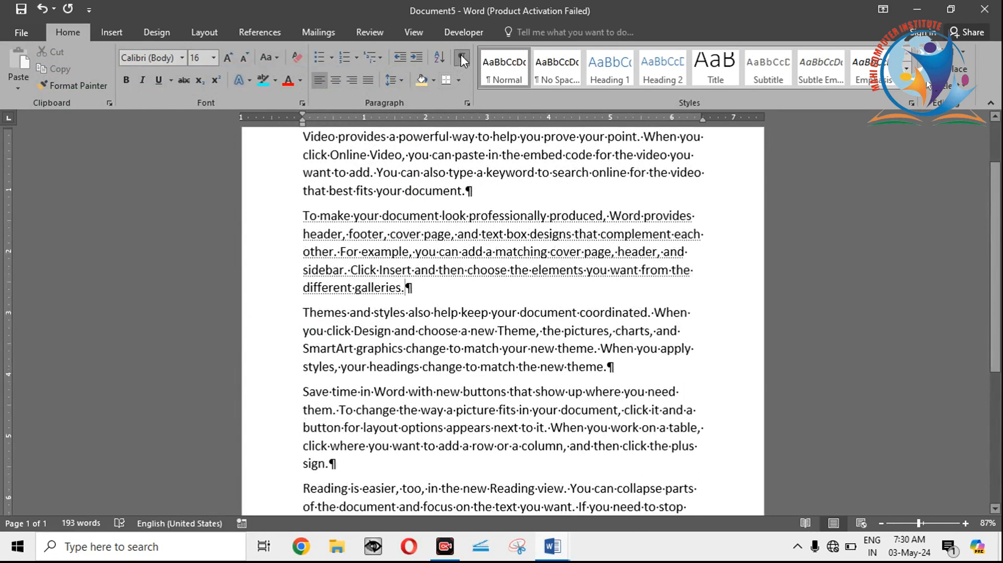
pyautogui.moveTo(417, 289); pyautogui.dragTo(303, 215)
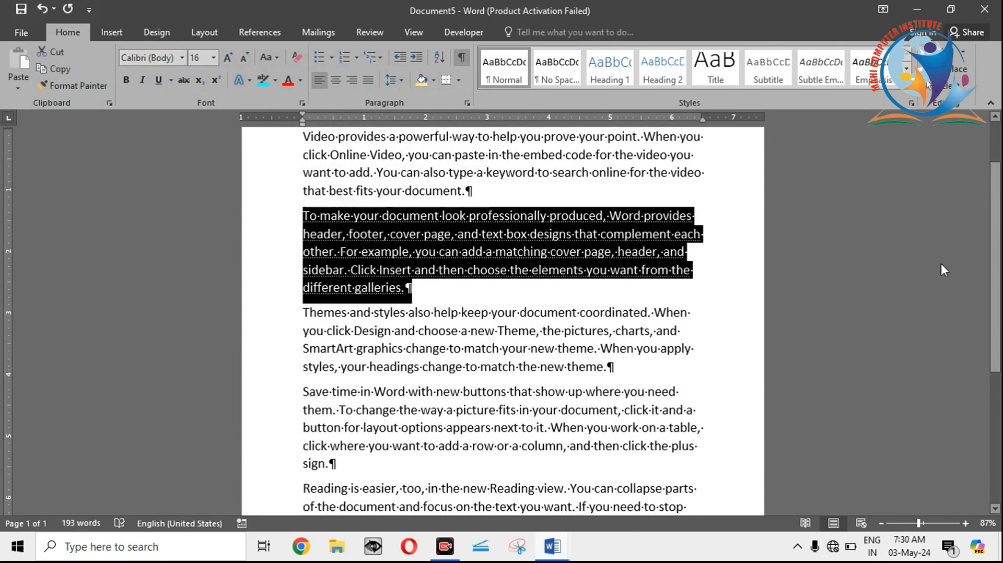
pyautogui.scroll(2, 844, 214)
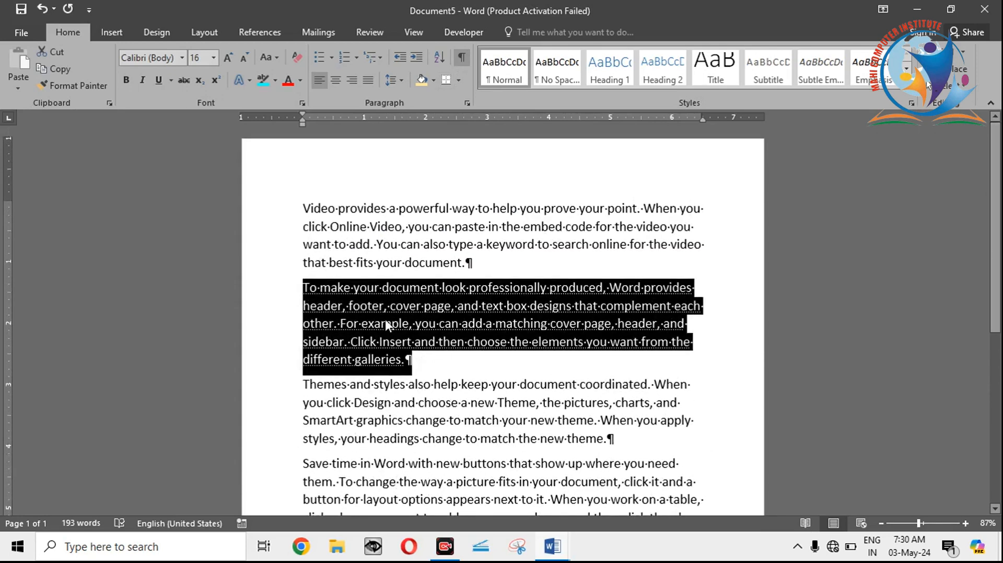
pyautogui.press('Delete')
pyautogui.click(463, 57)
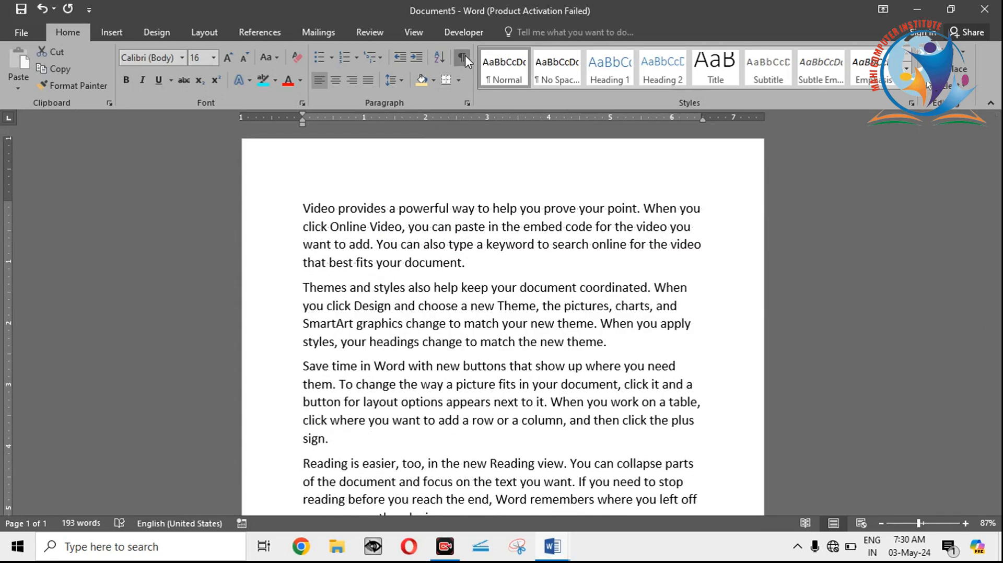
pyautogui.click(465, 55)
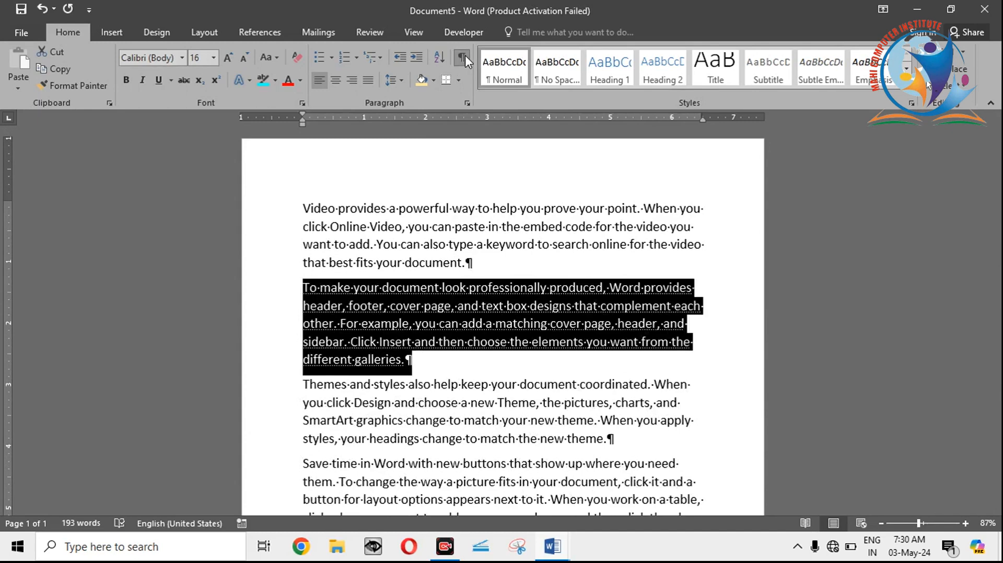
pyautogui.click(302, 103)
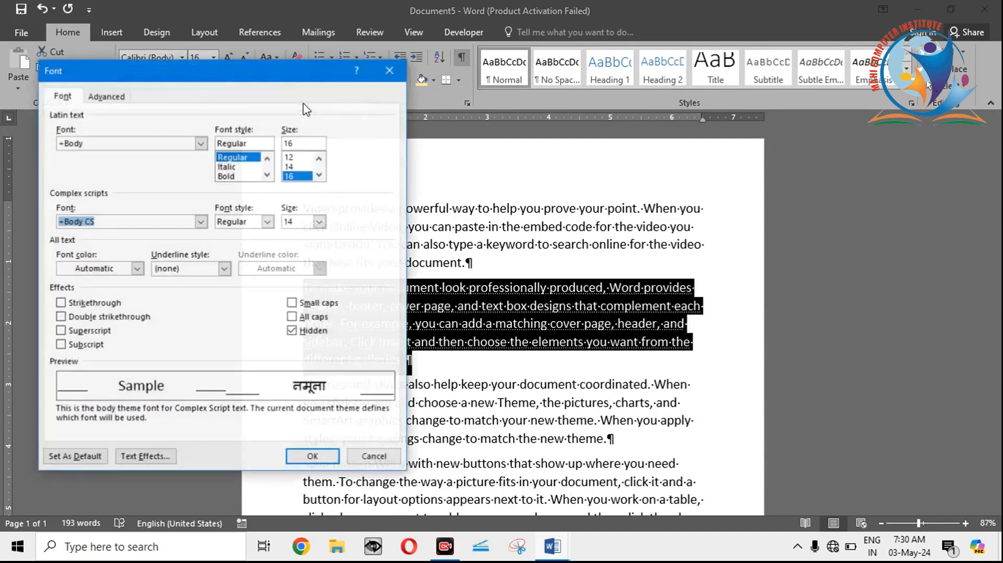
pyautogui.click(292, 331)
pyautogui.click(324, 463)
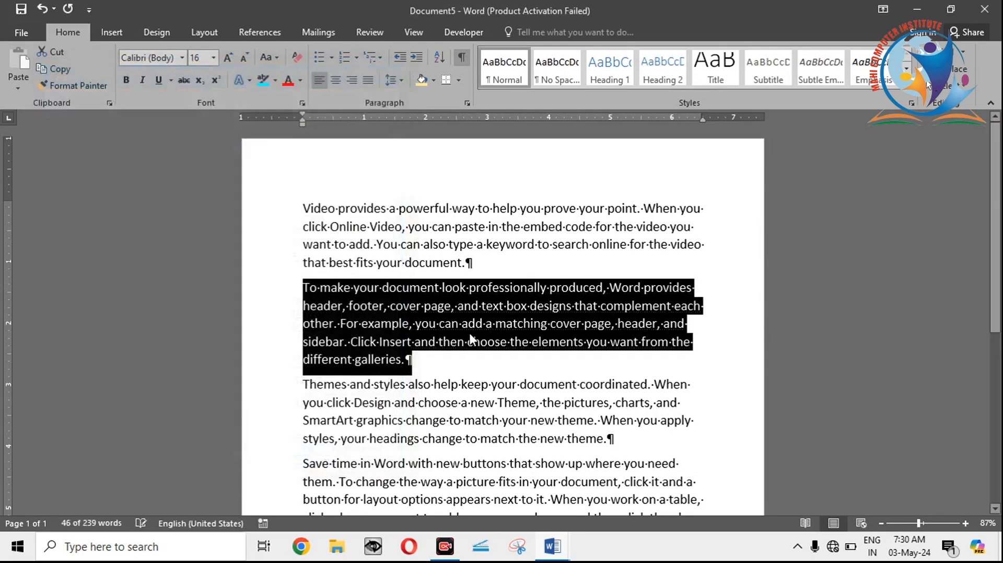
pyautogui.click(404, 324)
pyautogui.click(462, 58)
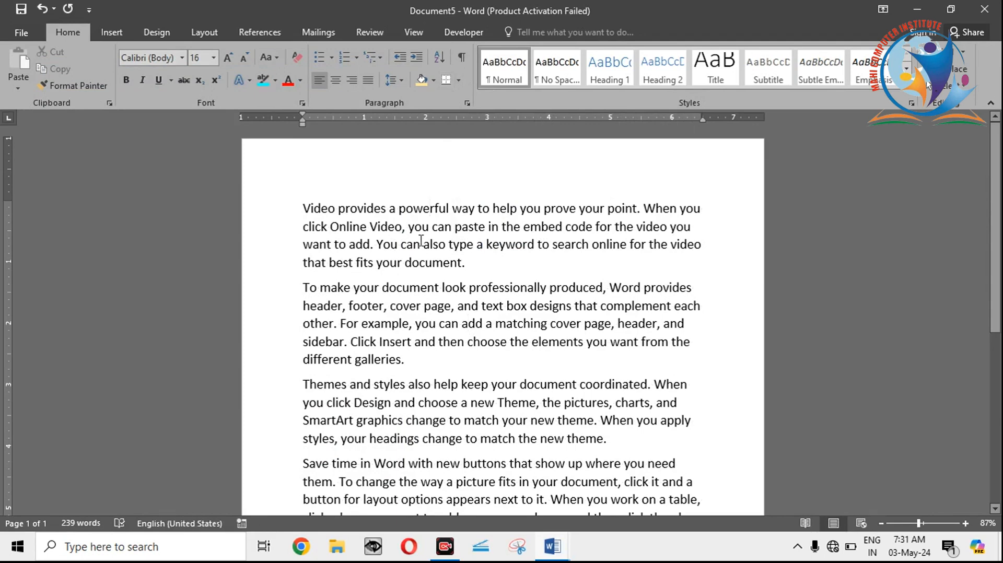
# Step: Review the indents, spacing, line break and page break options in the first paragraph's Paragraph settings, and close them without changes
pyautogui.click(342, 251)
pyautogui.click(467, 102)
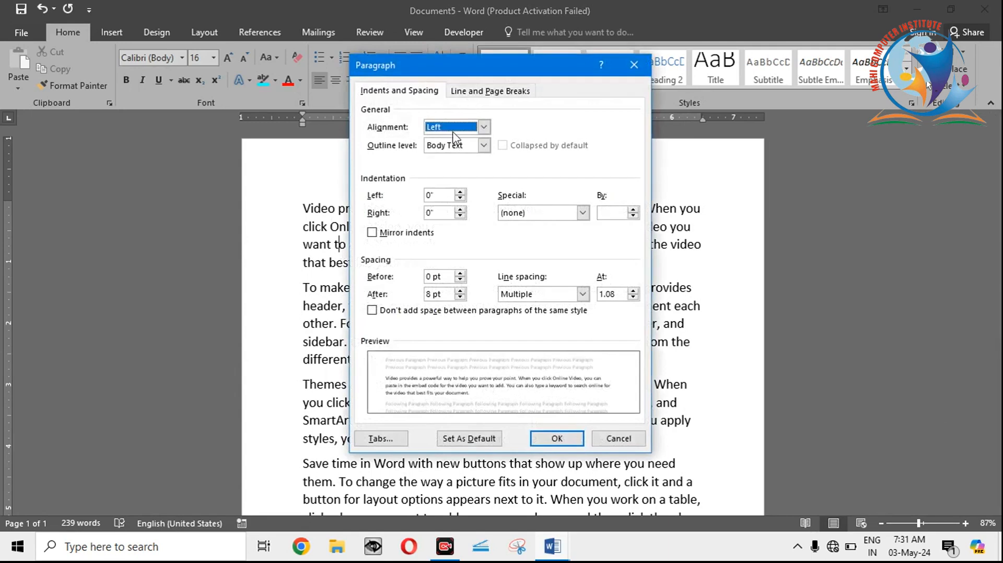
pyautogui.click(485, 92)
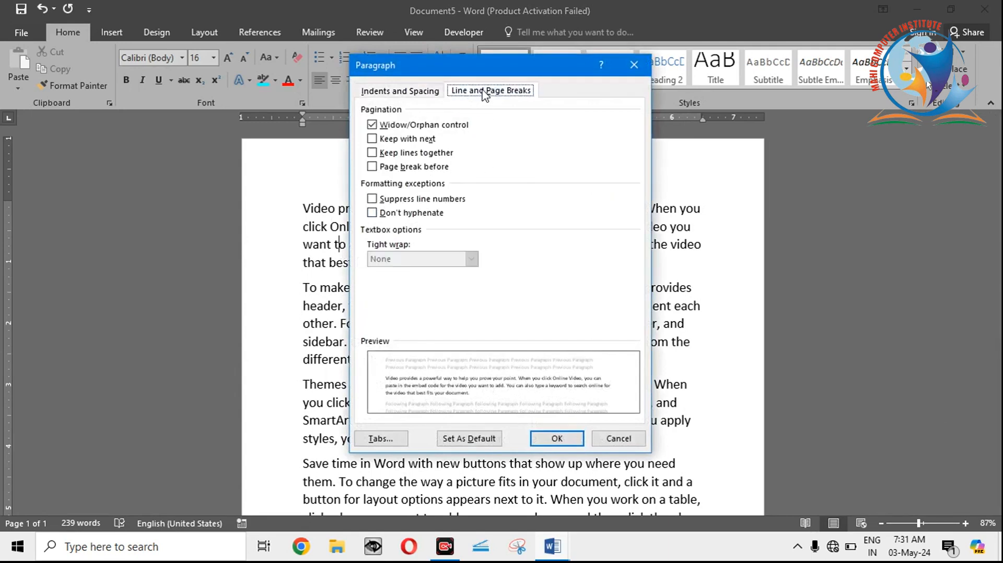
pyautogui.click(435, 90)
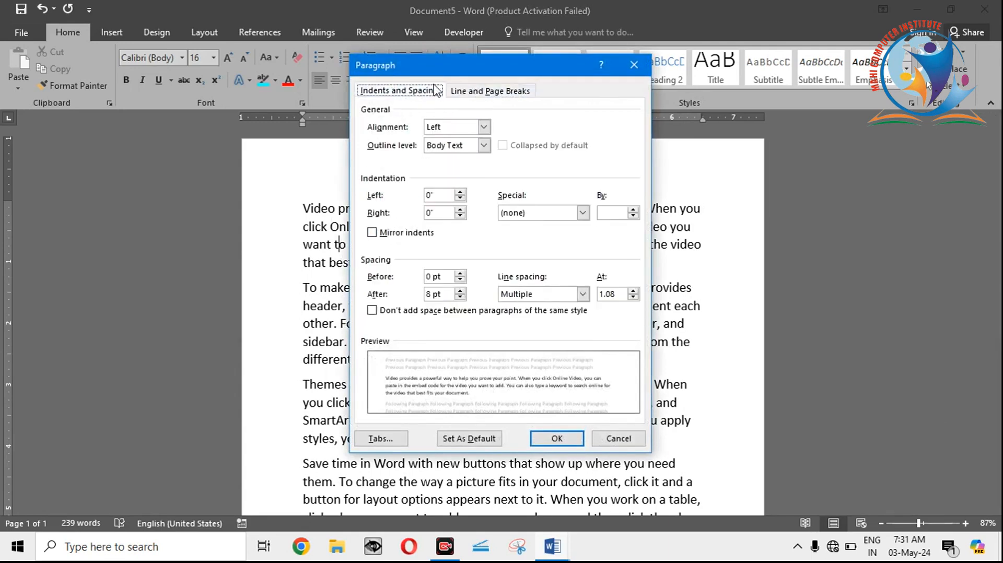
pyautogui.moveTo(440, 61); pyautogui.dragTo(490, 92)
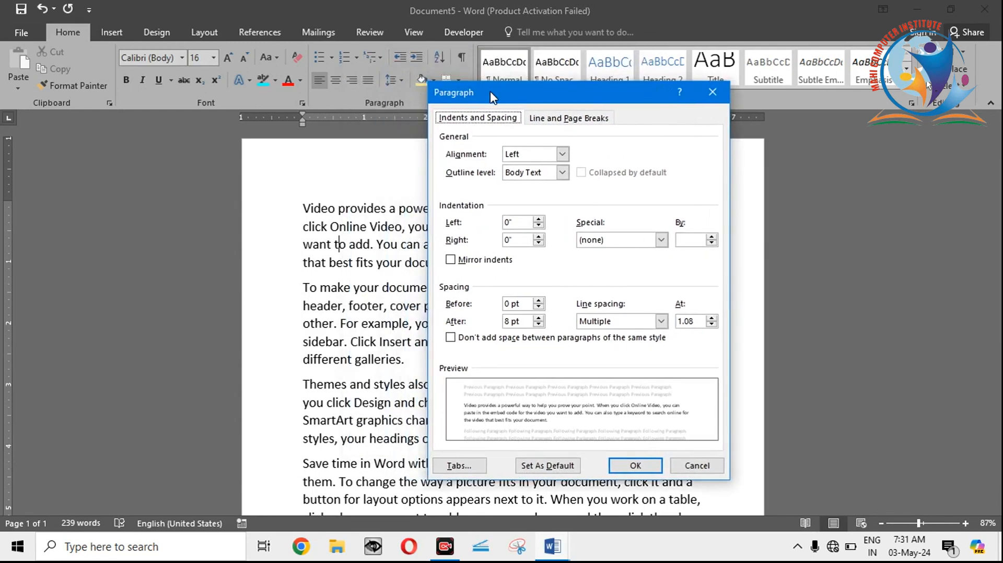
pyautogui.click(712, 93)
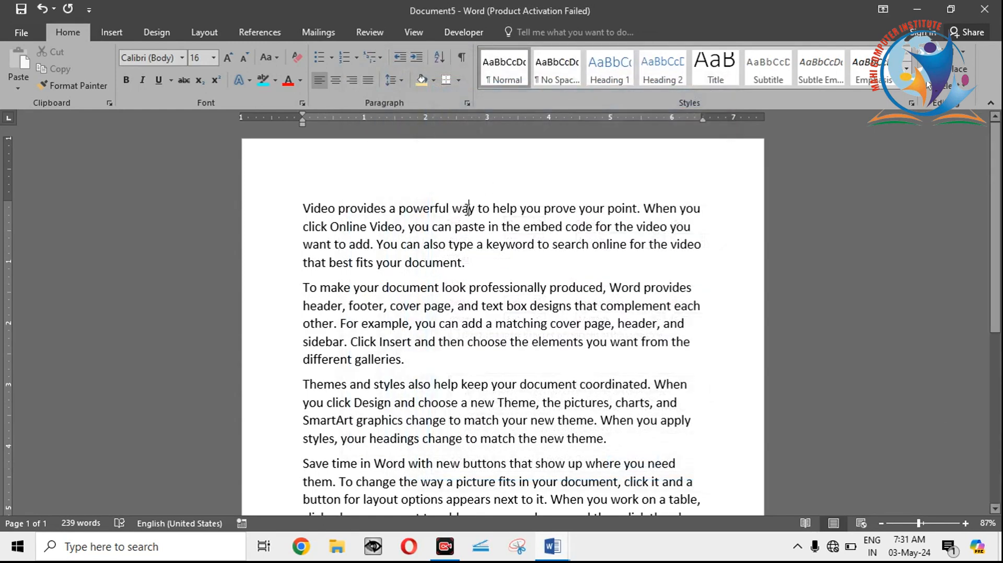
pyautogui.moveTo(302, 201); pyautogui.dragTo(346, 244)
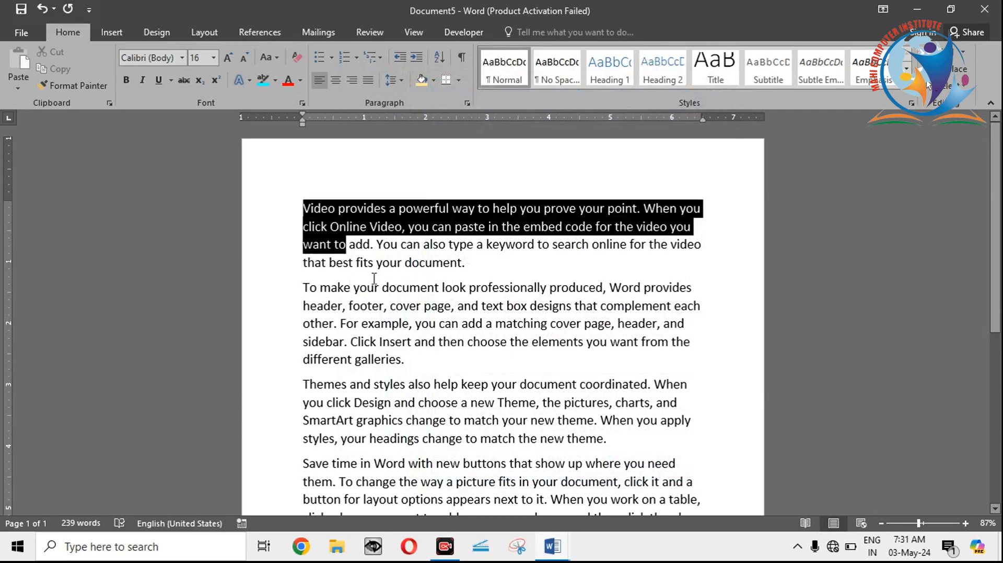
pyautogui.moveTo(374, 278); pyautogui.dragTo(470, 275)
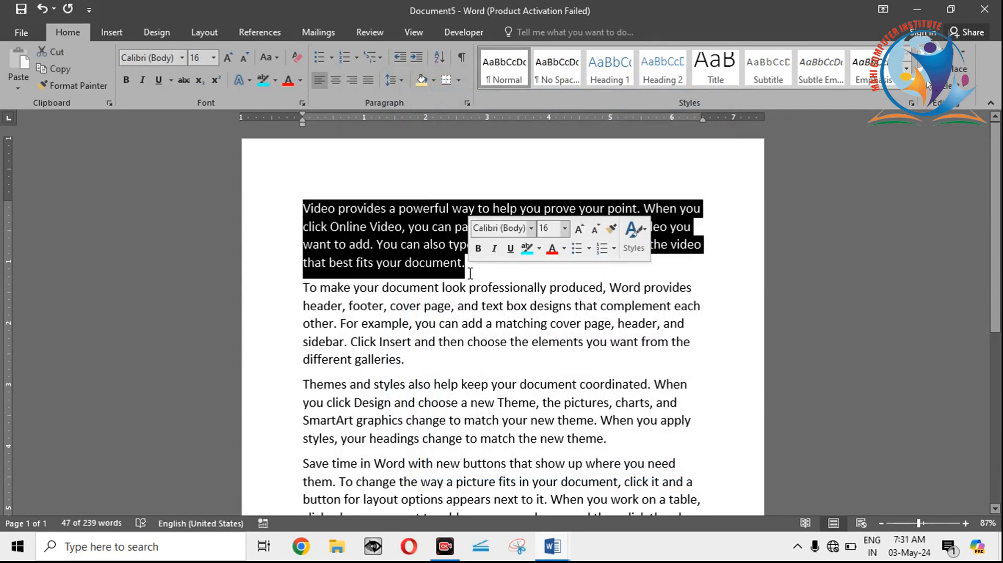
pyautogui.click(470, 274)
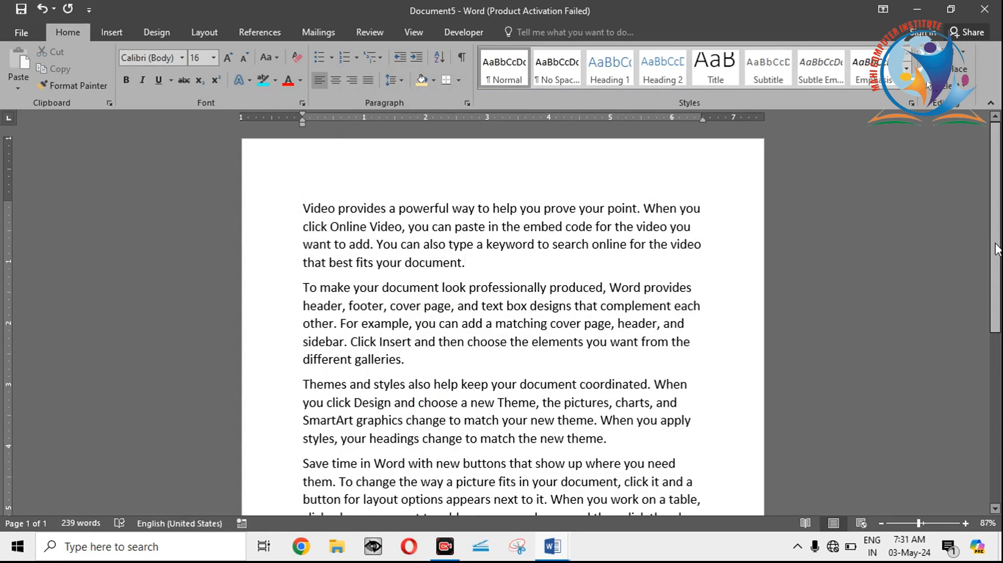
pyautogui.moveTo(995, 248)
pyautogui.mouseDown()
pyautogui.moveTo(998, 444)
pyautogui.moveTo(995, 249)
pyautogui.mouseUp()
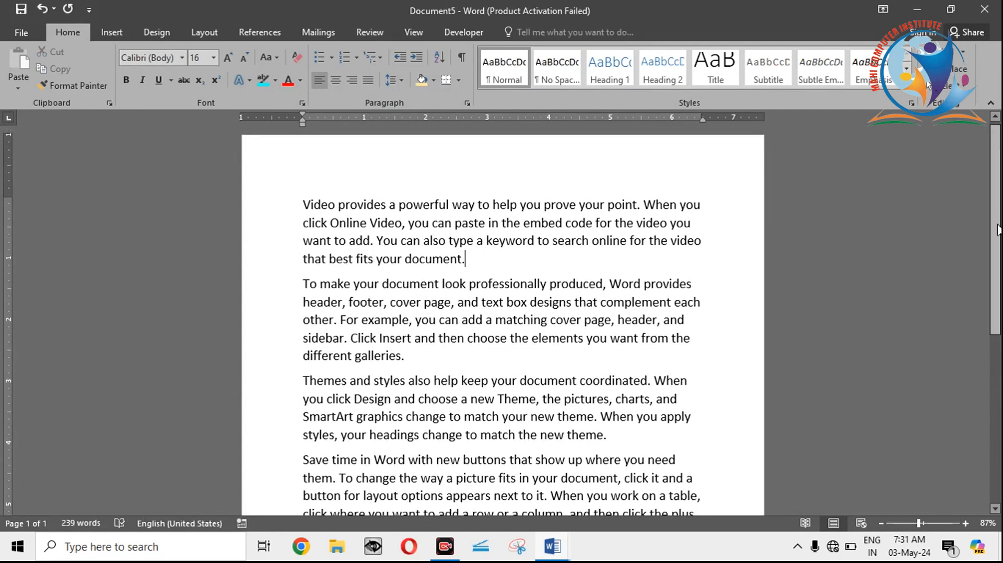
pyautogui.moveTo(997, 255); pyautogui.dragTo(997, 179)
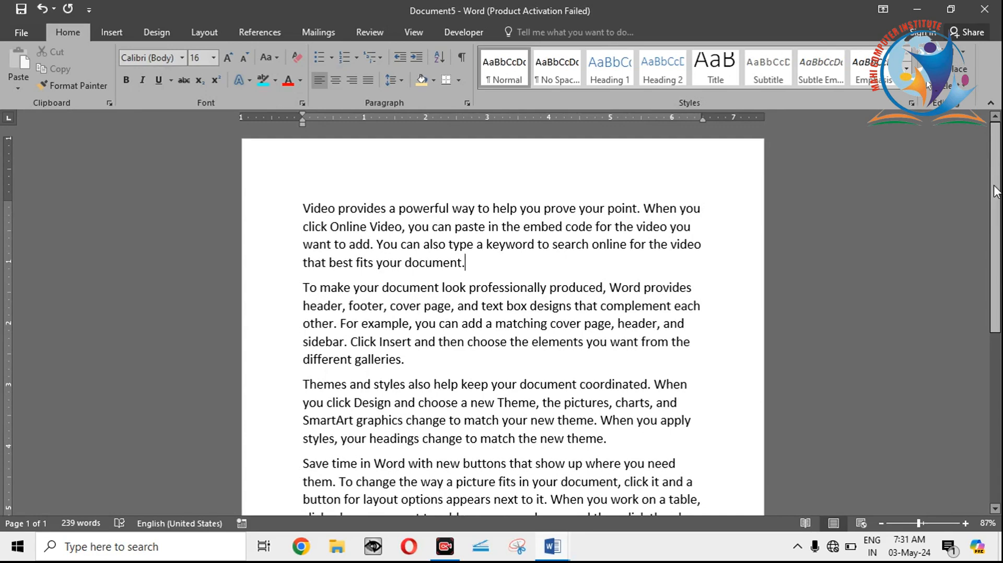
pyautogui.scroll(-2, 437, 176)
pyautogui.scroll(2, 437, 176)
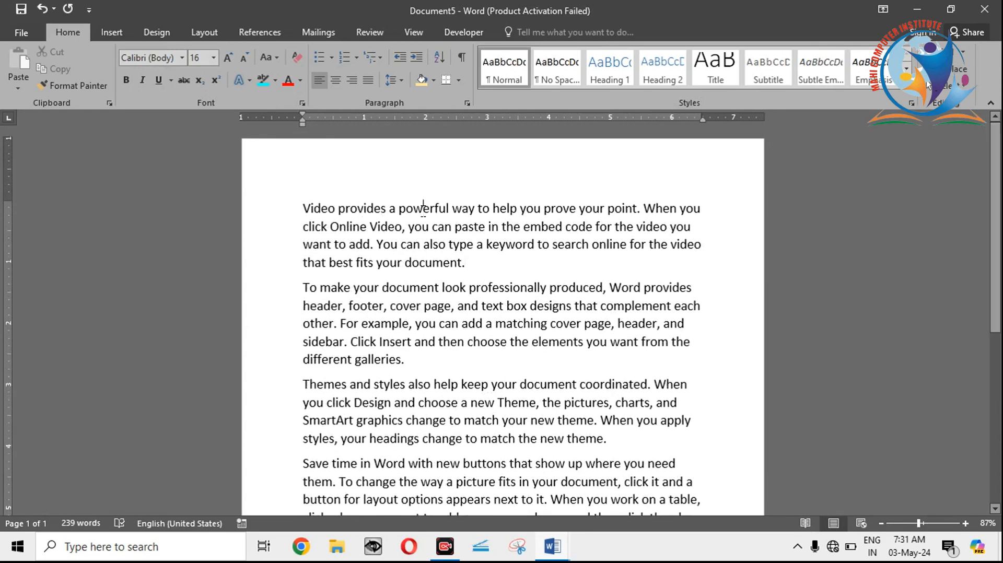
# Step: Insert an empty paragraph after the one ending "that best fits your document" and remove it again
pyautogui.click(474, 267)
pyautogui.press('Return')
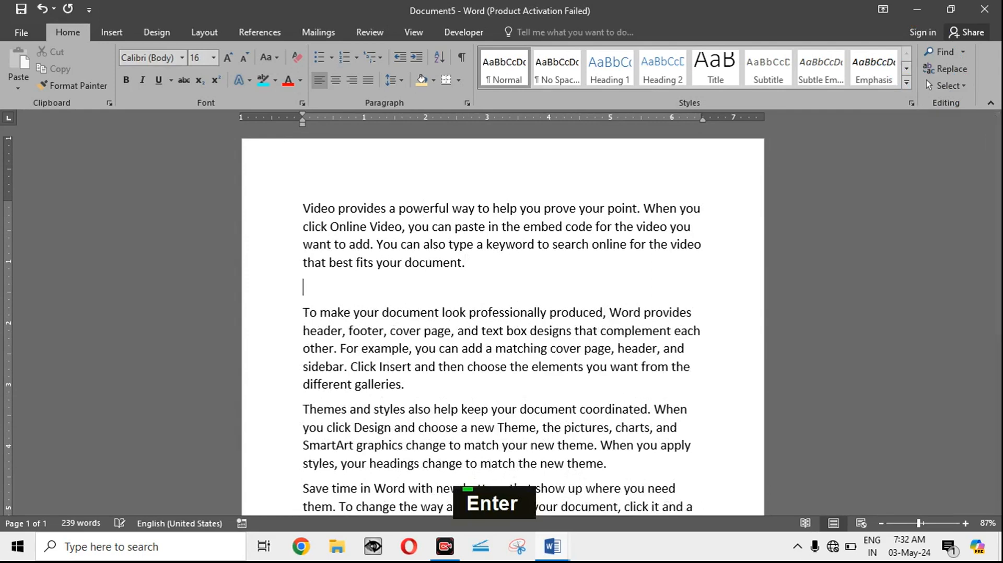
pyautogui.press('BackSpace')
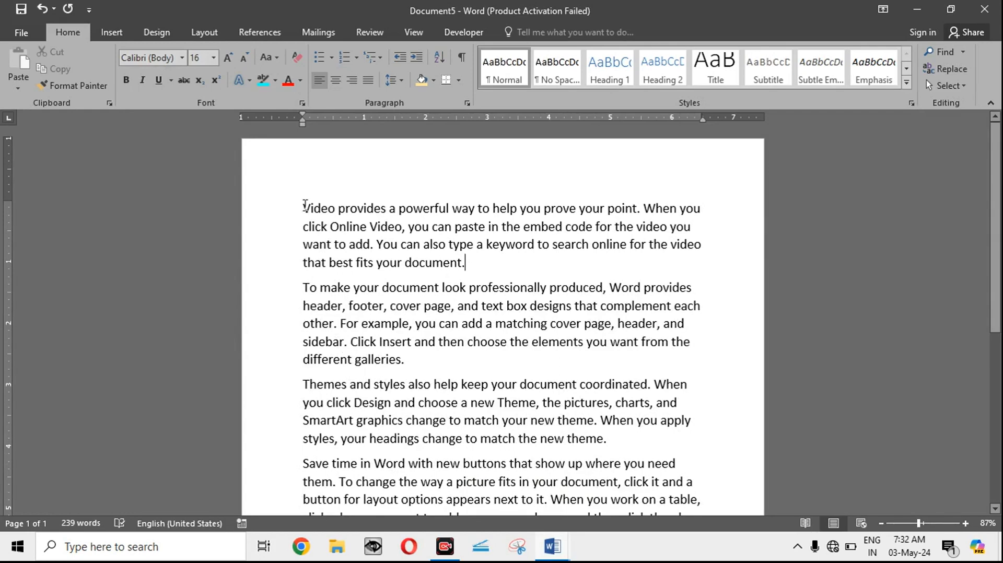
# Step: Select the text from the start of the paragraph beginning "Video provides" into the start of the following paragraph
pyautogui.moveTo(305, 205); pyautogui.dragTo(452, 287)
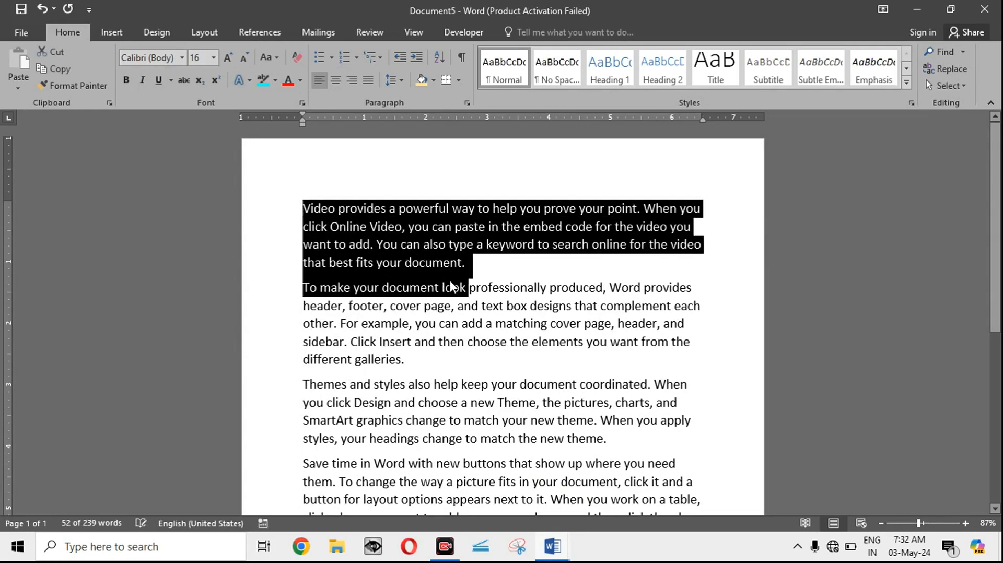